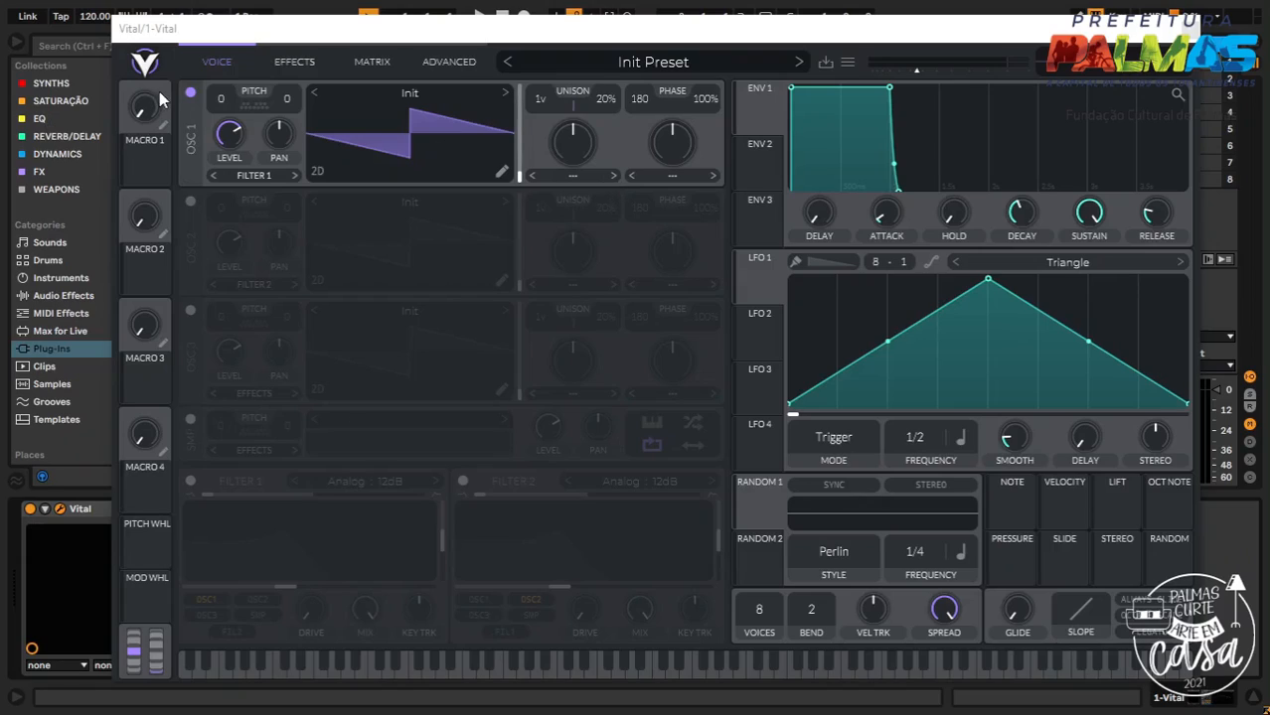
pyautogui.click(376, 62)
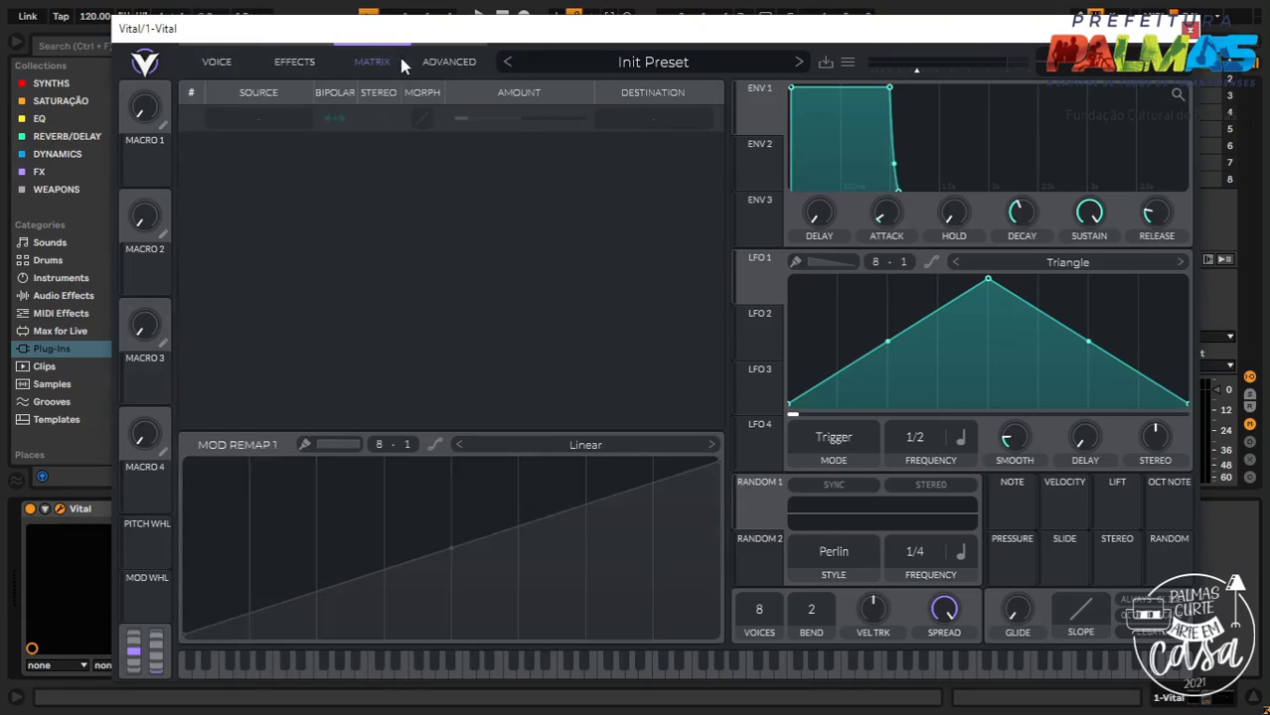
pyautogui.click(288, 63)
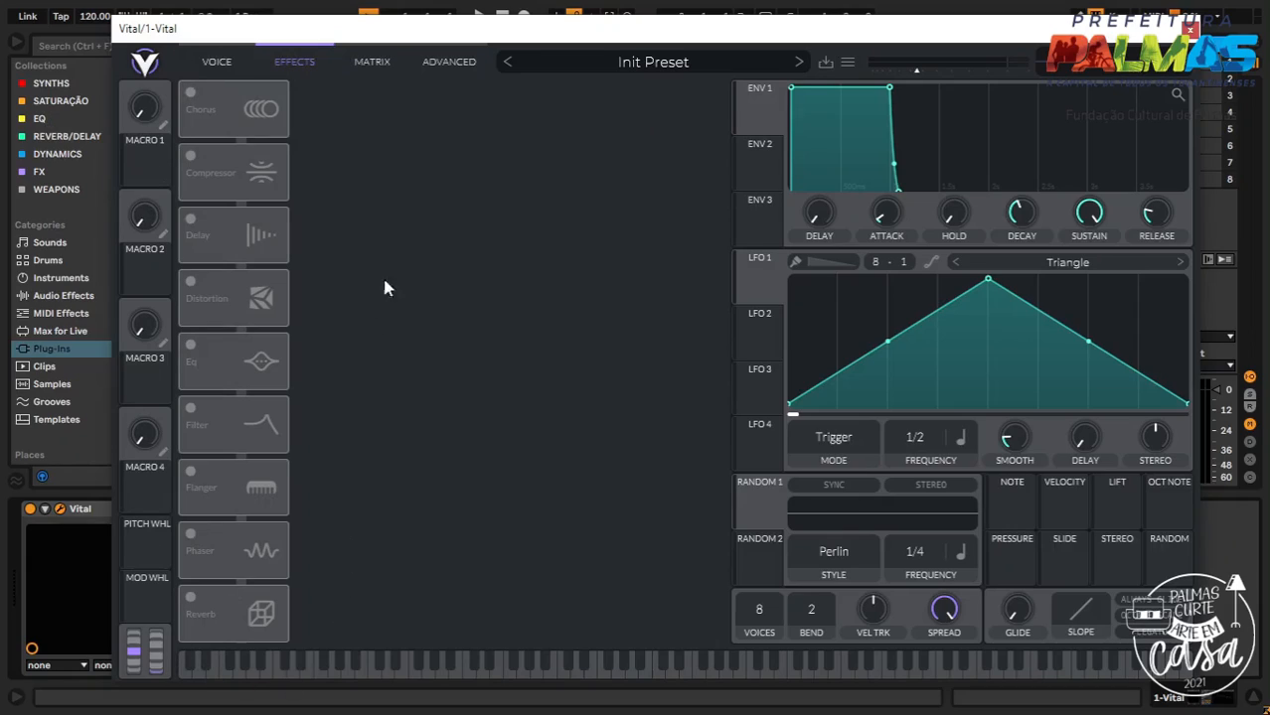
pyautogui.click(221, 61)
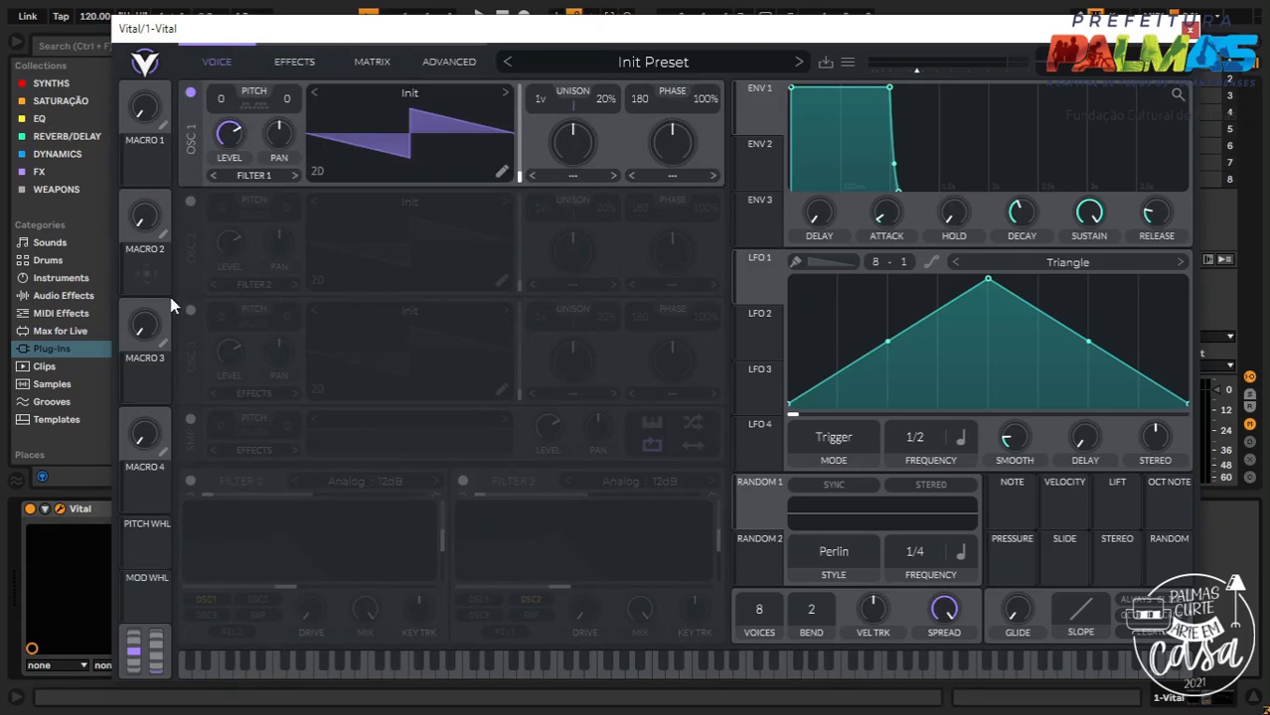
# Turn off oscillator 1 and enable the sampler (SMP) module
pyautogui.click(192, 93)
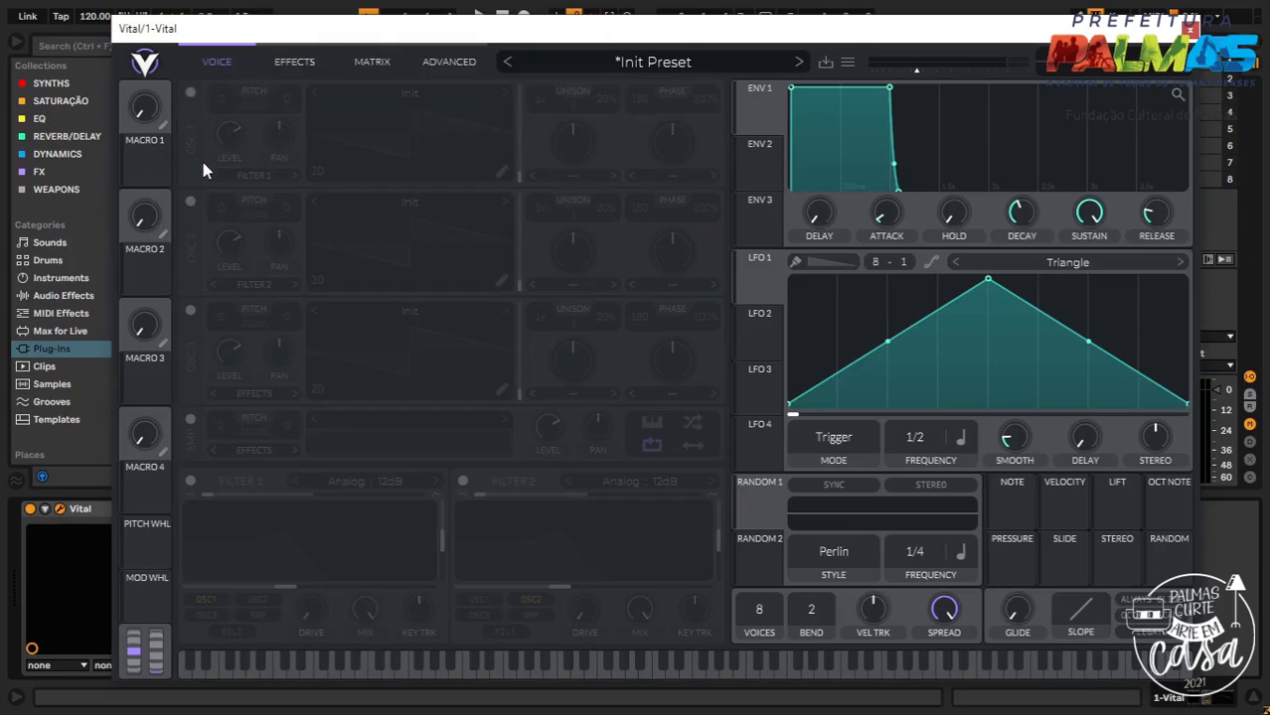
pyautogui.click(190, 421)
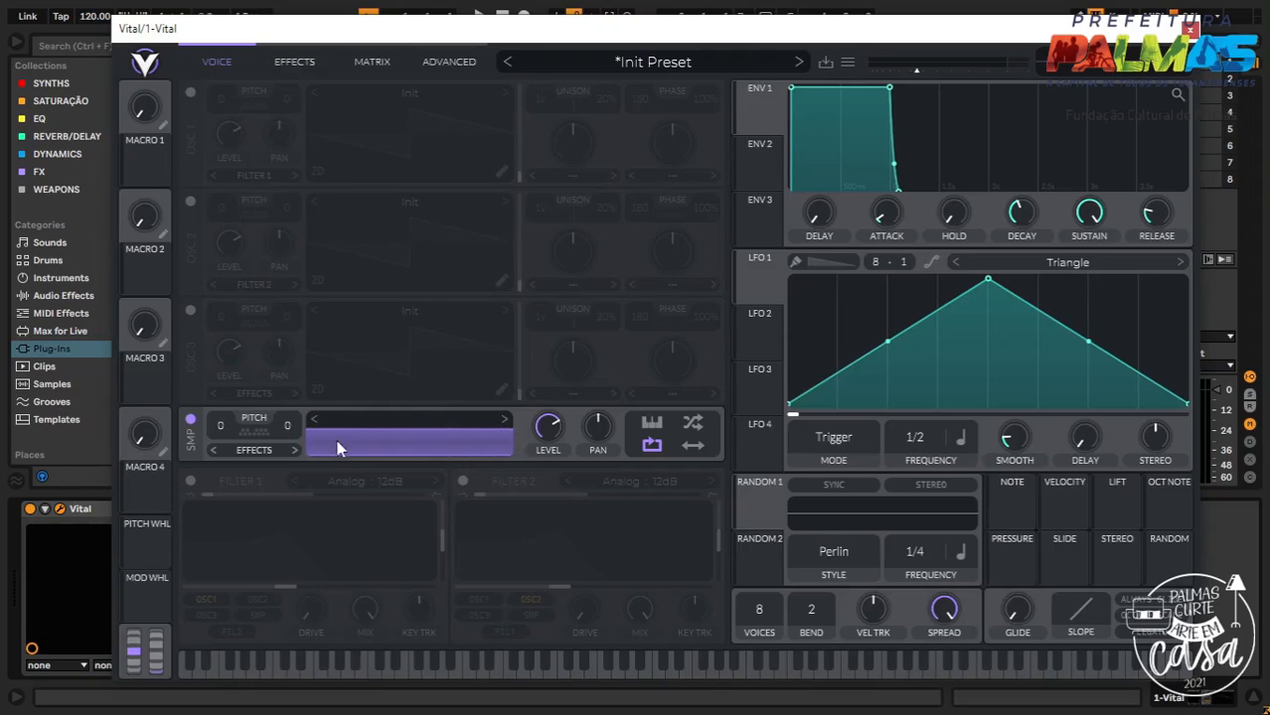
# Try out the factory samples in the sampler, including River, Jack Hammer, BART, Box Fan, Grinder, HVAC Unit, Waves and Brown Noise
pyautogui.click(434, 424)
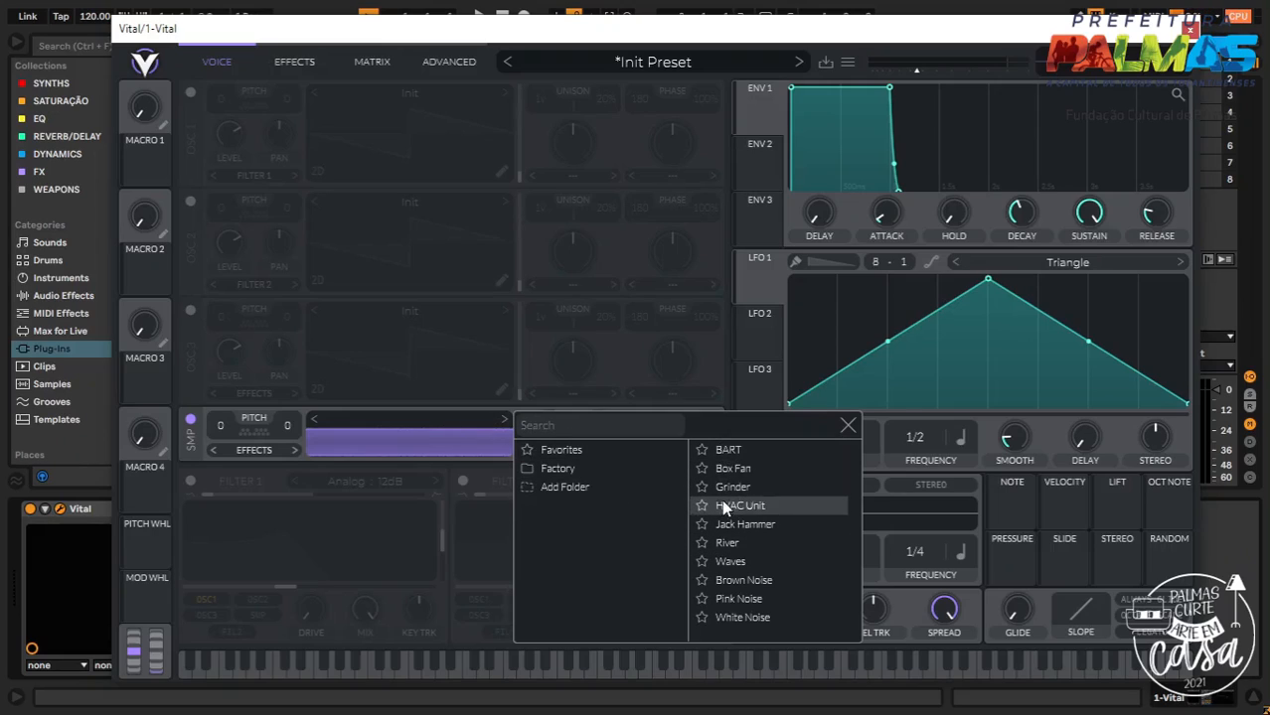
pyautogui.click(744, 548)
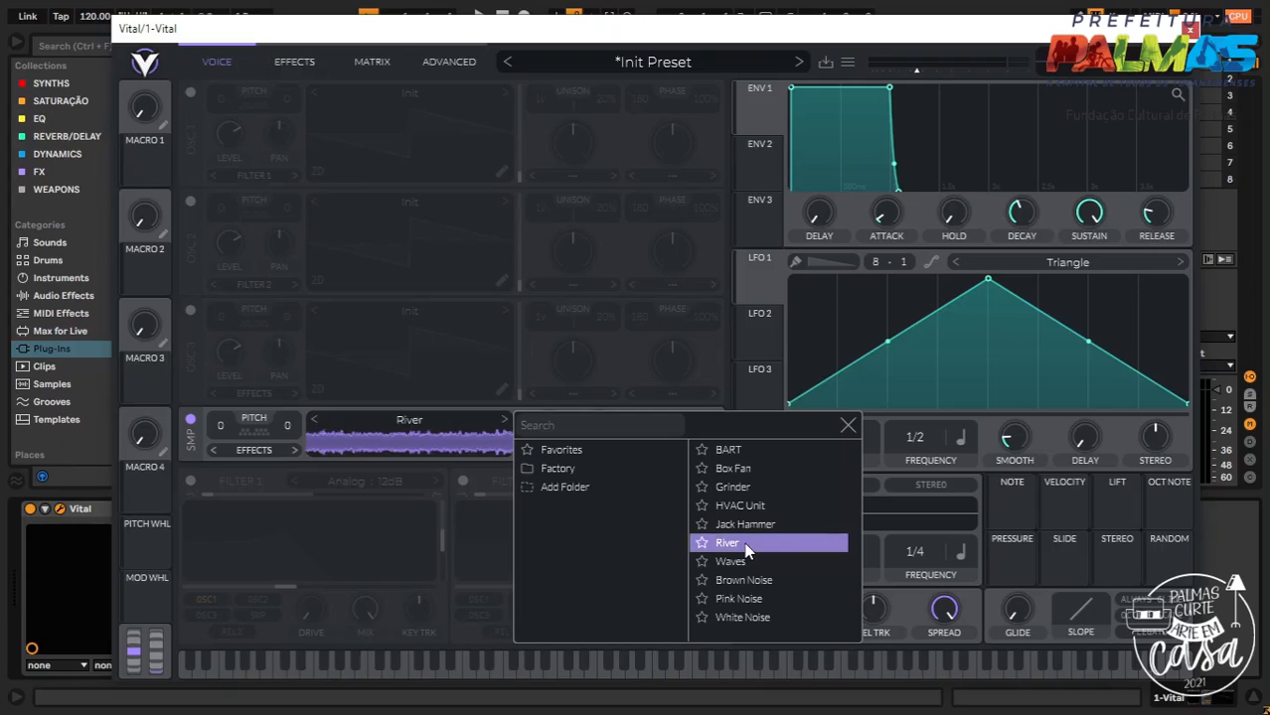
pyautogui.click(744, 524)
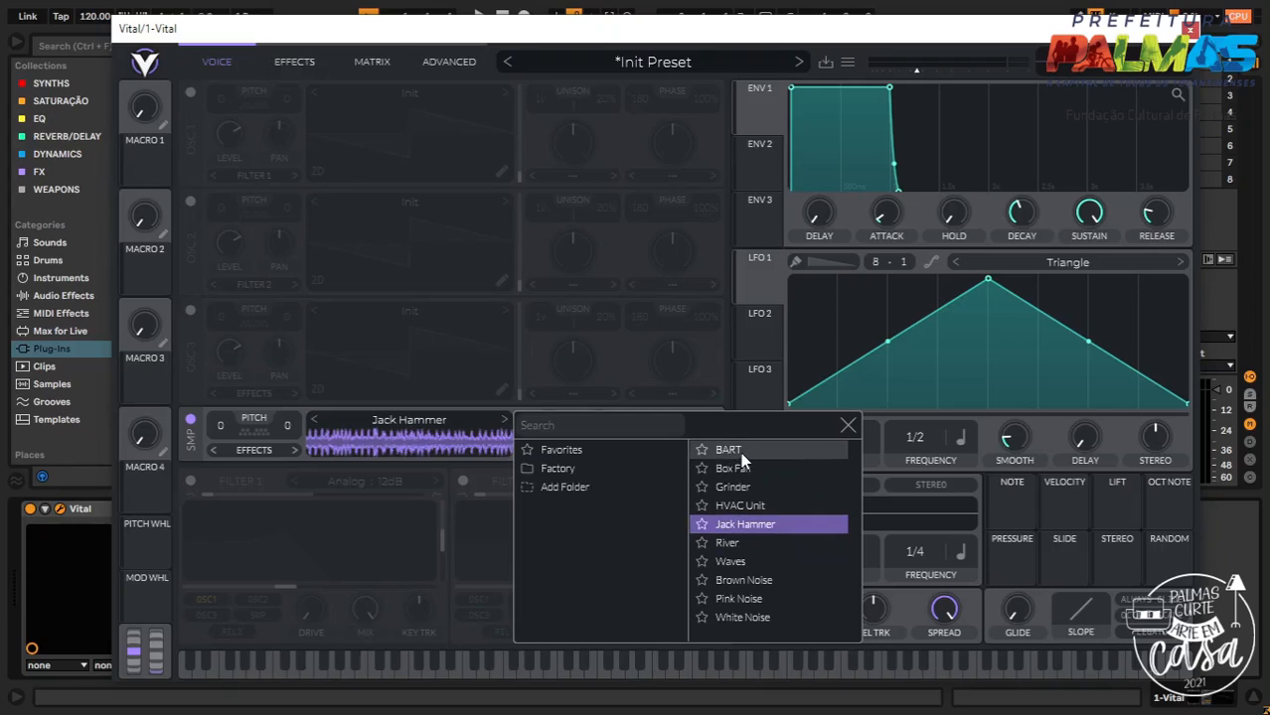
pyautogui.click(741, 450)
pyautogui.click(799, 470)
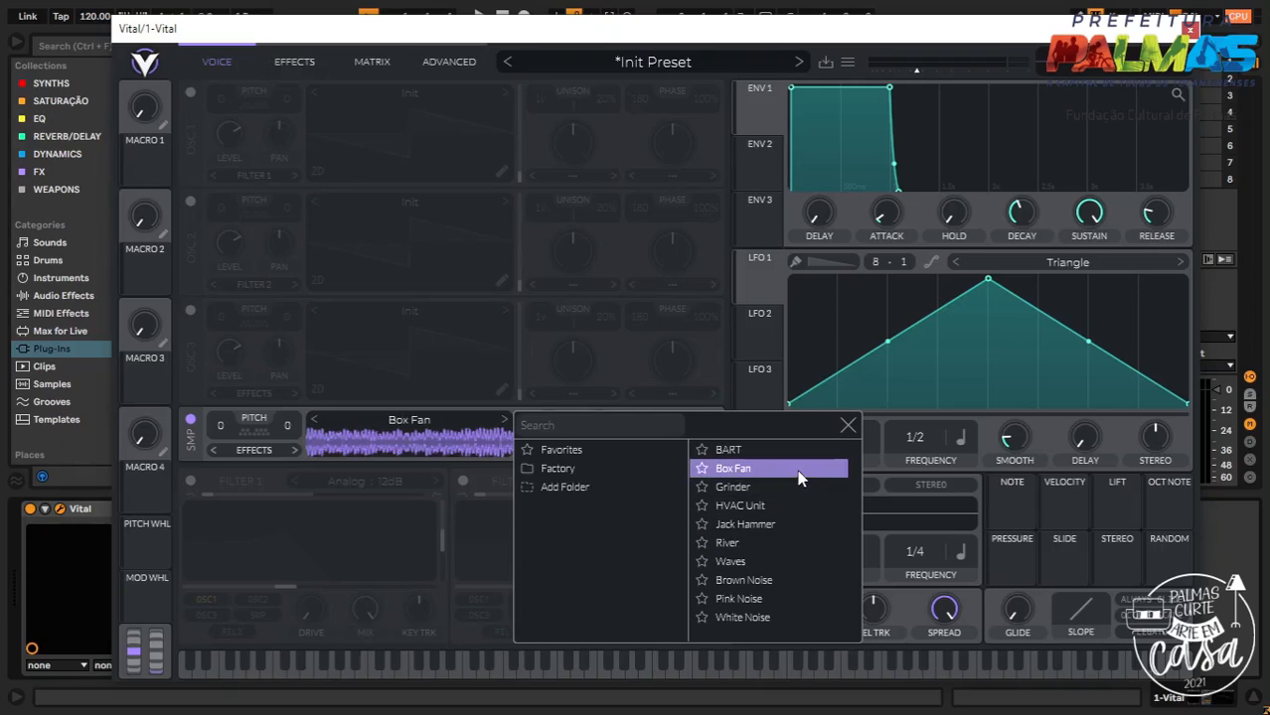
pyautogui.click(782, 488)
pyautogui.click(764, 507)
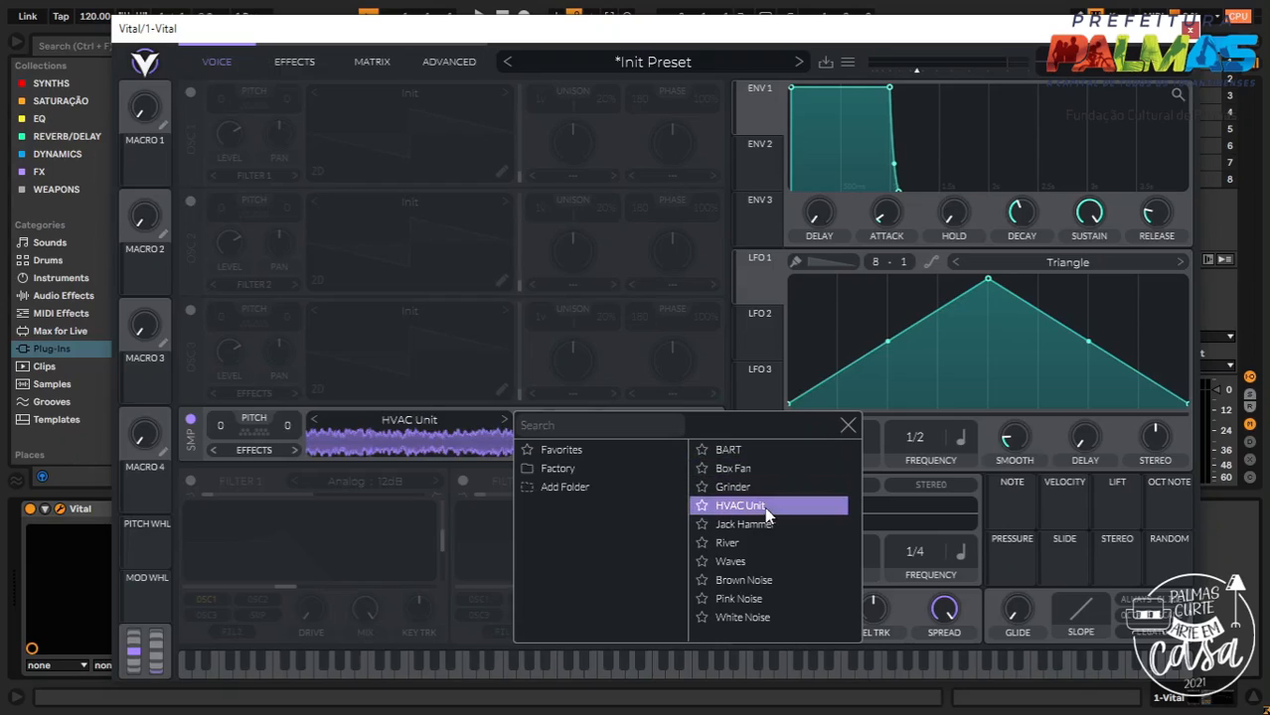
pyautogui.click(767, 522)
pyautogui.click(761, 542)
pyautogui.click(759, 561)
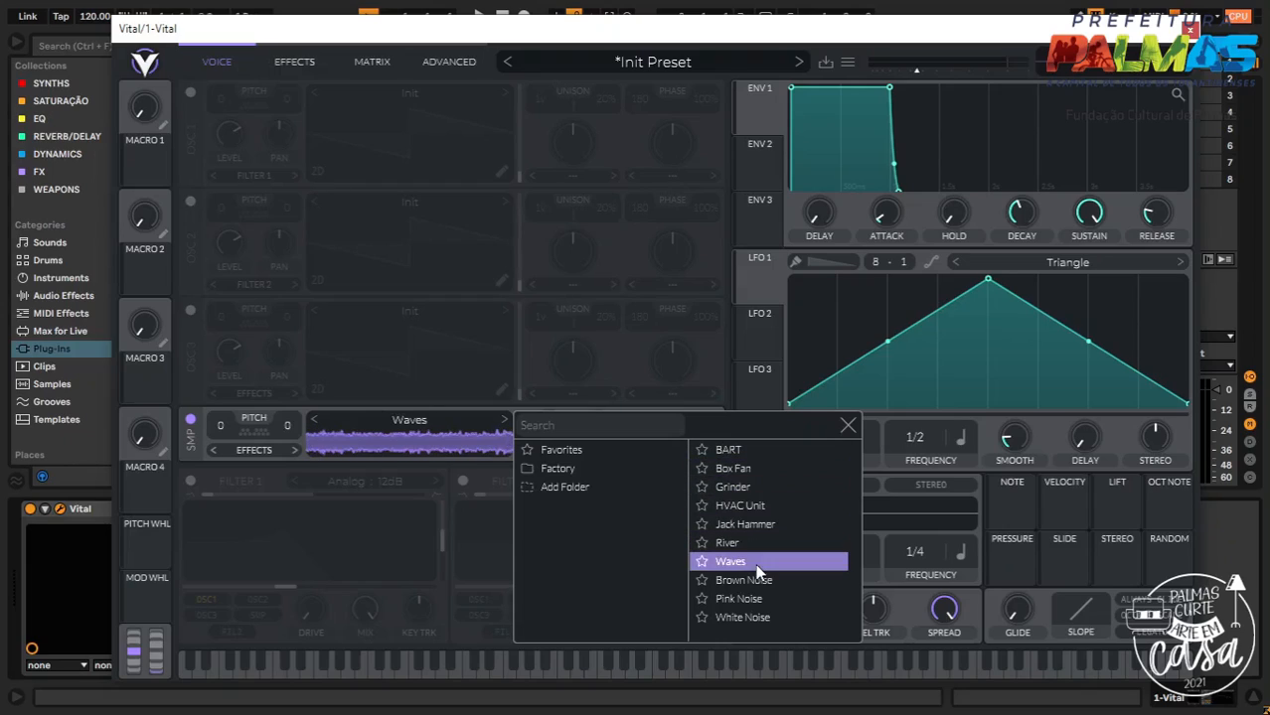
pyautogui.click(761, 581)
# Load White Noise from the Factory Noise folder into the sampler and close the sample browser
pyautogui.click(552, 468)
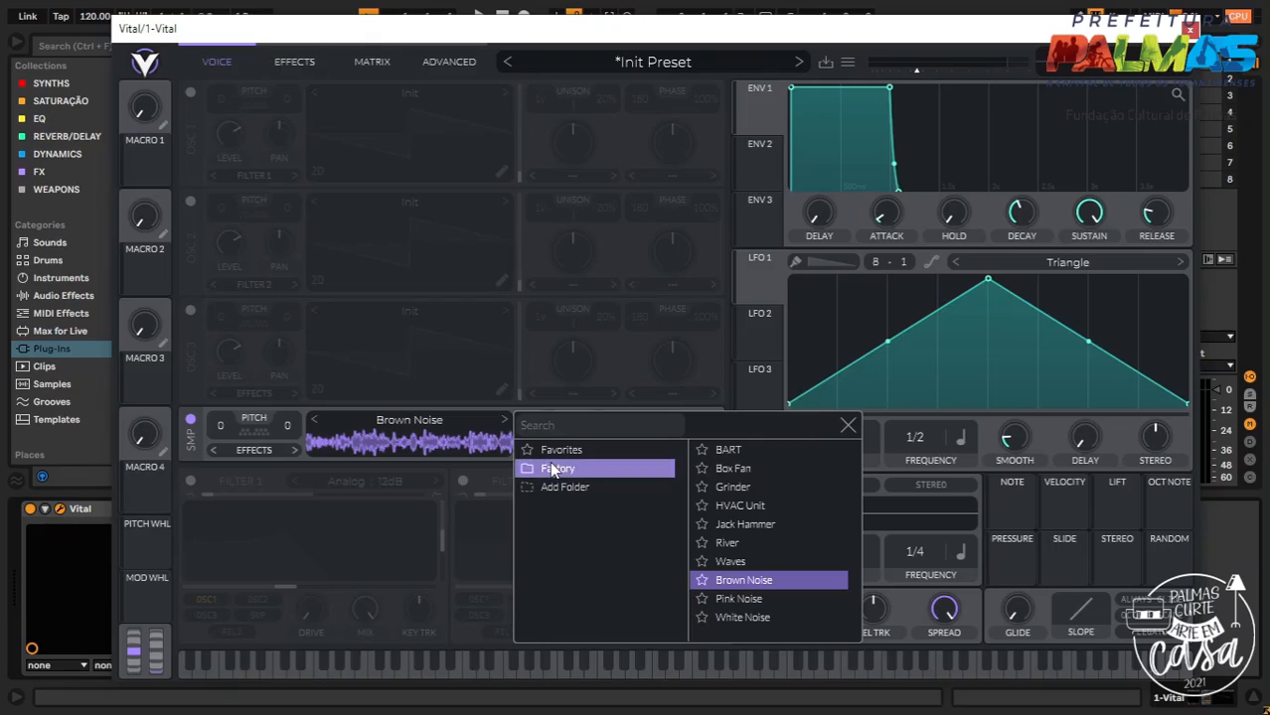
pyautogui.doubleClick(544, 469)
pyautogui.click(553, 468)
pyautogui.click(566, 486)
pyautogui.click(566, 505)
pyautogui.click(745, 486)
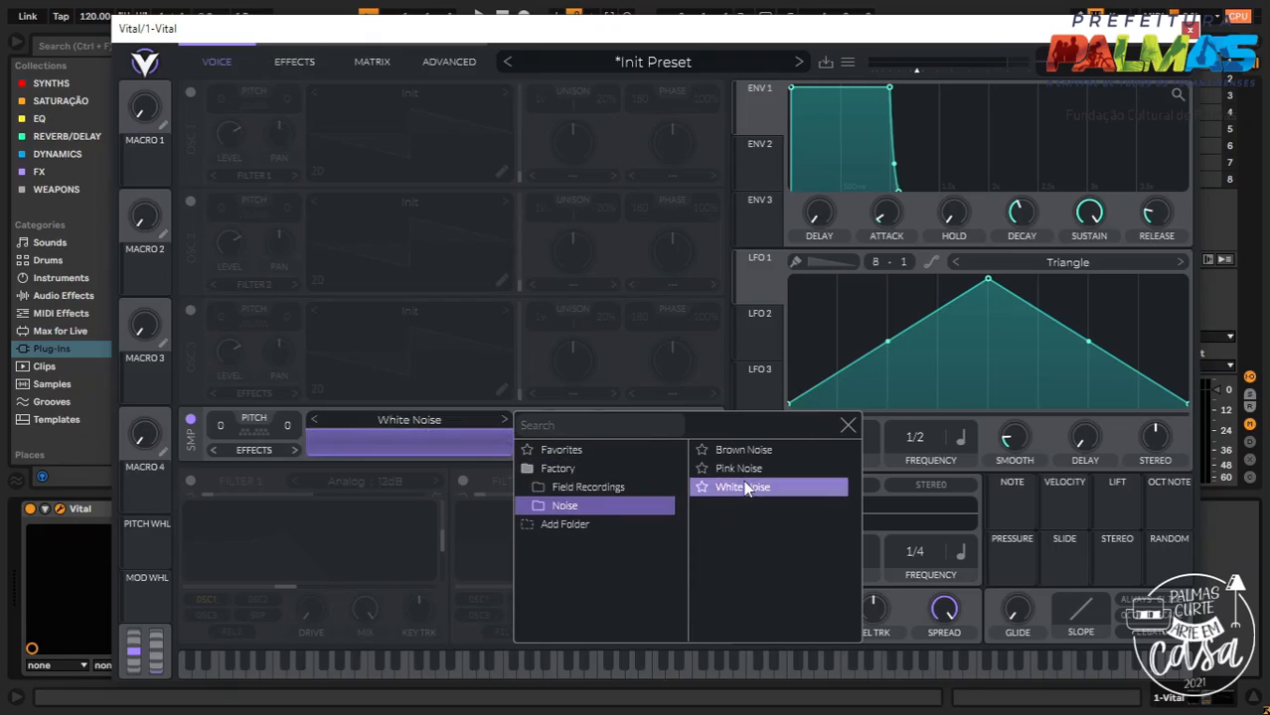
pyautogui.click(415, 407)
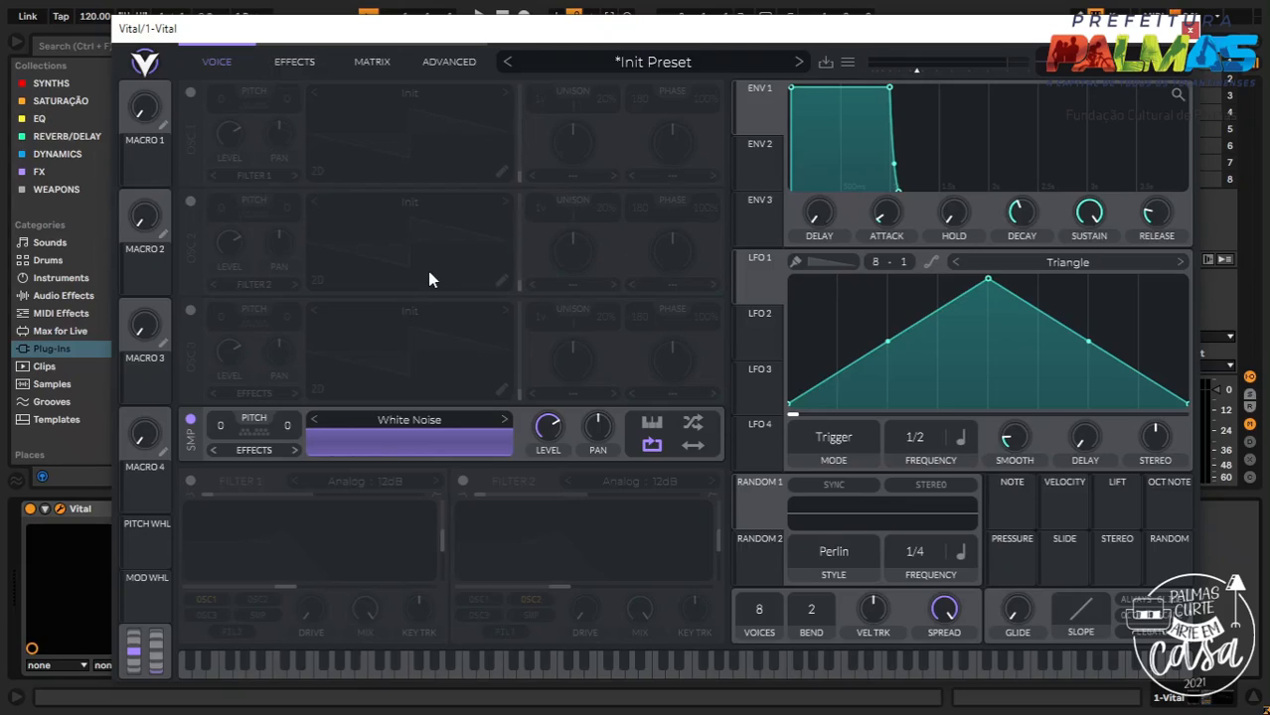
# Play a note to audition the White Noise sample
pyautogui.press('a')
pyautogui.moveTo(256, 432); pyautogui.dragTo(259, 597)
pyautogui.moveTo(256, 518); pyautogui.dragTo(269, 431)
# Route the sampler's output to Filter 1 and switch that filter on
pyautogui.click(240, 451)
pyautogui.click(201, 524)
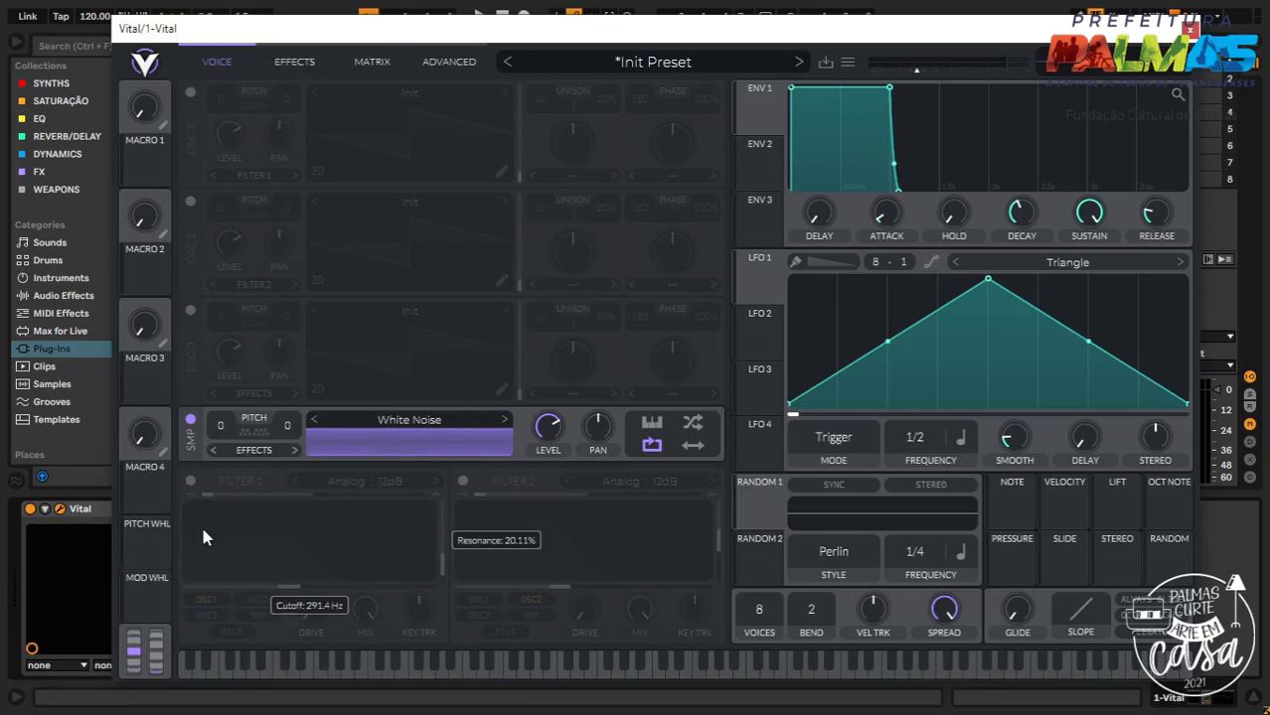
pyautogui.click(253, 452)
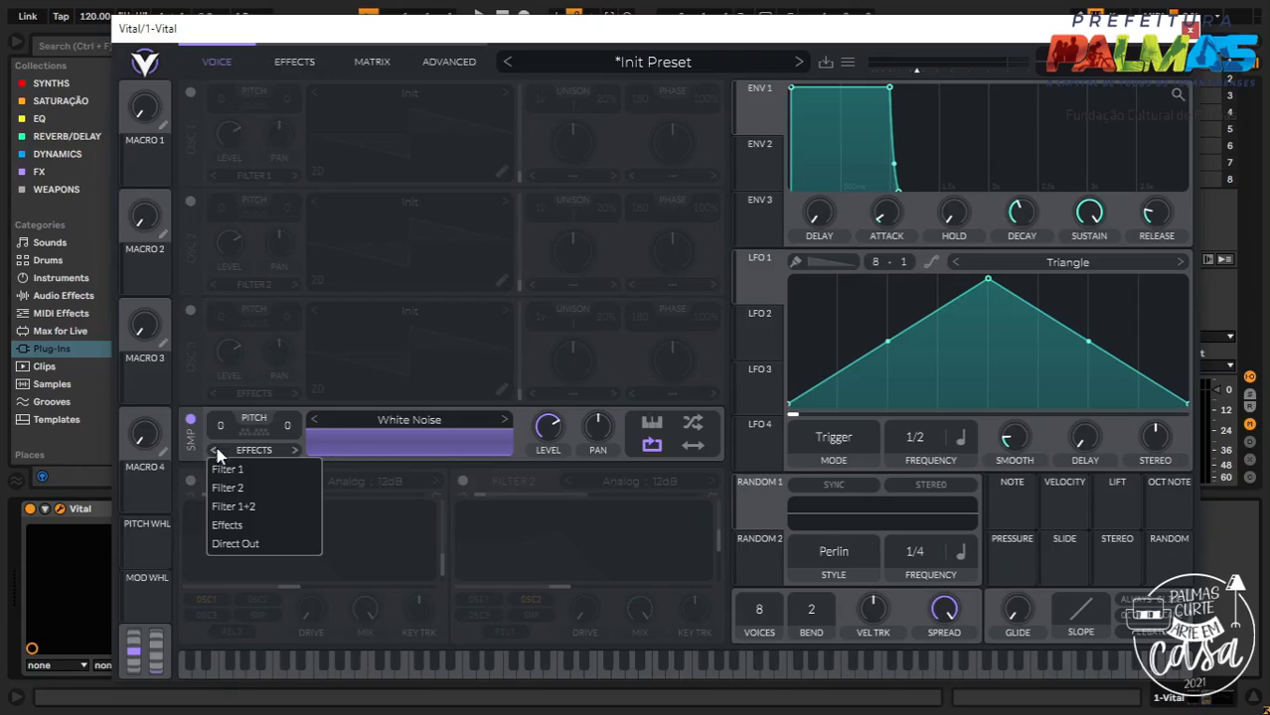
pyautogui.click(258, 472)
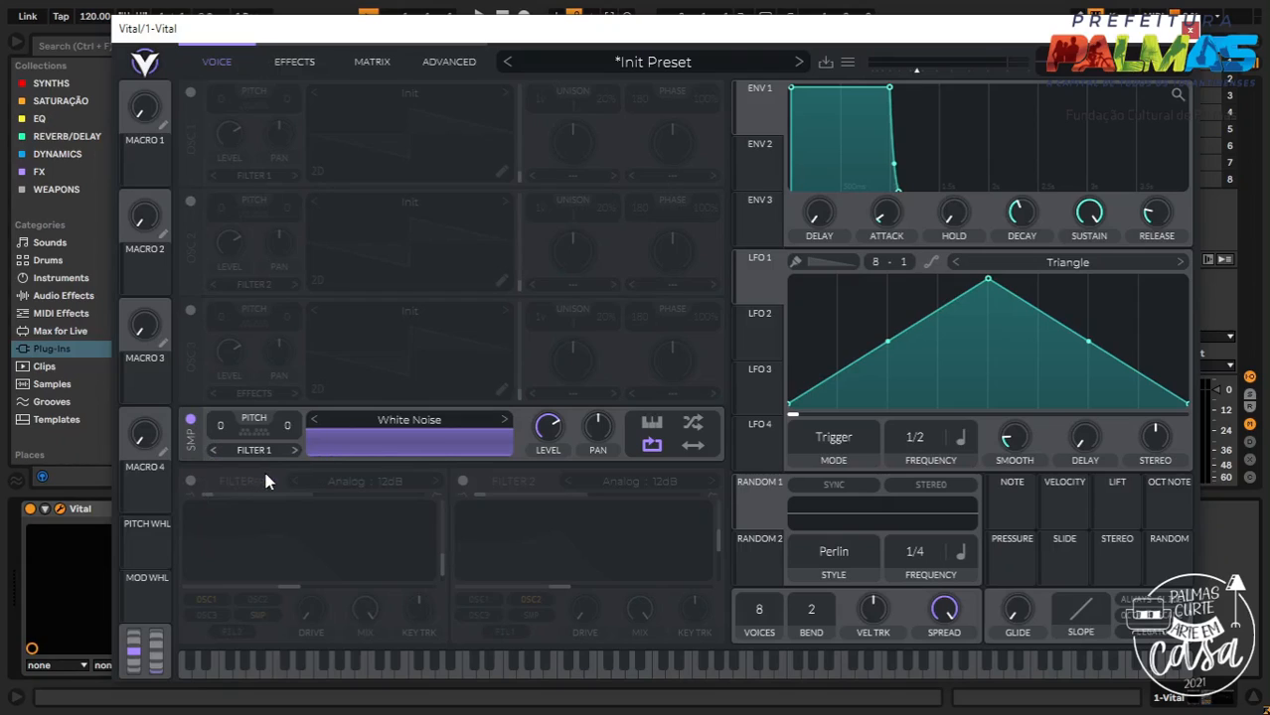
pyautogui.click(191, 482)
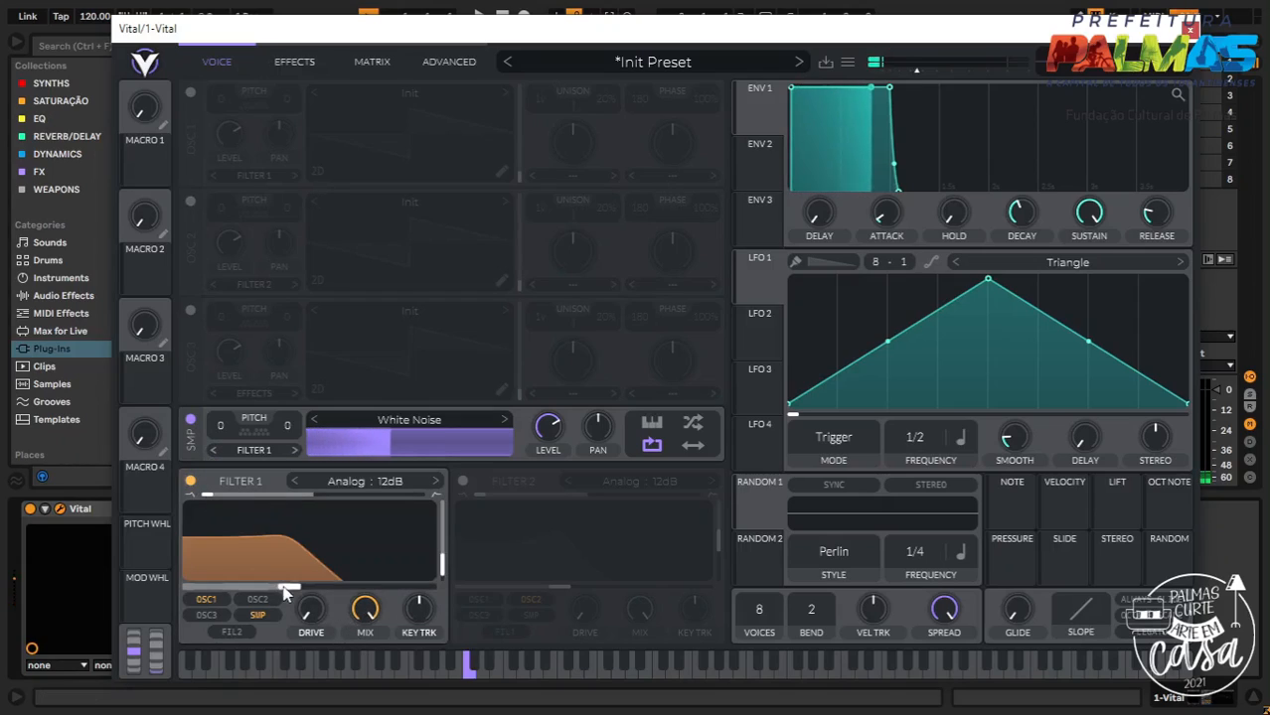
# Raise the cutoff of Filter 1 to let more of the white noise through
pyautogui.moveTo(294, 587); pyautogui.dragTo(350, 587)
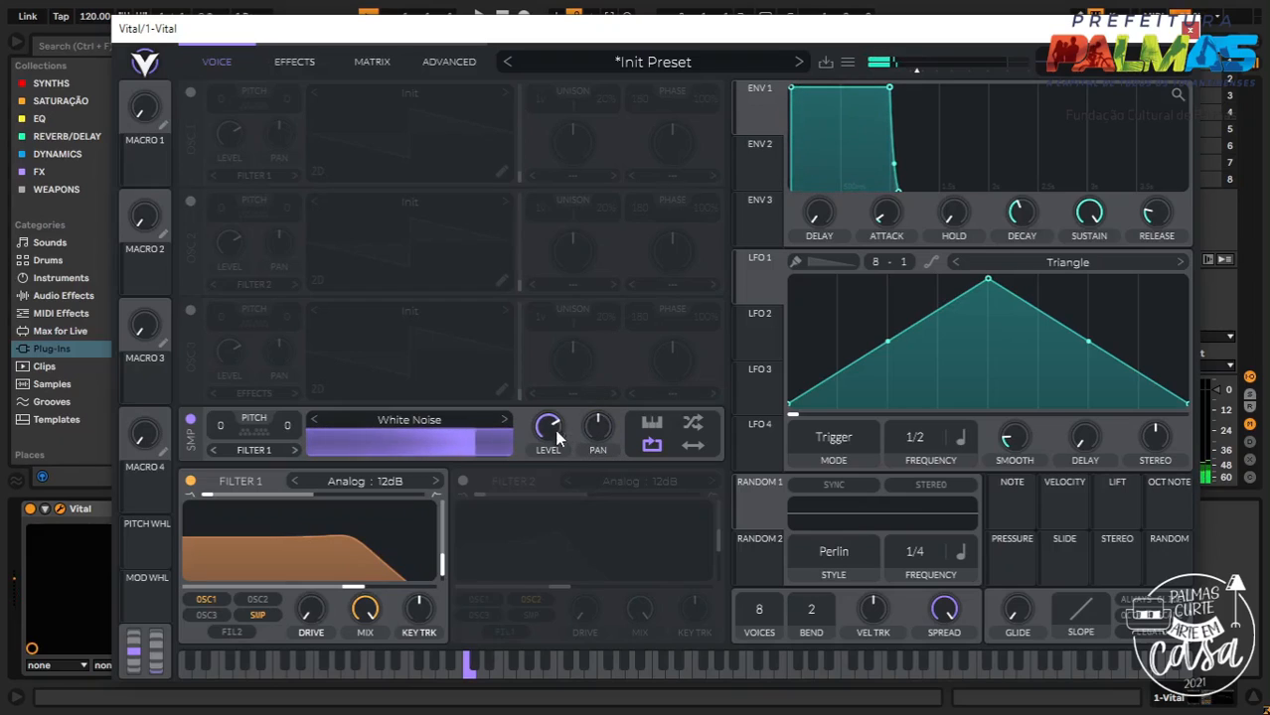
pyautogui.moveTo(534, 438)
pyautogui.scroll(-1, 544, 433)
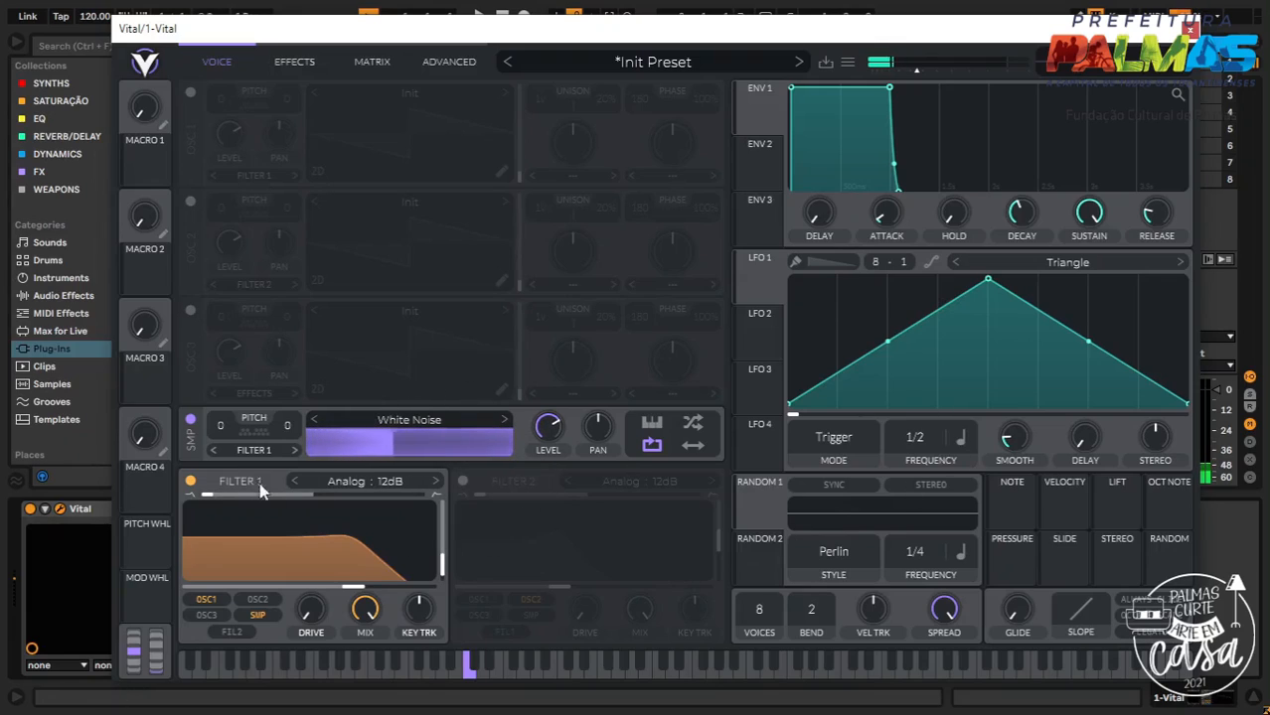
# Turn off the sampler's loop and play notes to hear the sample without looping
pyautogui.click(653, 446)
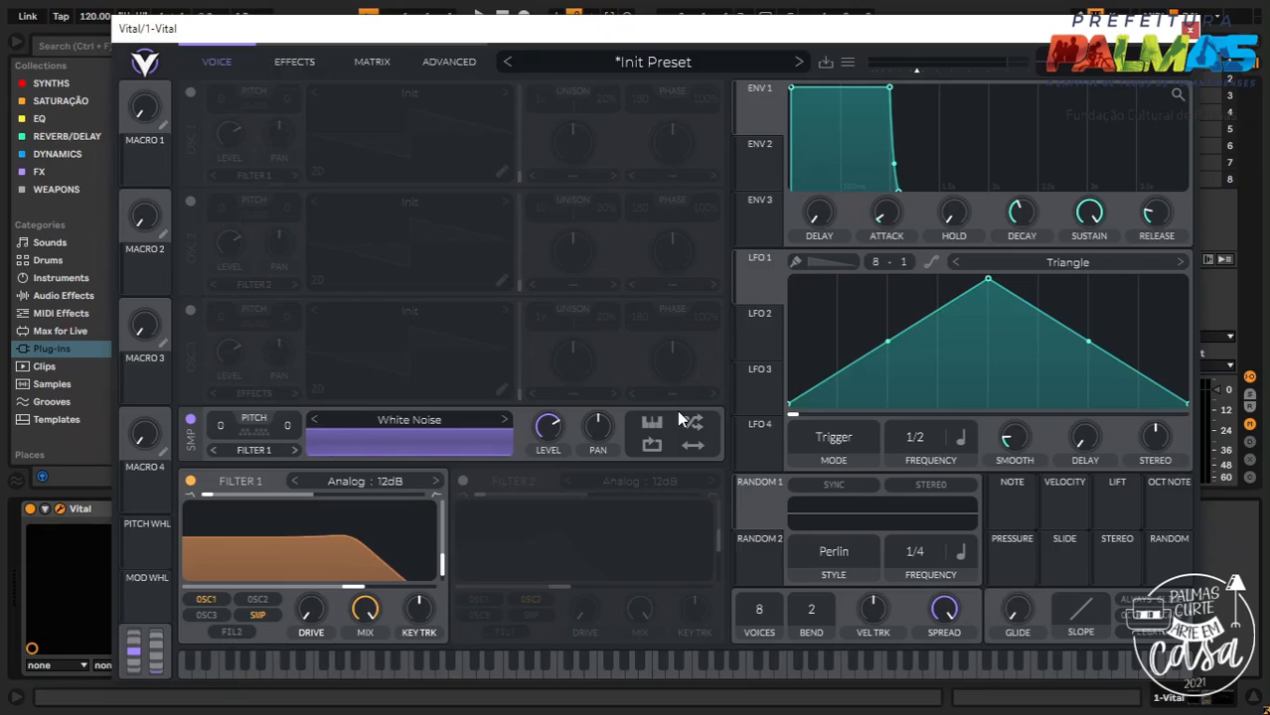
pyautogui.press('a')
pyautogui.press('a')
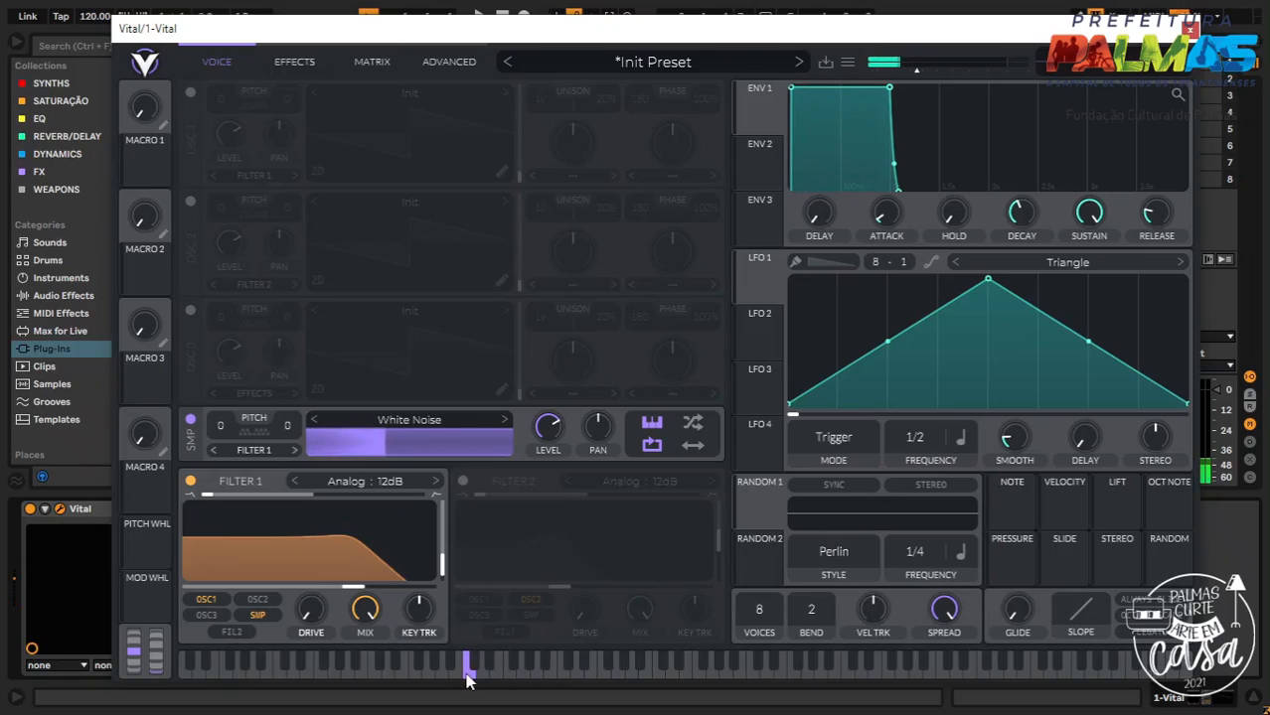
# Play notes in low and high octaves with the sampler's key tracking on, and raise Filter 1's cutoff further
pyautogui.press('z')
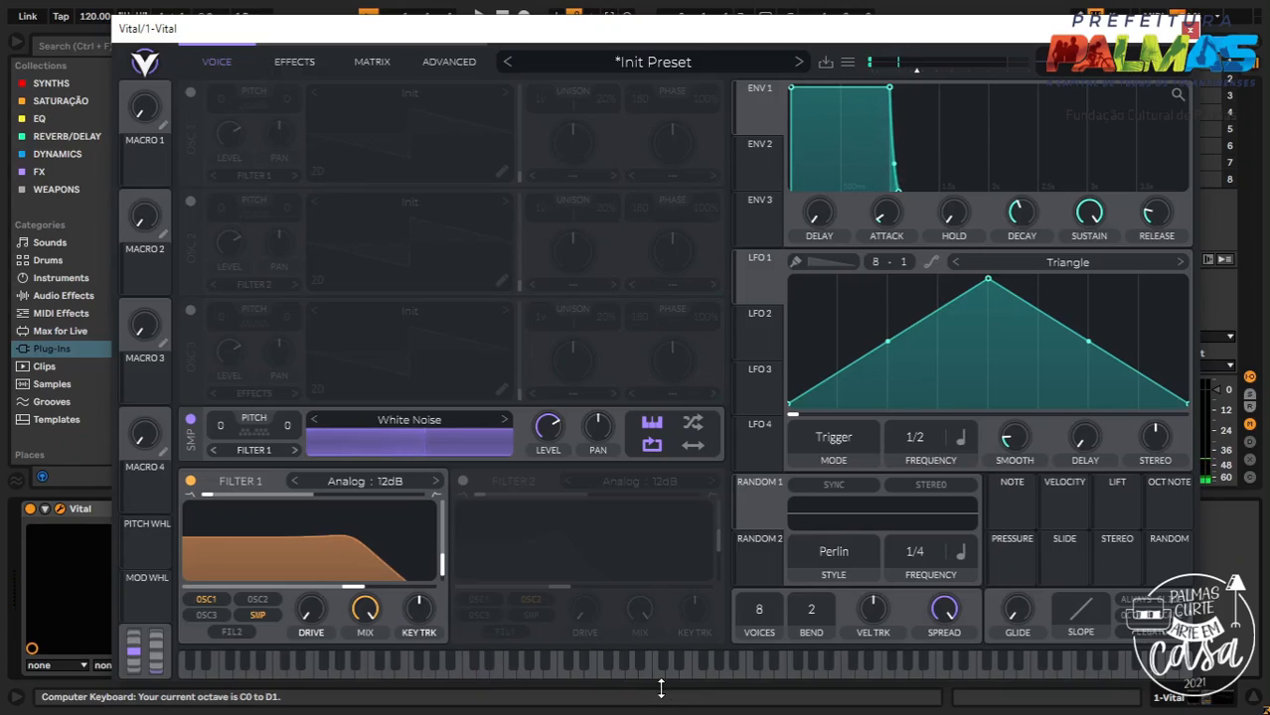
pyautogui.press('f')
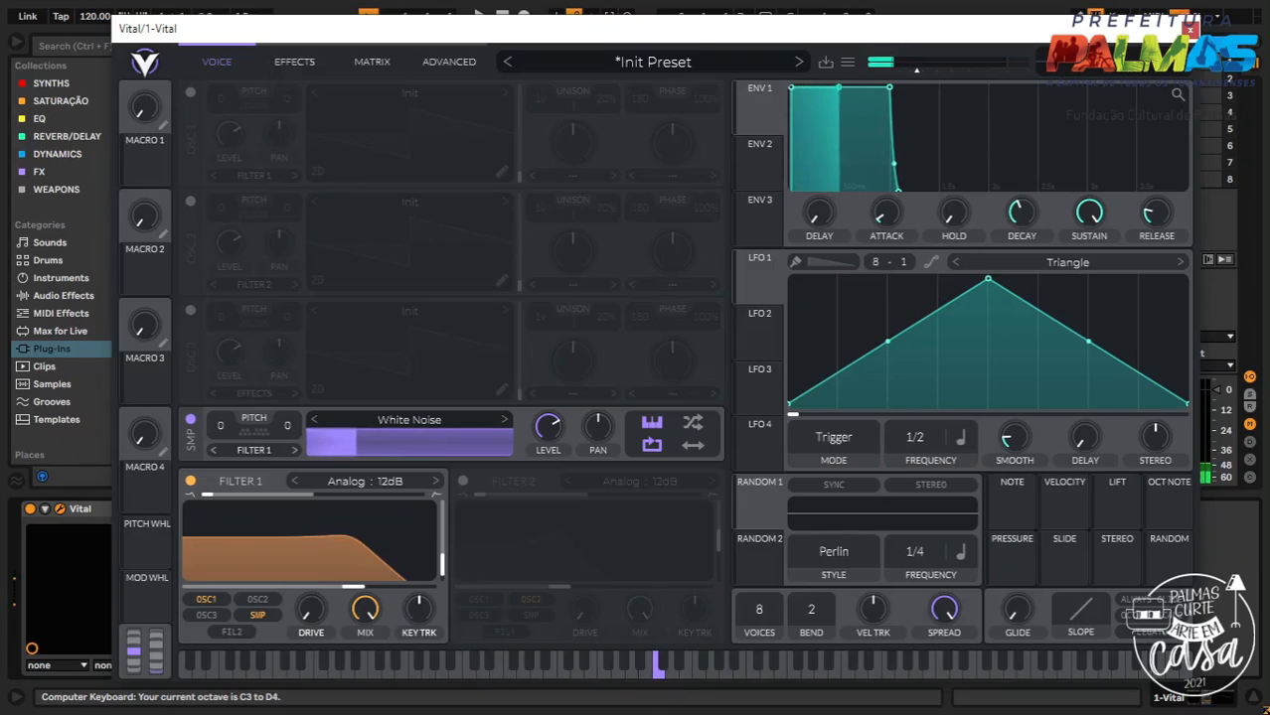
pyautogui.press('x')
pyautogui.press('x')
pyautogui.press('x')
pyautogui.press('f')
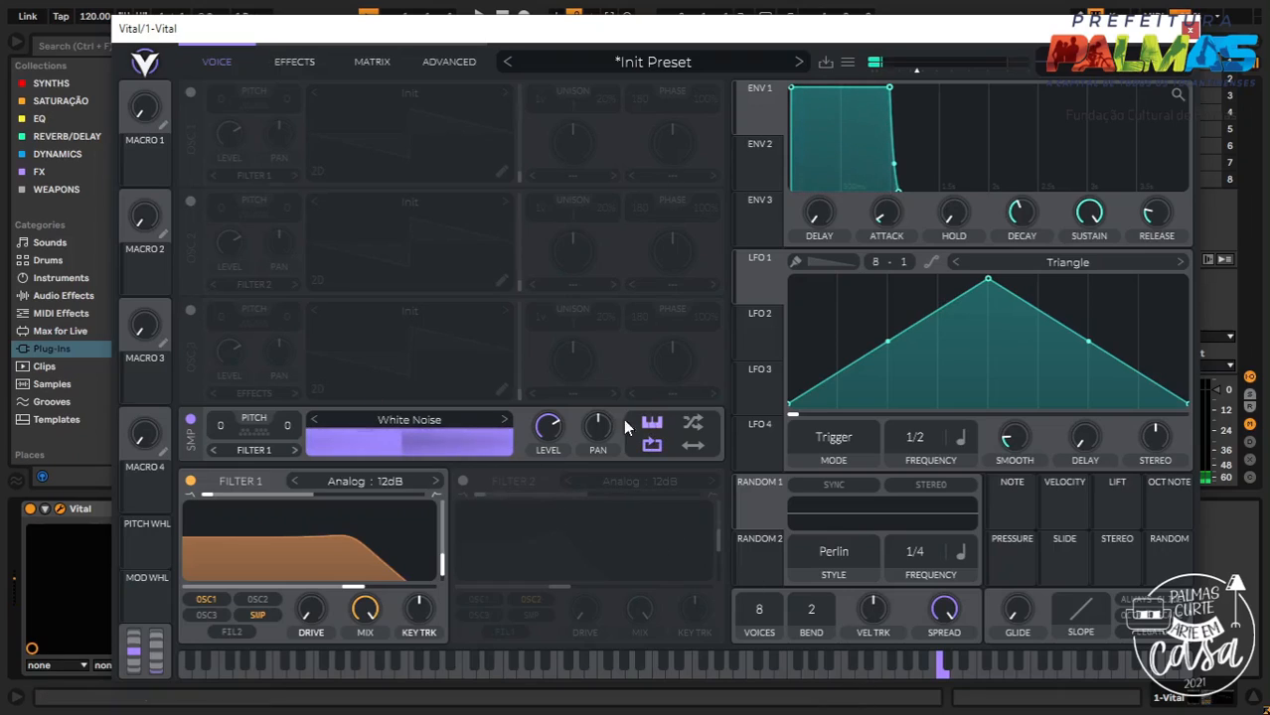
pyautogui.moveTo(355, 586); pyautogui.dragTo(385, 587)
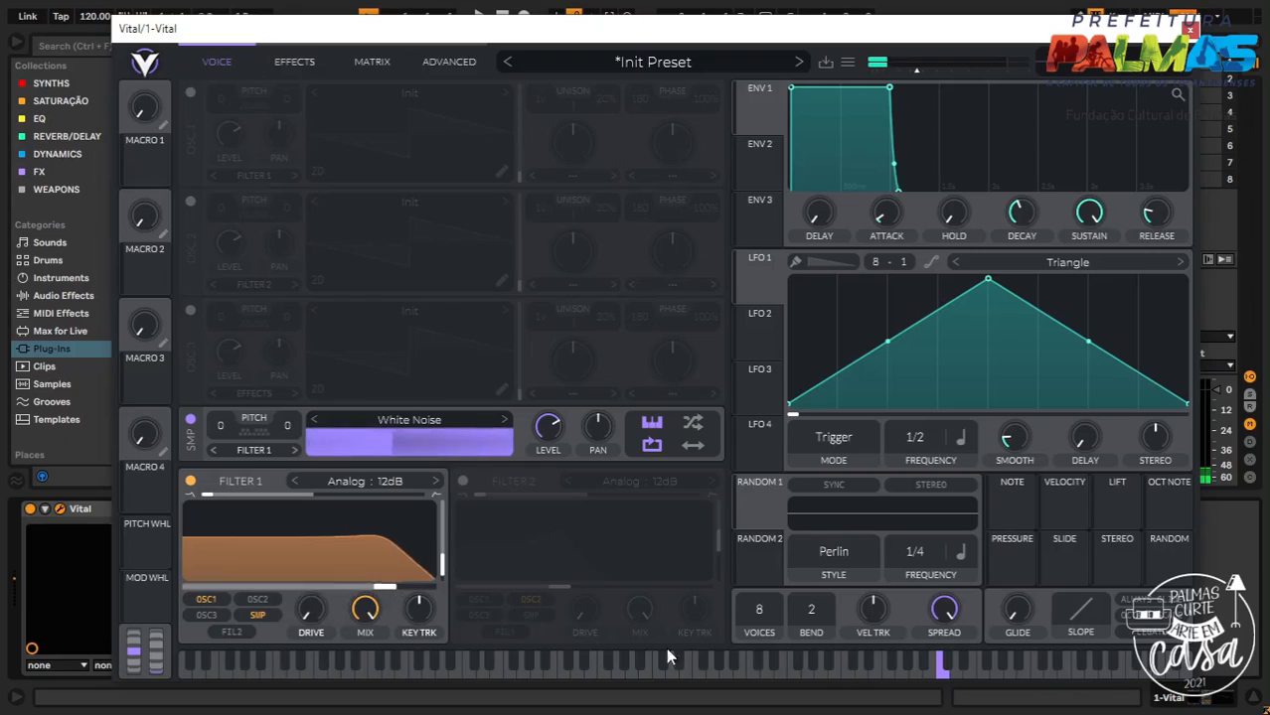
# Turn off the sampler's key tracking and play notes in different octaves to compare the sound
pyautogui.click(651, 422)
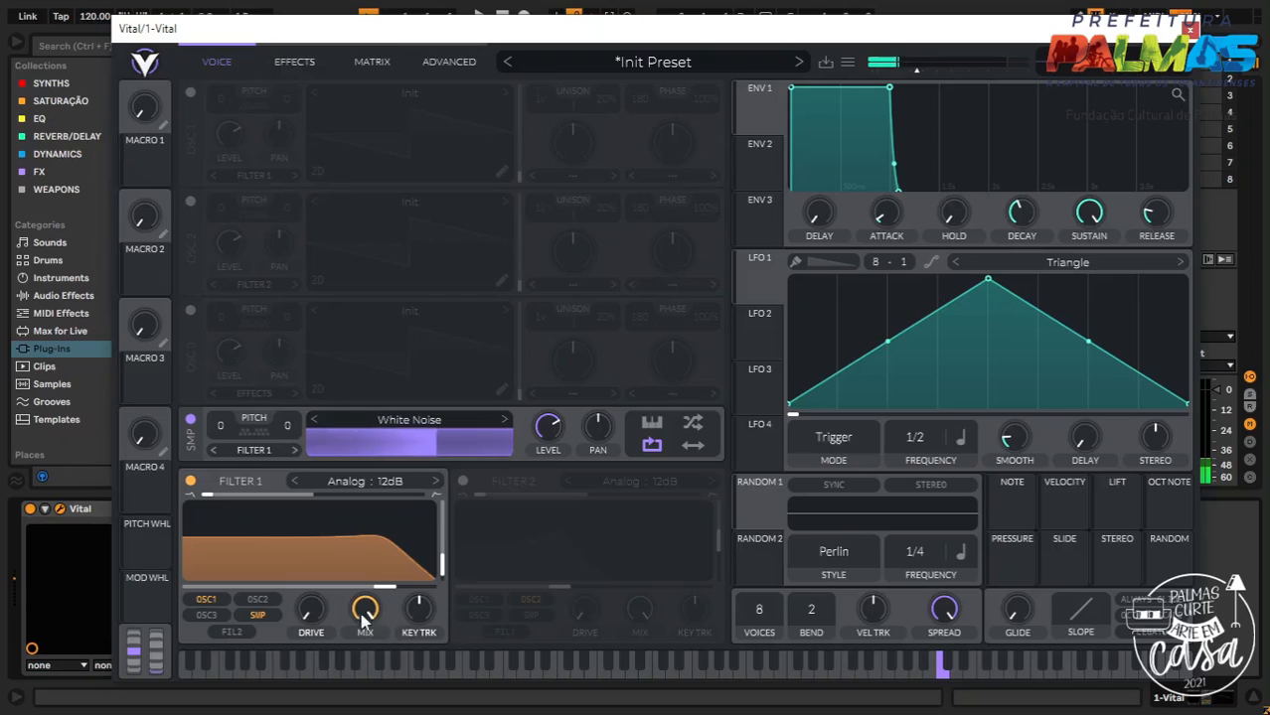
pyautogui.press('x')
pyautogui.press('z')
pyautogui.press('z')
pyautogui.press('z')
pyautogui.press('s')
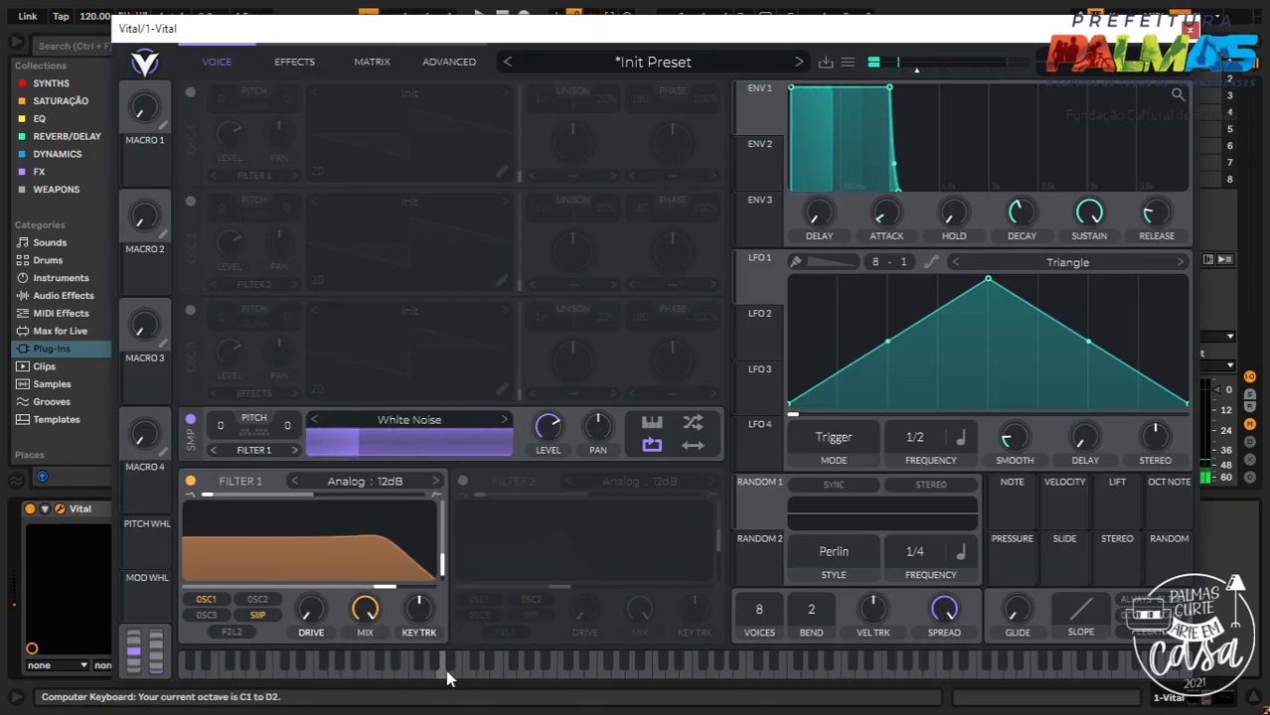
pyautogui.press('z')
pyautogui.press('z')
pyautogui.press('s')
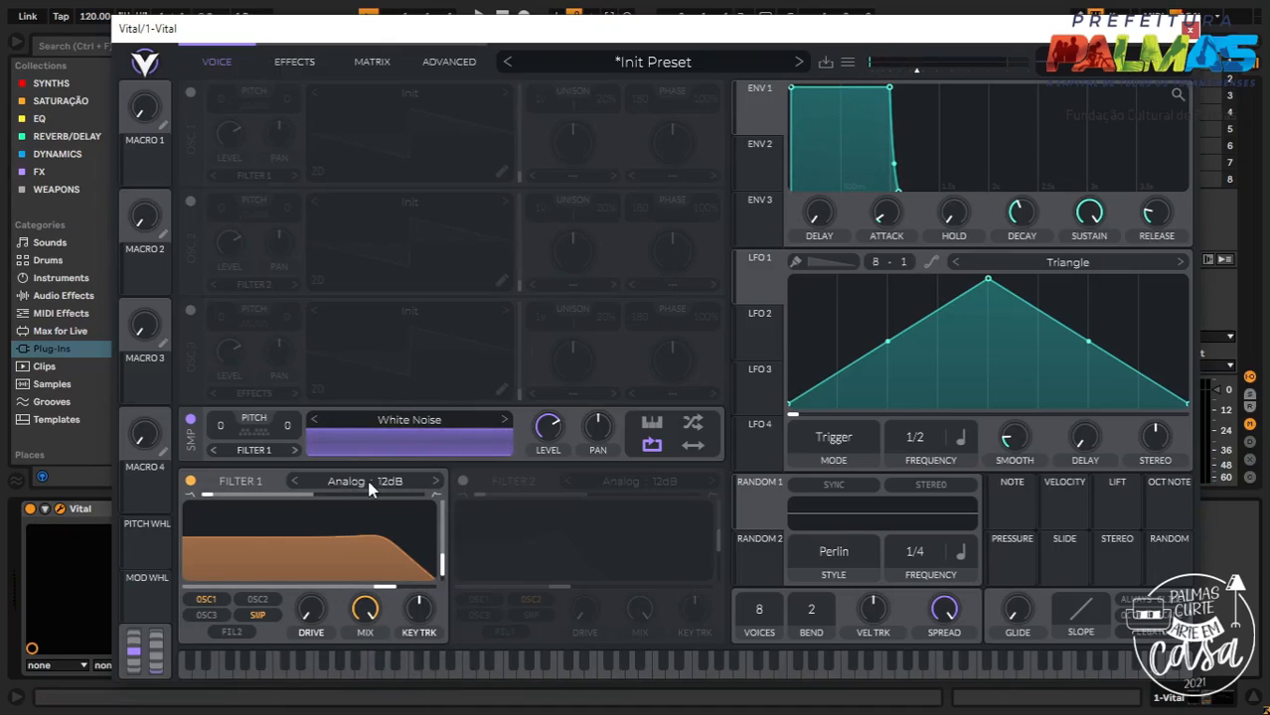
# Try the sampler's random phase option and enable its bounce loop playback
pyautogui.click(651, 443)
pyautogui.click(693, 423)
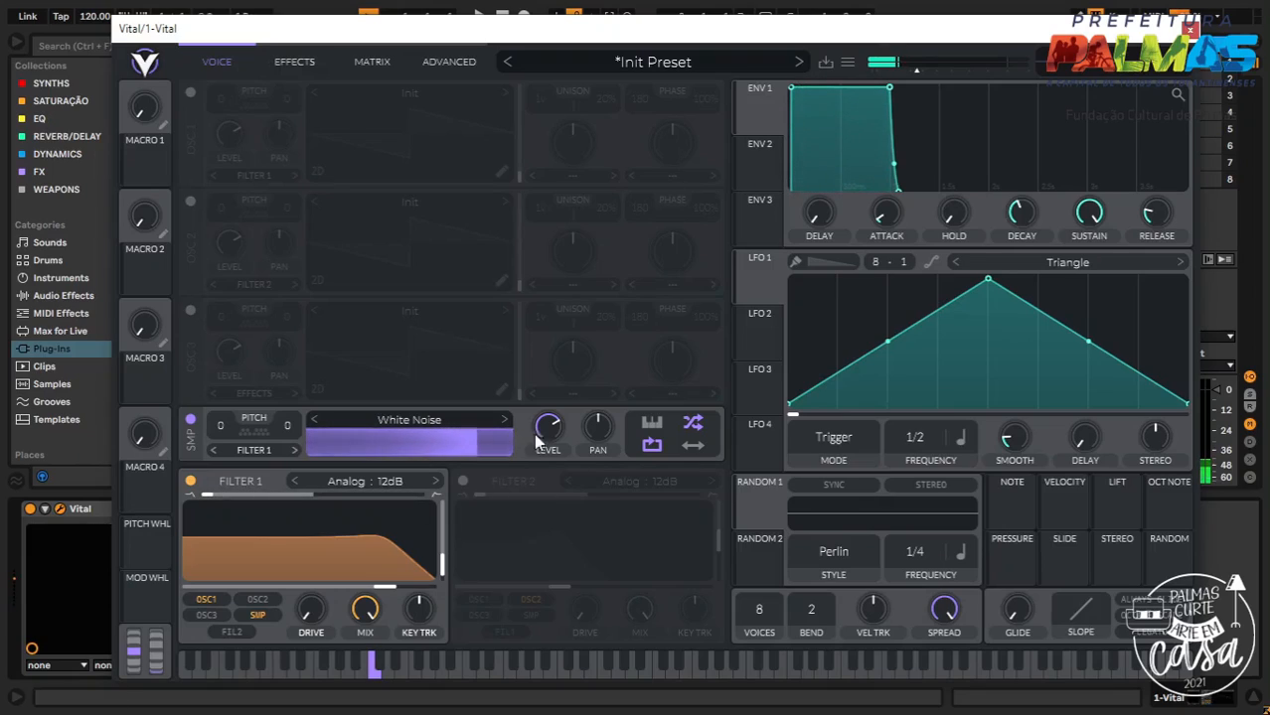
pyautogui.click(692, 446)
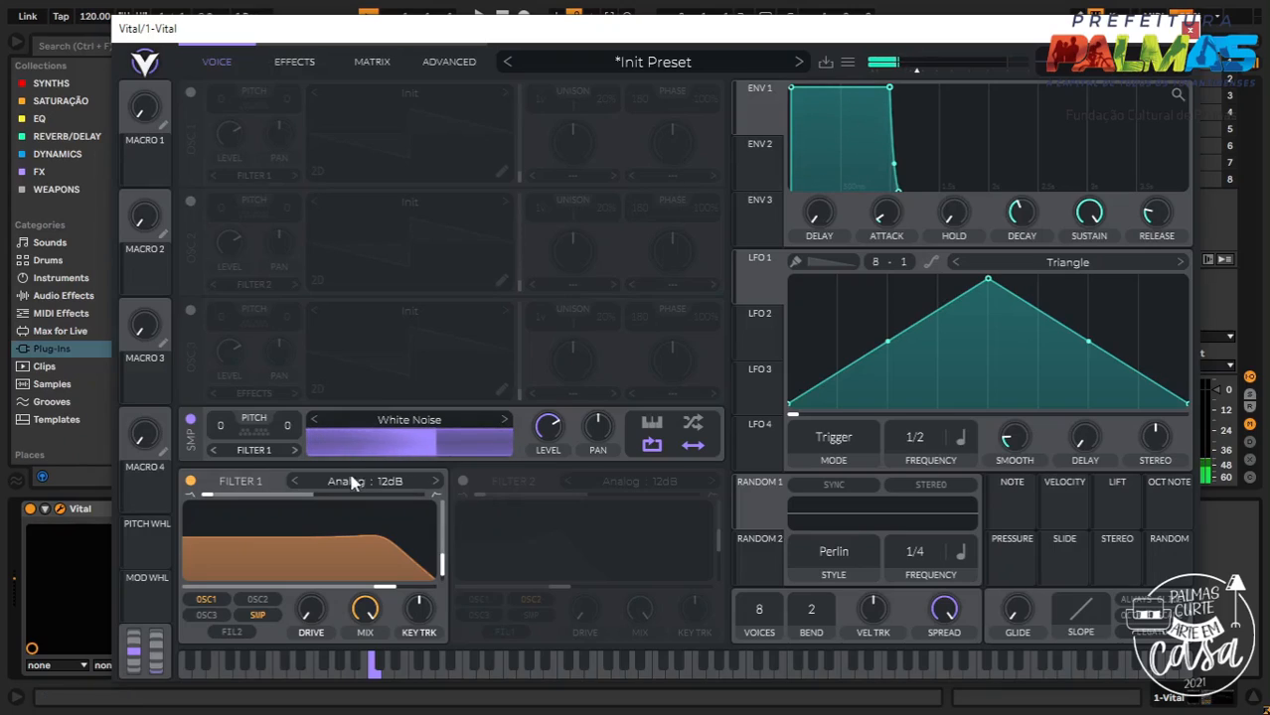
# Load the Grinder sample from the Field Recordings folder into the sampler and play a note to audition it
pyautogui.click(414, 419)
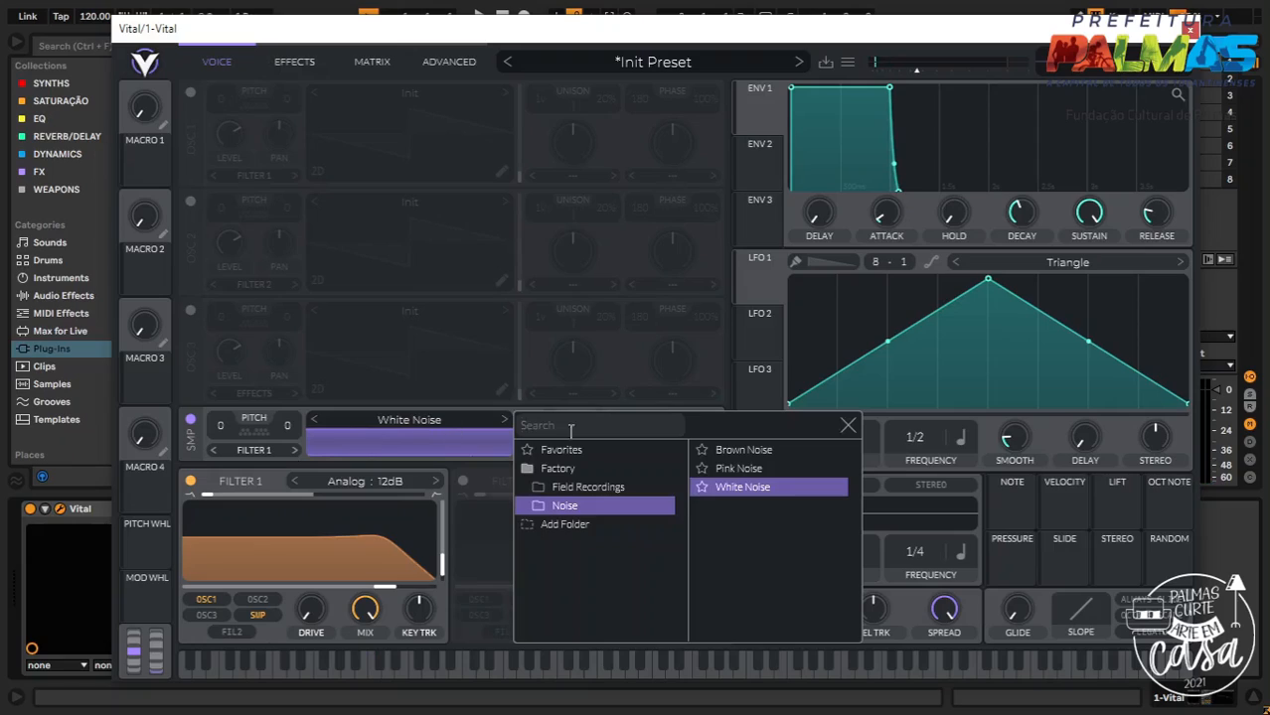
pyautogui.click(584, 486)
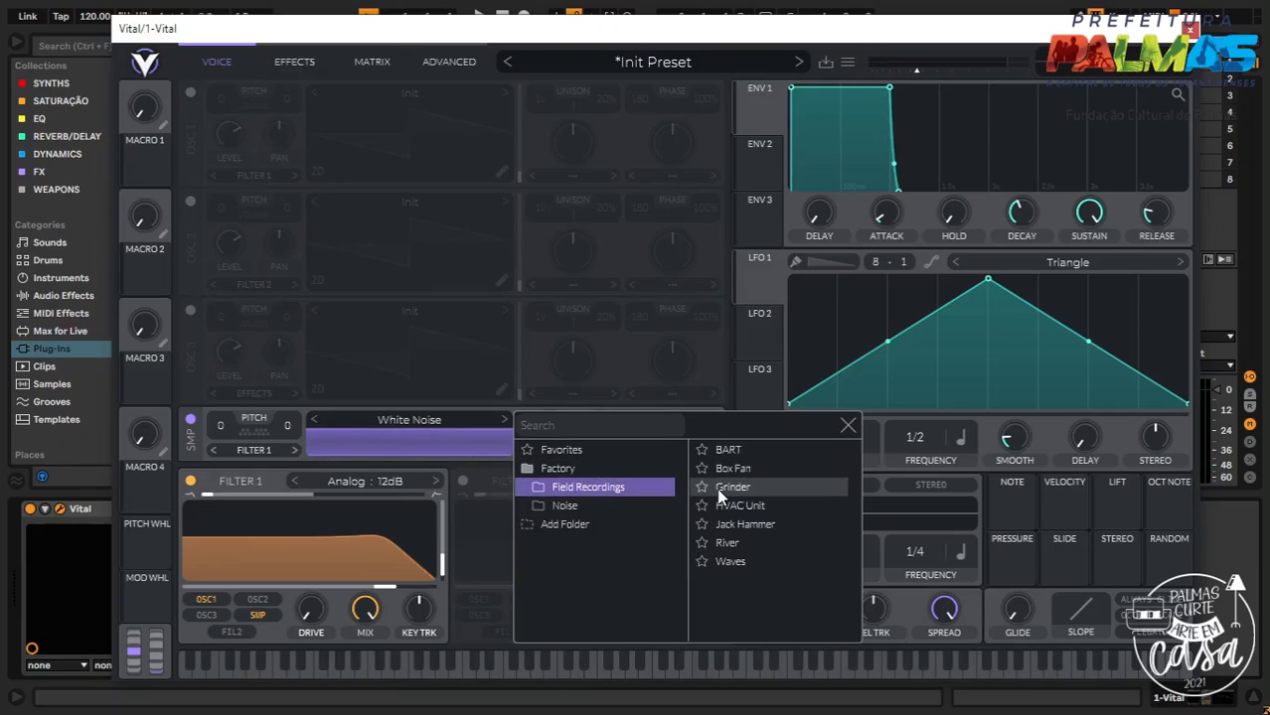
pyautogui.click(731, 487)
pyautogui.click(486, 497)
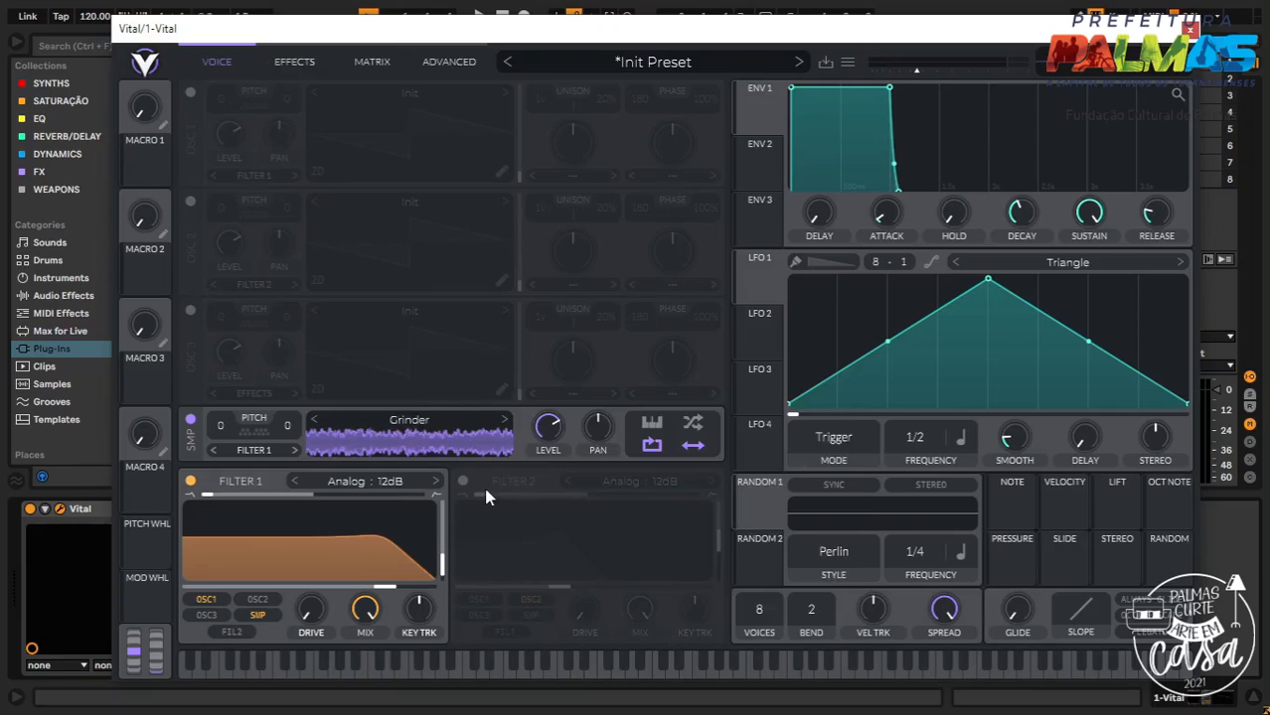
pyautogui.press('a')
# Load the White Noise sample from the Noise folder into the sampler and list the samples of all factory folders
pyautogui.click(462, 422)
pyautogui.click(632, 509)
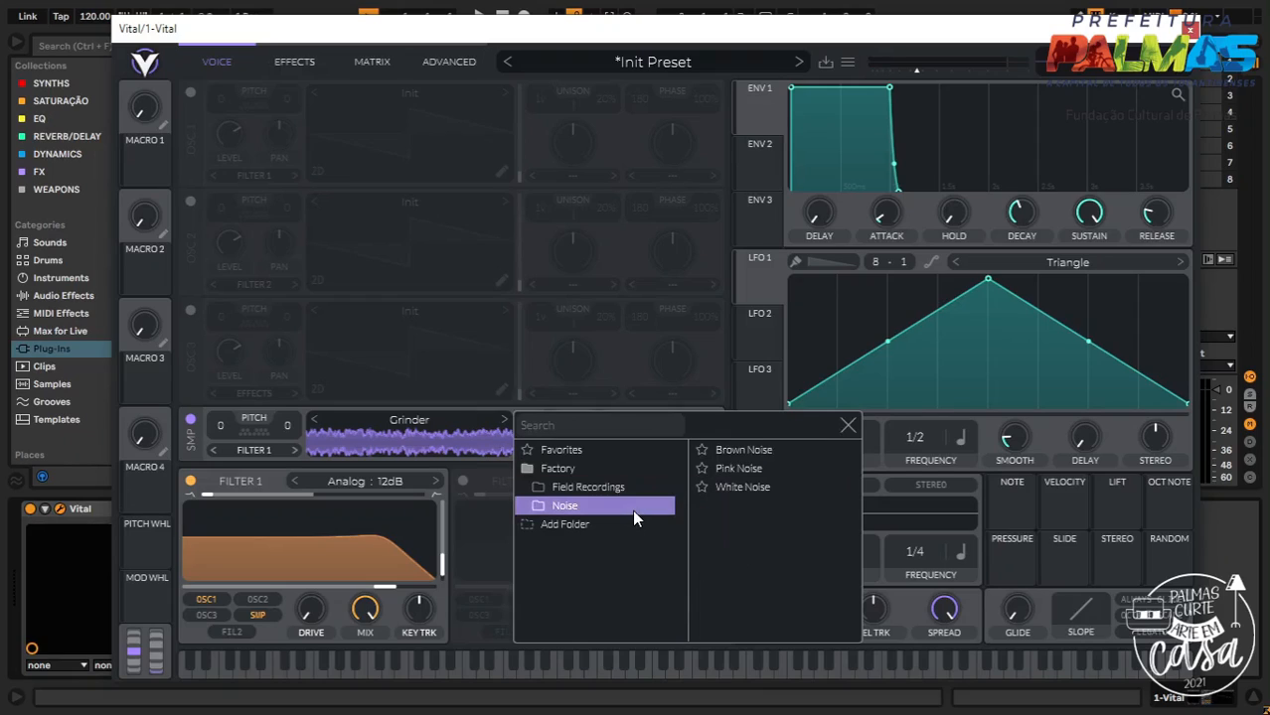
pyautogui.click(735, 471)
pyautogui.click(740, 489)
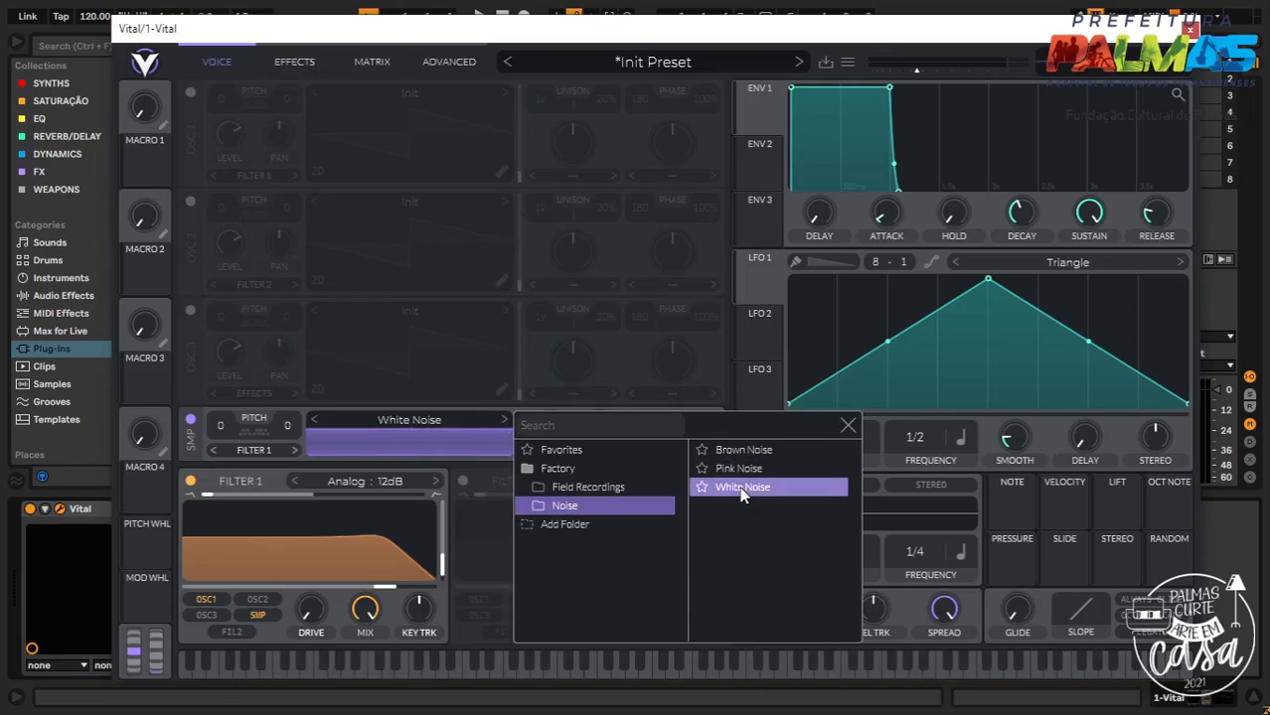
pyautogui.click(621, 486)
pyautogui.click(563, 506)
pyautogui.click(554, 468)
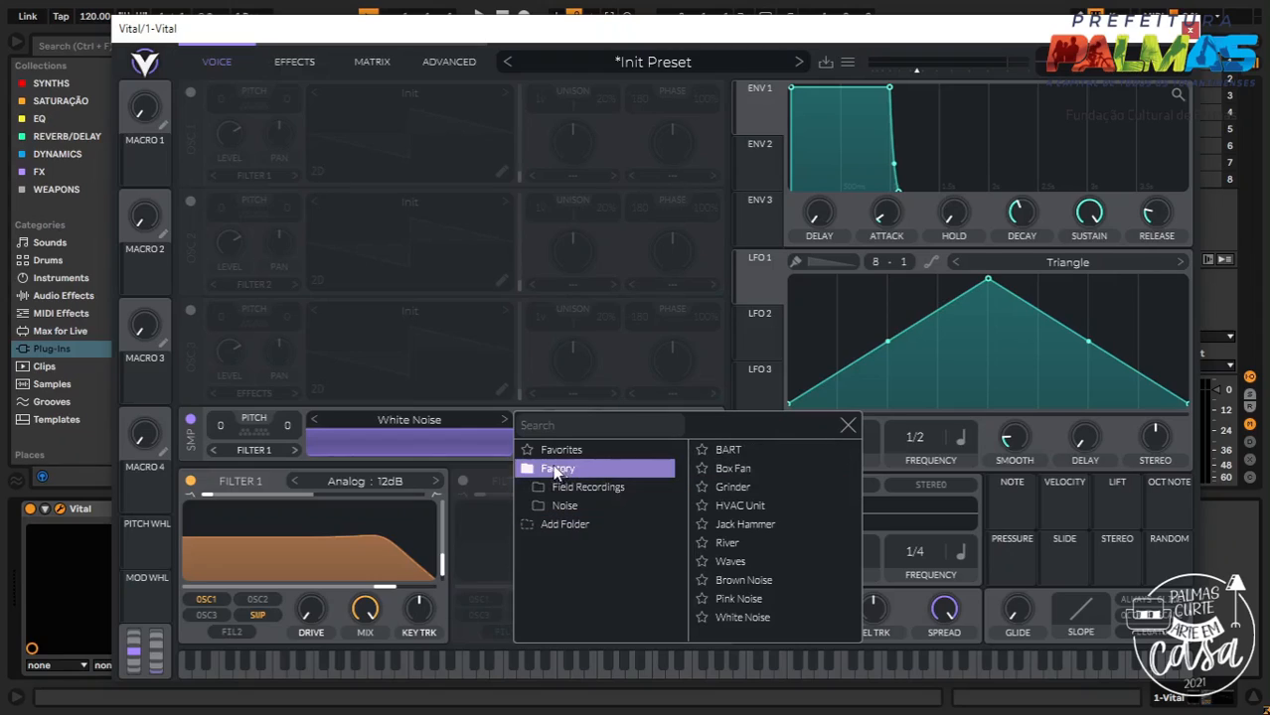
pyautogui.click(845, 426)
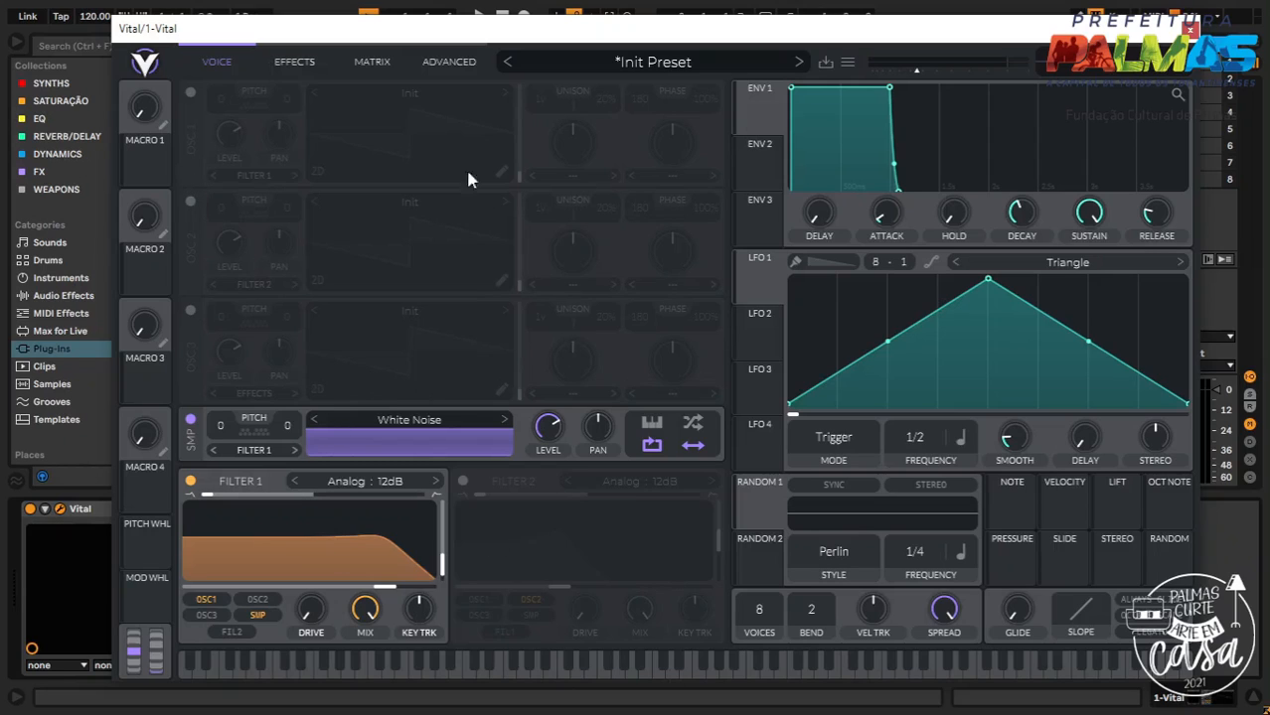
# Load "- Stab D# Sat.wav" from the Stab 145 folder of Spiritual Sample Pack Vol 01 in Ableton's browser into Vital's sampler
pyautogui.moveTo(458, 31); pyautogui.dragTo(885, 0)
pyautogui.scroll(-5, 62, 381)
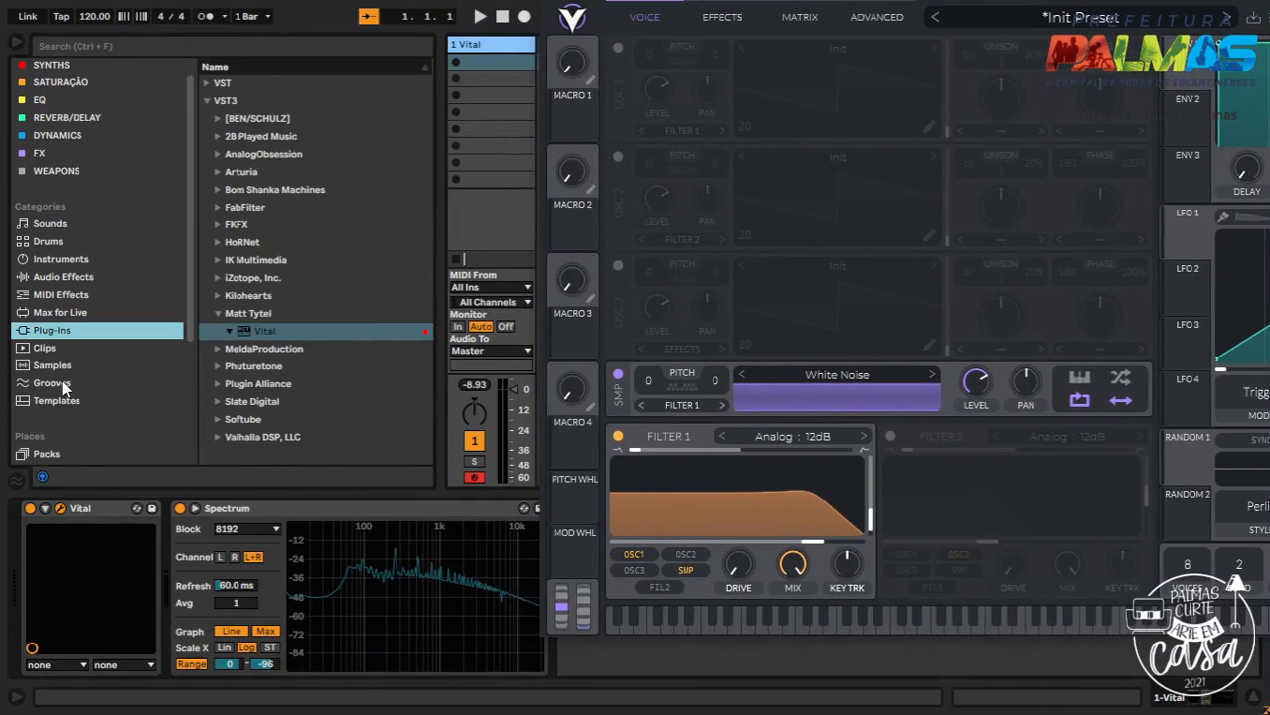
pyautogui.click(83, 308)
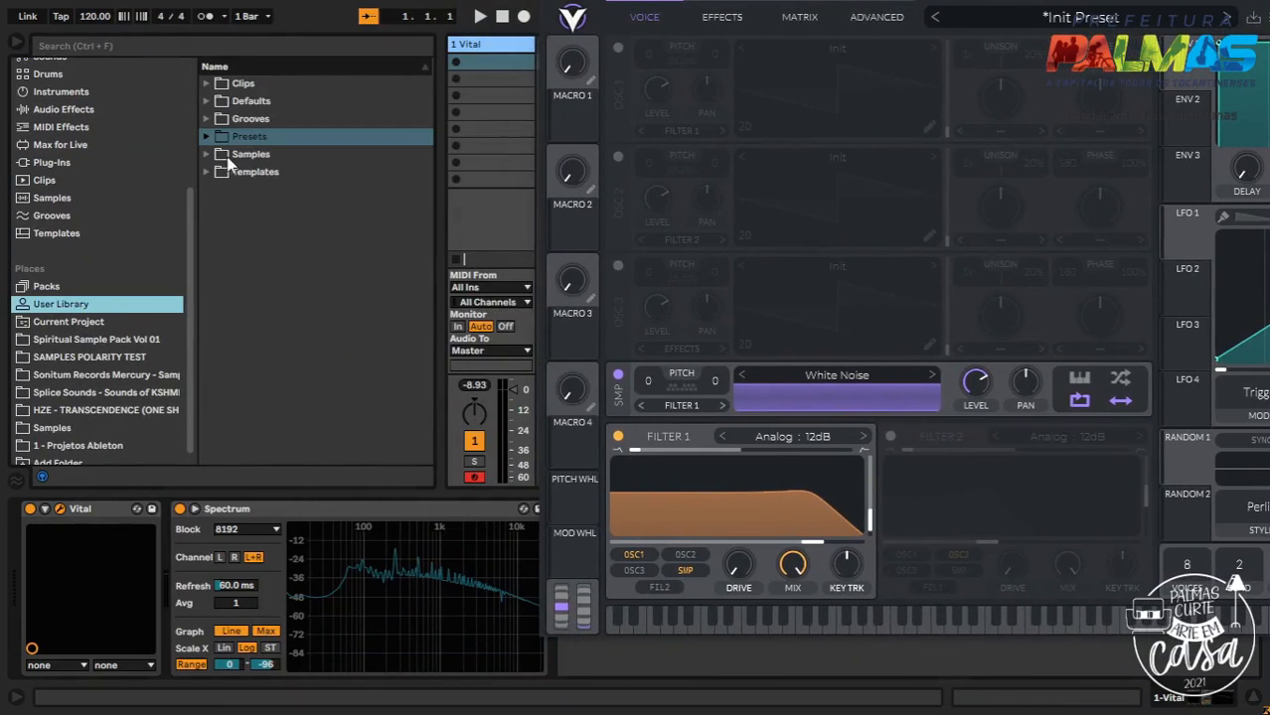
pyautogui.scroll(-1, 102, 356)
pyautogui.click(100, 331)
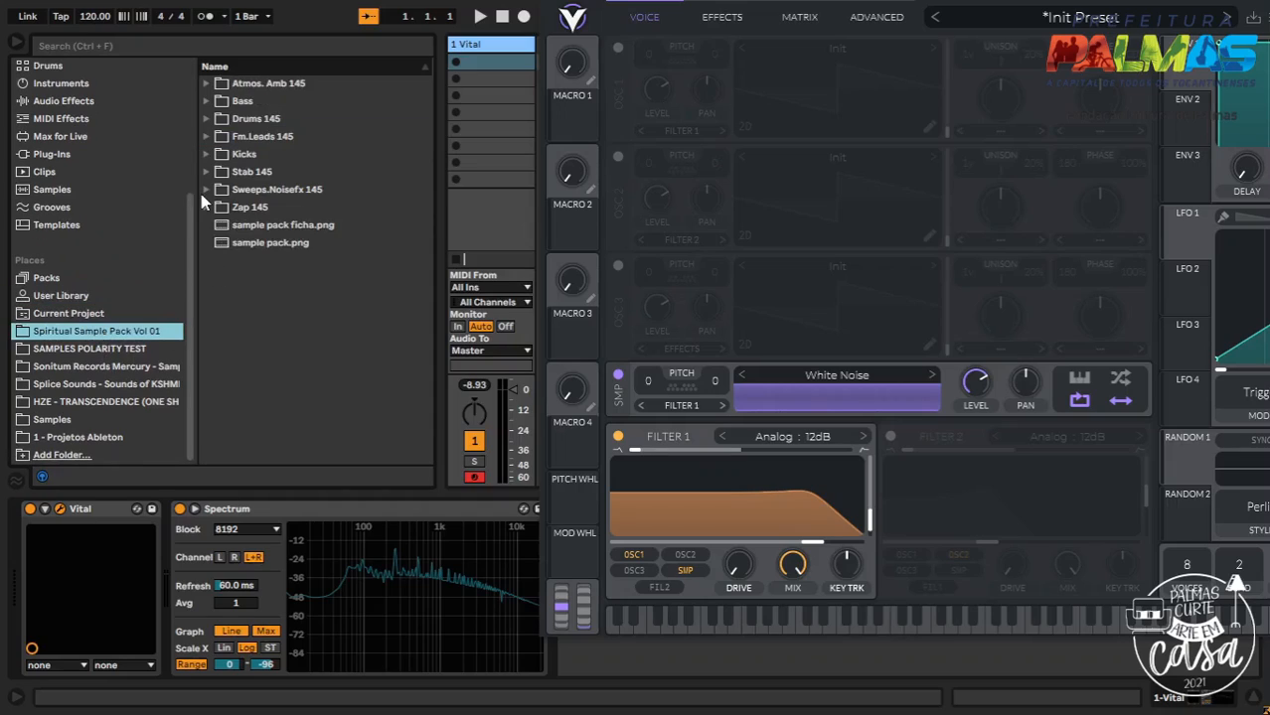
pyautogui.click(207, 172)
pyautogui.click(267, 190)
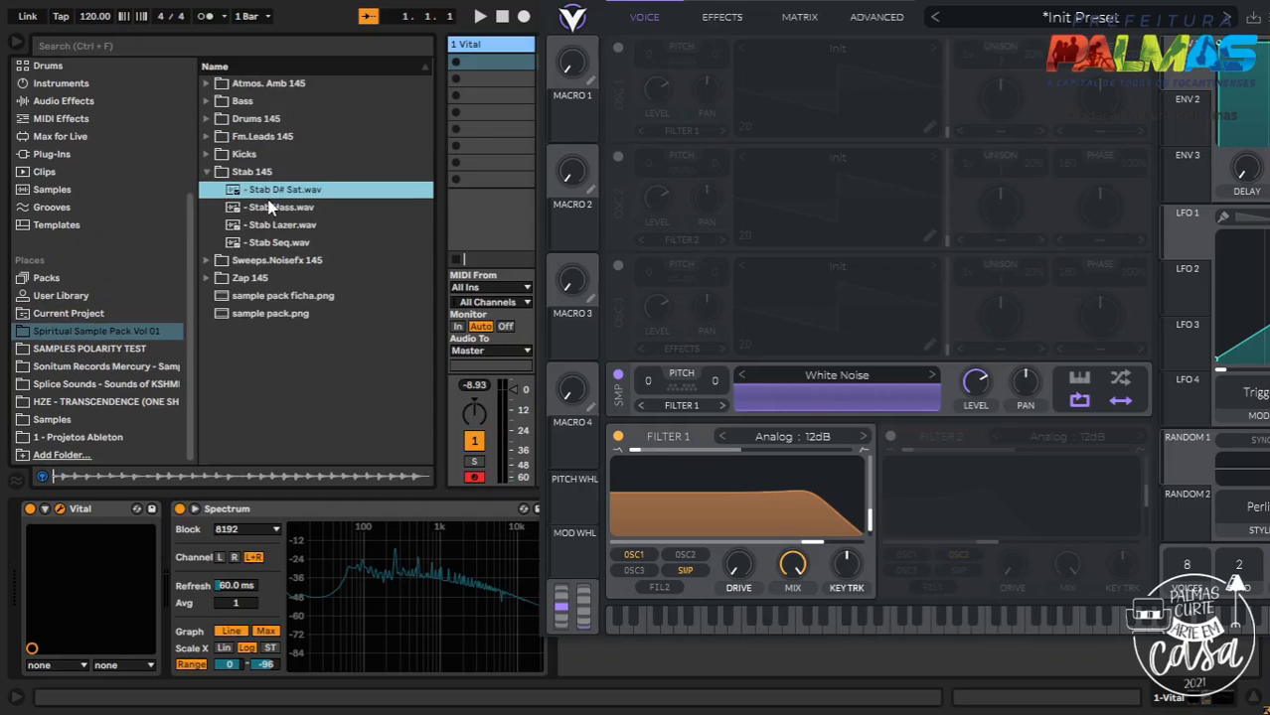
pyautogui.moveTo(265, 191); pyautogui.dragTo(801, 389)
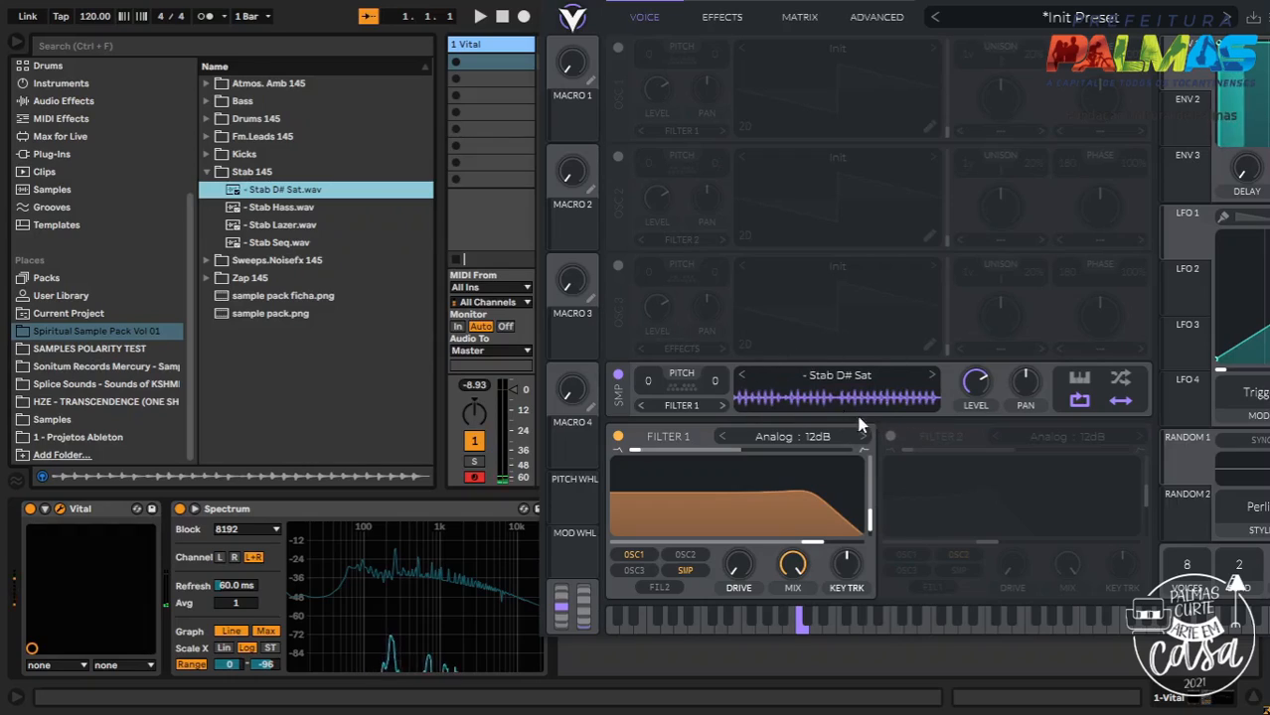
# Raise Filter 1's cutoff to its maximum and set the sampler's level to 1.000
pyautogui.click(721, 17)
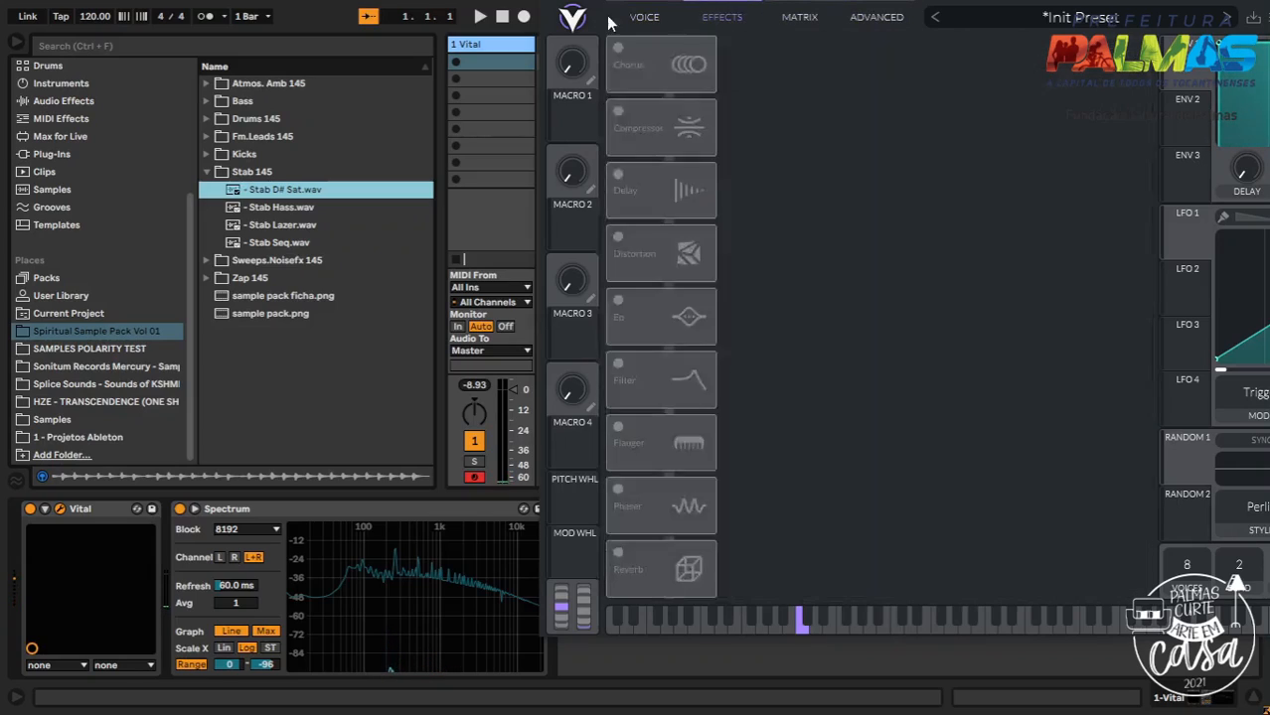
pyautogui.click(644, 17)
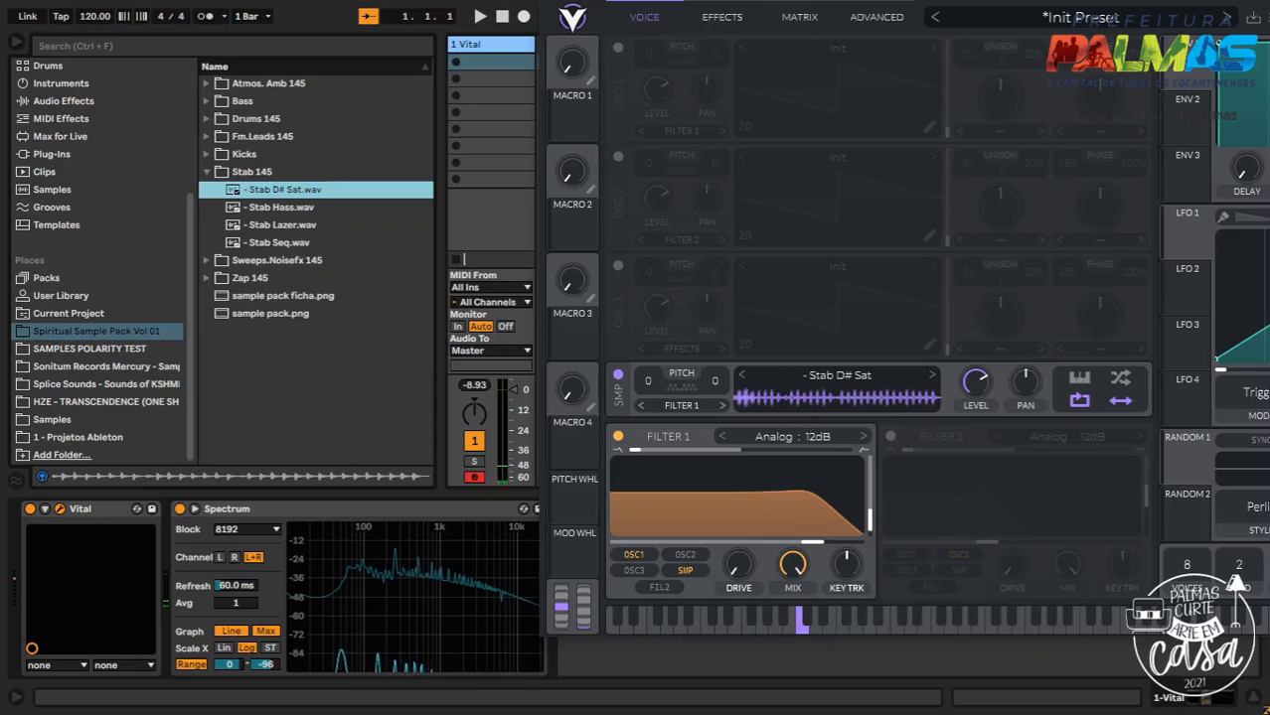
pyautogui.moveTo(762, 45); pyautogui.dragTo(292, 70)
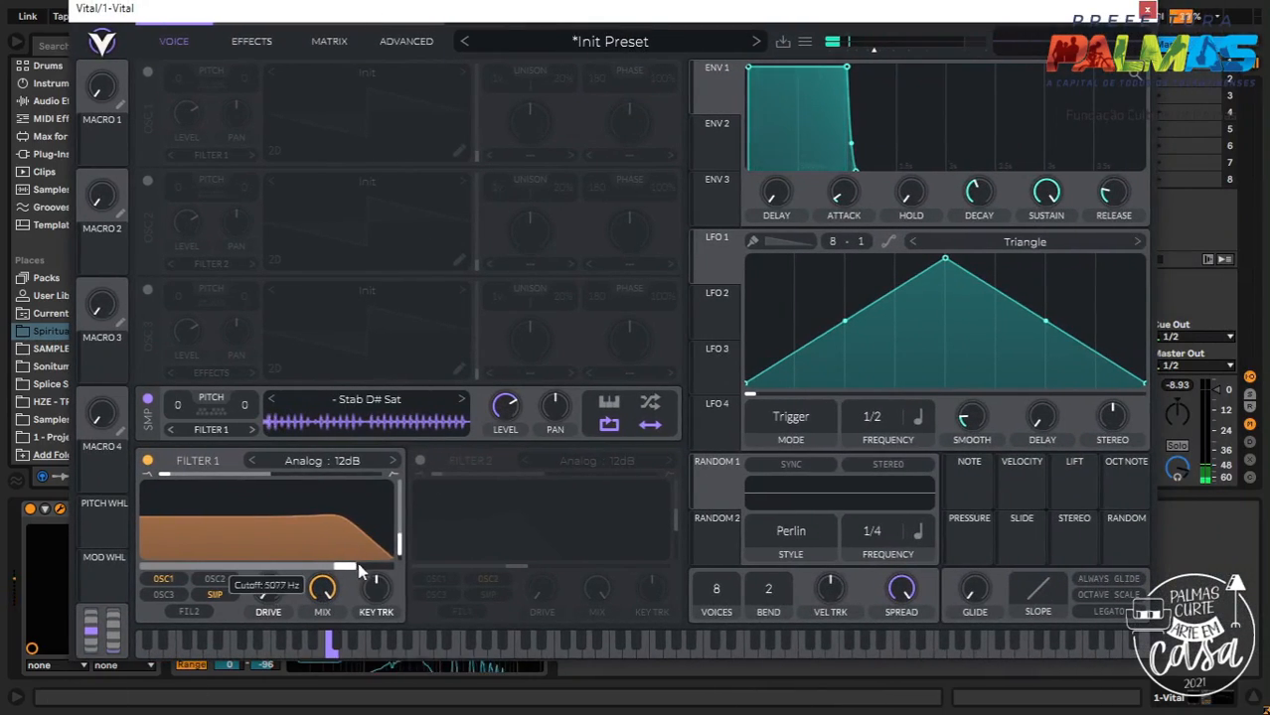
pyautogui.moveTo(354, 567); pyautogui.dragTo(403, 568)
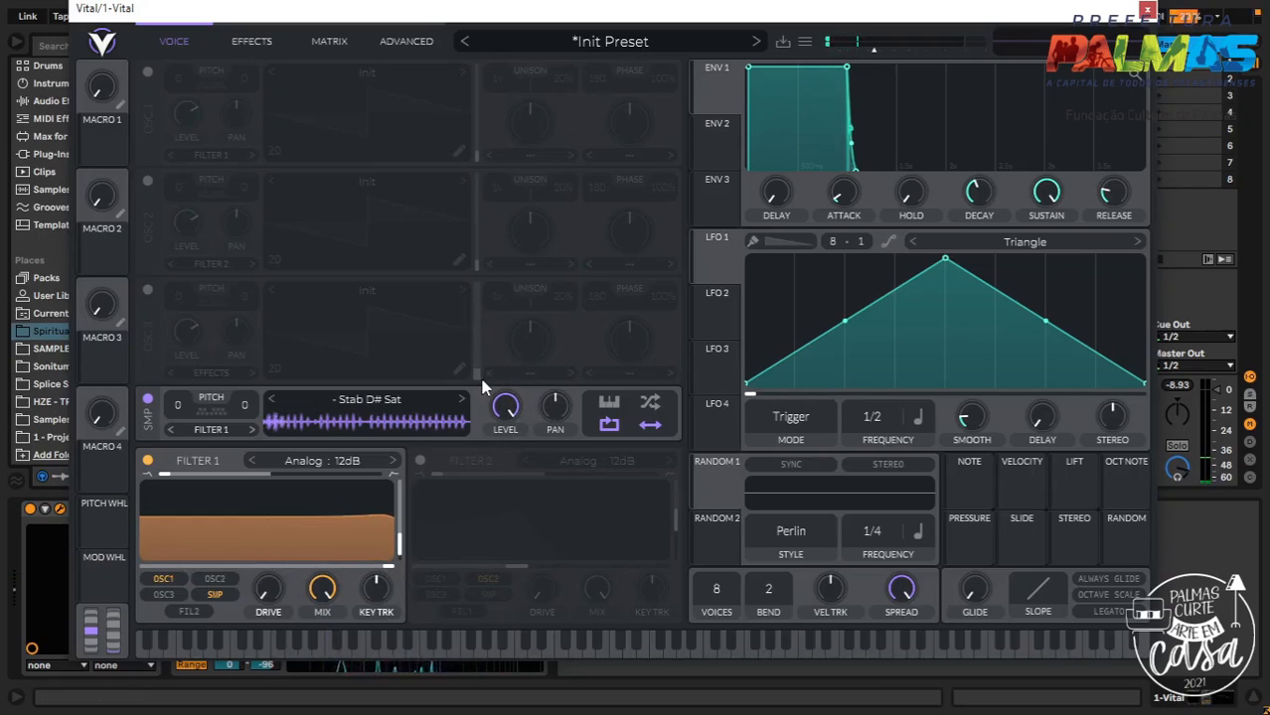
# Play notes in progressively higher octaves to audition the Stab D# Sat sample
pyautogui.press('x')
pyautogui.press('a')
pyautogui.press('x')
pyautogui.press('x')
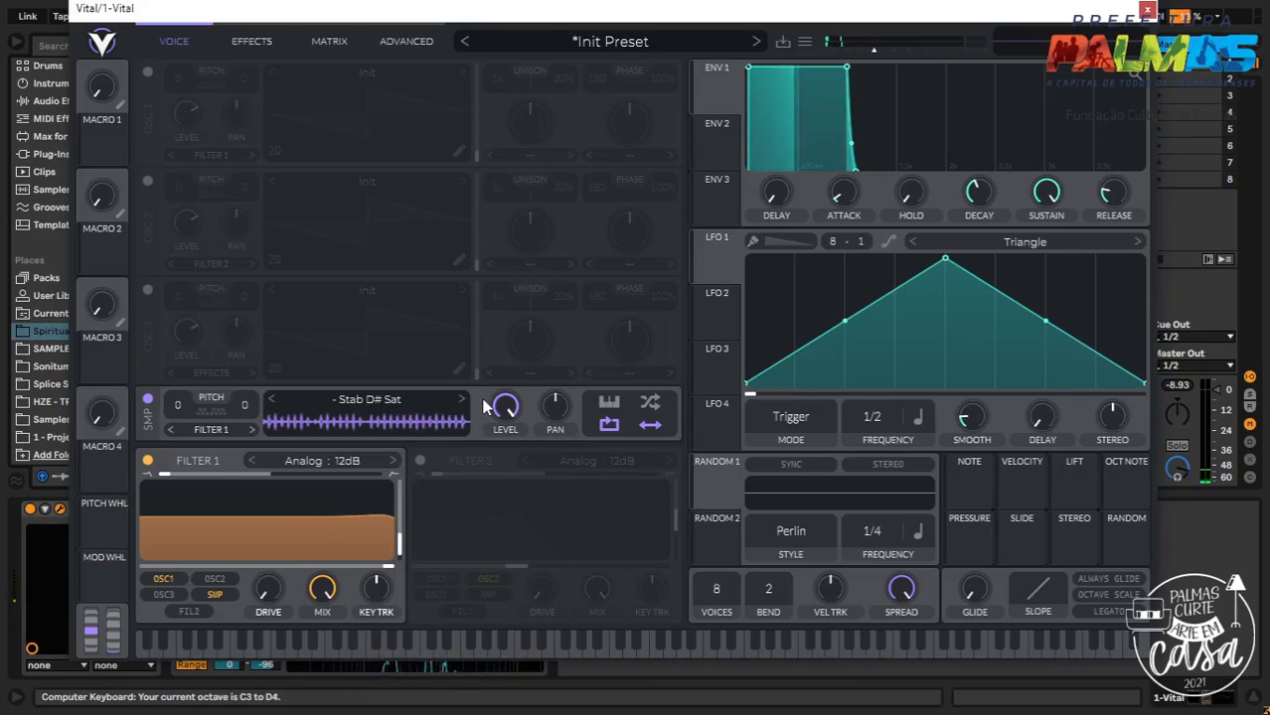
pyautogui.press('a')
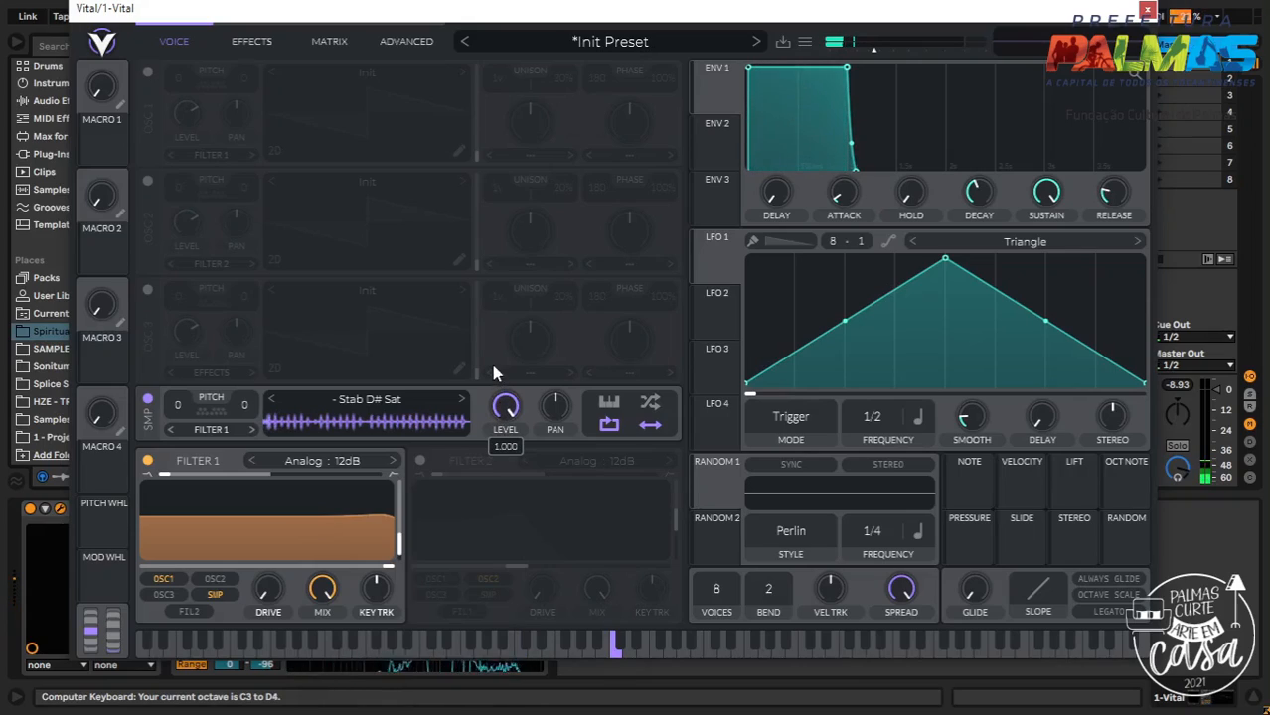
pyautogui.press('a')
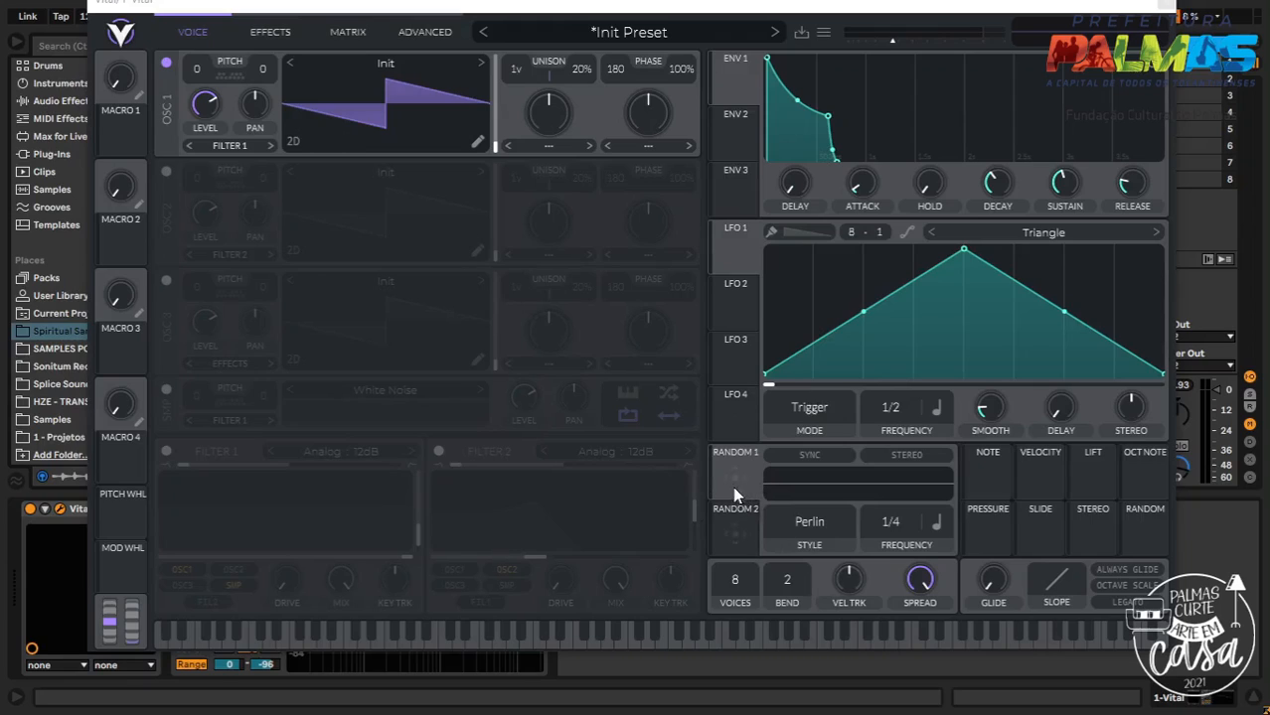
# Assign Random 1 to oscillator 1's pan at full modulation amount, with Random 1's sync turned on
pyautogui.moveTo(735, 494); pyautogui.dragTo(254, 145)
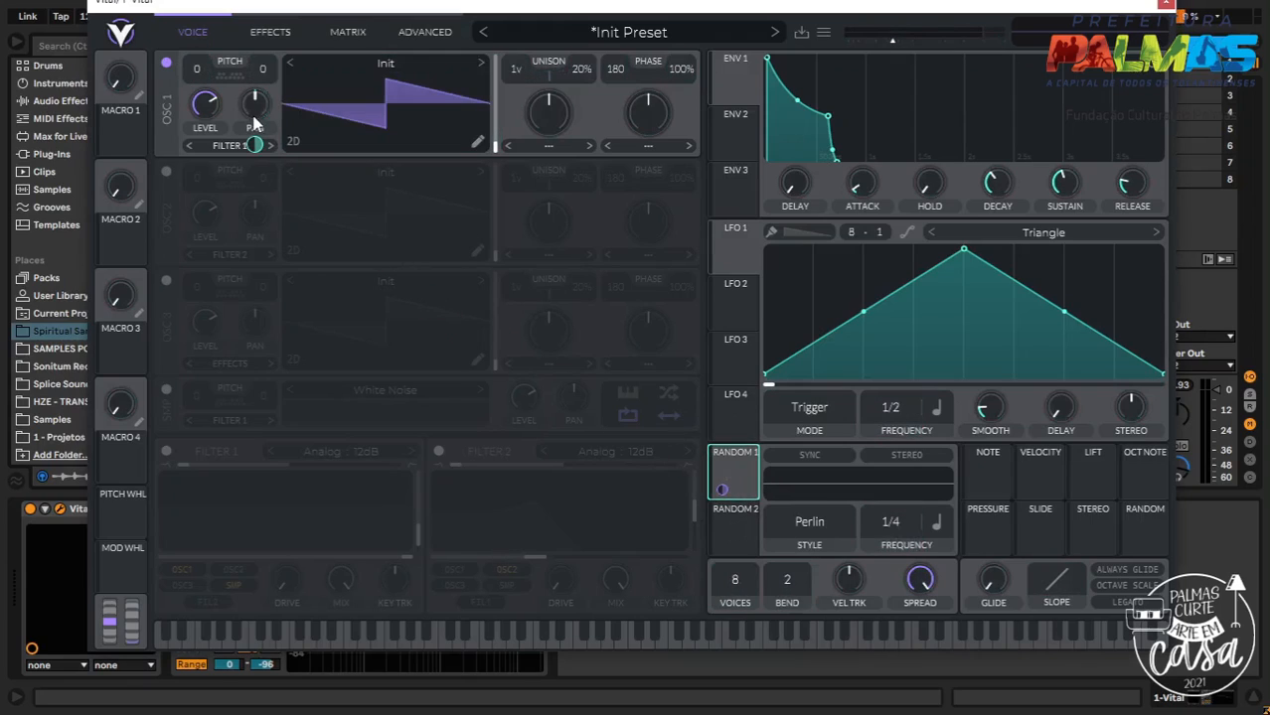
pyautogui.click(287, 38)
pyautogui.click(347, 34)
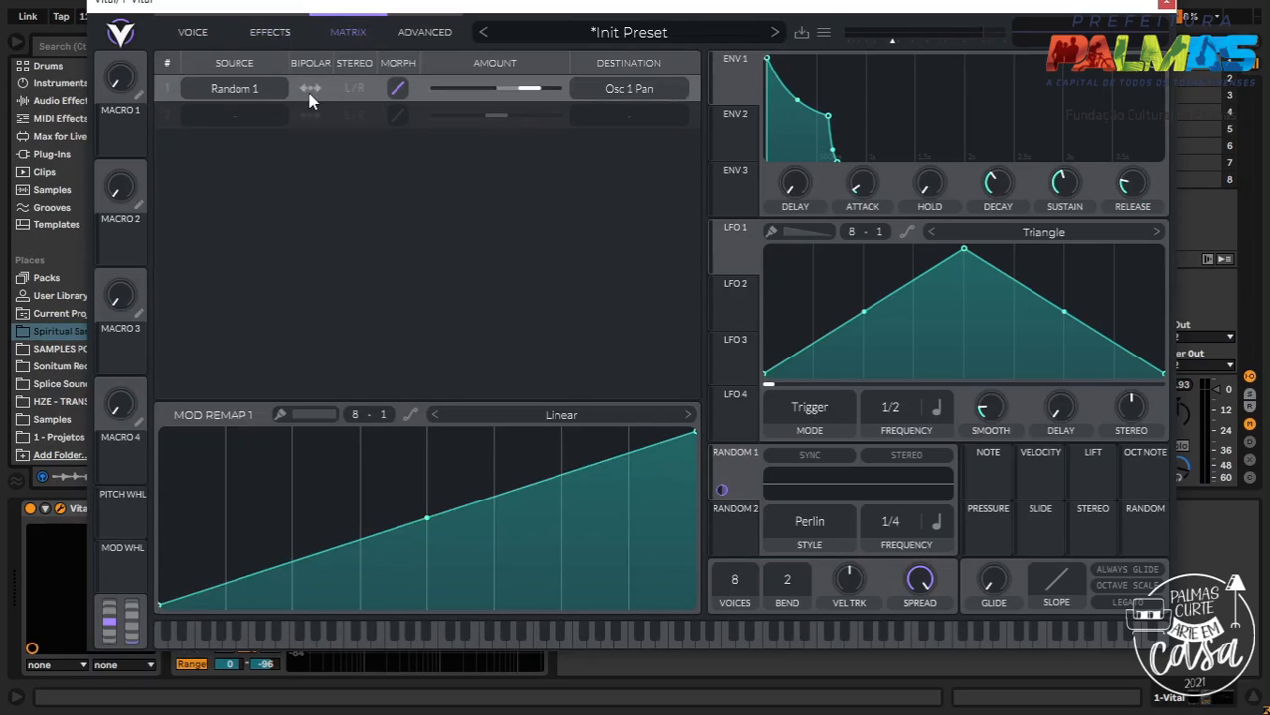
pyautogui.click(195, 34)
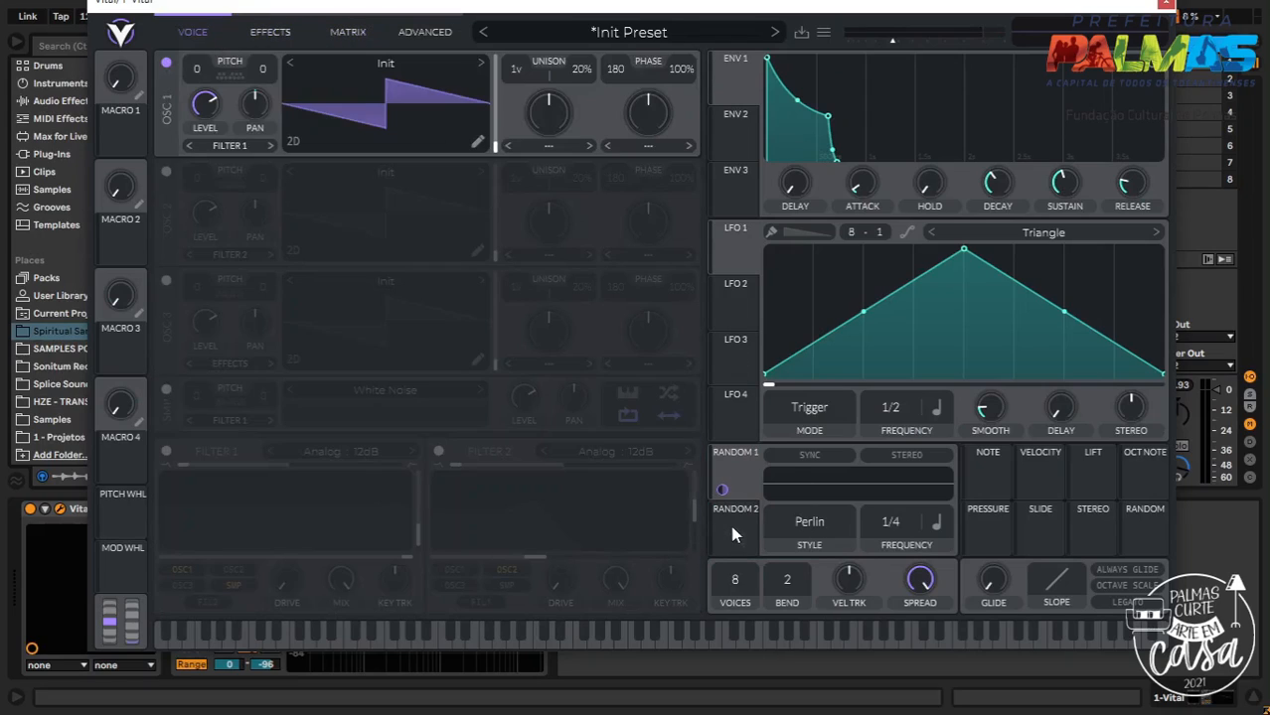
pyautogui.moveTo(721, 490); pyautogui.dragTo(722, 418)
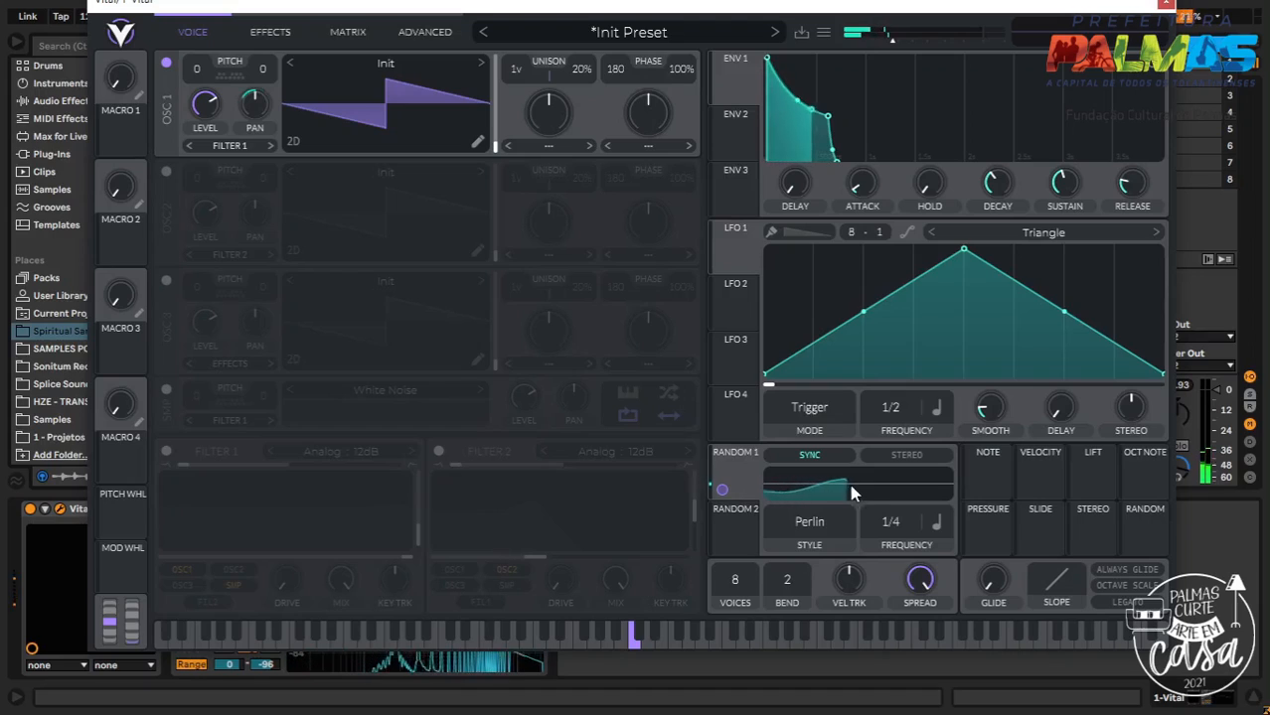
# Set Random 1's style to Sample & Hold and its frequency to 1/16
pyautogui.moveTo(527, 9); pyautogui.dragTo(550, 100)
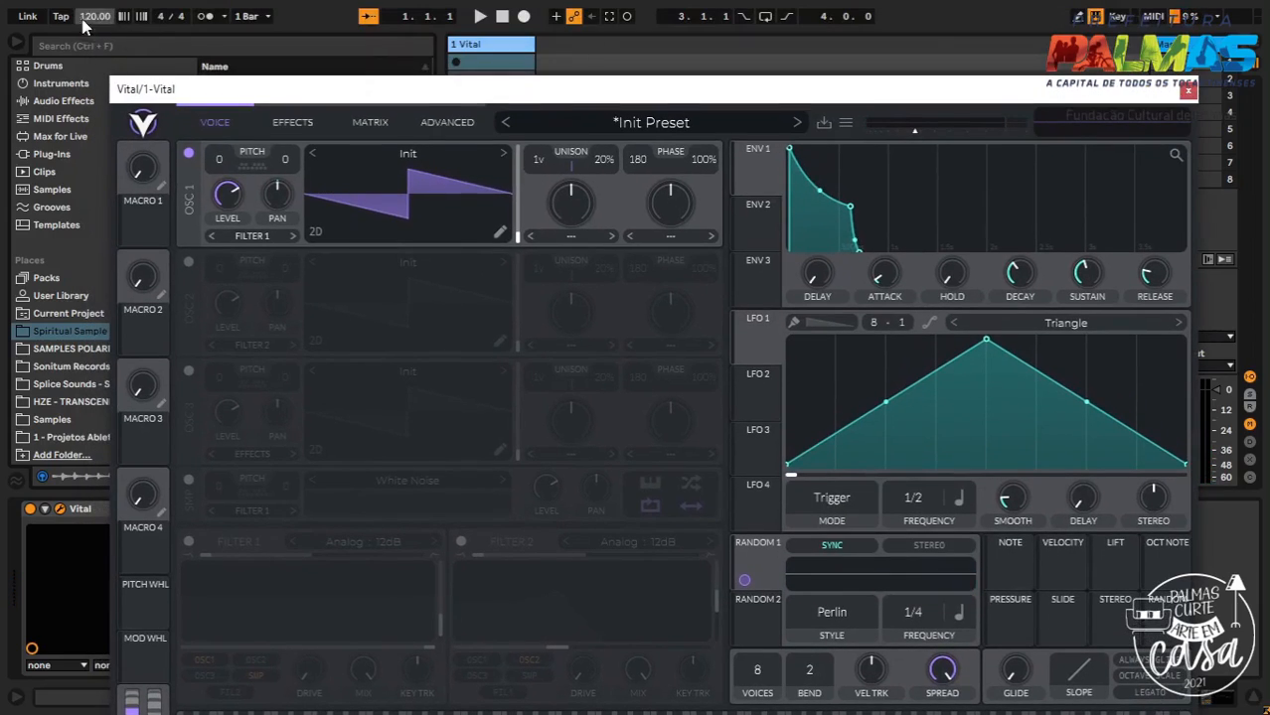
pyautogui.moveTo(639, 93); pyautogui.dragTo(619, 29)
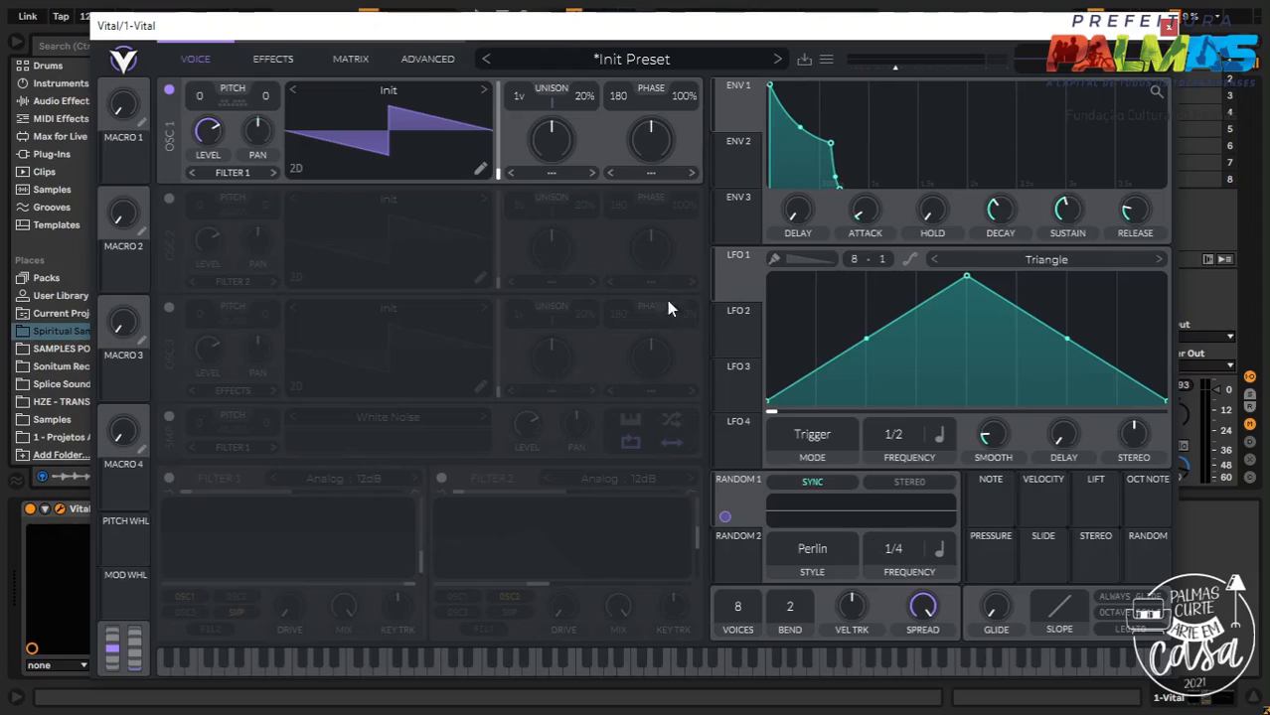
pyautogui.click(822, 548)
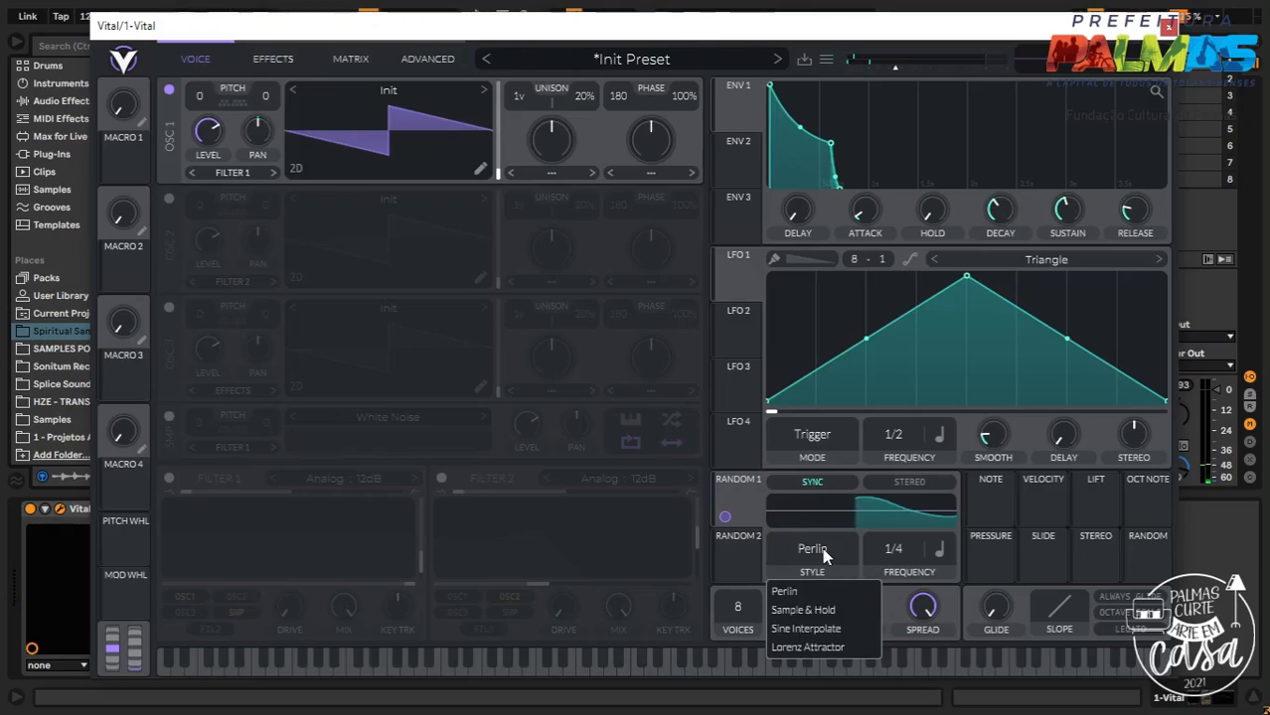
pyautogui.click(821, 610)
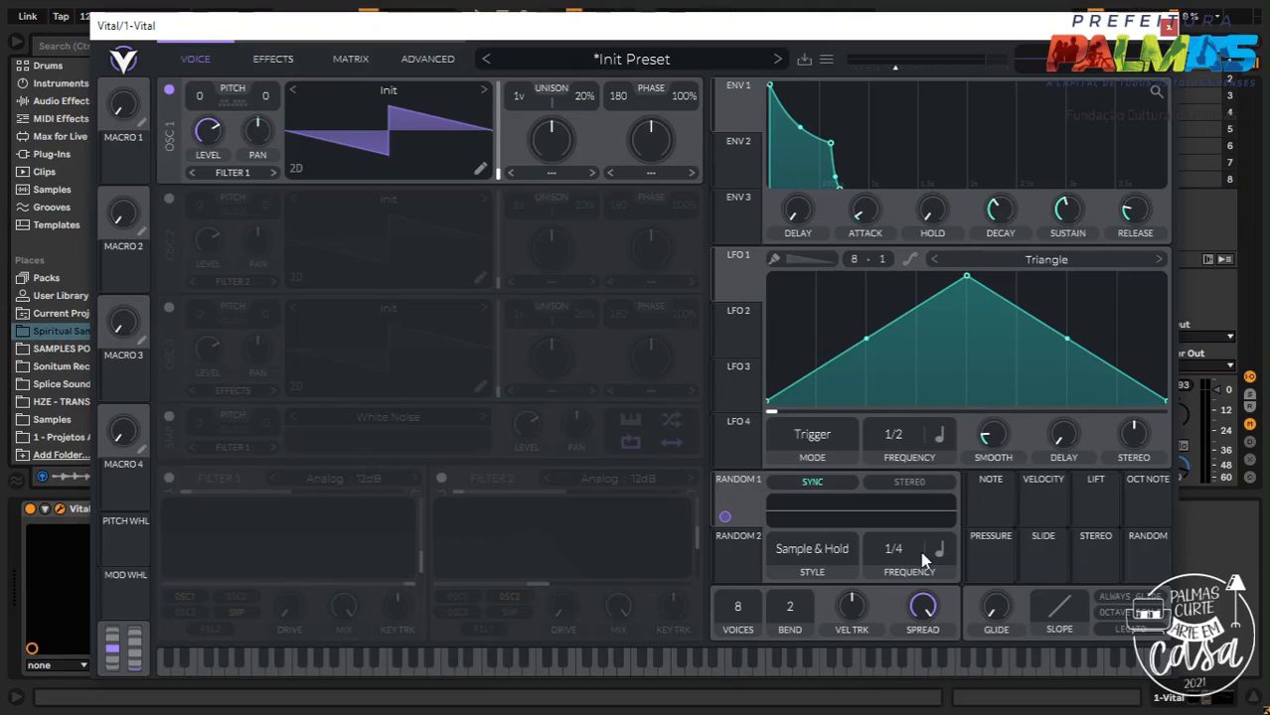
pyautogui.moveTo(258, 130); pyautogui.dragTo(257, 105)
pyautogui.moveTo(916, 544); pyautogui.dragTo(916, 559)
# Try the Tempo Dotted, Tempo Triplets and Seconds modes for Random 1's frequency
pyautogui.click(938, 553)
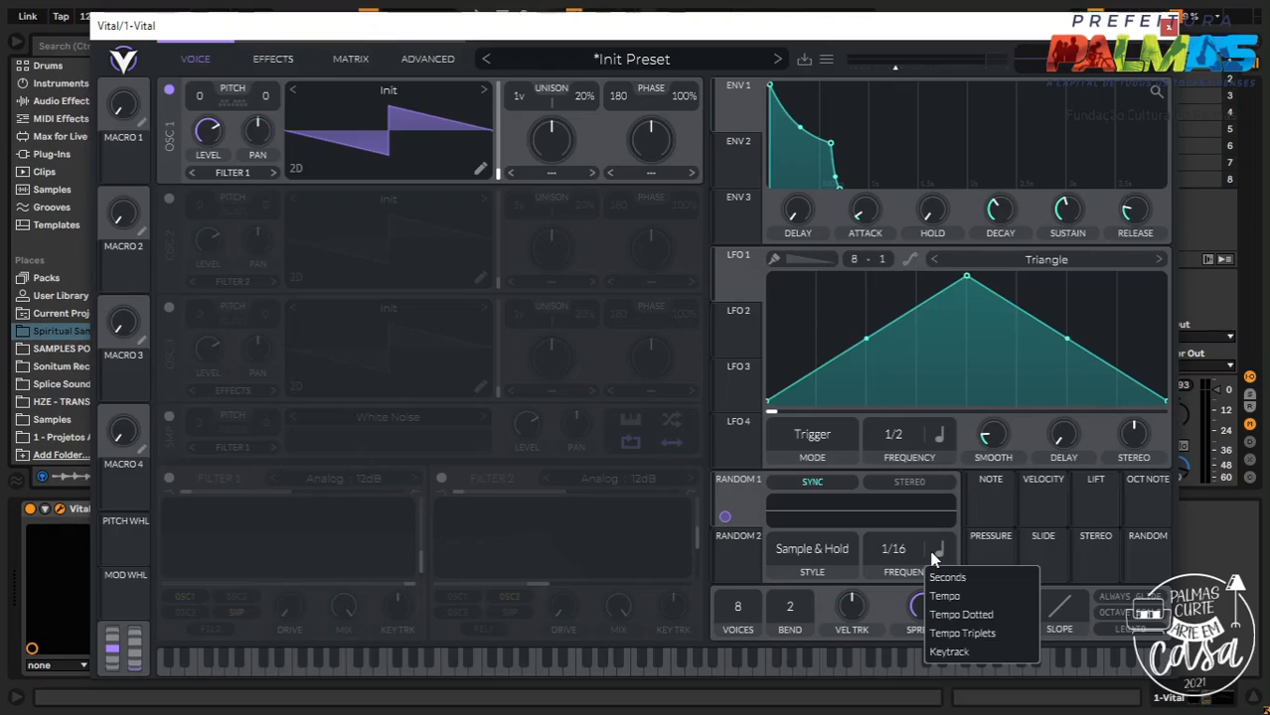
pyautogui.click(977, 617)
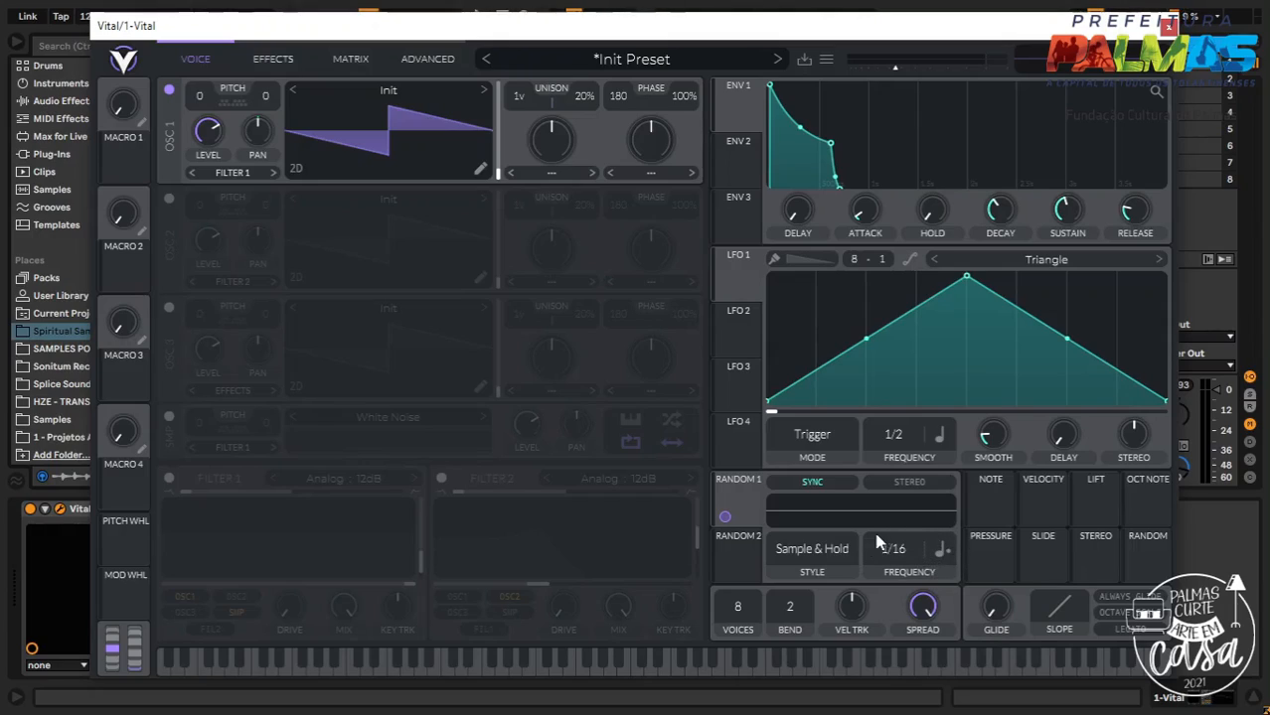
pyautogui.click(944, 553)
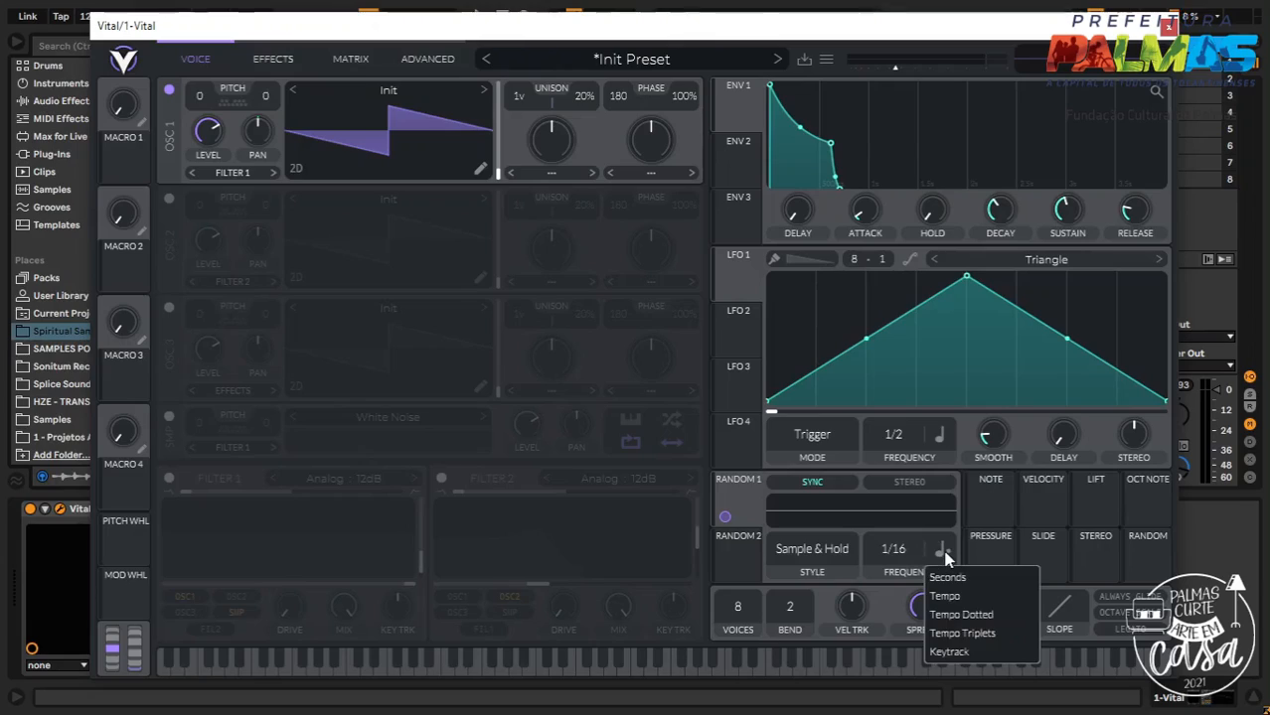
pyautogui.click(962, 634)
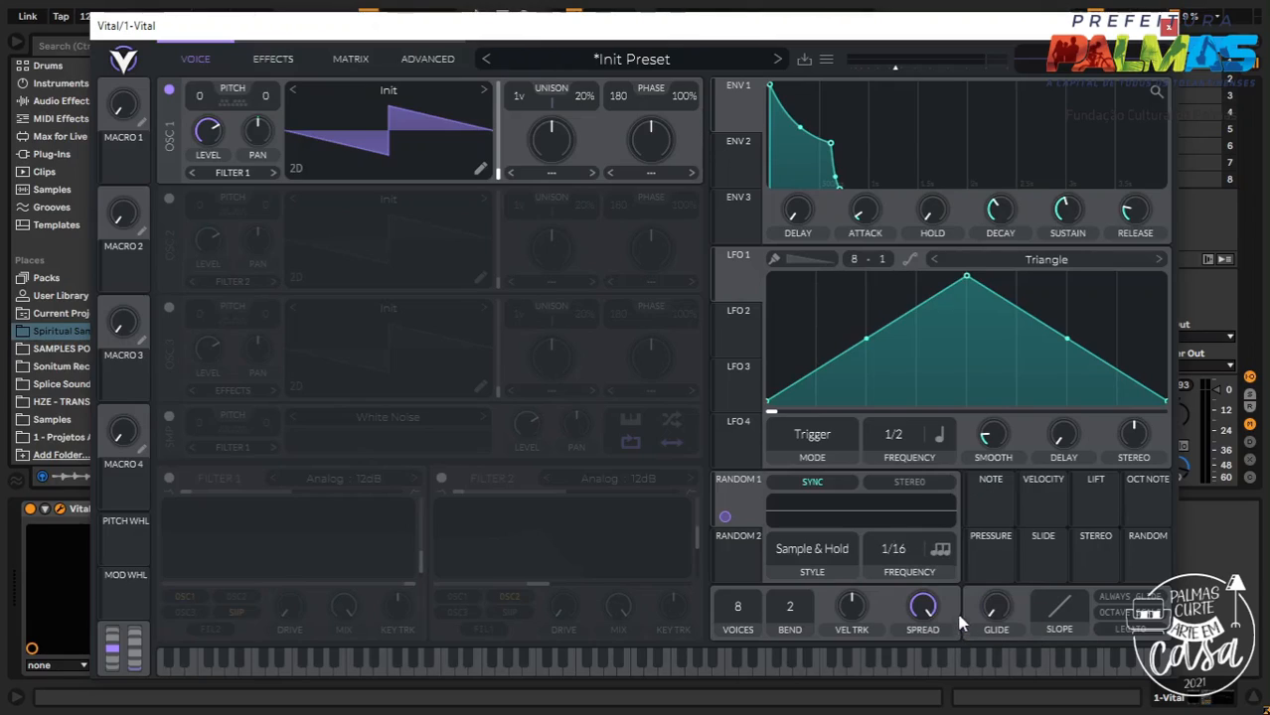
pyautogui.click(942, 553)
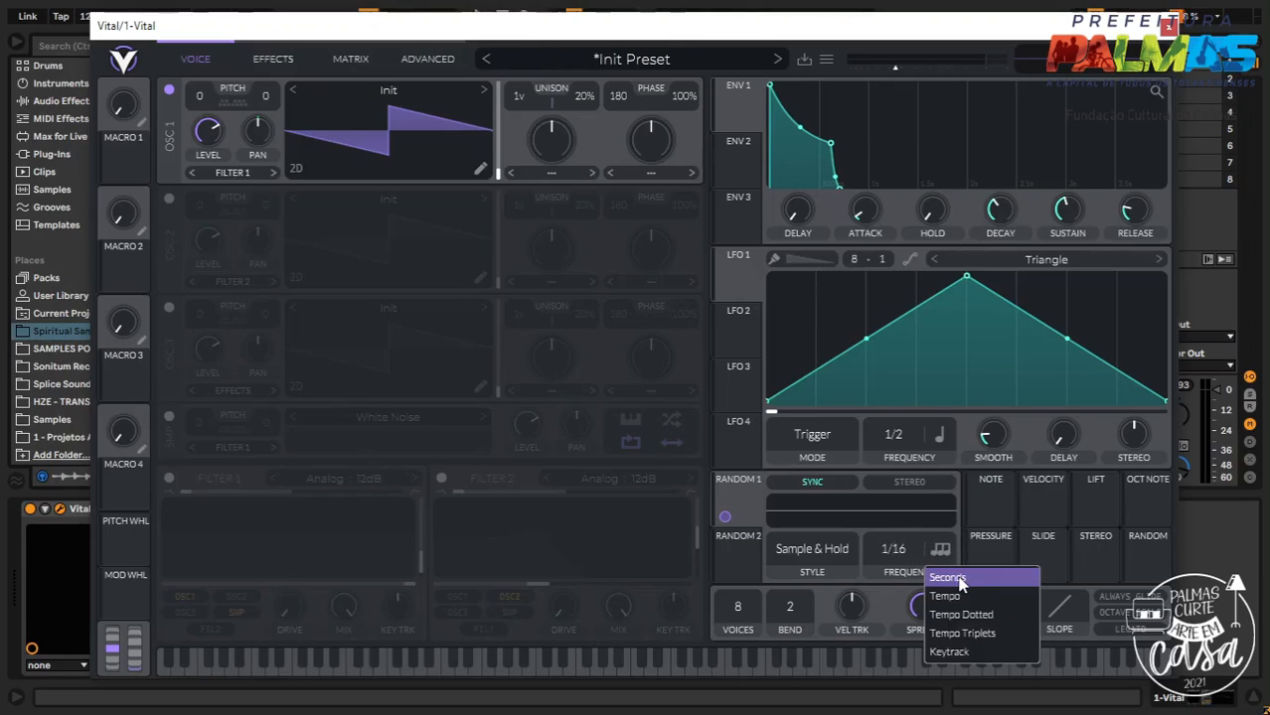
pyautogui.click(958, 578)
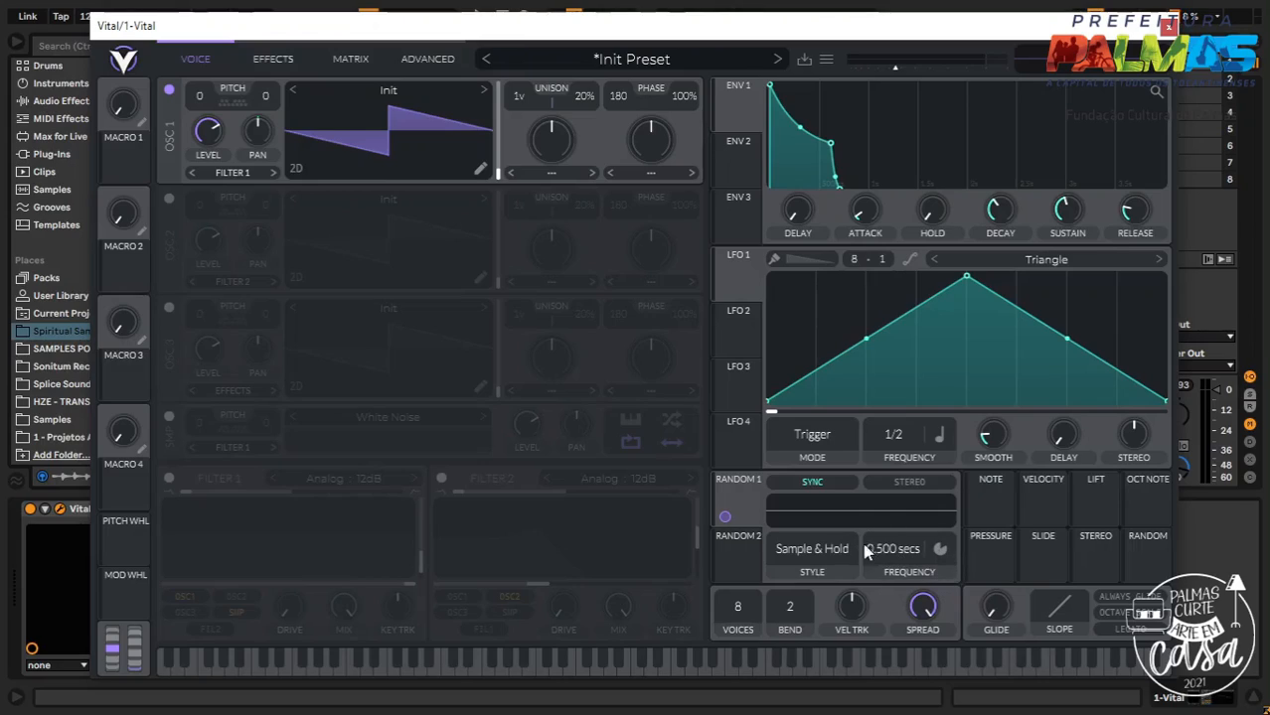
# Switch Random 1's frequency to Keytrack with a transpose of -12, and lower the computer keyboard's octave range
pyautogui.click(940, 551)
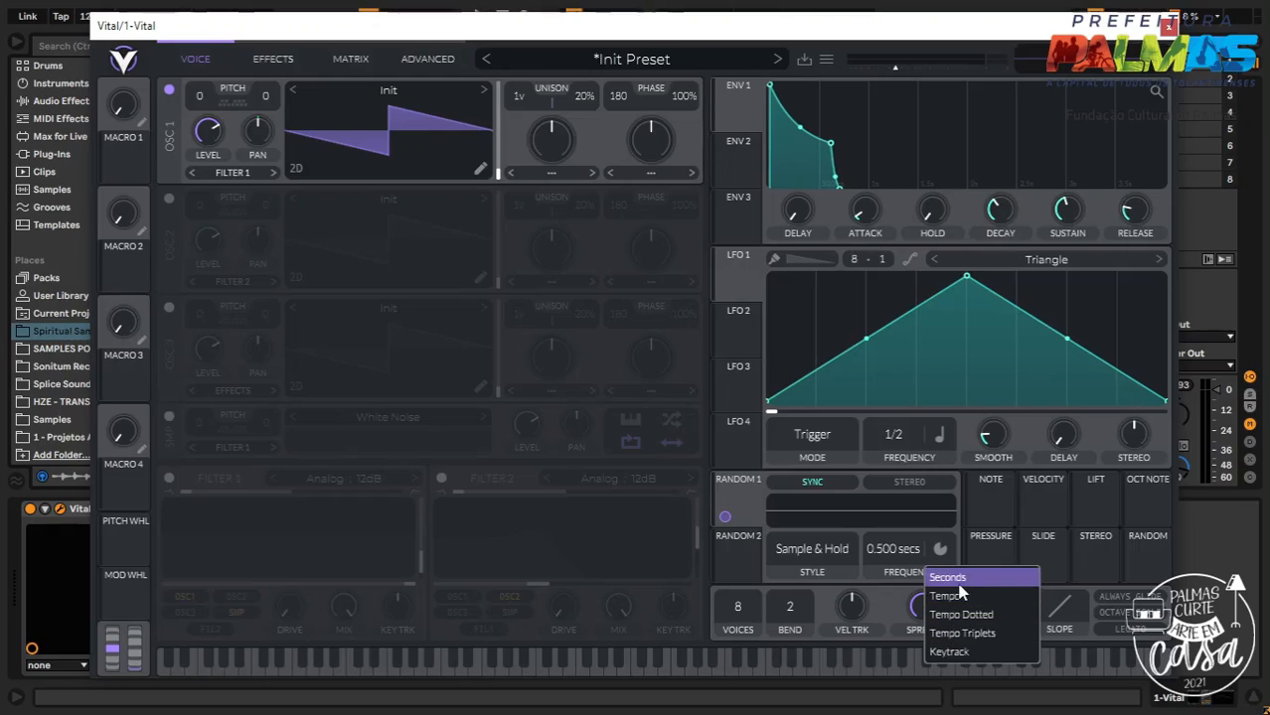
pyautogui.click(962, 656)
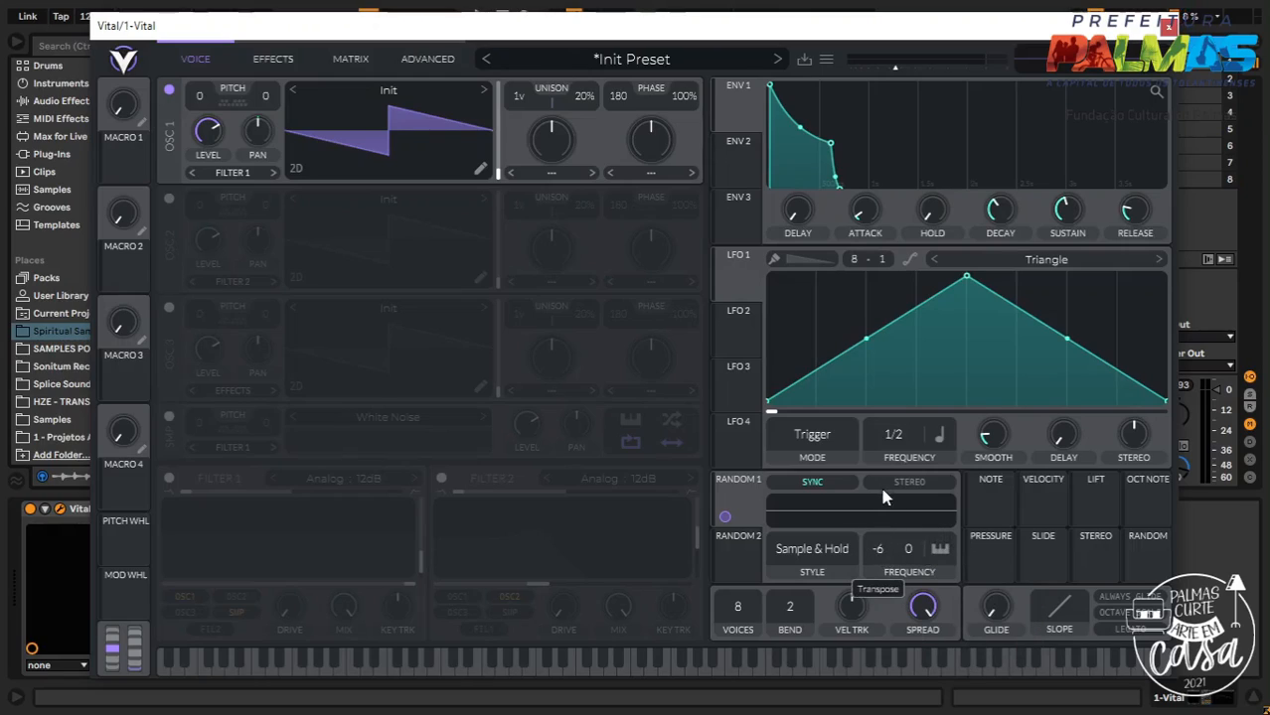
pyautogui.moveTo(884, 497); pyautogui.dragTo(870, 669)
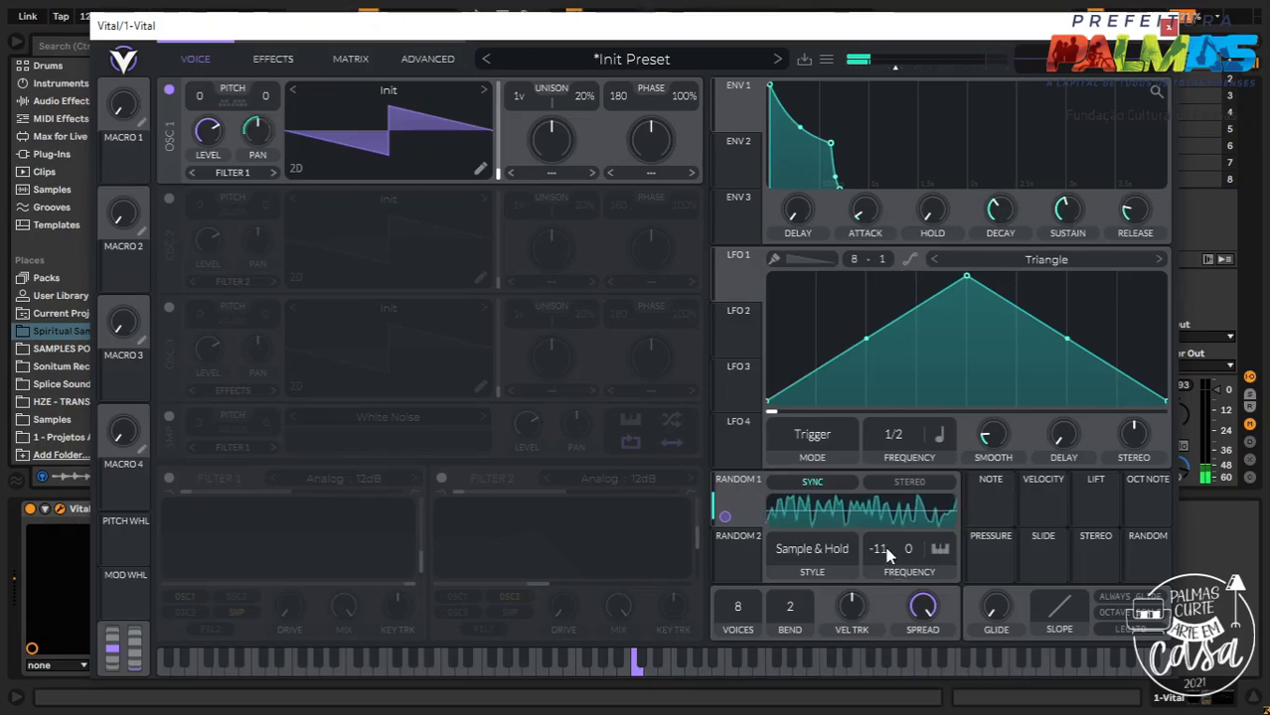
pyautogui.moveTo(889, 557); pyautogui.dragTo(890, 569)
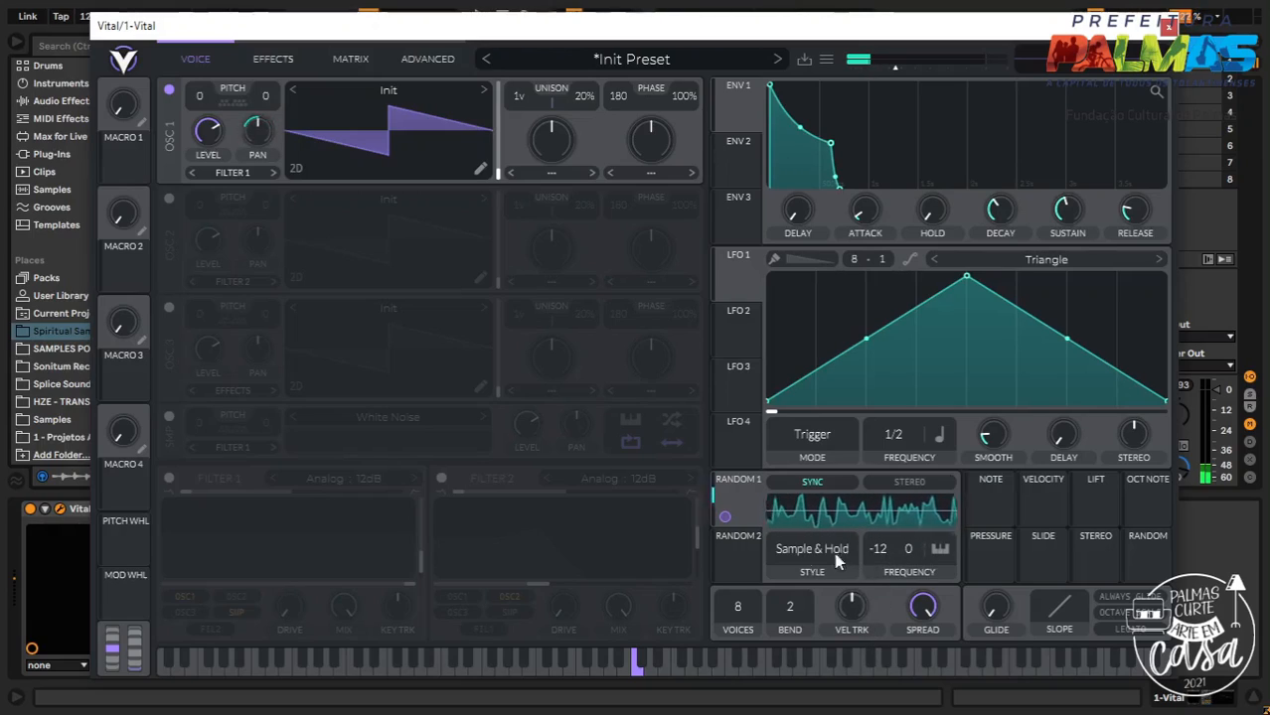
pyautogui.press('z')
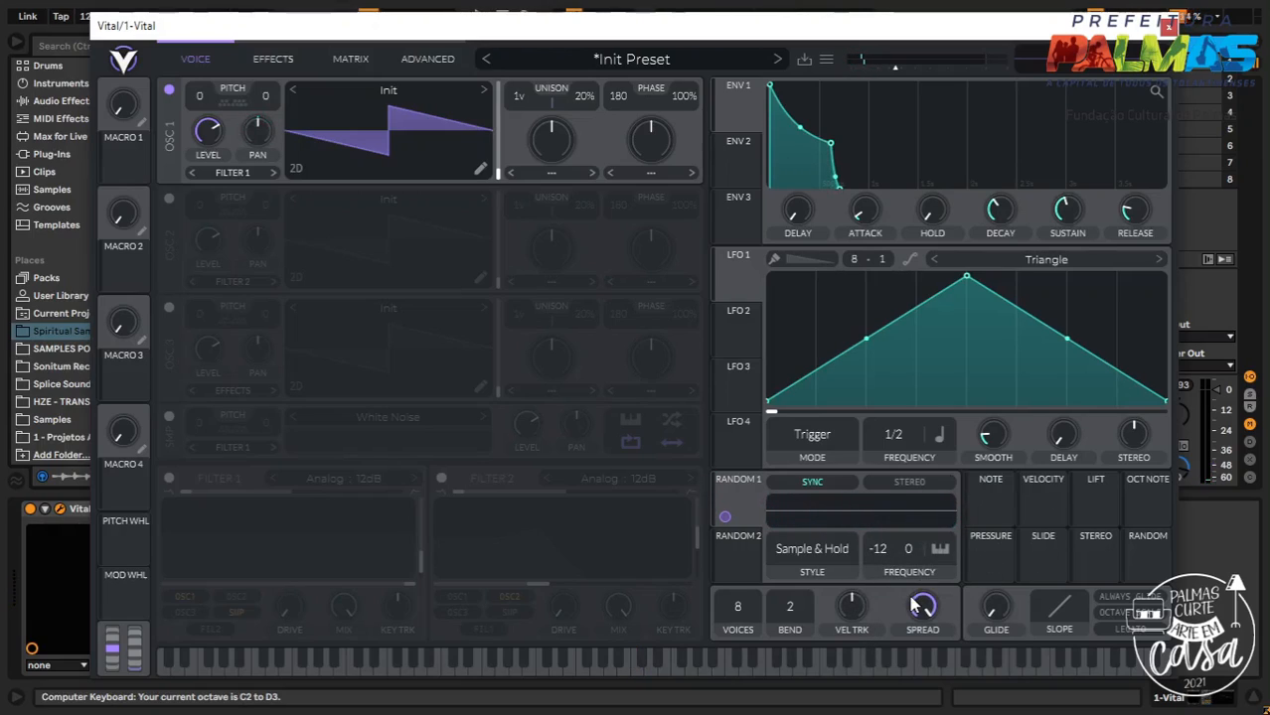
# Play notes in successively lower octaves down to C-1 to hear Random 1's keytracked rate, keeping its transpose at -12
pyautogui.press('z')
pyautogui.press('a')
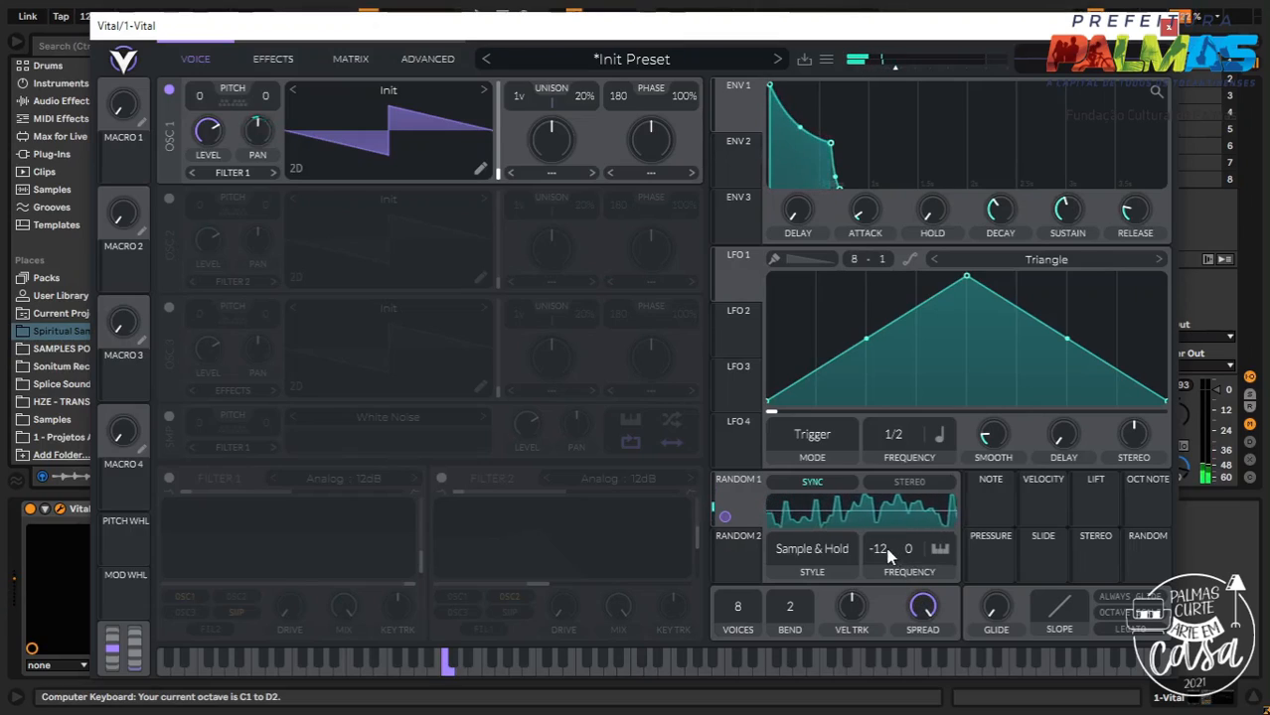
pyautogui.press('z')
pyautogui.press('a')
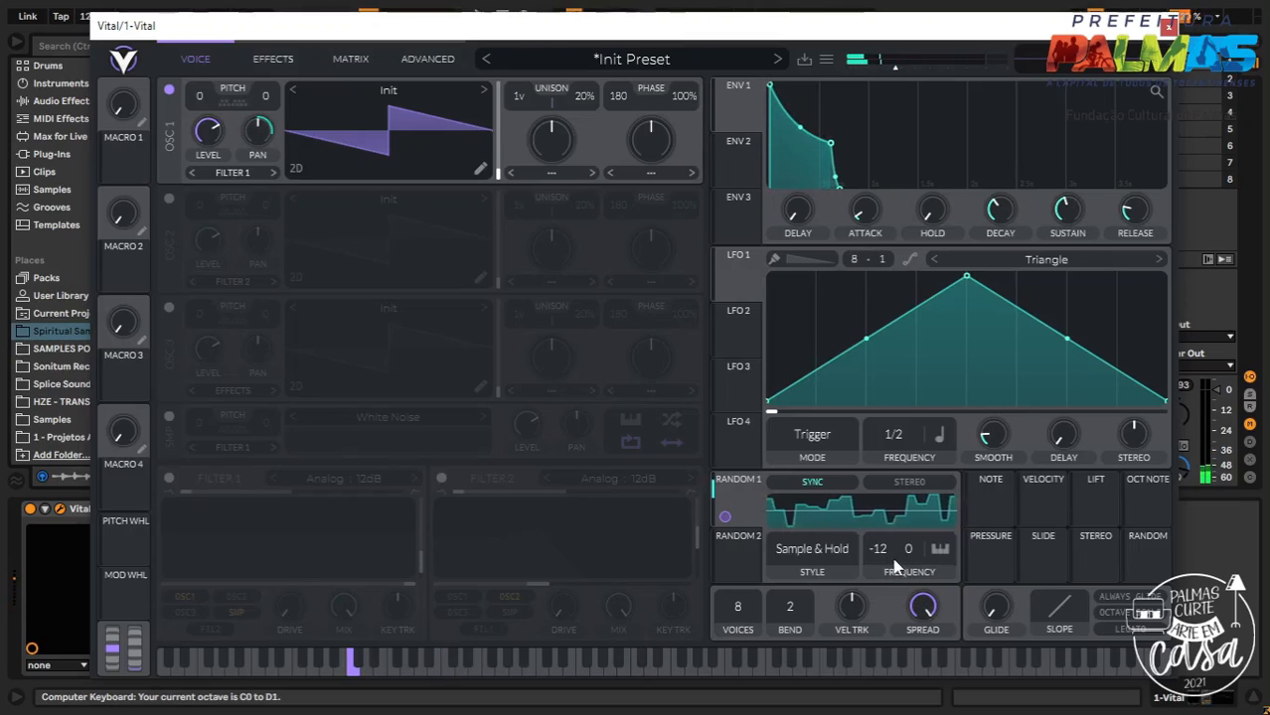
pyautogui.press('z')
pyautogui.press('a')
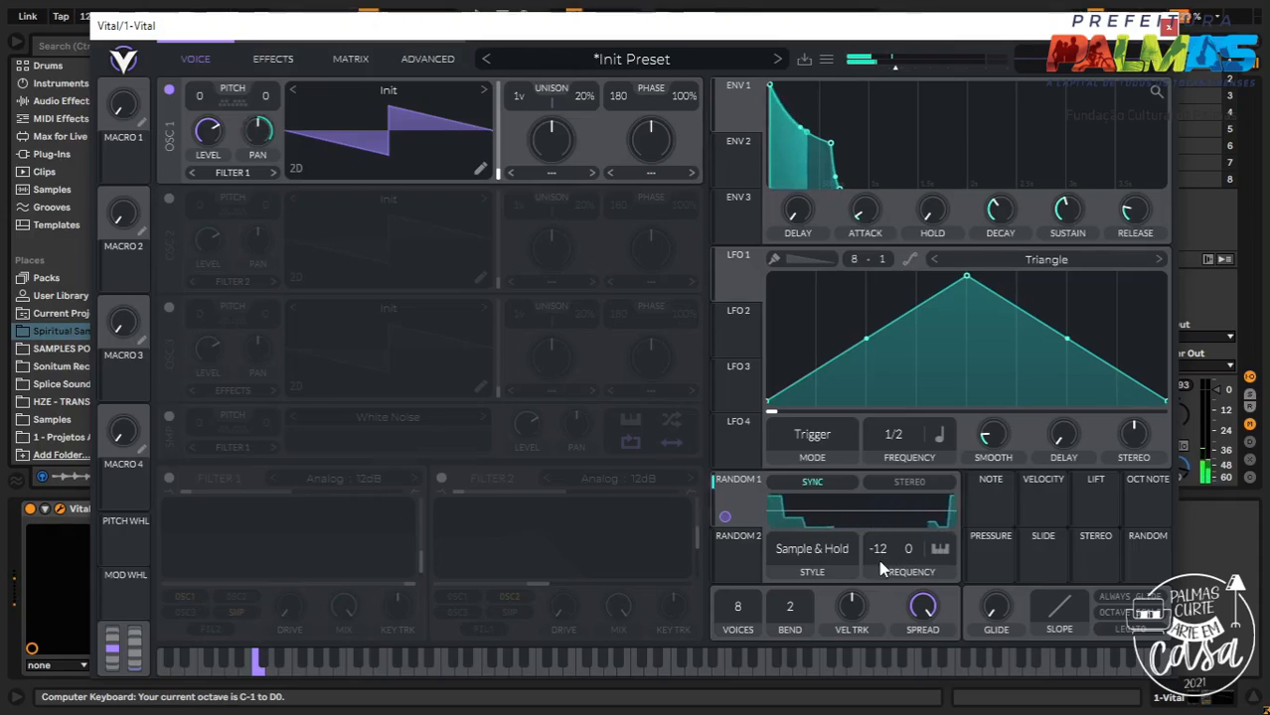
pyautogui.scroll(1, 883, 576)
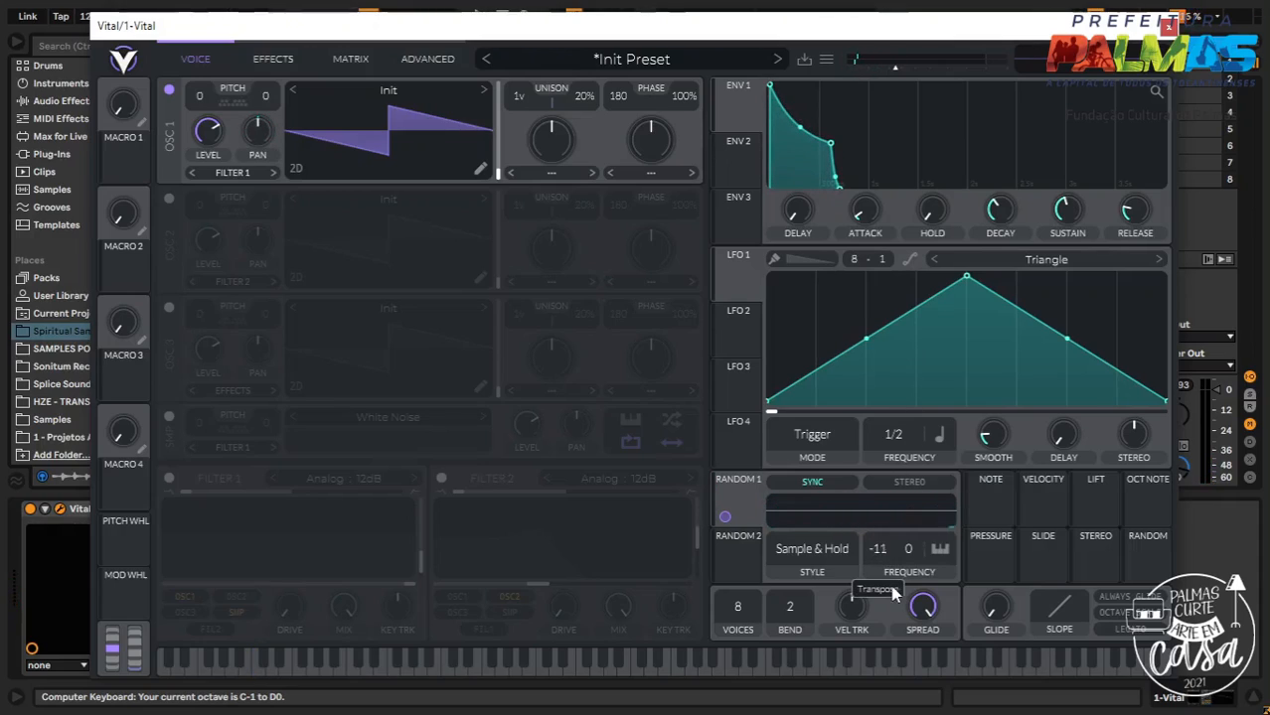
pyautogui.moveTo(892, 590)
pyautogui.mouseDown()
pyautogui.moveTo(891, 603)
pyautogui.moveTo(895, 573)
pyautogui.mouseUp()
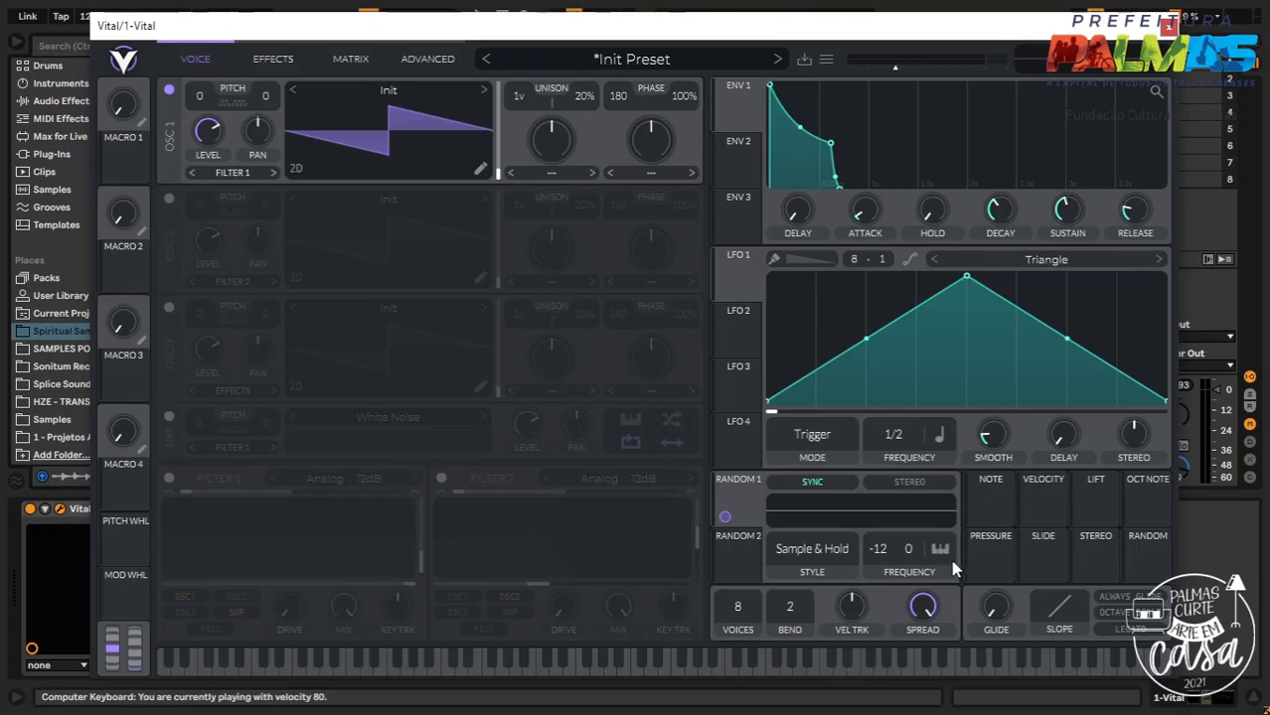
# Play notes in the high octaves from C6 upward to compare Random 1's keytracked rate
pyautogui.press('z')
pyautogui.press('x')
pyautogui.press('a')
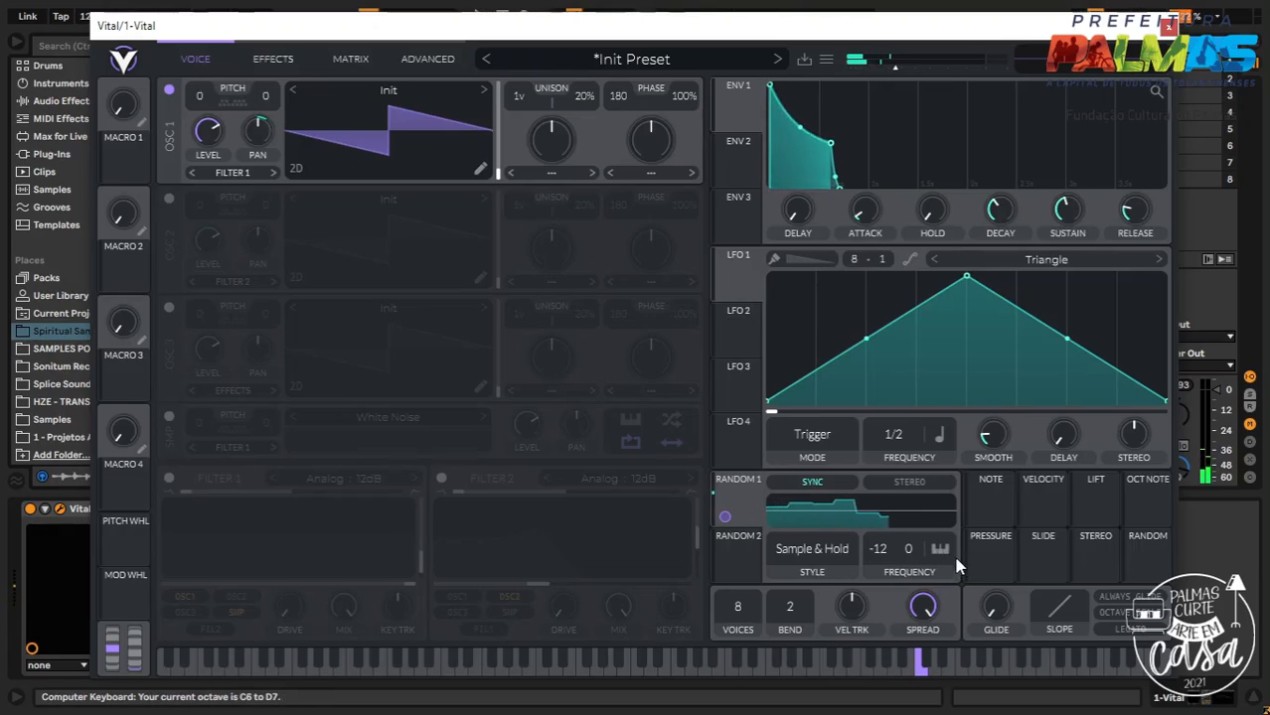
pyautogui.press('x')
pyautogui.press('a')
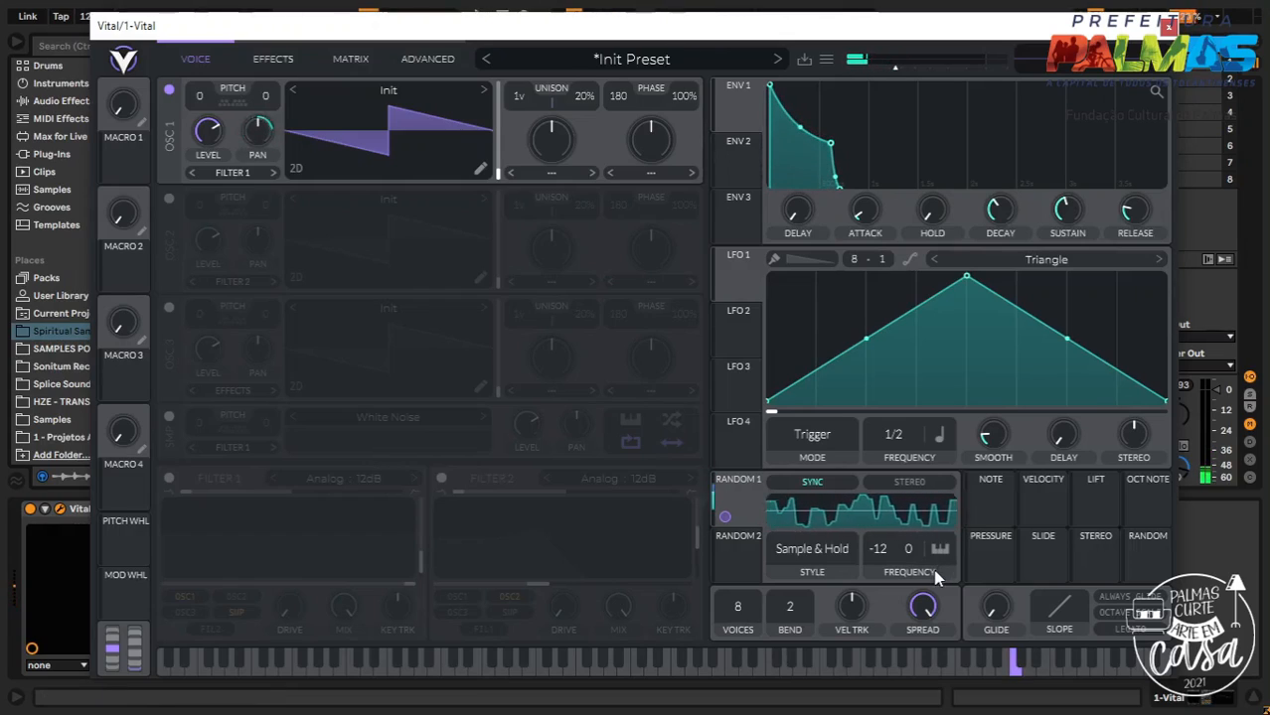
# Switch Random 1's frequency from Keytrack back to tempo sync at 1/16 and test it with notes around C3
pyautogui.click(939, 549)
pyautogui.click(947, 578)
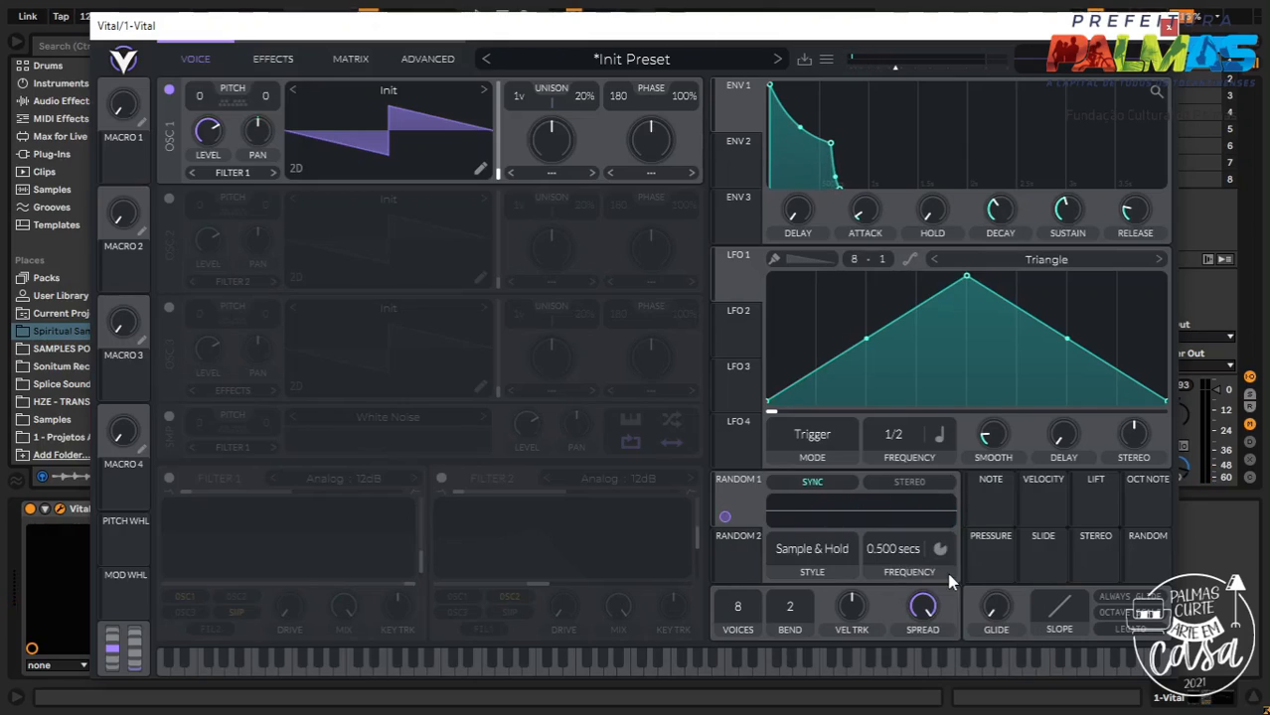
pyautogui.click(939, 549)
pyautogui.click(944, 596)
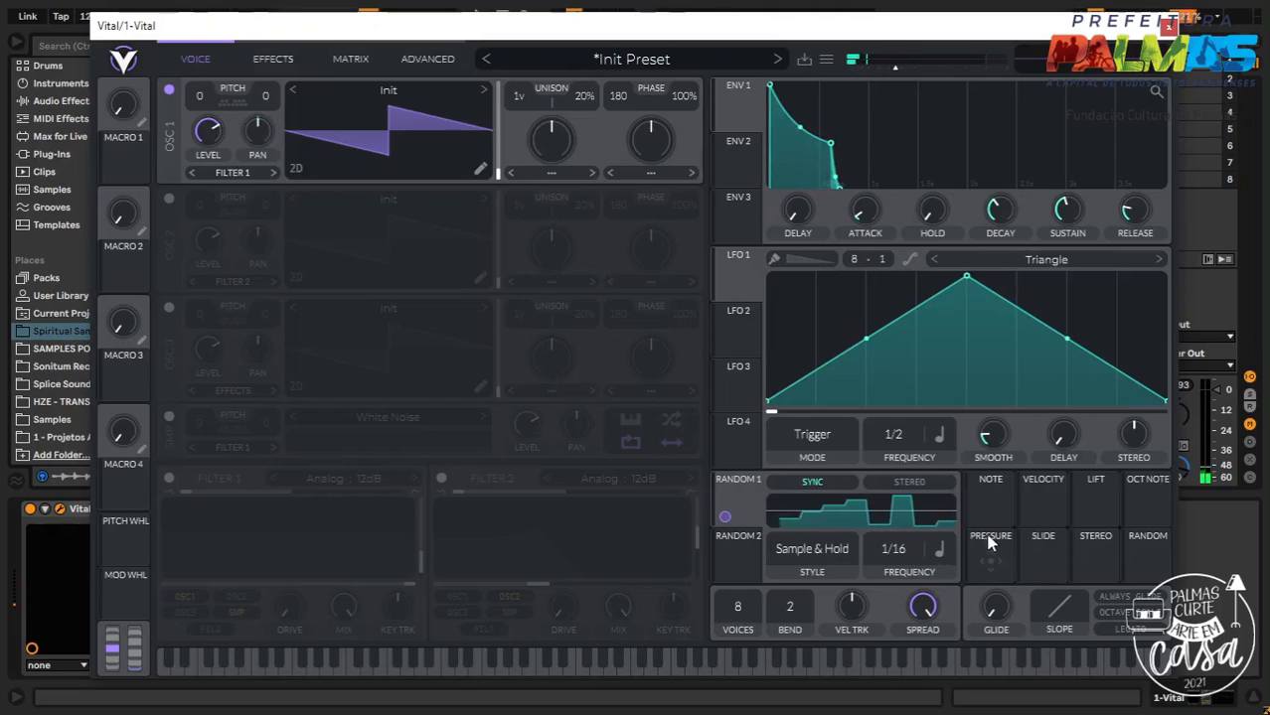
pyautogui.press('s')
pyautogui.press('s')
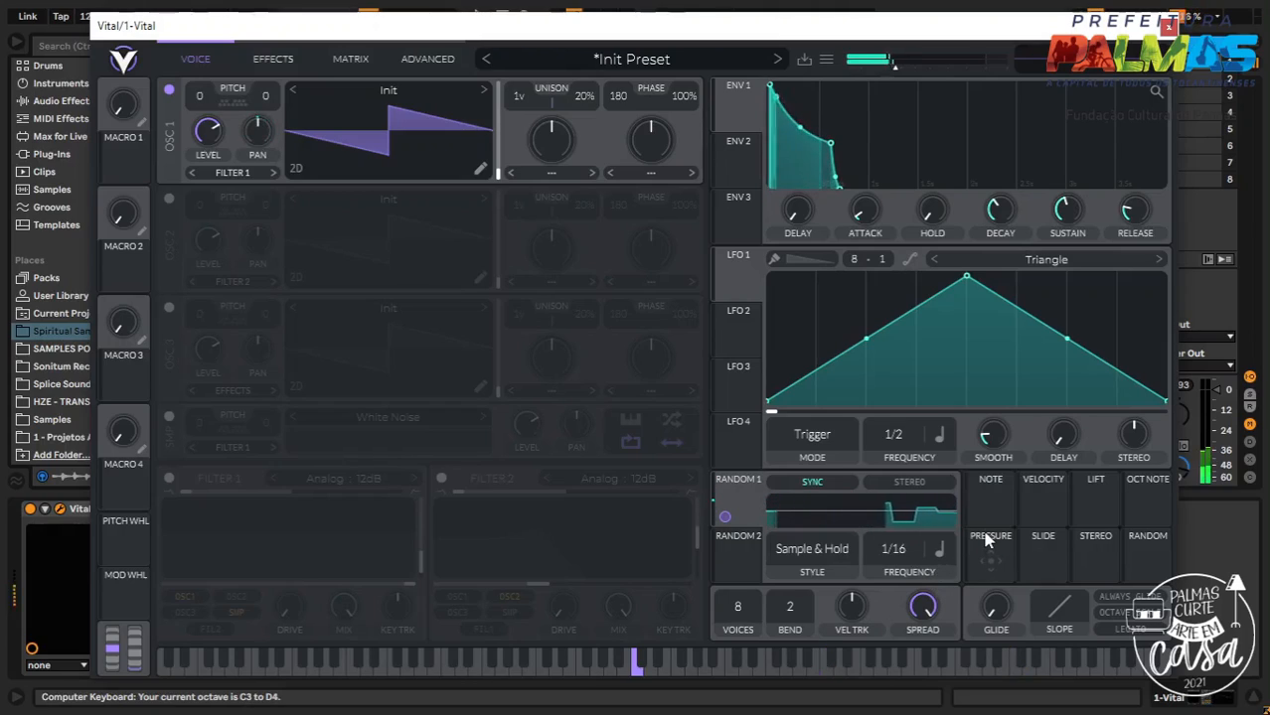
pyautogui.press('z')
pyautogui.press('s')
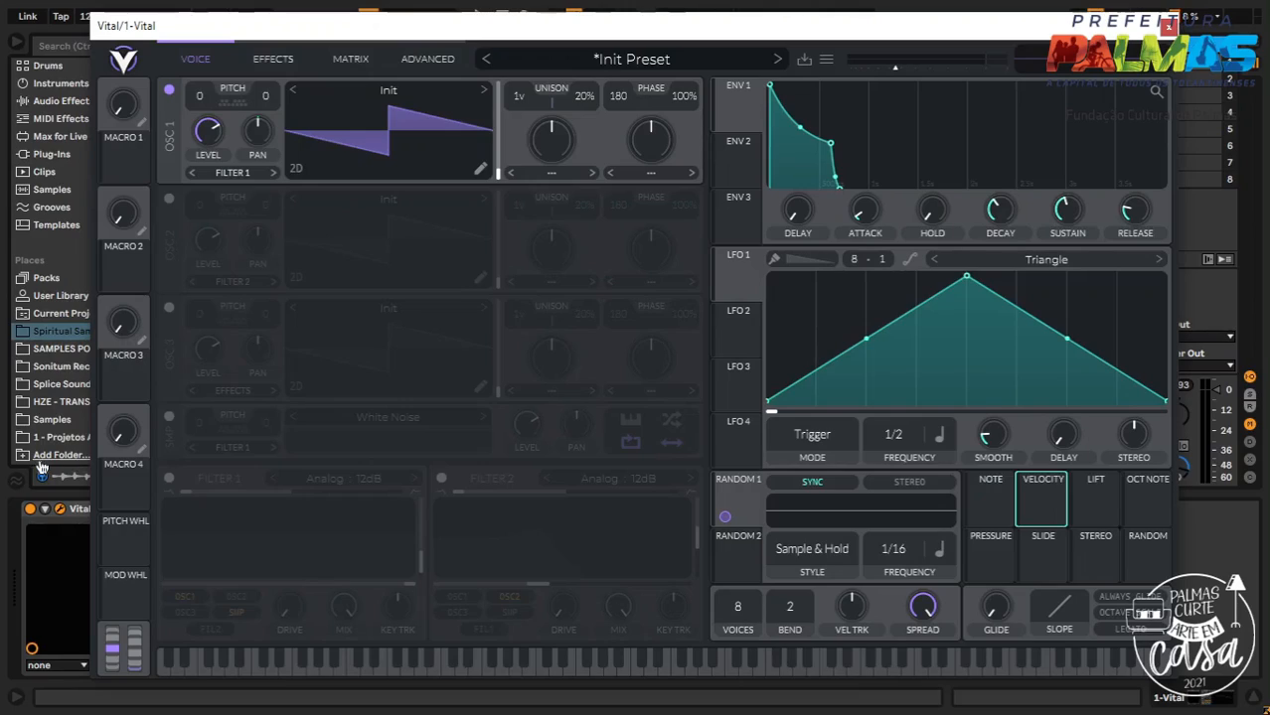
# Create an empty MIDI clip in the Vital track's first slot and uncover its note editor
pyautogui.moveTo(923, 48); pyautogui.dragTo(929, 309)
pyautogui.doubleClick(504, 61)
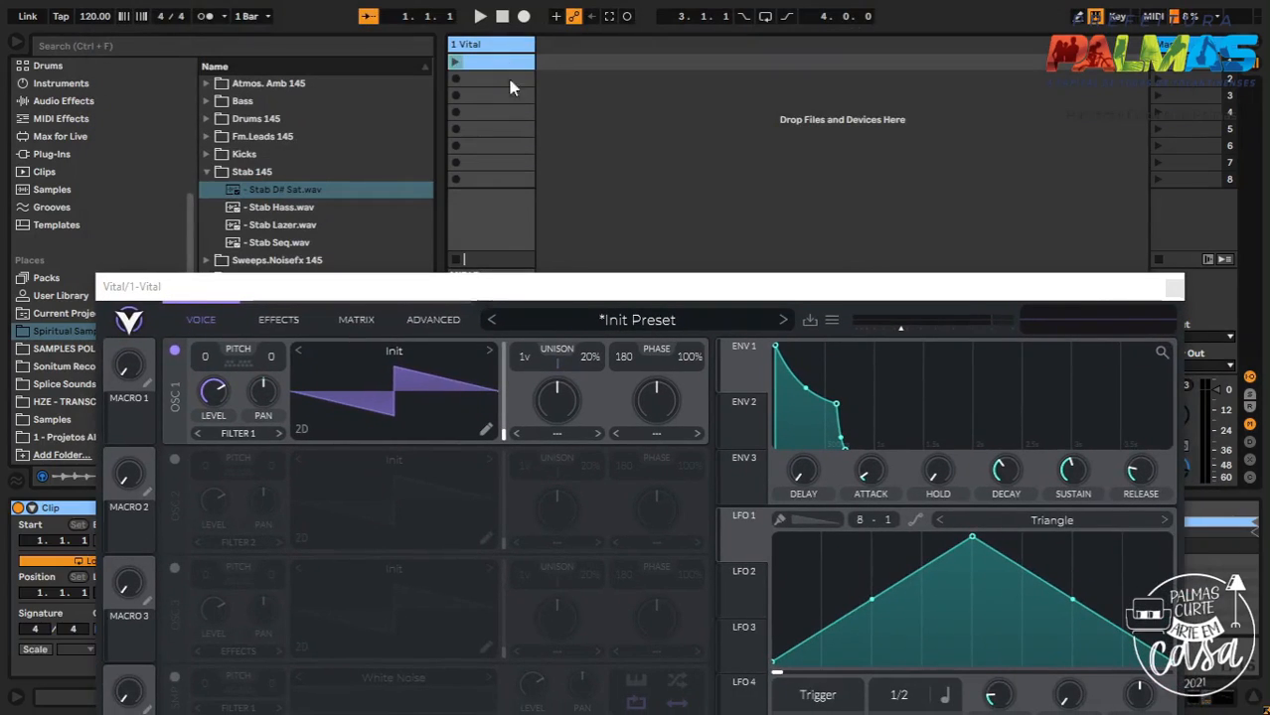
pyautogui.moveTo(598, 295); pyautogui.dragTo(613, 16)
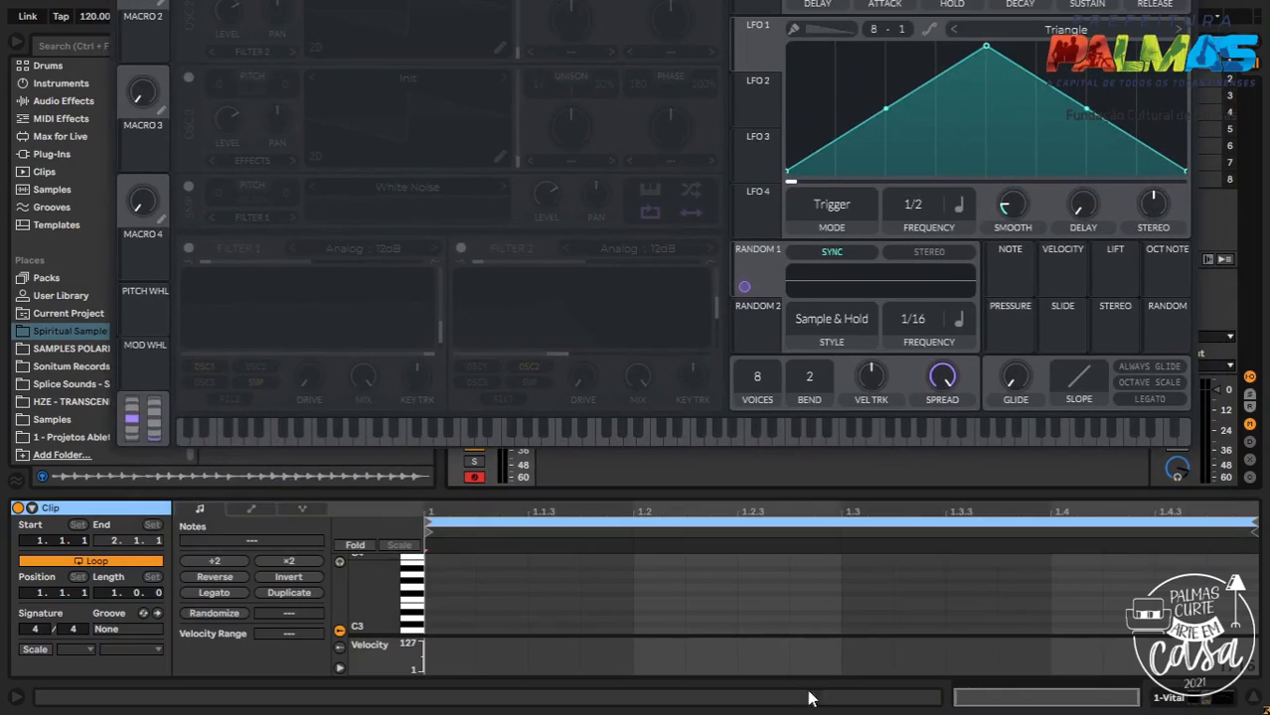
# Add five sixteenth-long C3 notes to the clip at 1.1.1, 1.1.3, 1.2.1, 1.2.3 and 1.3.1
pyautogui.doubleClick(437, 612)
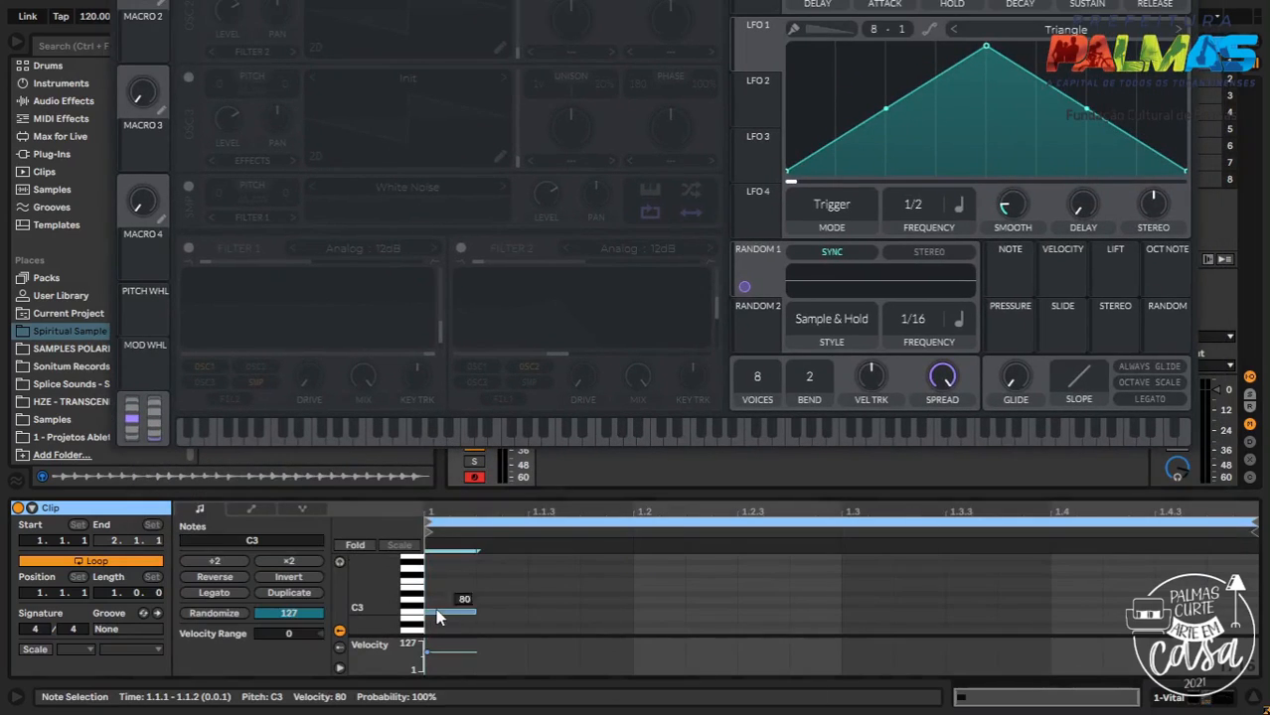
pyautogui.doubleClick(542, 613)
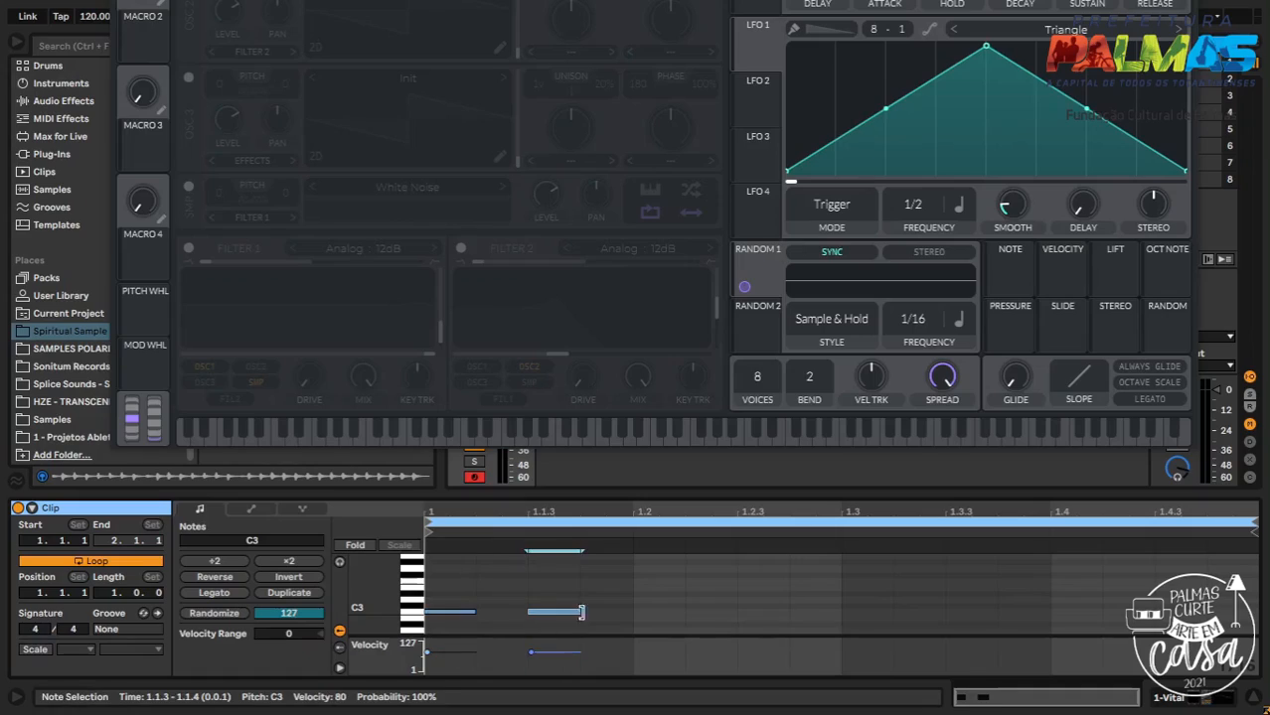
pyautogui.doubleClick(660, 608)
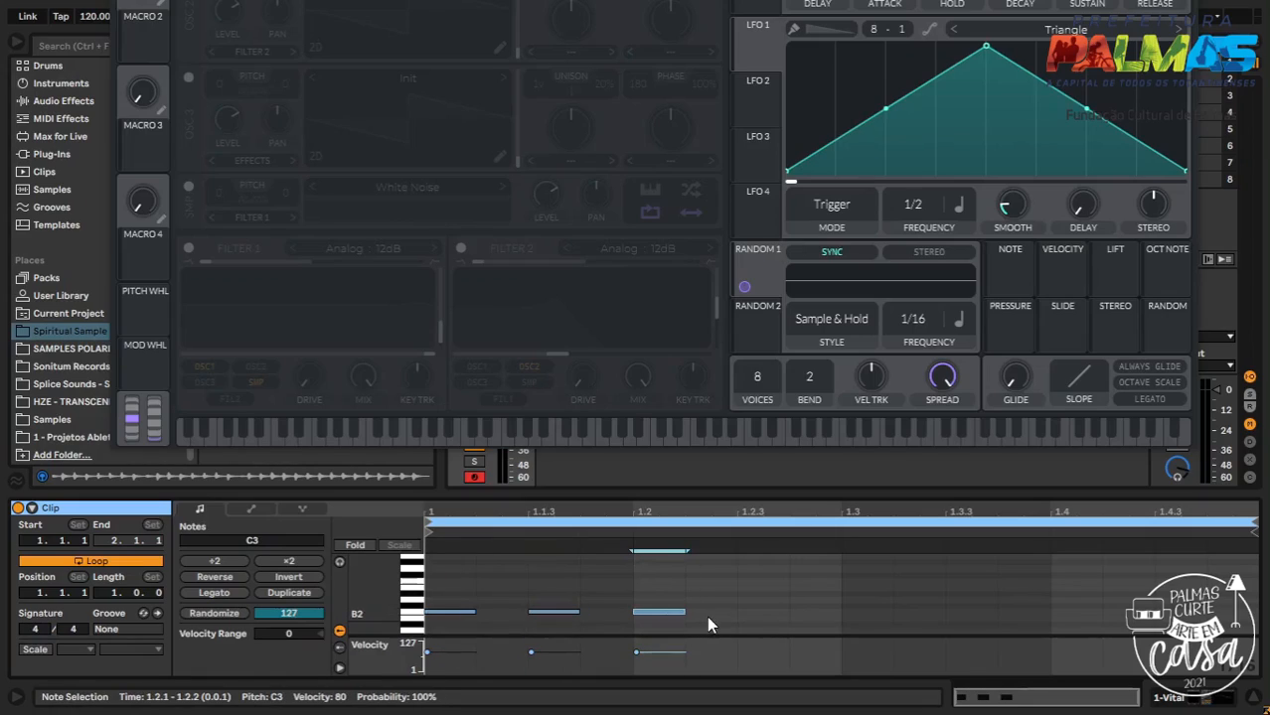
pyautogui.doubleClick(771, 614)
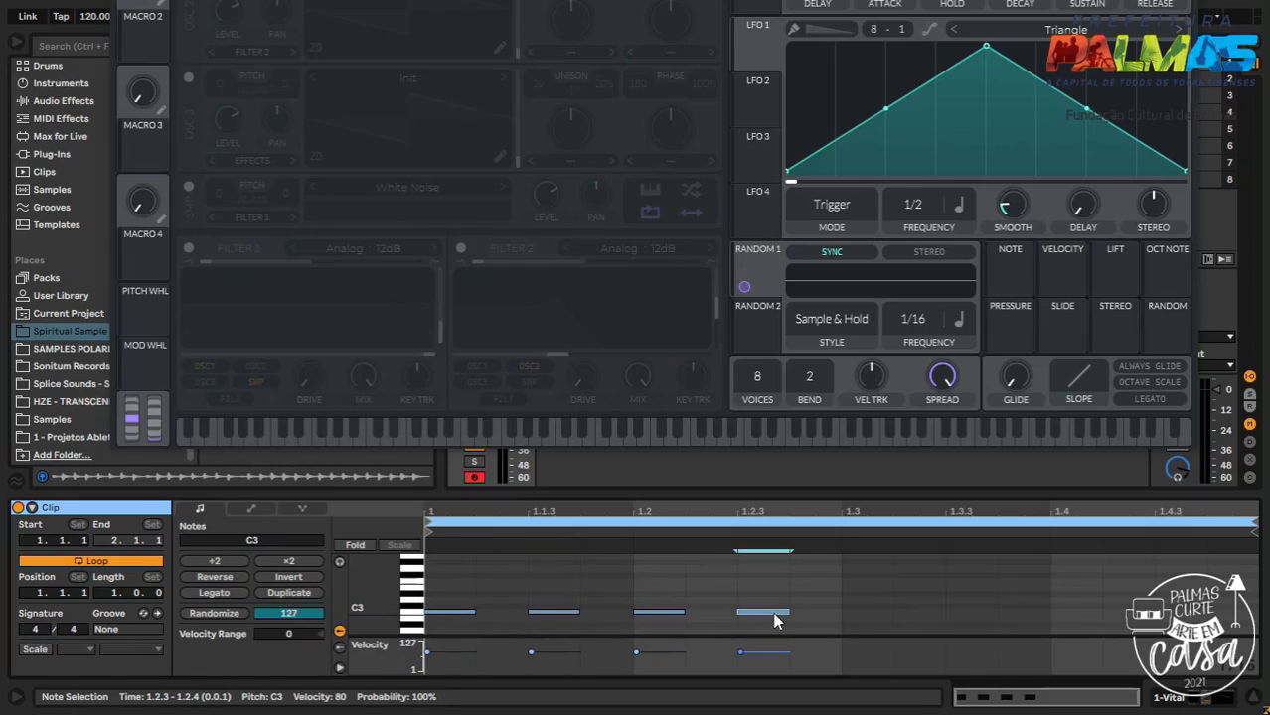
pyautogui.doubleClick(880, 612)
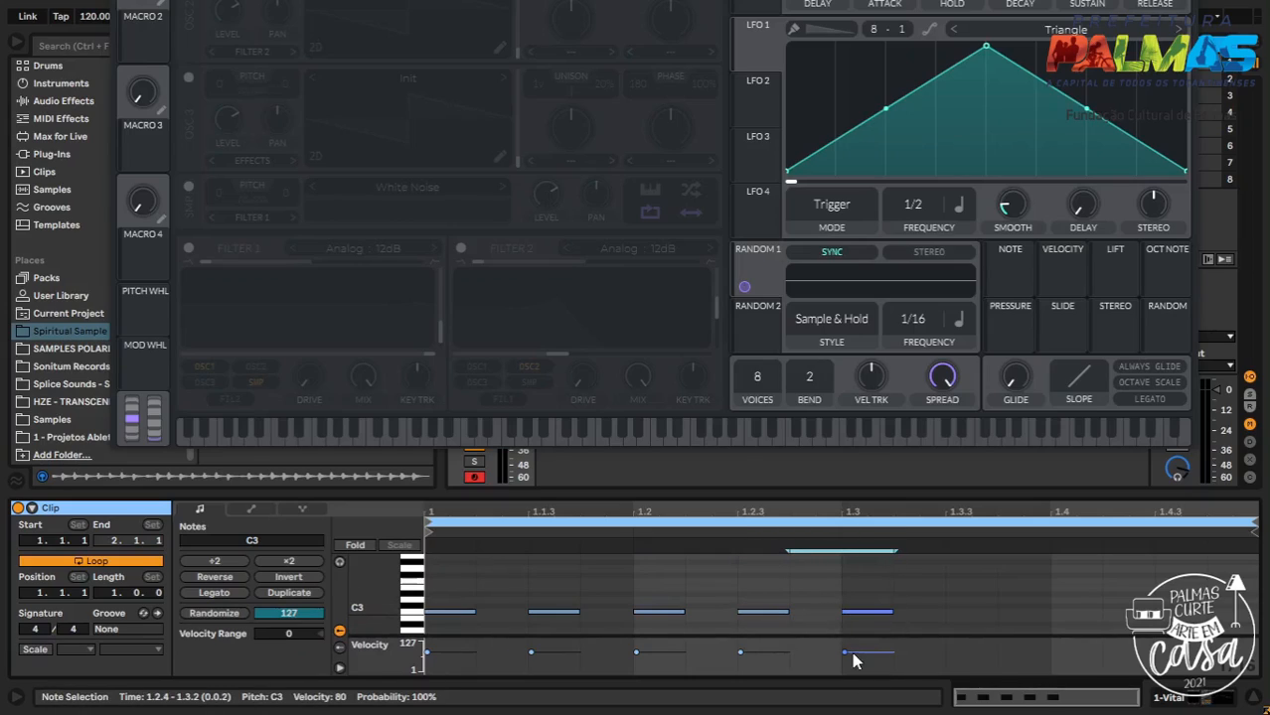
# Vary the velocities of the clip's C3 notes, with 65 on the second note and 1 on the first
pyautogui.moveTo(852, 652); pyautogui.dragTo(852, 665)
pyautogui.moveTo(684, 654)
pyautogui.mouseDown()
pyautogui.moveTo(751, 664)
pyautogui.moveTo(740, 653)
pyautogui.mouseUp()
pyautogui.moveTo(572, 657); pyautogui.dragTo(572, 661)
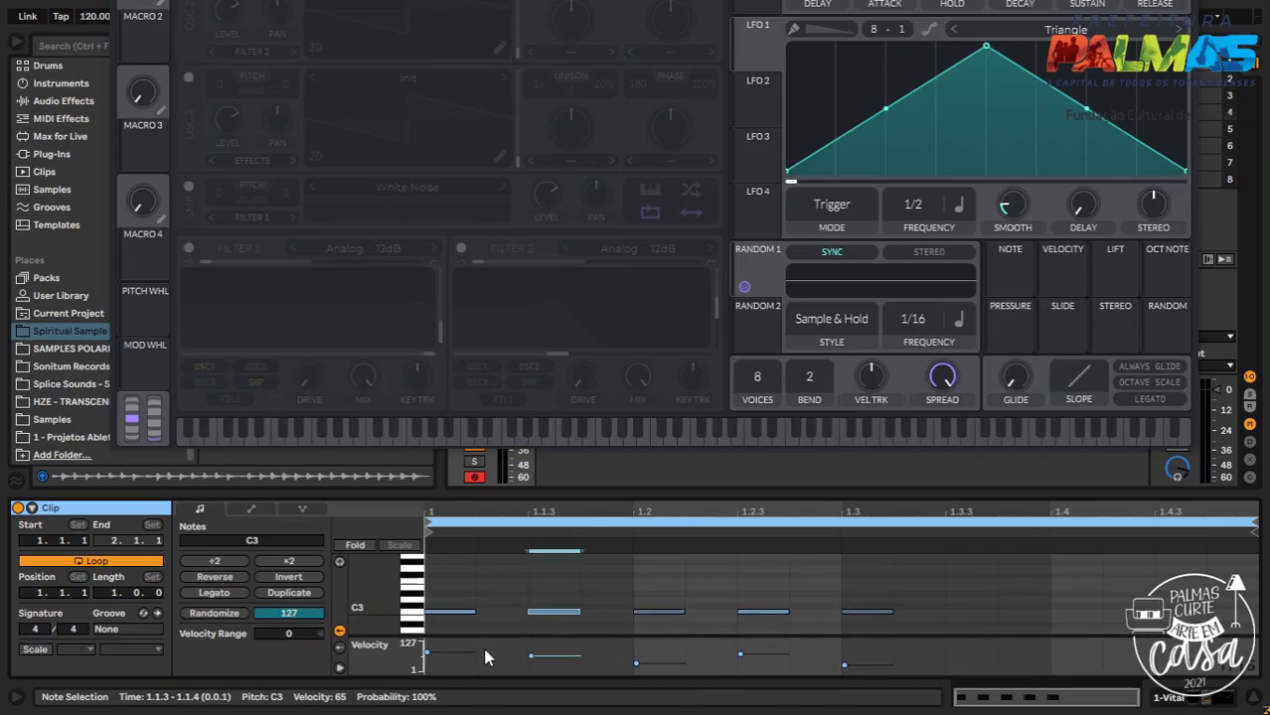
pyautogui.moveTo(473, 654); pyautogui.dragTo(473, 677)
# Bring Vital's full window into view and assign the Velocity modulator to oscillator 1's level
pyautogui.click(1123, 430)
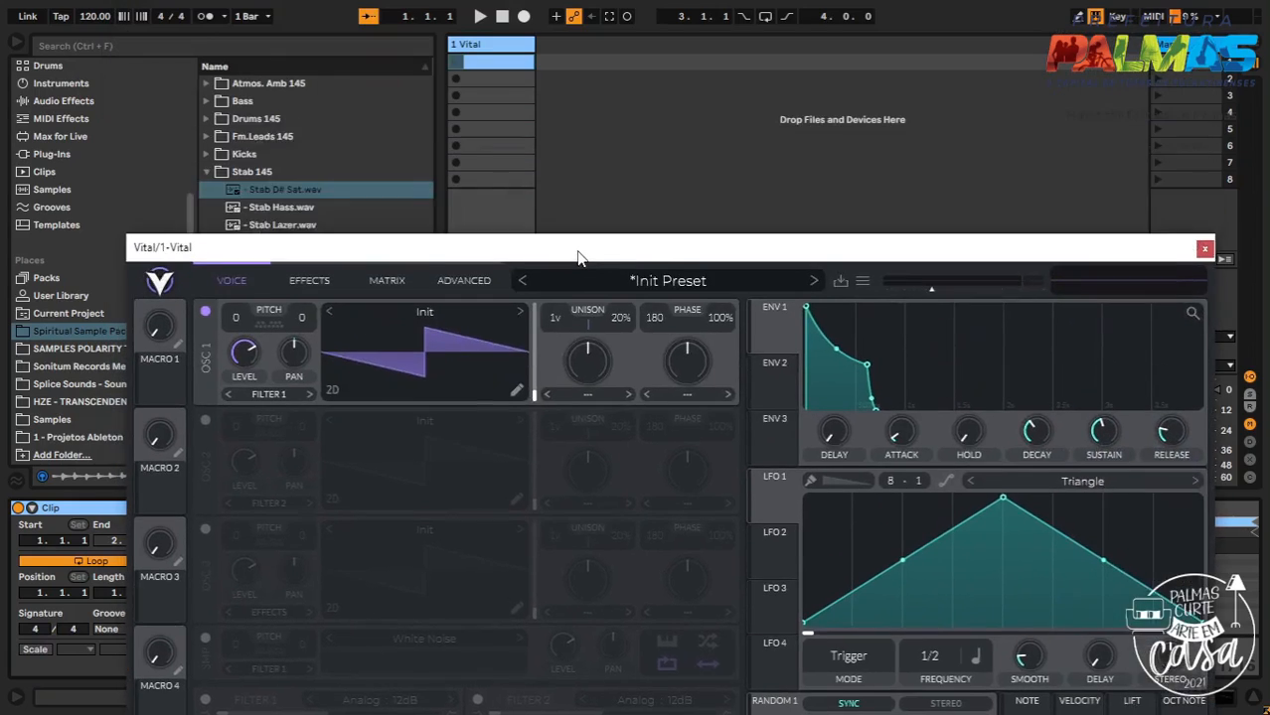
pyautogui.moveTo(616, 249); pyautogui.dragTo(583, 65)
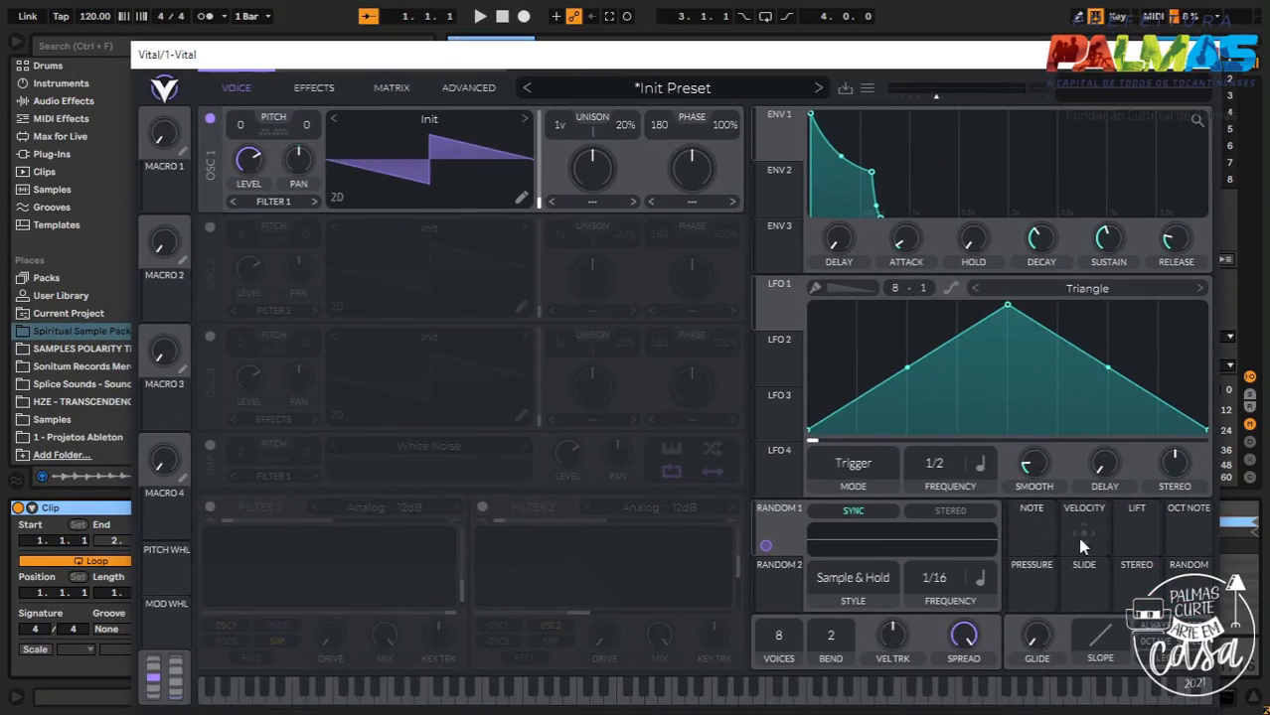
pyautogui.moveTo(1091, 552); pyautogui.dragTo(249, 249)
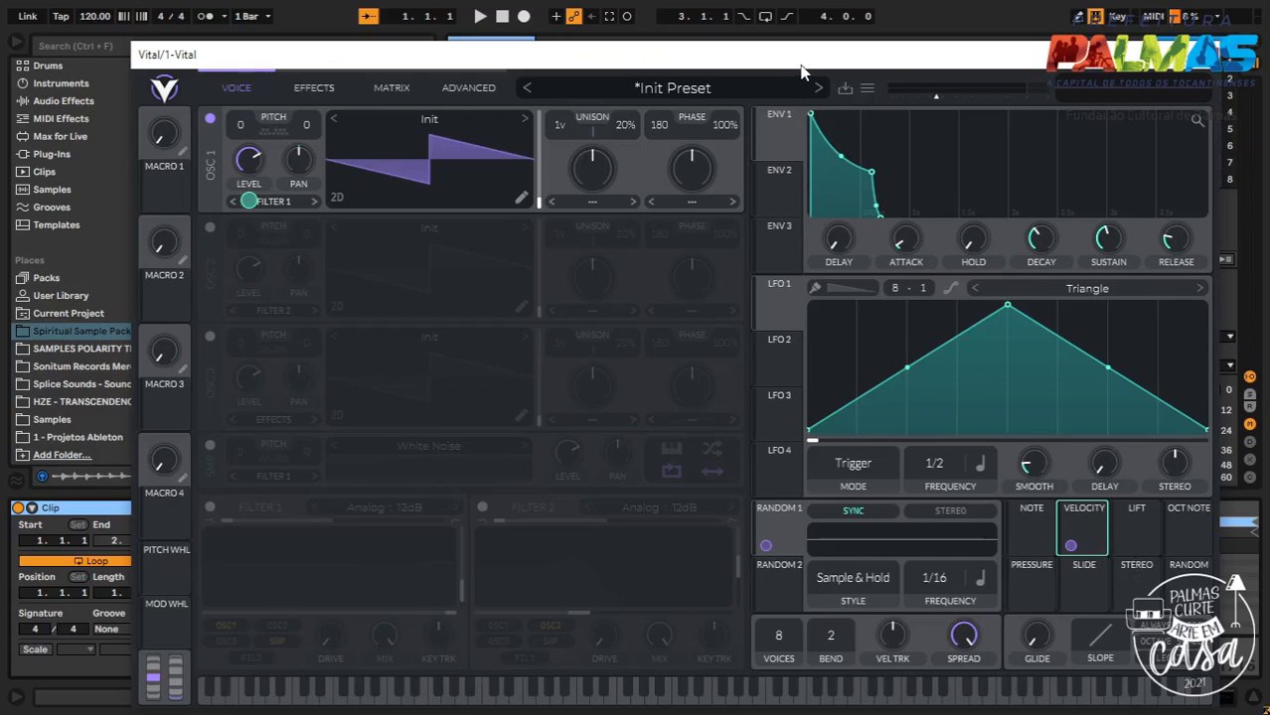
# Launch the MIDI clip and watch how note velocity modulates oscillator 1's level
pyautogui.moveTo(801, 71); pyautogui.dragTo(779, 340)
pyautogui.click(455, 61)
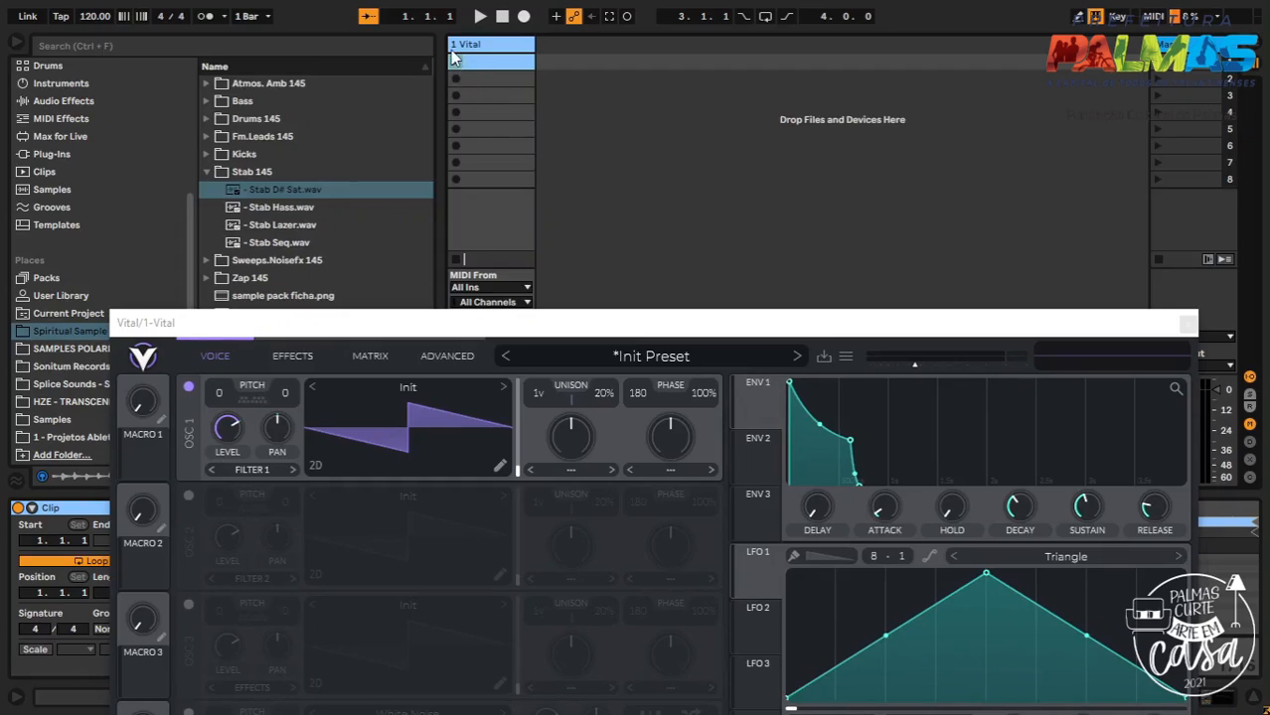
pyautogui.click(455, 61)
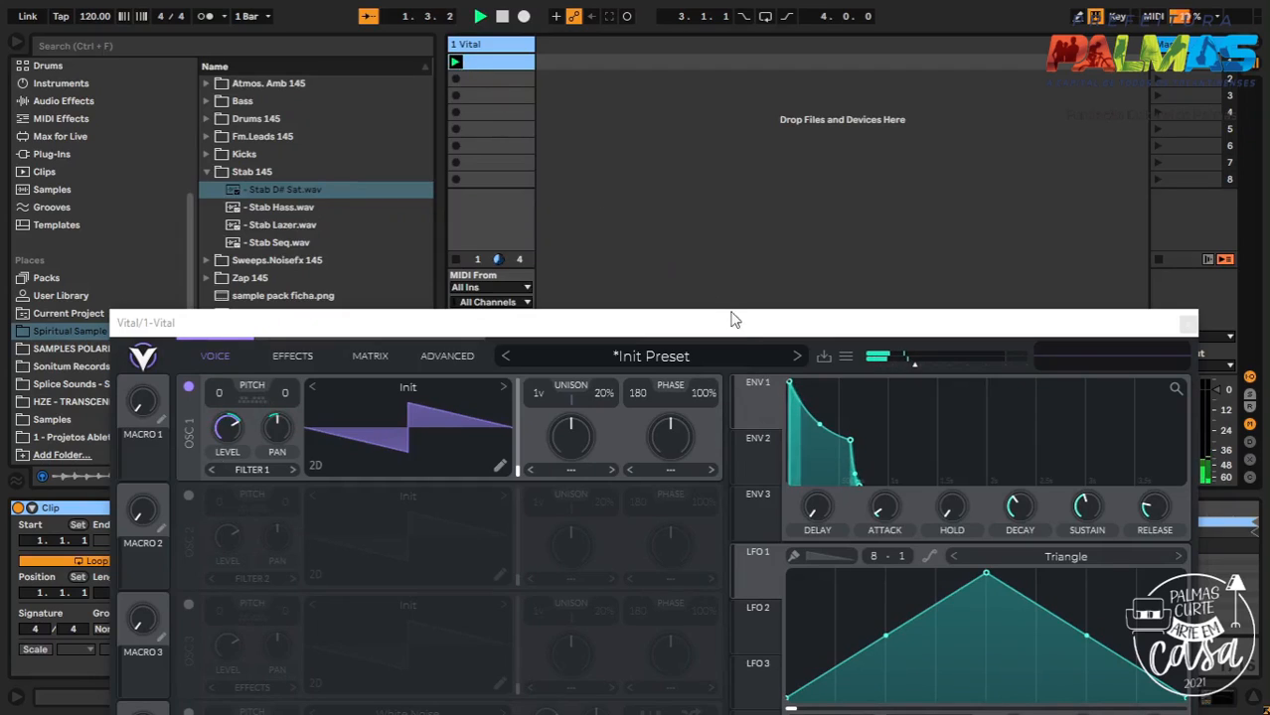
pyautogui.moveTo(736, 323); pyautogui.dragTo(725, 83)
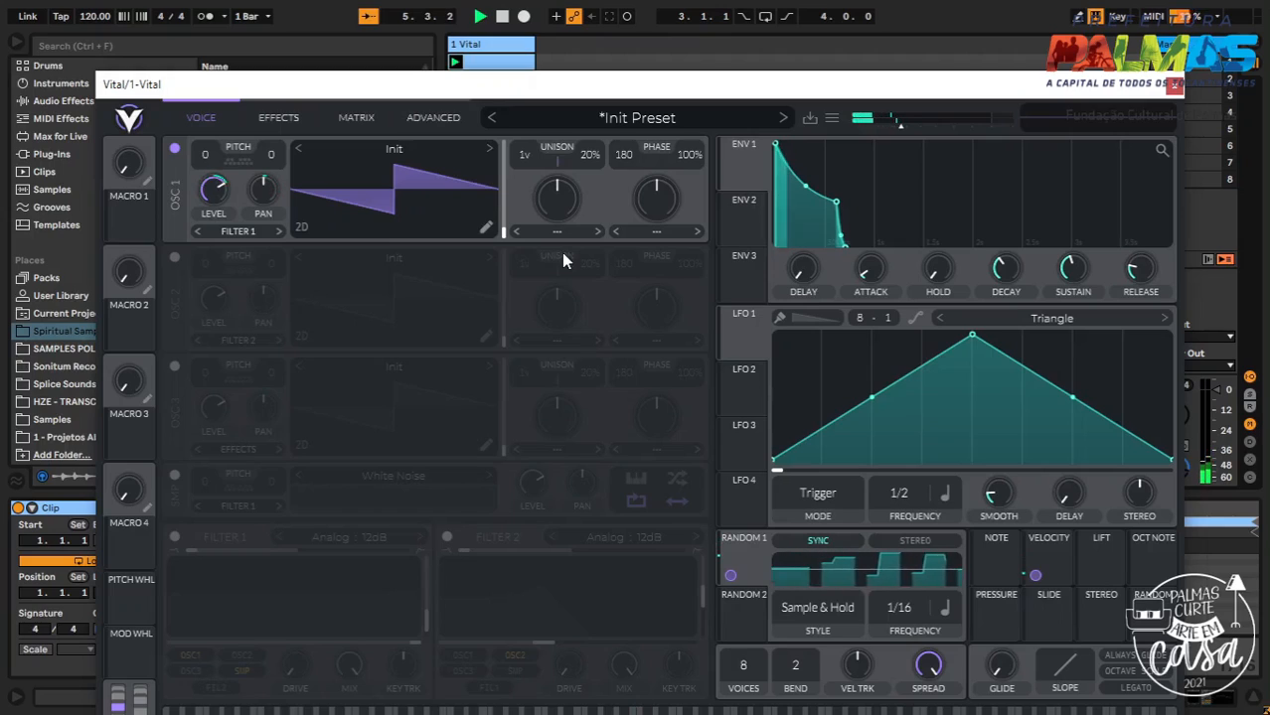
pyautogui.moveTo(732, 88); pyautogui.dragTo(717, 32)
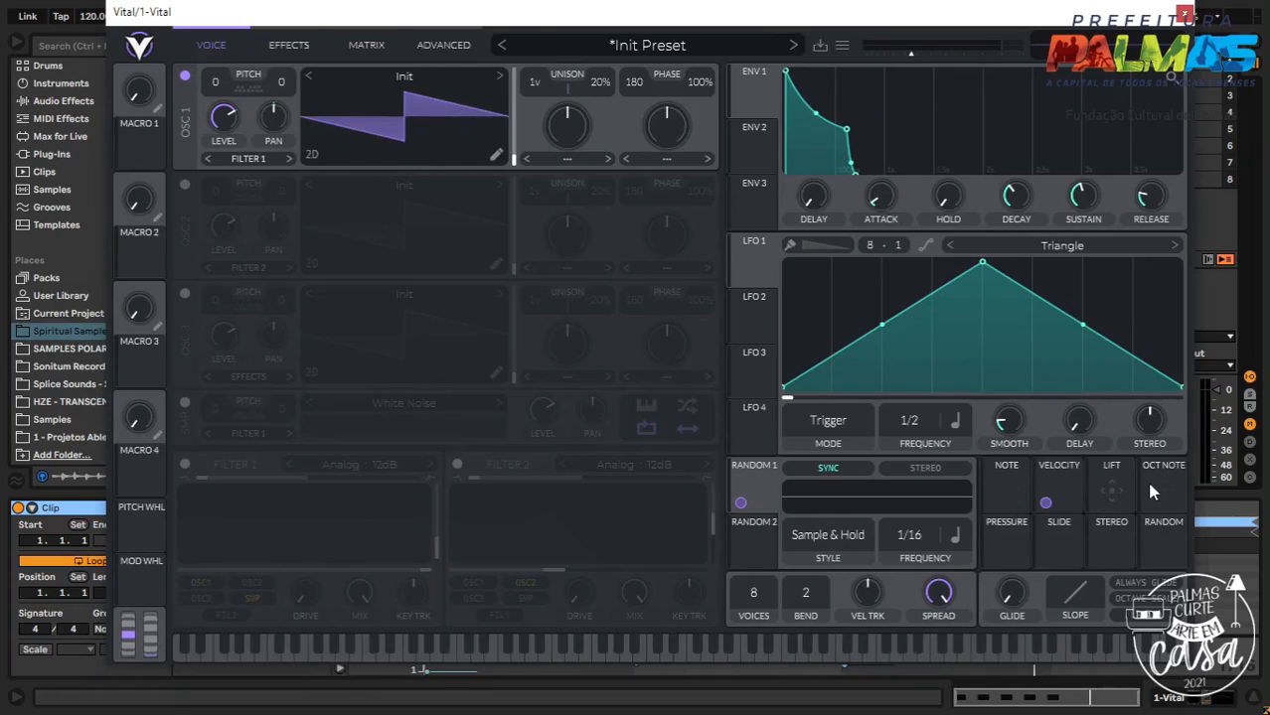
# Replace the Velocity modulation on oscillator 1's level with the Lift modulator and play the clip to hear it
pyautogui.click(1111, 475)
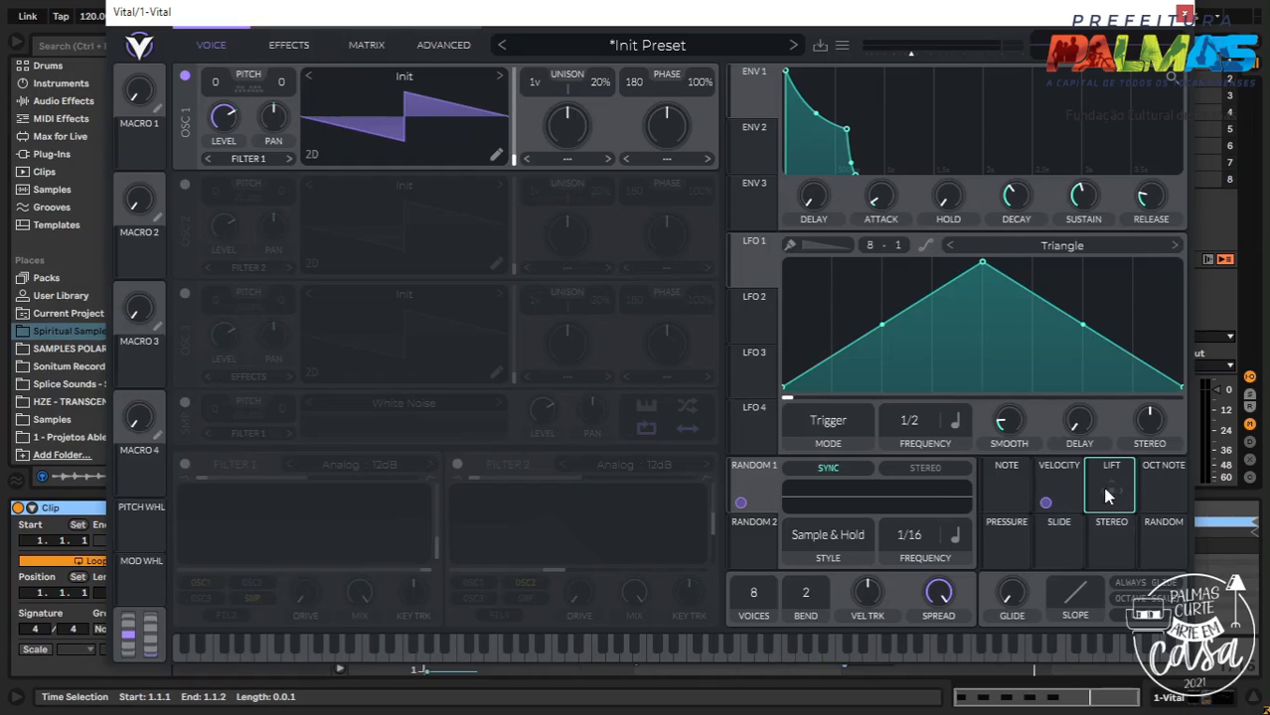
pyautogui.moveTo(1108, 497); pyautogui.dragTo(233, 127)
pyautogui.rightClick(232, 128)
pyautogui.click(277, 213)
pyautogui.moveTo(1121, 487); pyautogui.dragTo(226, 118)
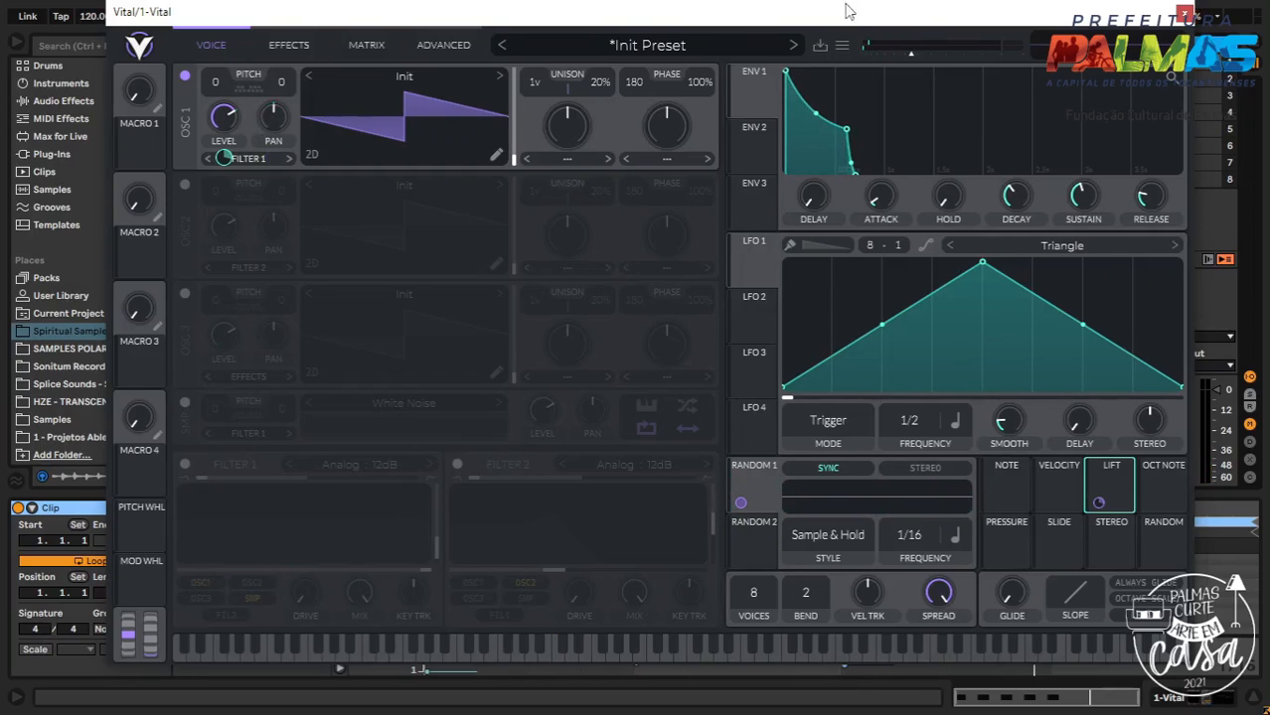
pyautogui.moveTo(847, 11); pyautogui.dragTo(886, 147)
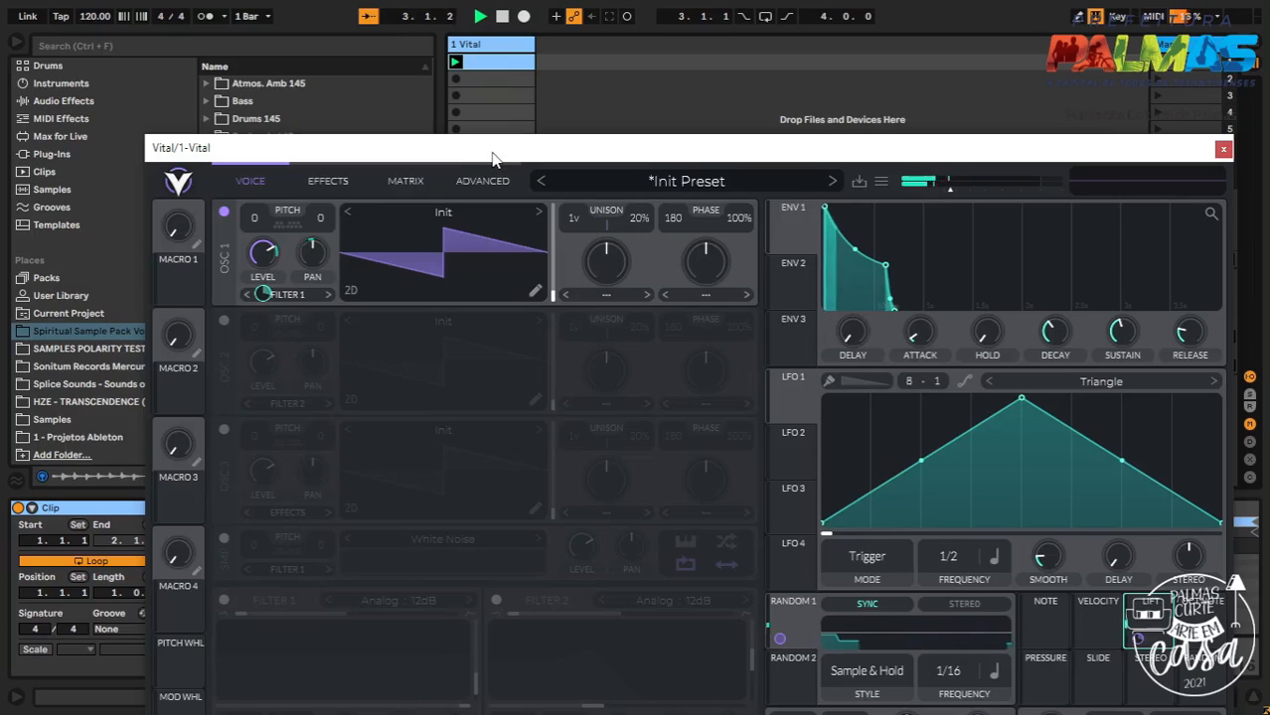
pyautogui.moveTo(538, 150); pyautogui.dragTo(487, 0)
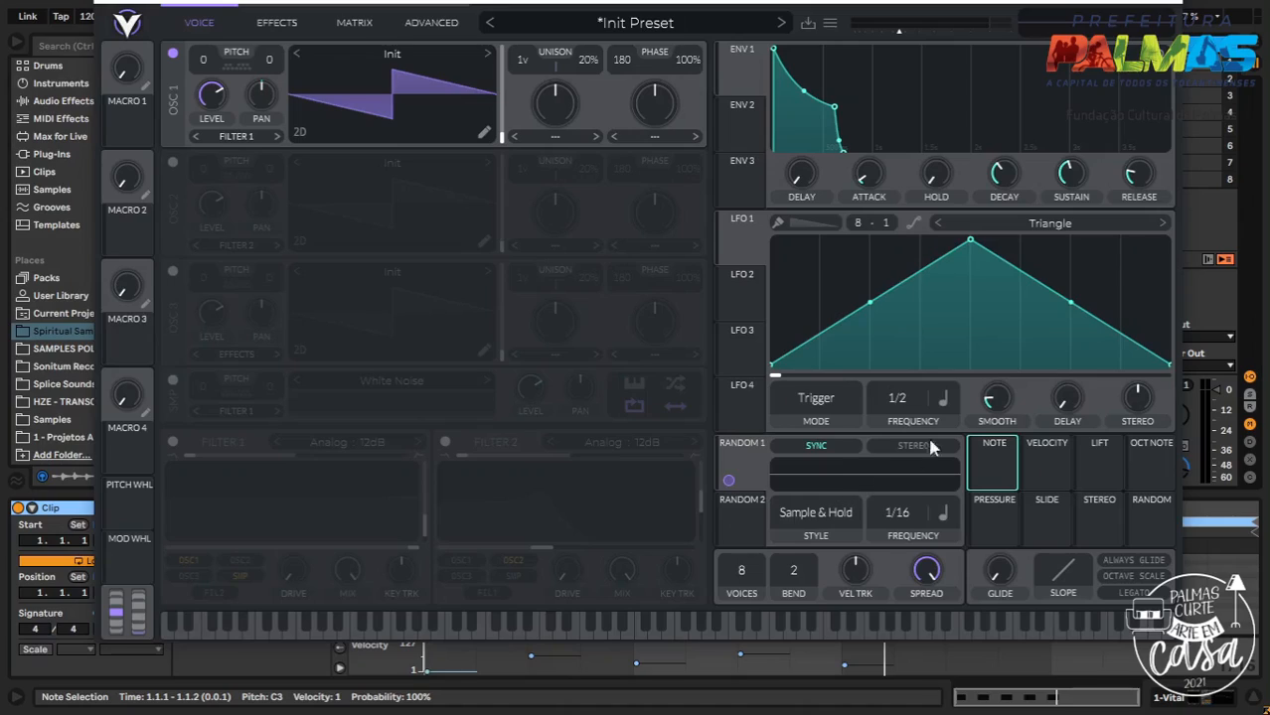
# Assign the Note modulator to oscillator 1's level and test it with a played note
pyautogui.moveTo(994, 474); pyautogui.dragTo(979, 613)
pyautogui.moveTo(1008, 484); pyautogui.dragTo(244, 150)
pyautogui.press('a')
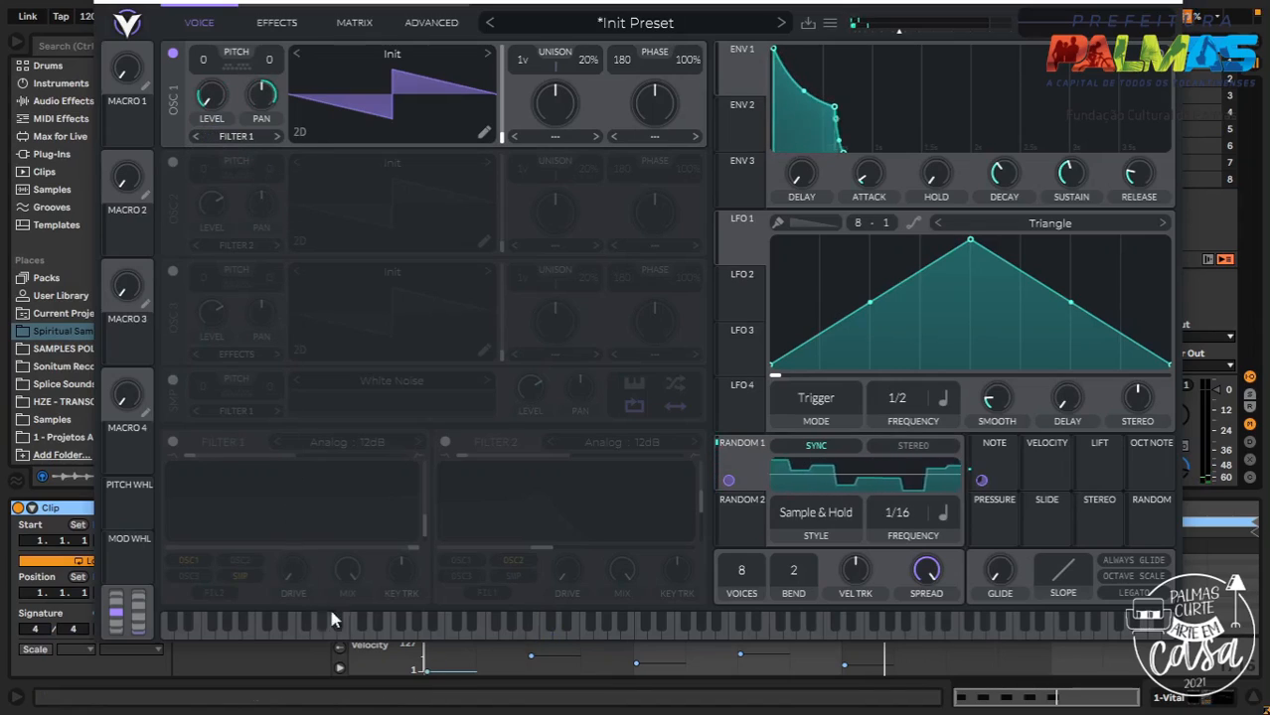
# Play notes in rising octaves from C6 to C8 to hear the Note modulator act on oscillator 1's level
pyautogui.click(664, 671)
pyautogui.press('x')
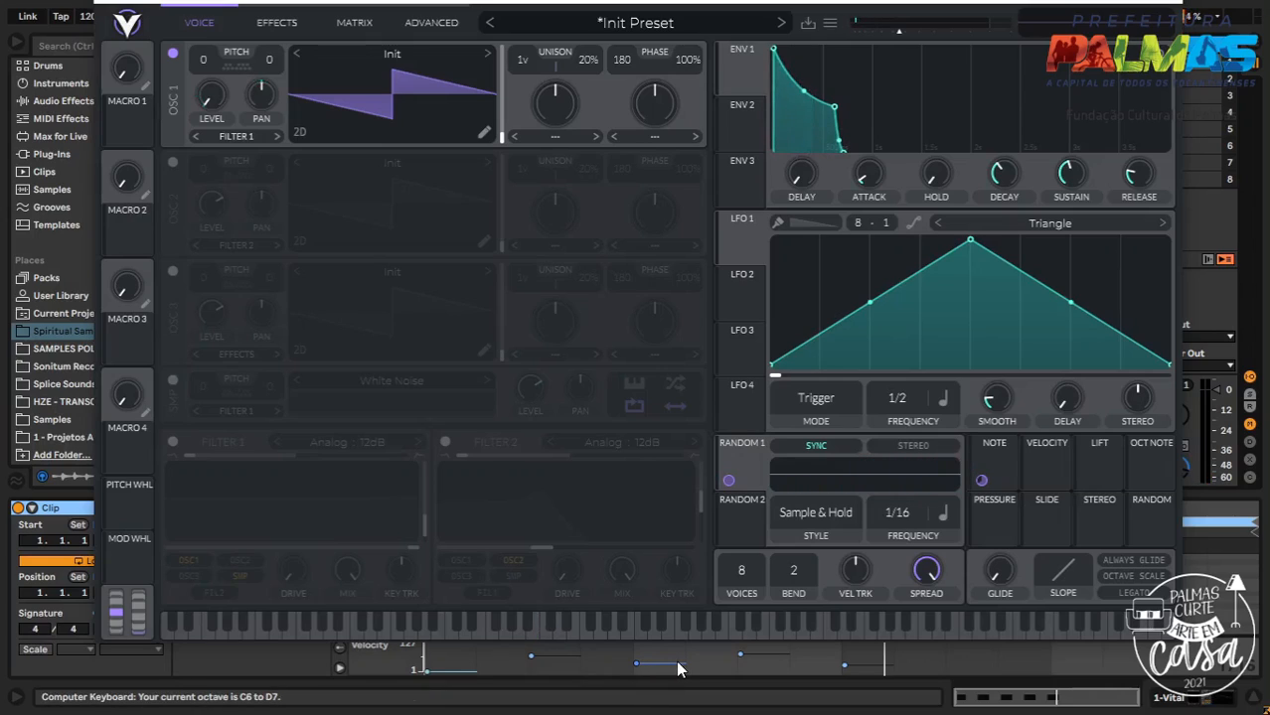
pyautogui.press('a')
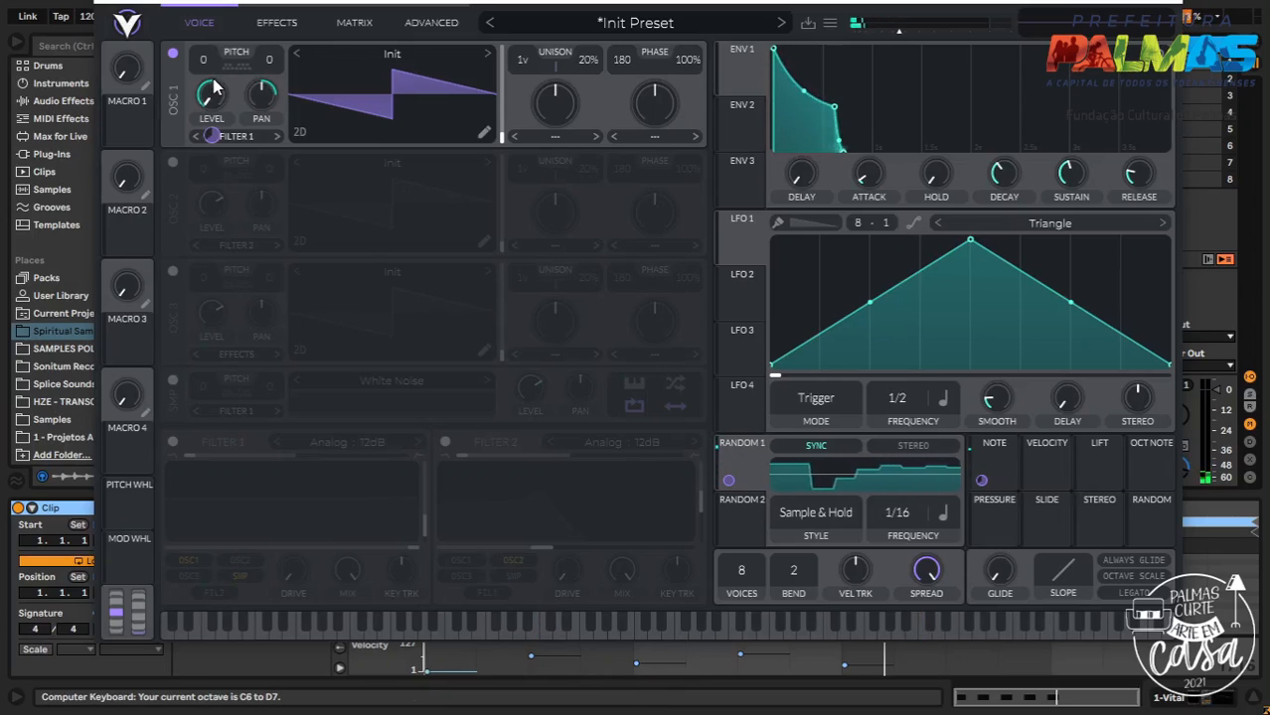
pyautogui.press('x')
pyautogui.press('x')
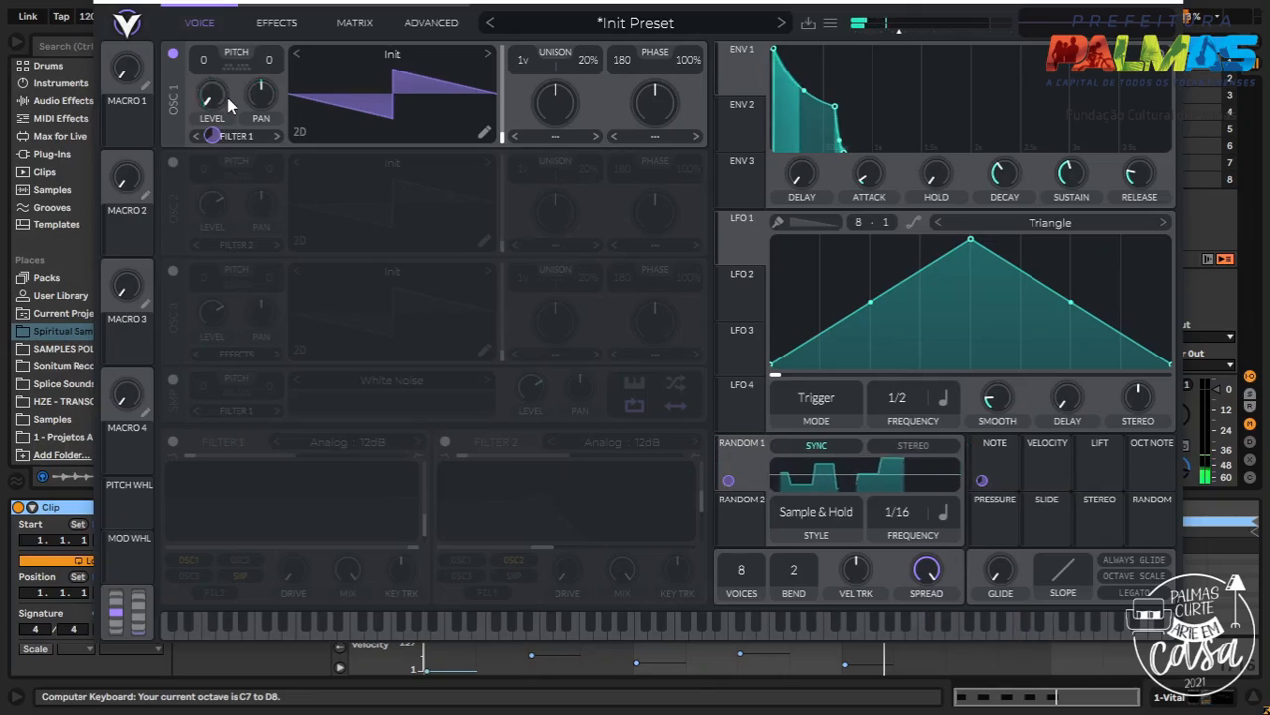
pyautogui.press('x')
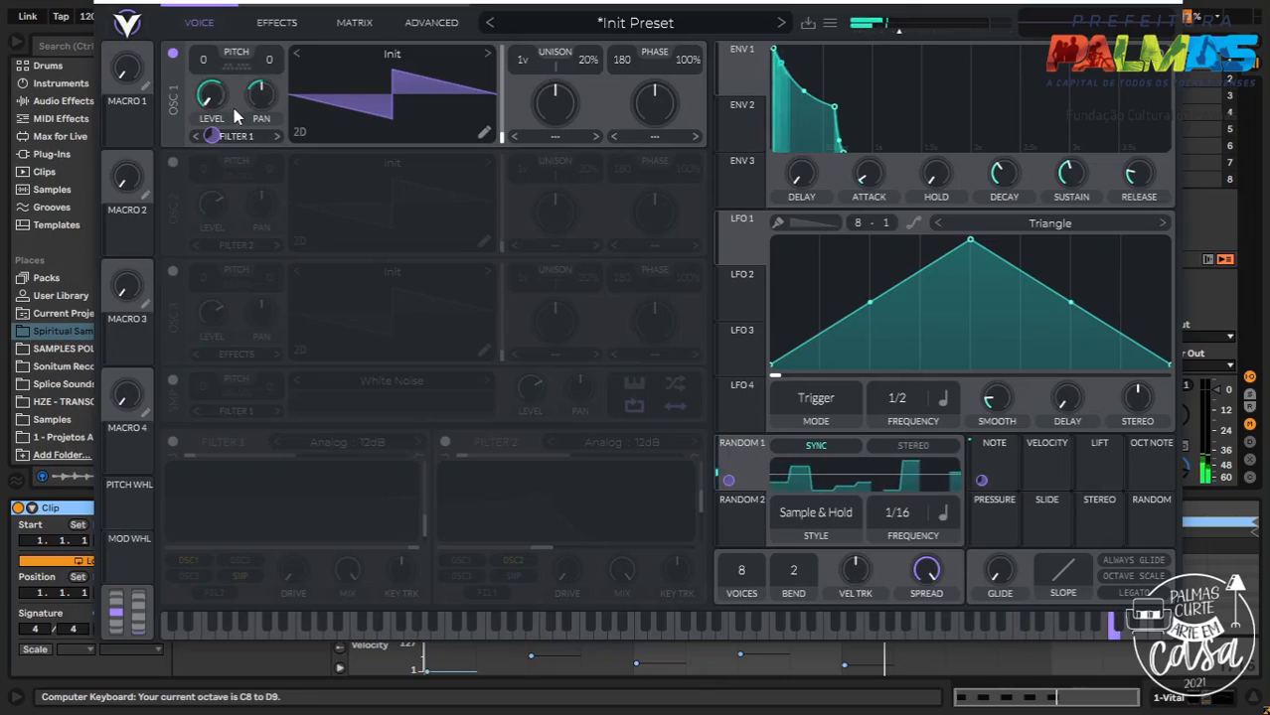
# Play notes in descending octaves from C8 down to C2 to hear the Note modulator act on oscillator 1's level
pyautogui.press('z')
pyautogui.press('z')
pyautogui.press('z')
pyautogui.press('z')
pyautogui.press('z')
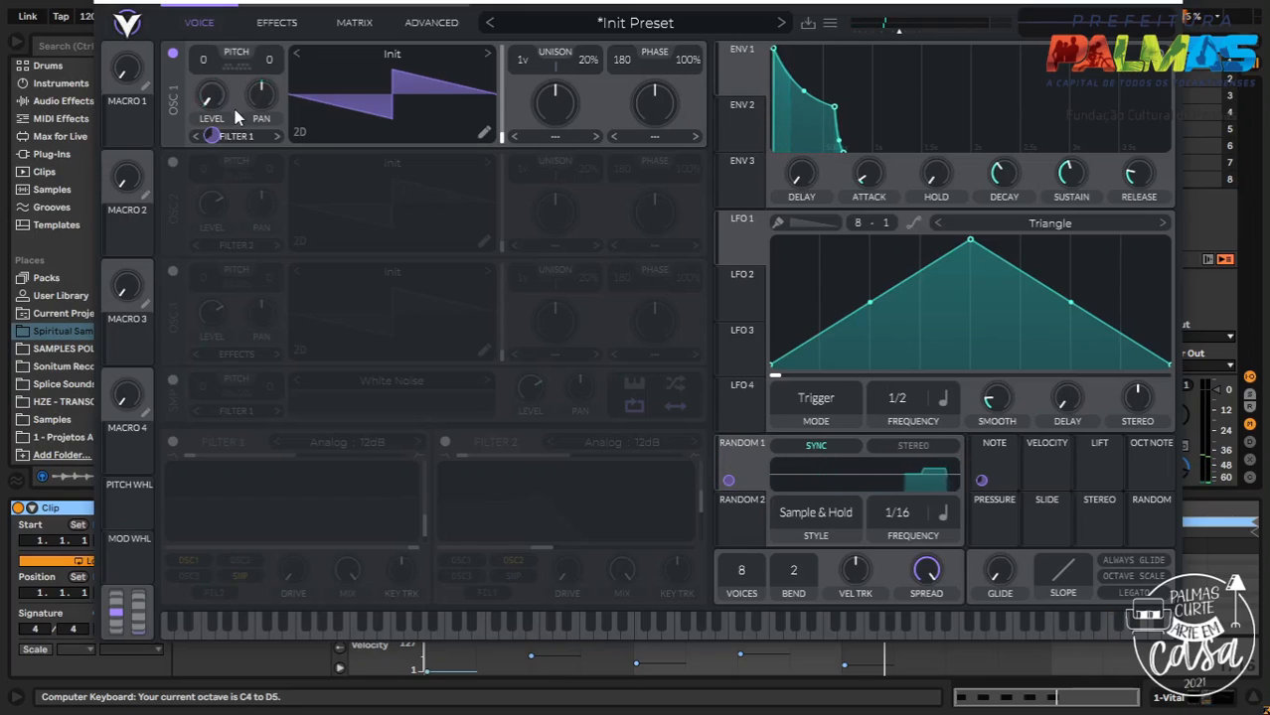
pyautogui.press('z')
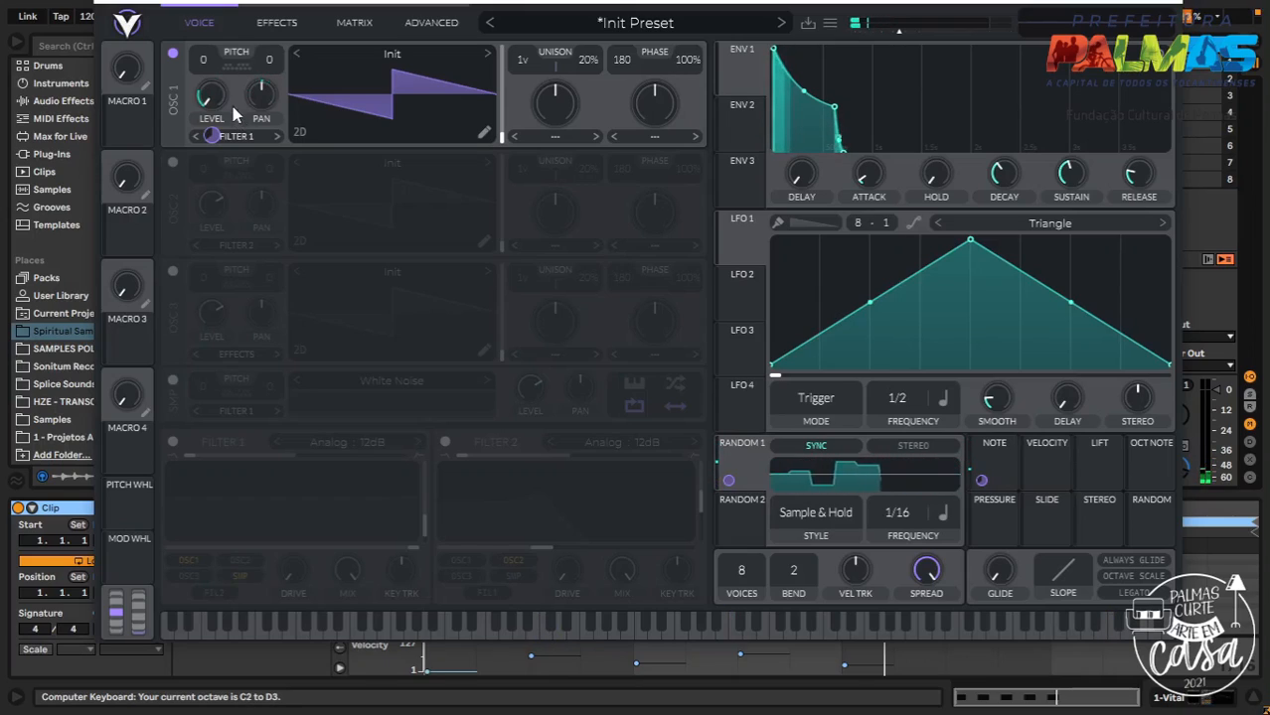
# Replace the Note modulation on oscillator 1's level with the Oct Note modulator and inspect the level's modulation connection
pyautogui.rightClick(984, 475)
pyautogui.click(1007, 490)
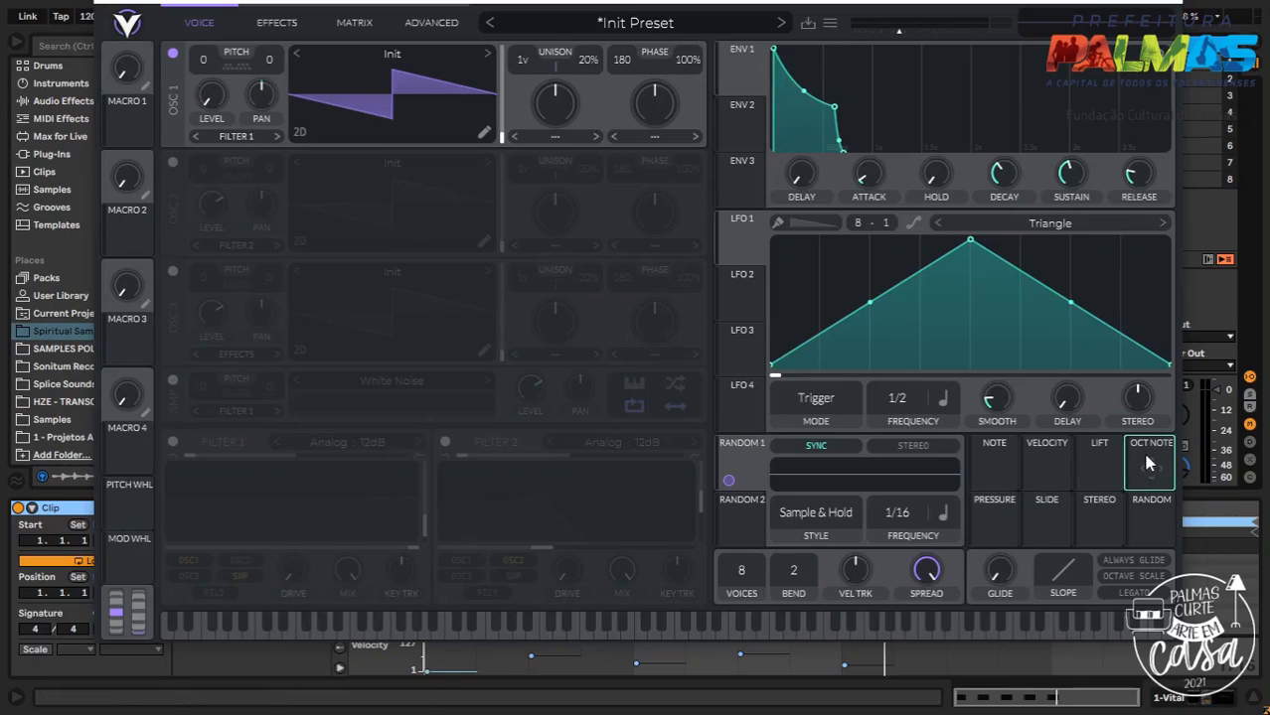
pyautogui.moveTo(1154, 455); pyautogui.dragTo(217, 98)
pyautogui.click(222, 140)
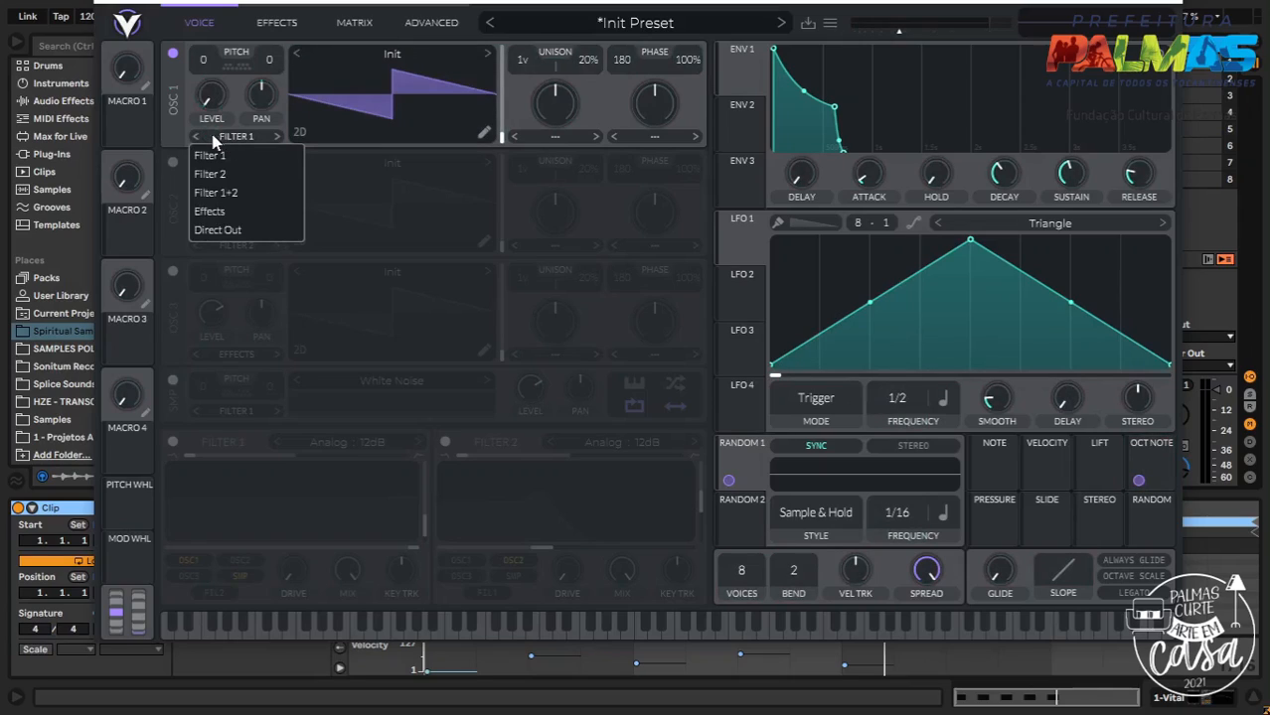
pyautogui.click(207, 102)
pyautogui.rightClick(217, 96)
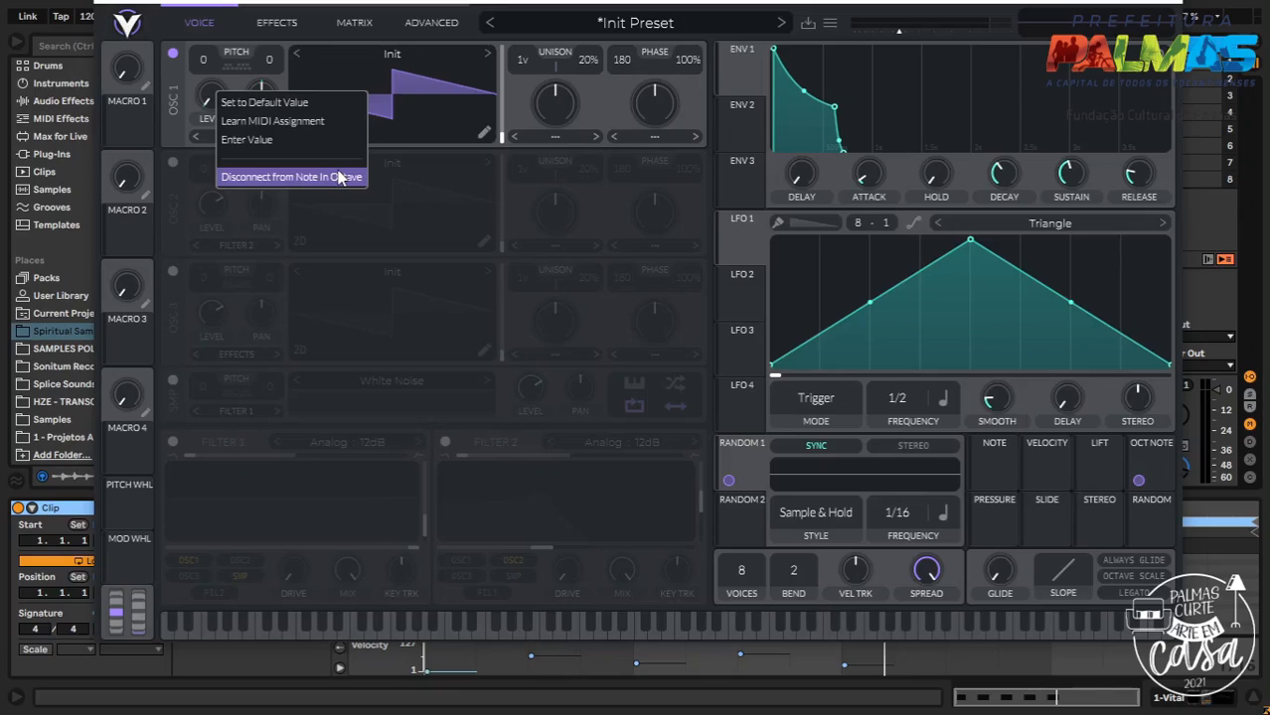
pyautogui.click(304, 76)
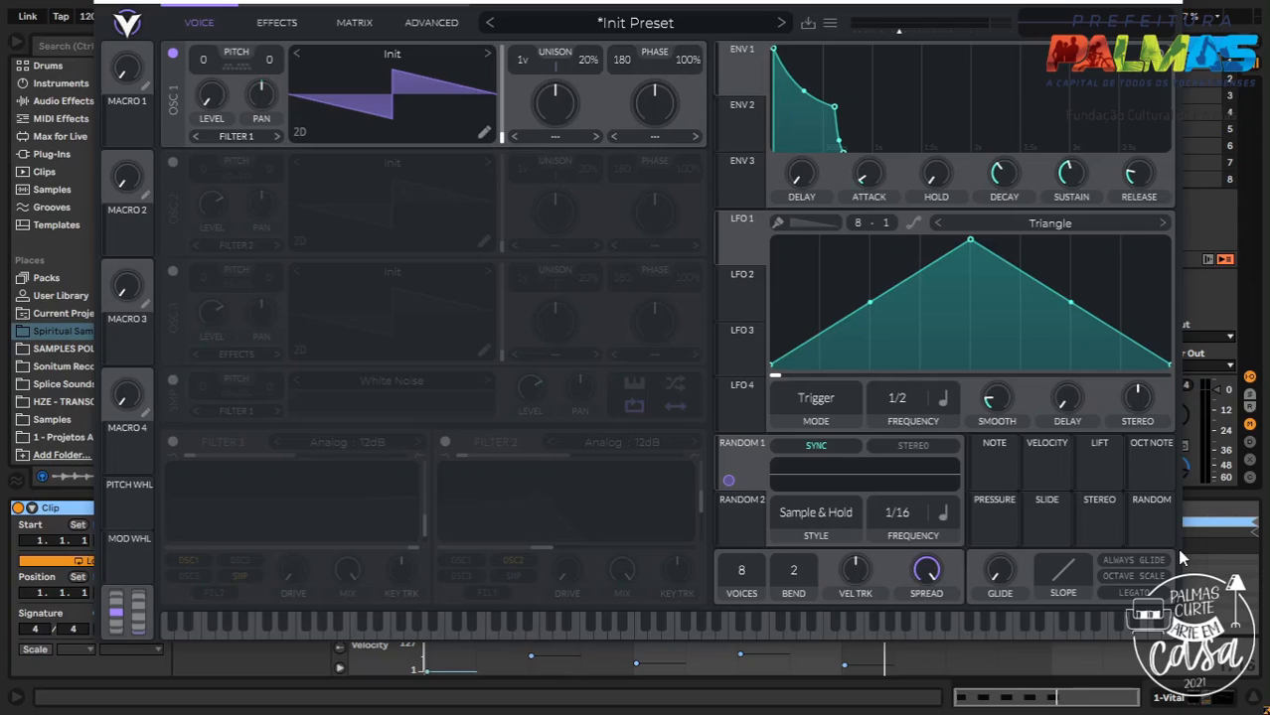
# Try the Random modulator on oscillator 1's level with a played note and disconnect it
pyautogui.moveTo(1150, 527); pyautogui.dragTo(213, 95)
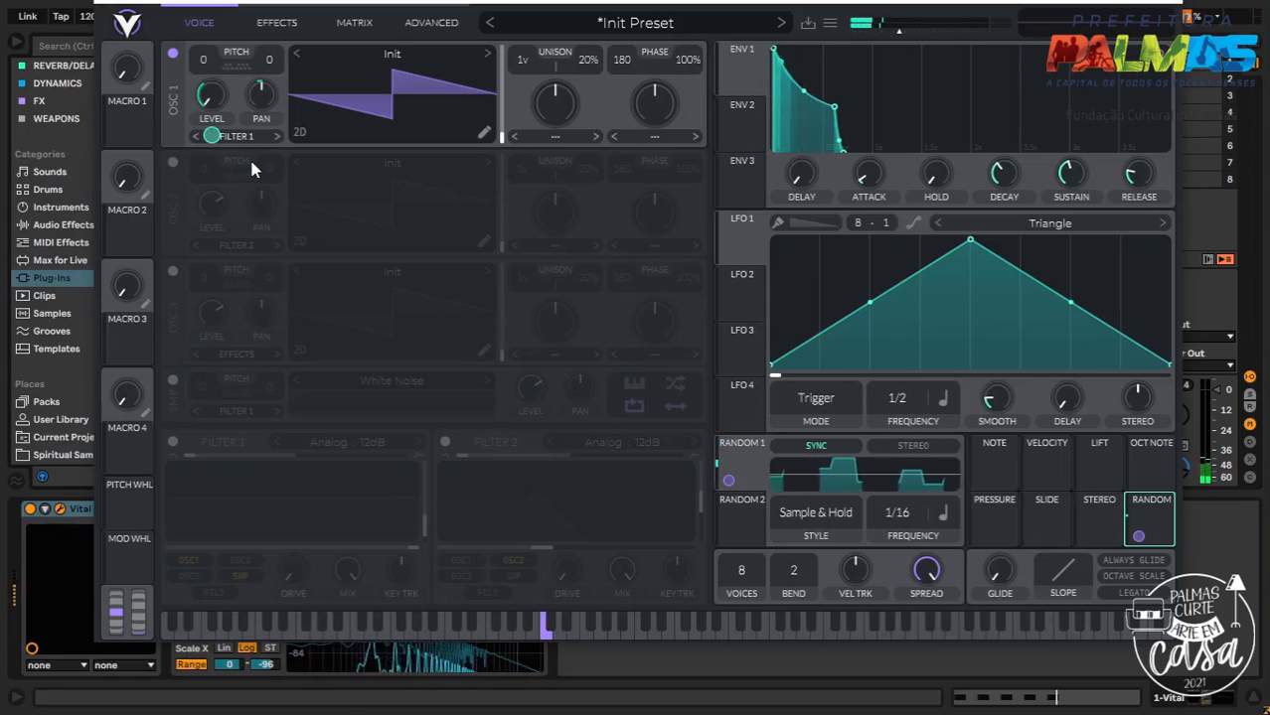
pyautogui.rightClick(1155, 516)
pyautogui.click(1142, 529)
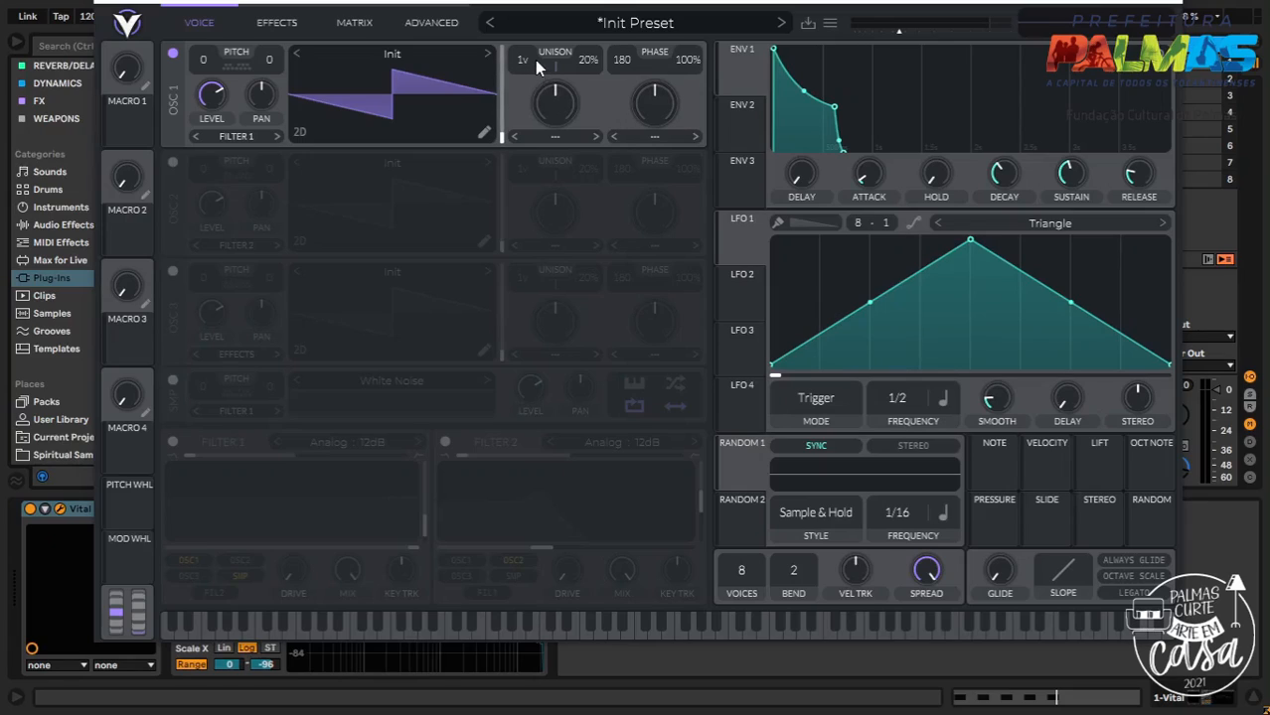
# Vary the synth's polyphony and reduce the number of voices to 1
pyautogui.moveTo(529, 60); pyautogui.dragTo(522, 46)
pyautogui.moveTo(747, 562); pyautogui.dragTo(750, 711)
pyautogui.moveTo(740, 576); pyautogui.dragTo(781, 383)
pyautogui.scroll(-1, 749, 597)
pyautogui.moveTo(752, 562); pyautogui.dragTo(763, 614)
pyautogui.moveTo(736, 572); pyautogui.dragTo(750, 666)
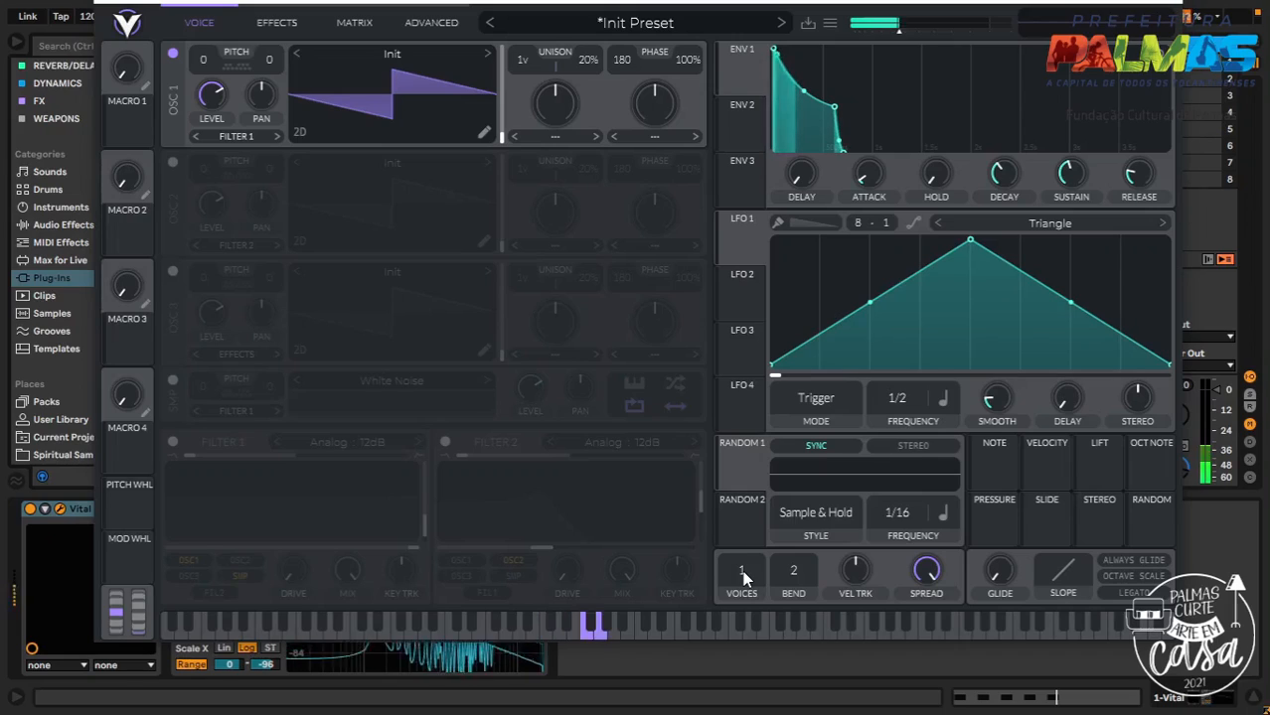
# Play notes down at octave C0 with a single voice and set the polyphony back to 8 voices
pyautogui.press('z')
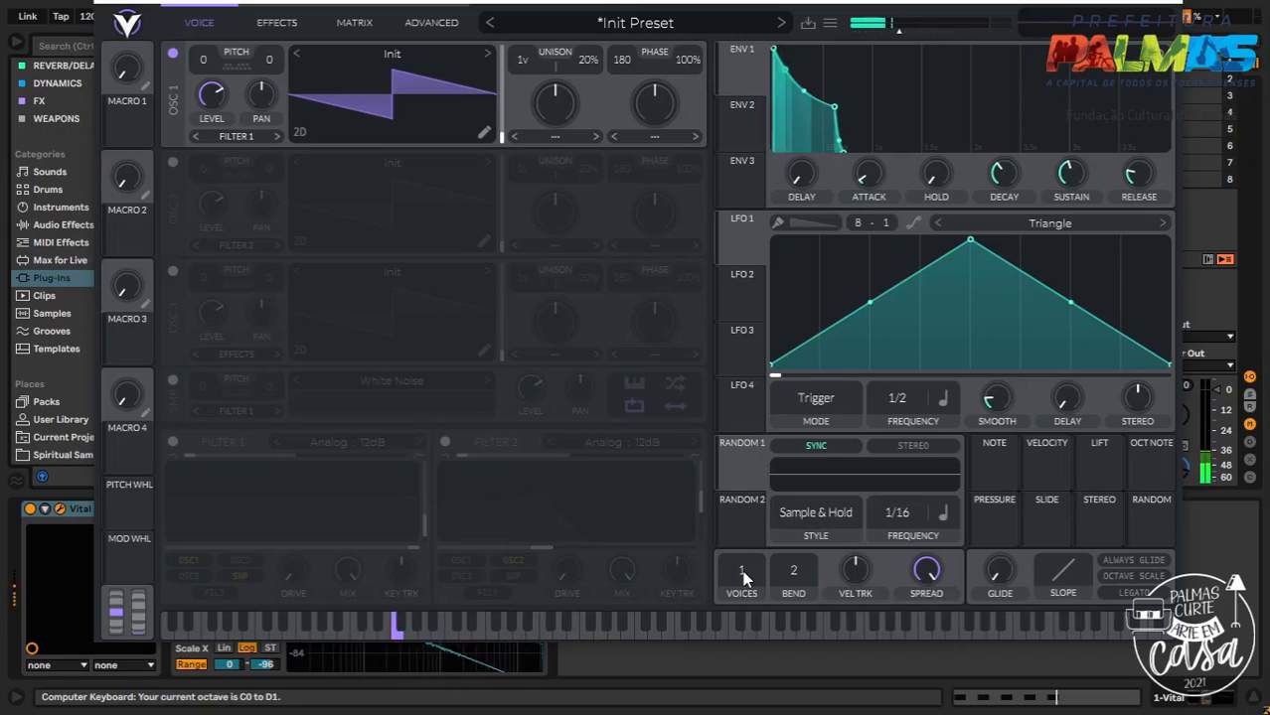
pyautogui.press('g')
pyautogui.press('a')
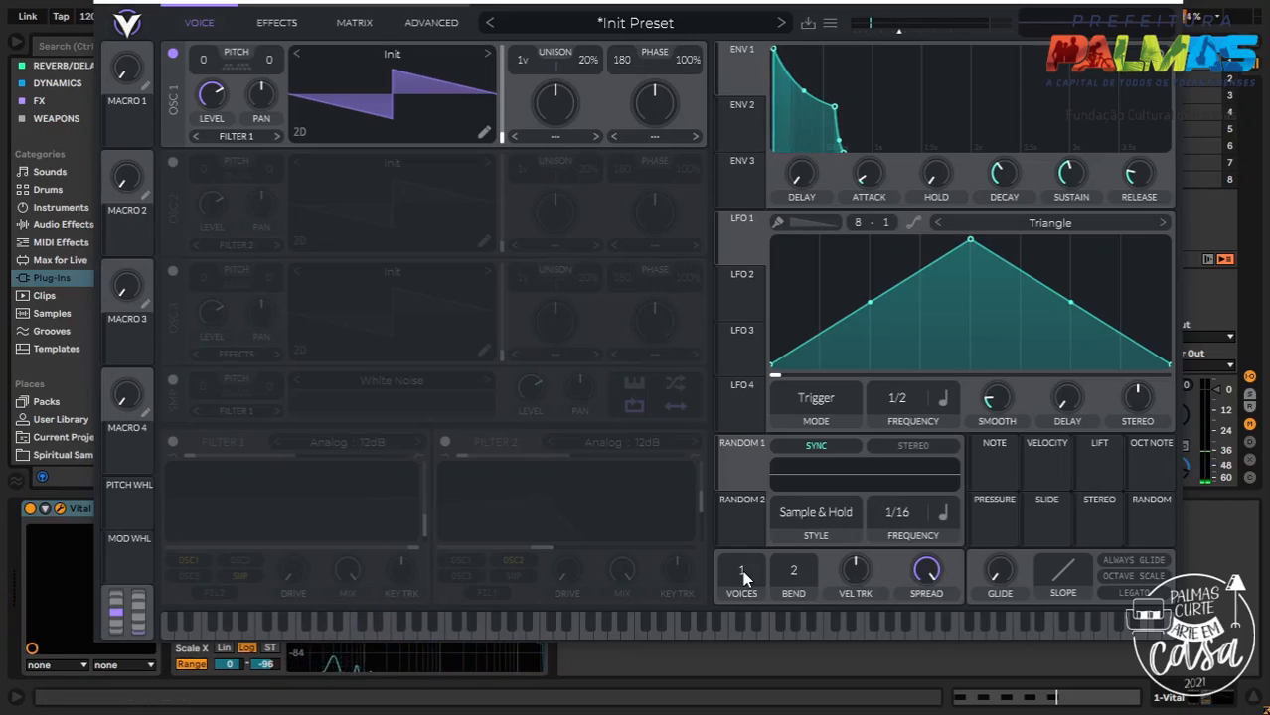
pyautogui.moveTo(742, 570); pyautogui.dragTo(768, 379)
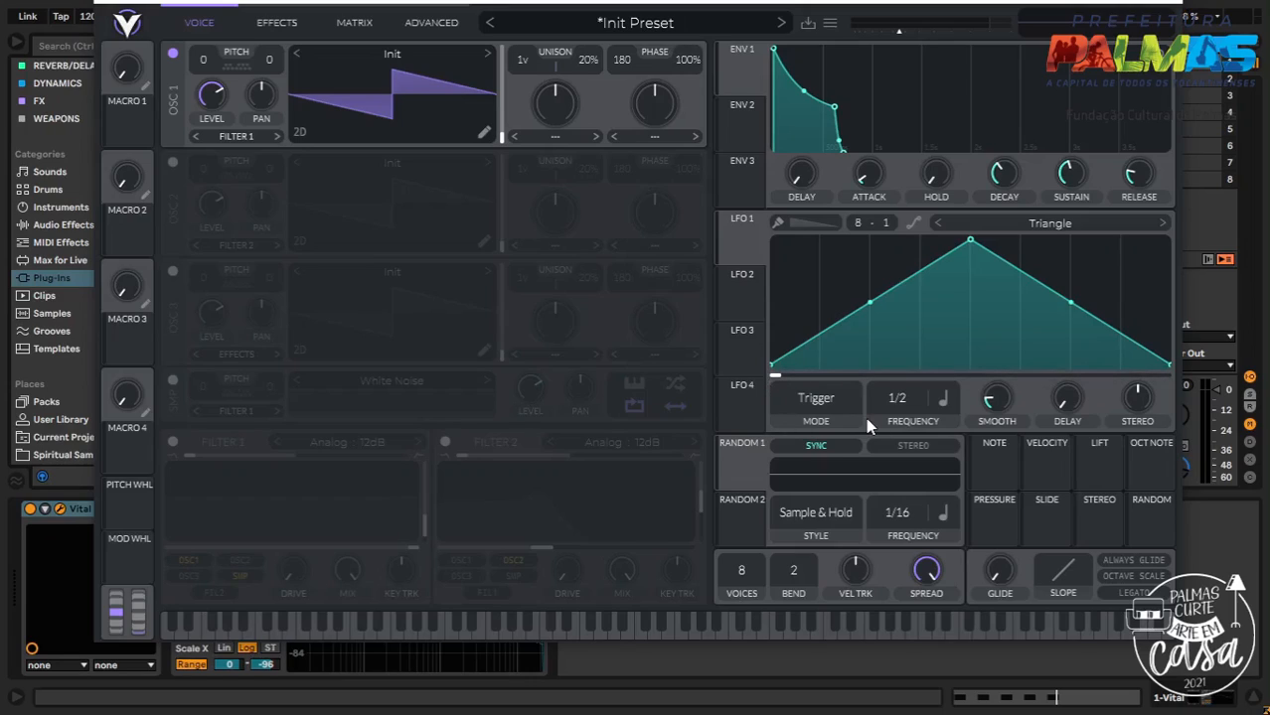
# Bend a held note down with the pitch wheel, set the pitch bend range to 1, and bend it again
pyautogui.press('z')
pyautogui.press('a')
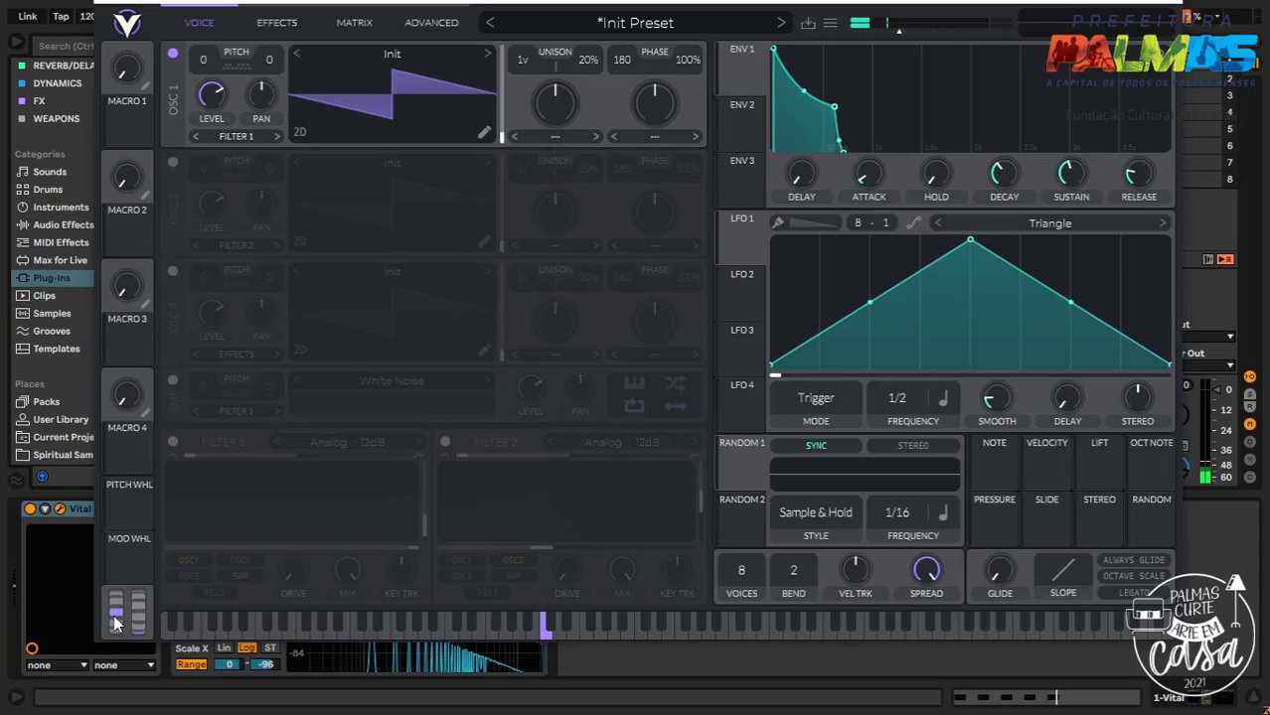
pyautogui.moveTo(115, 623); pyautogui.dragTo(119, 661)
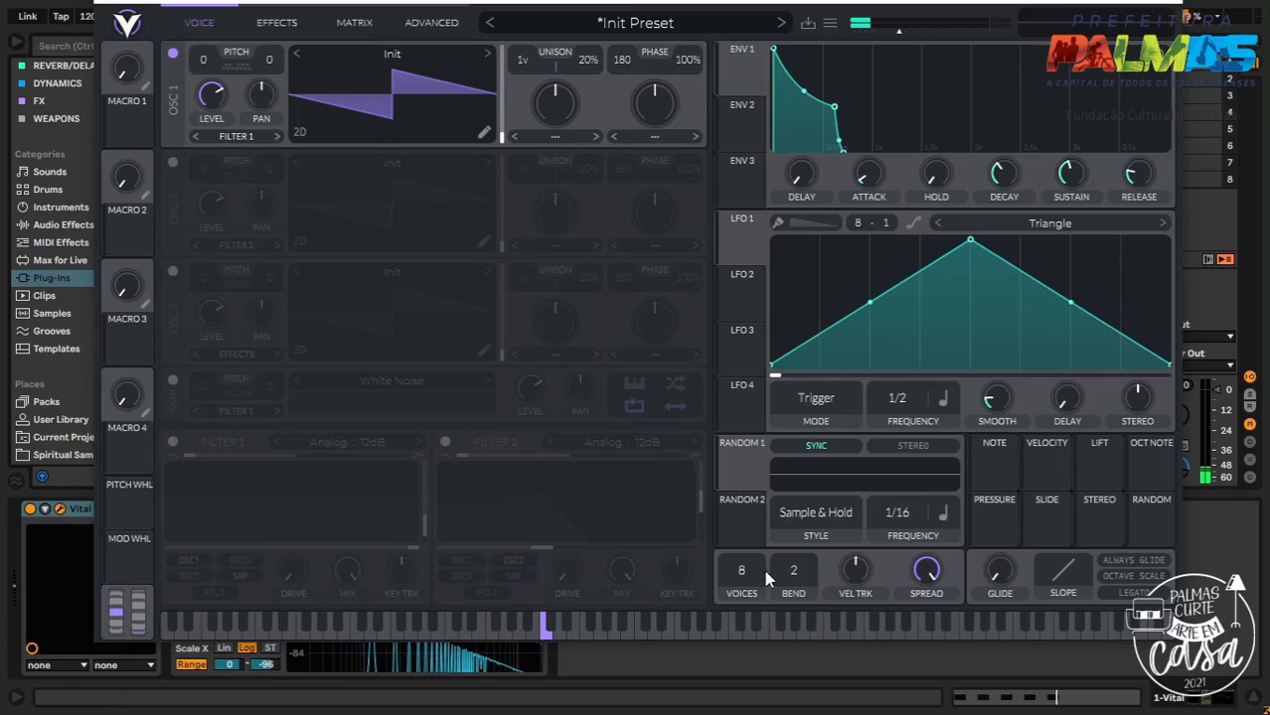
pyautogui.scroll(-1, 803, 581)
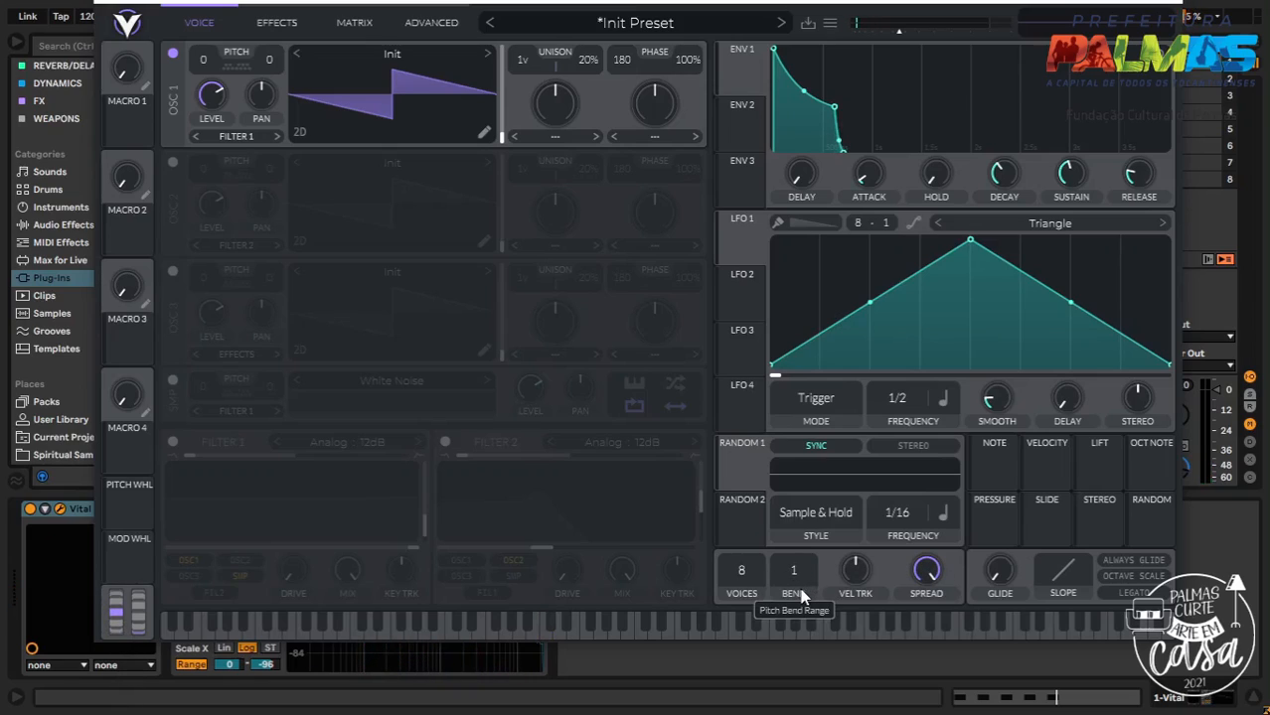
pyautogui.moveTo(114, 618); pyautogui.dragTo(116, 669)
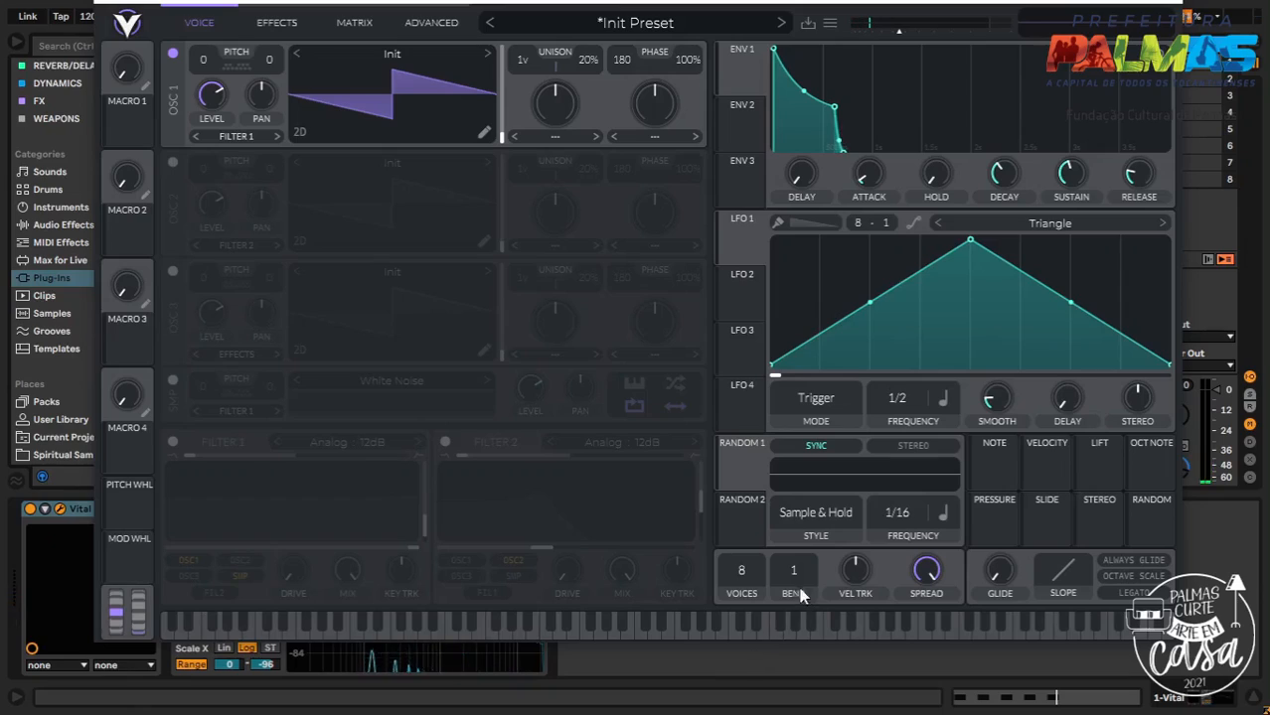
# Raise the pitch bend range to 7, test it with the pitch wheel, and return the range to 2
pyautogui.scroll(4, 793, 573)
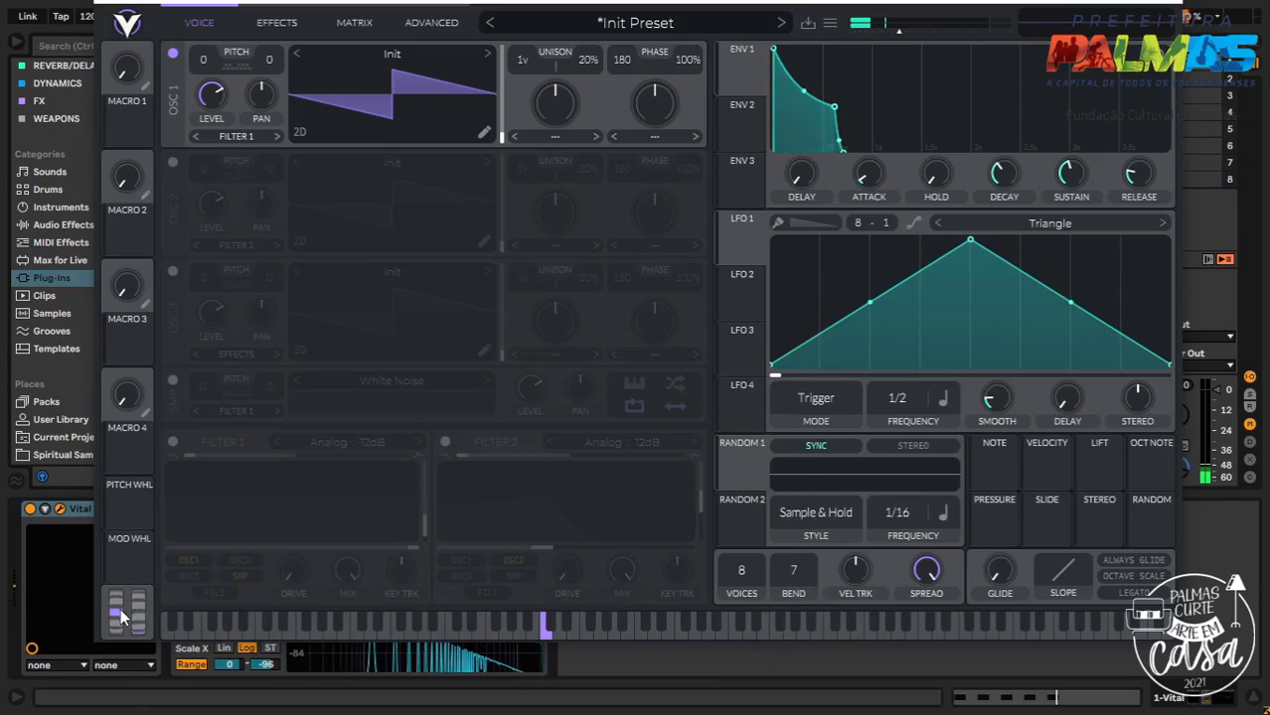
pyautogui.moveTo(117, 608)
pyautogui.mouseDown()
pyautogui.moveTo(106, 387)
pyautogui.moveTo(106, 695)
pyautogui.moveTo(124, 430)
pyautogui.moveTo(114, 597)
pyautogui.mouseUp()
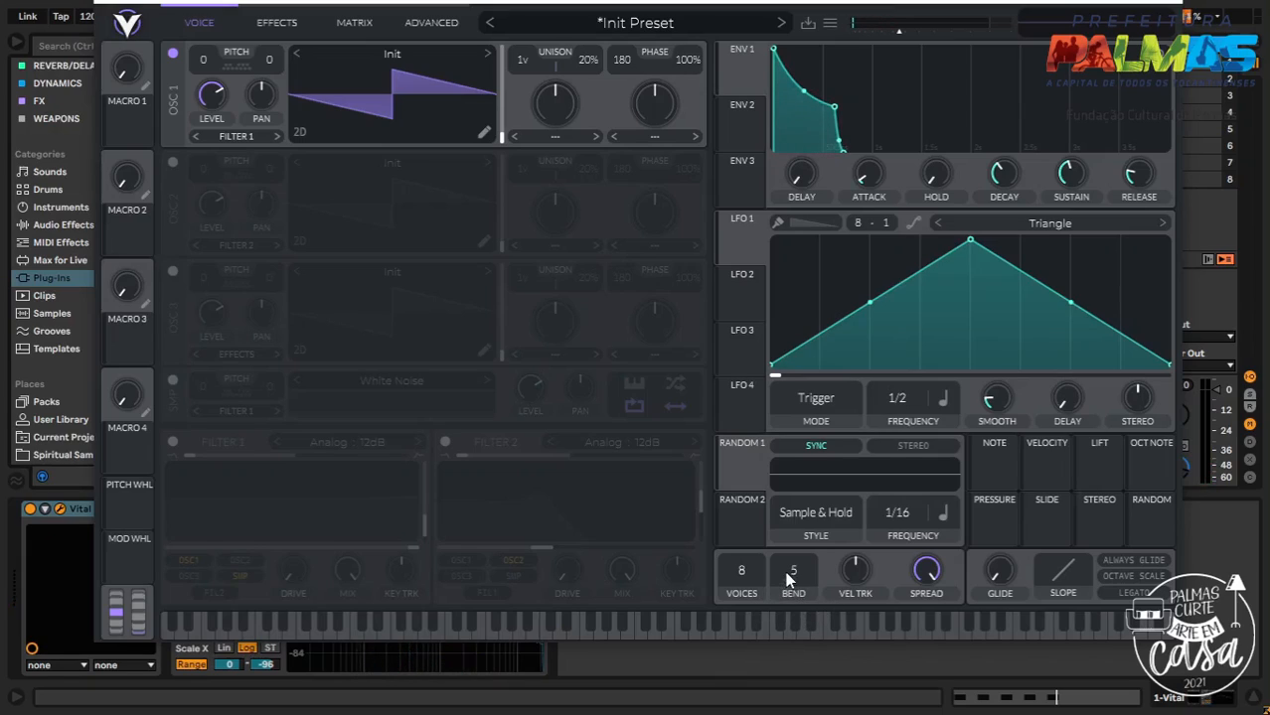
pyautogui.moveTo(787, 579); pyautogui.dragTo(797, 612)
# Sweep velocity tracking to positive and negative amounts while playing notes and reset it to its default
pyautogui.moveTo(850, 581); pyautogui.dragTo(868, 448)
pyautogui.click(762, 623)
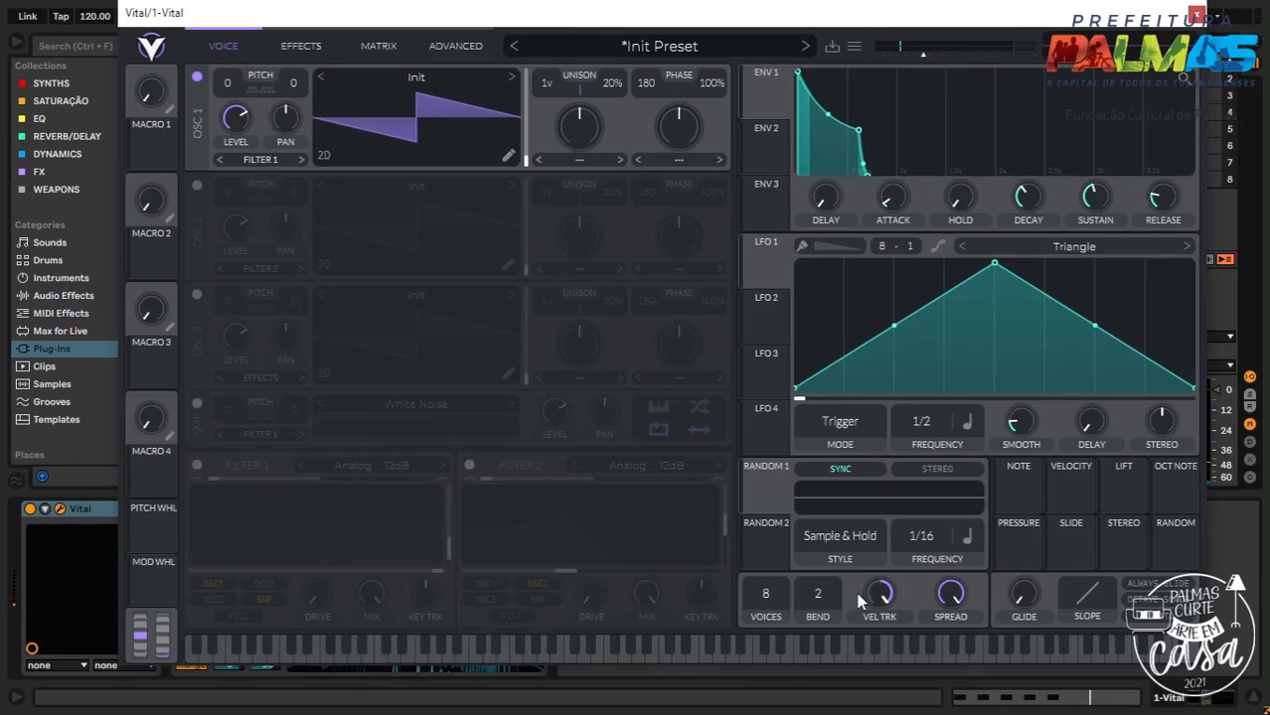
pyautogui.moveTo(884, 596); pyautogui.dragTo(856, 695)
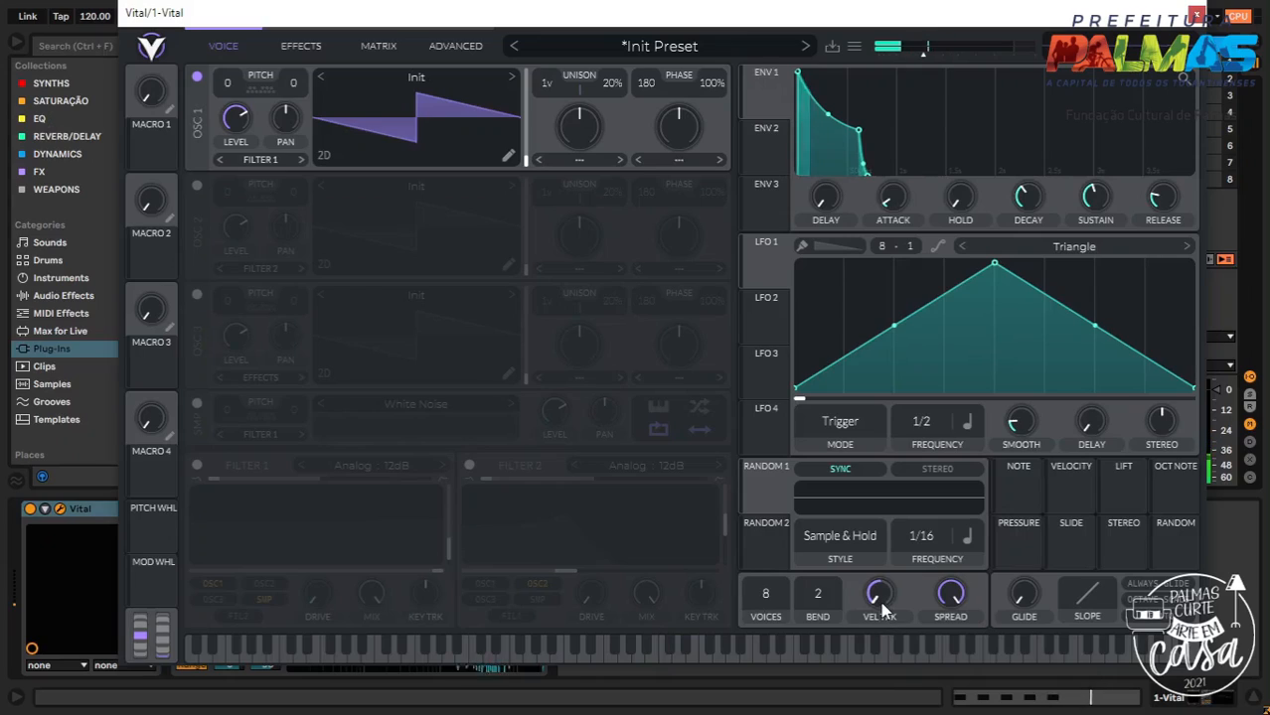
pyautogui.moveTo(884, 608)
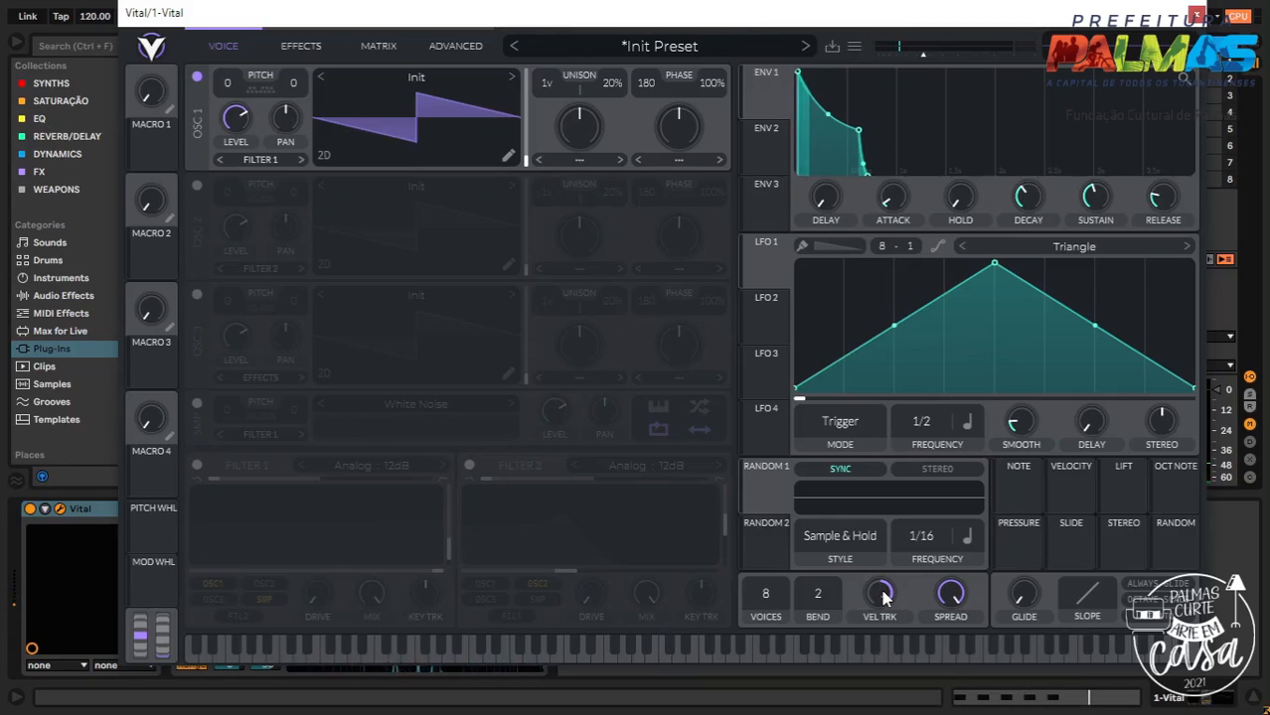
pyautogui.doubleClick(883, 596)
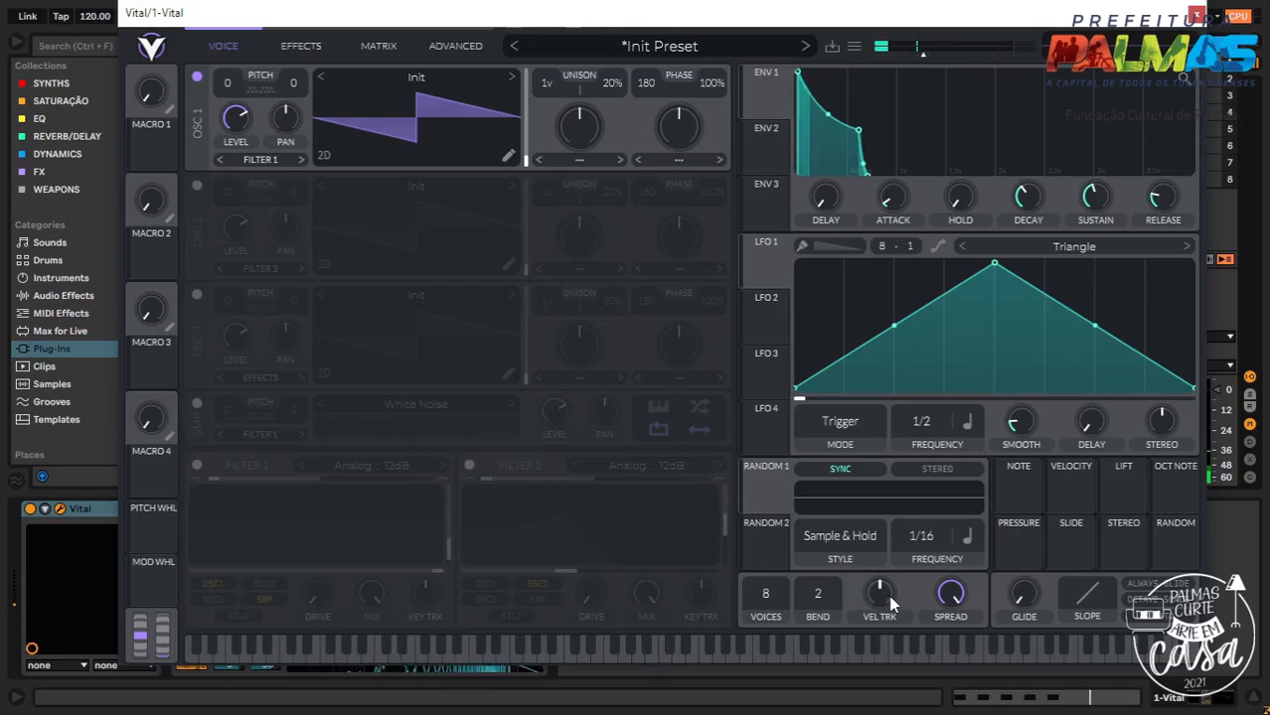
pyautogui.moveTo(891, 603); pyautogui.dragTo(891, 586)
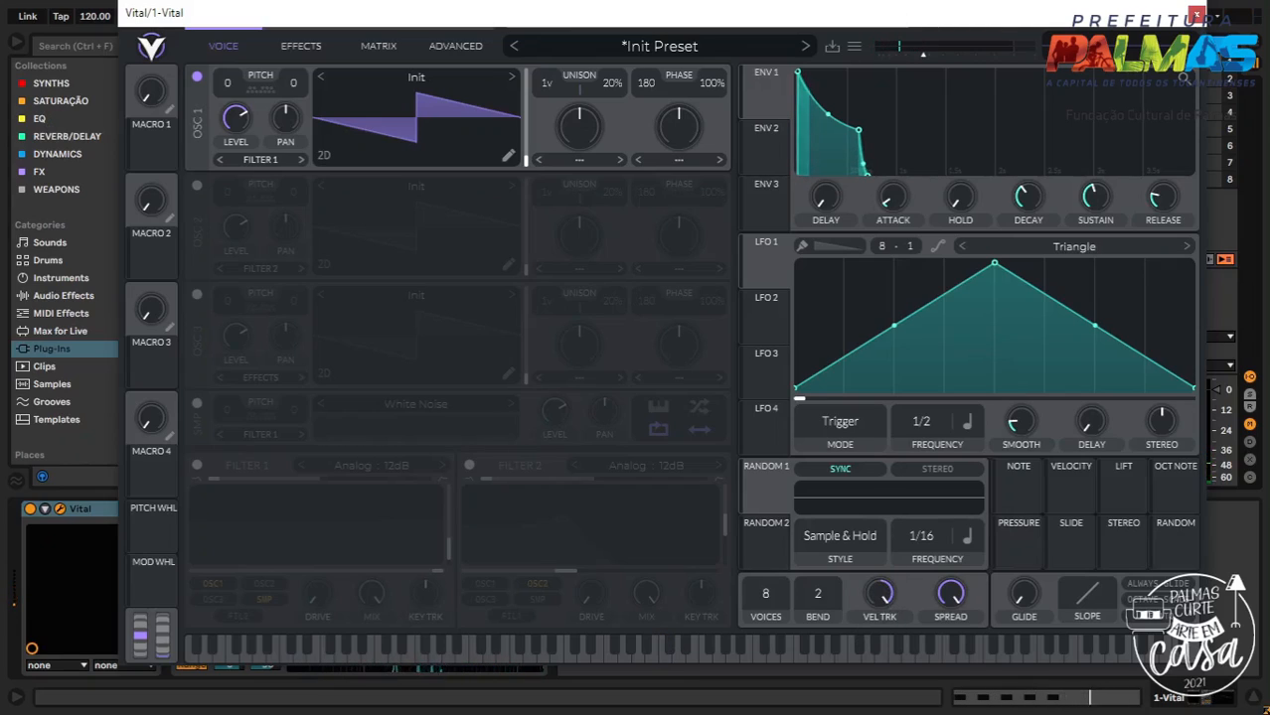
pyautogui.doubleClick(889, 599)
# Set oscillator 1's unison to 6 voices with 39% detune
pyautogui.moveTo(1073, 12); pyautogui.dragTo(1071, 175)
pyautogui.moveTo(641, 164); pyautogui.dragTo(736, 32)
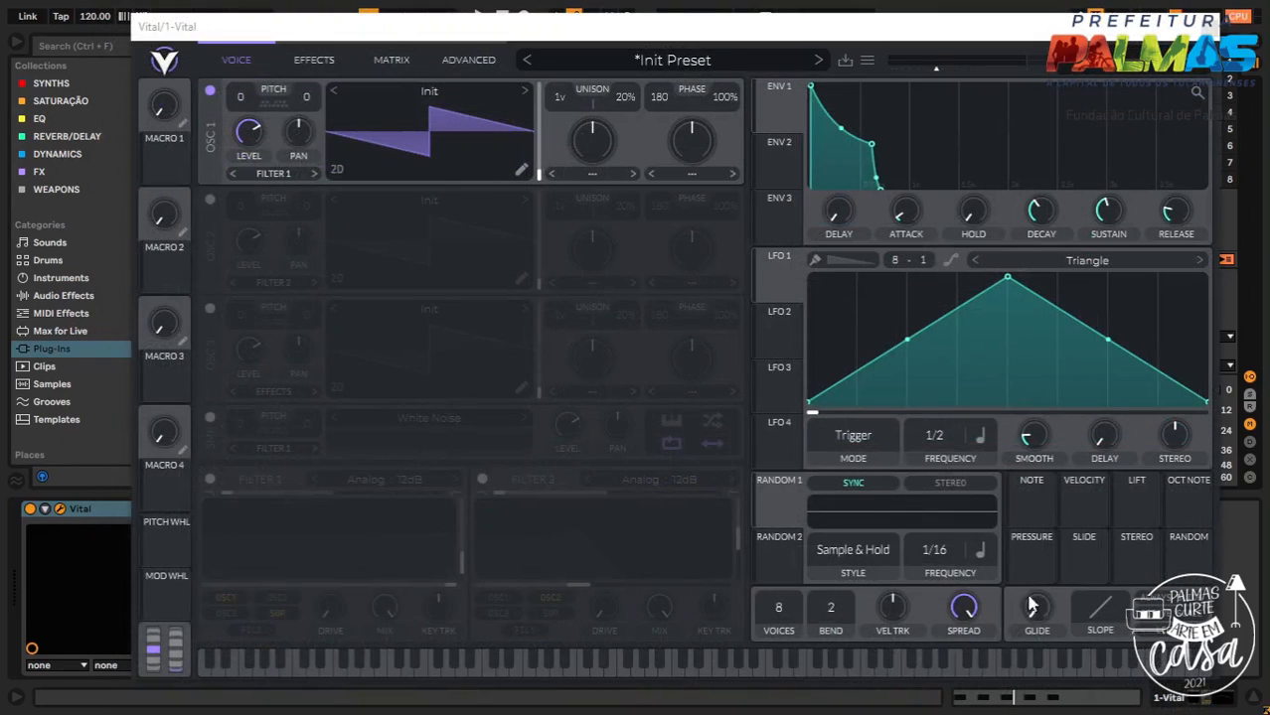
pyautogui.click(961, 602)
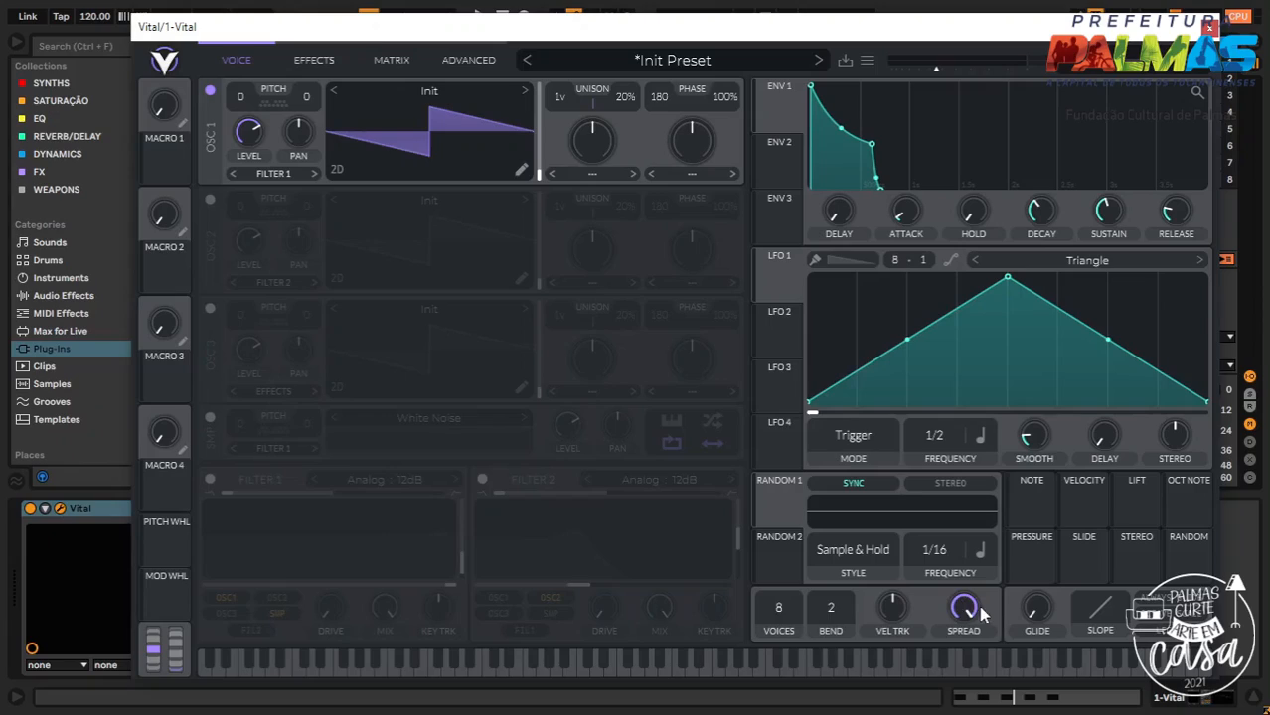
pyautogui.moveTo(962, 623); pyautogui.dragTo(953, 596)
pyautogui.moveTo(557, 102)
pyautogui.mouseDown()
pyautogui.moveTo(553, 63)
pyautogui.moveTo(548, 97)
pyautogui.moveTo(551, 79)
pyautogui.mouseUp()
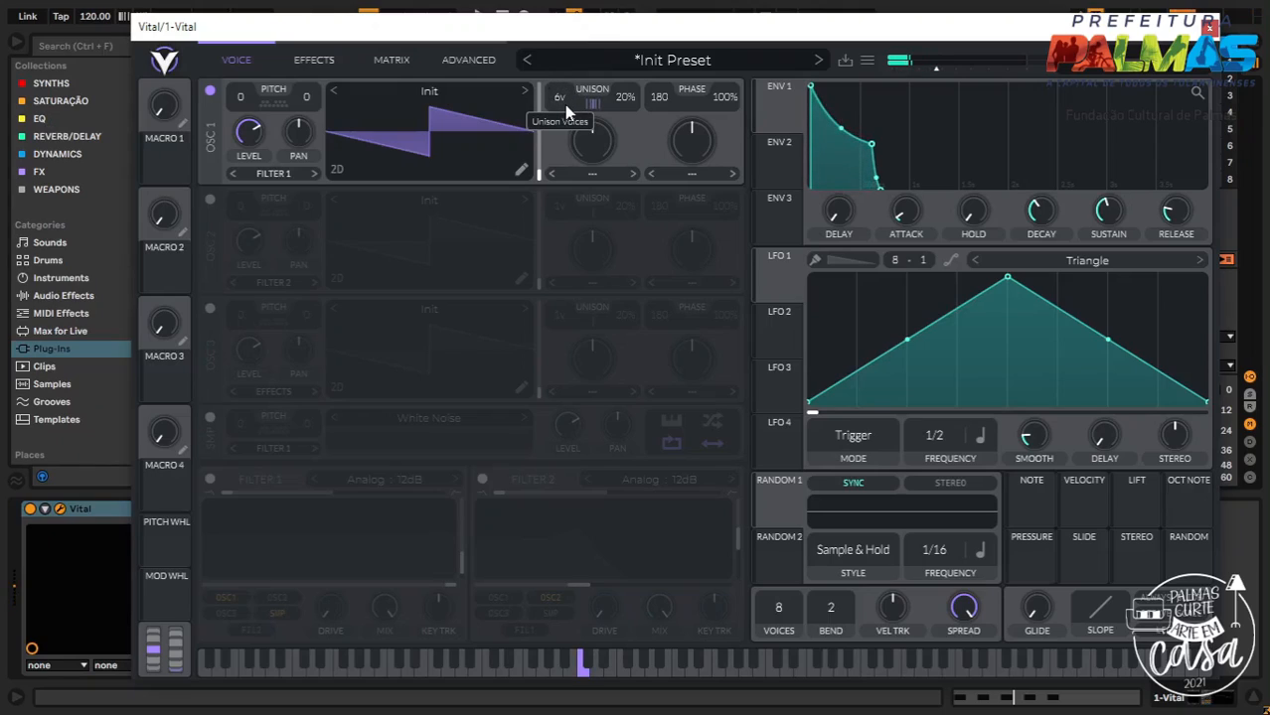
pyautogui.moveTo(624, 103)
pyautogui.mouseDown()
pyautogui.moveTo(627, 69)
pyautogui.moveTo(627, 86)
pyautogui.mouseUp()
# Compare minimum and full stereo spread on a held note and reset oscillator 1's unison to 1 voice with 20% detune
pyautogui.moveTo(981, 616); pyautogui.dragTo(954, 622)
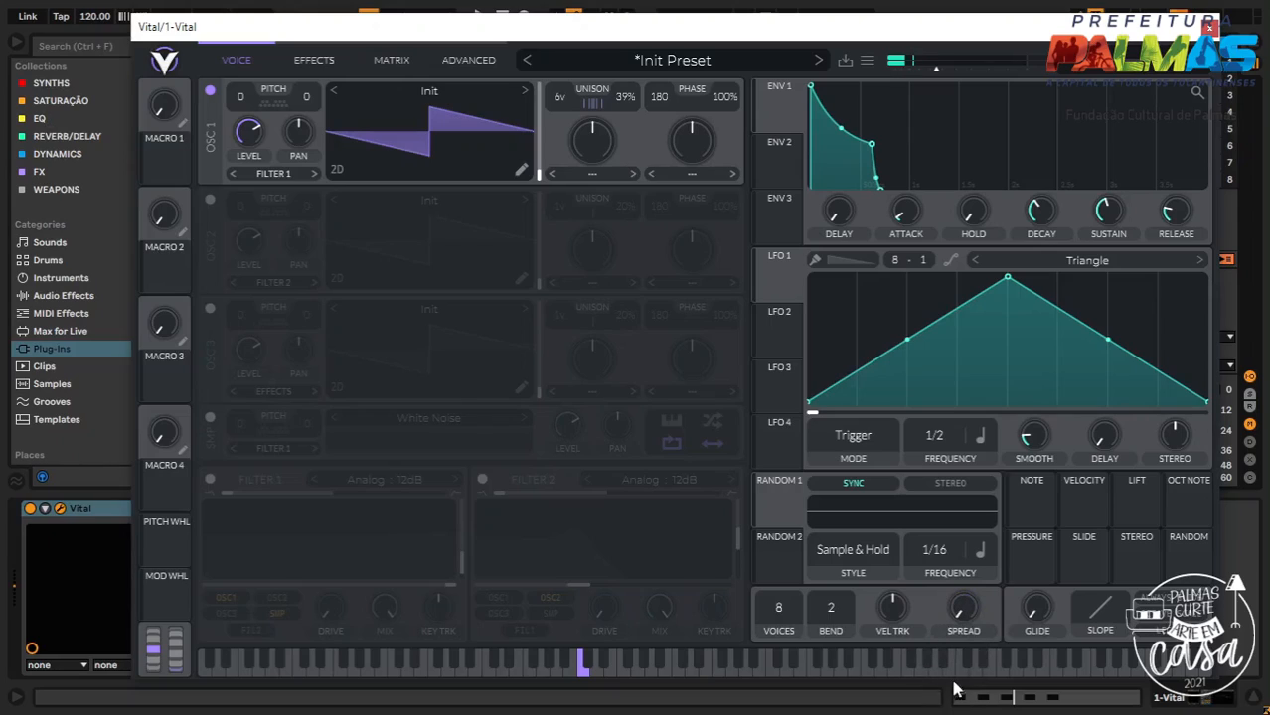
pyautogui.doubleClick(966, 611)
pyautogui.moveTo(966, 611); pyautogui.dragTo(1024, 2)
pyautogui.doubleClick(627, 96)
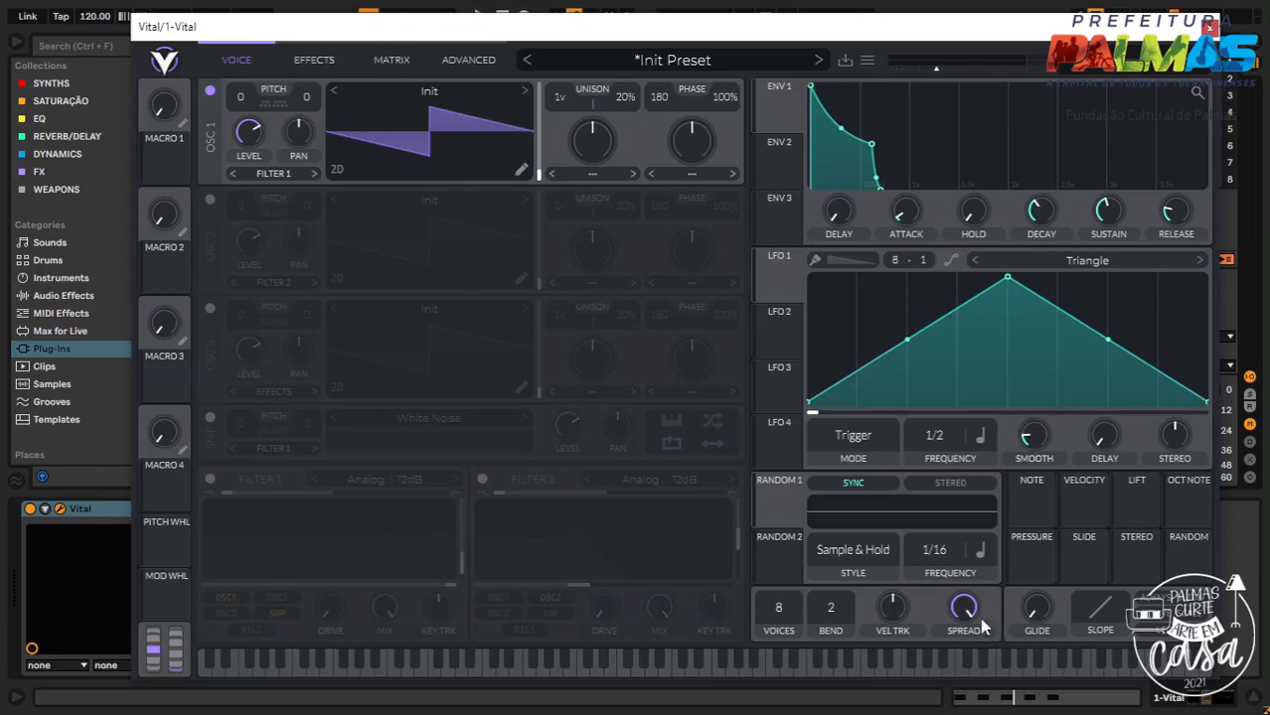
# Lower the stereo spread to its minimum and sweep oscillator 1's pan to both sides on a held note
pyautogui.moveTo(982, 626)
pyautogui.mouseDown()
pyautogui.moveTo(935, 641)
pyautogui.moveTo(958, 604)
pyautogui.moveTo(962, 632)
pyautogui.mouseUp()
pyautogui.doubleClick(962, 632)
pyautogui.moveTo(305, 138); pyautogui.dragTo(335, 302)
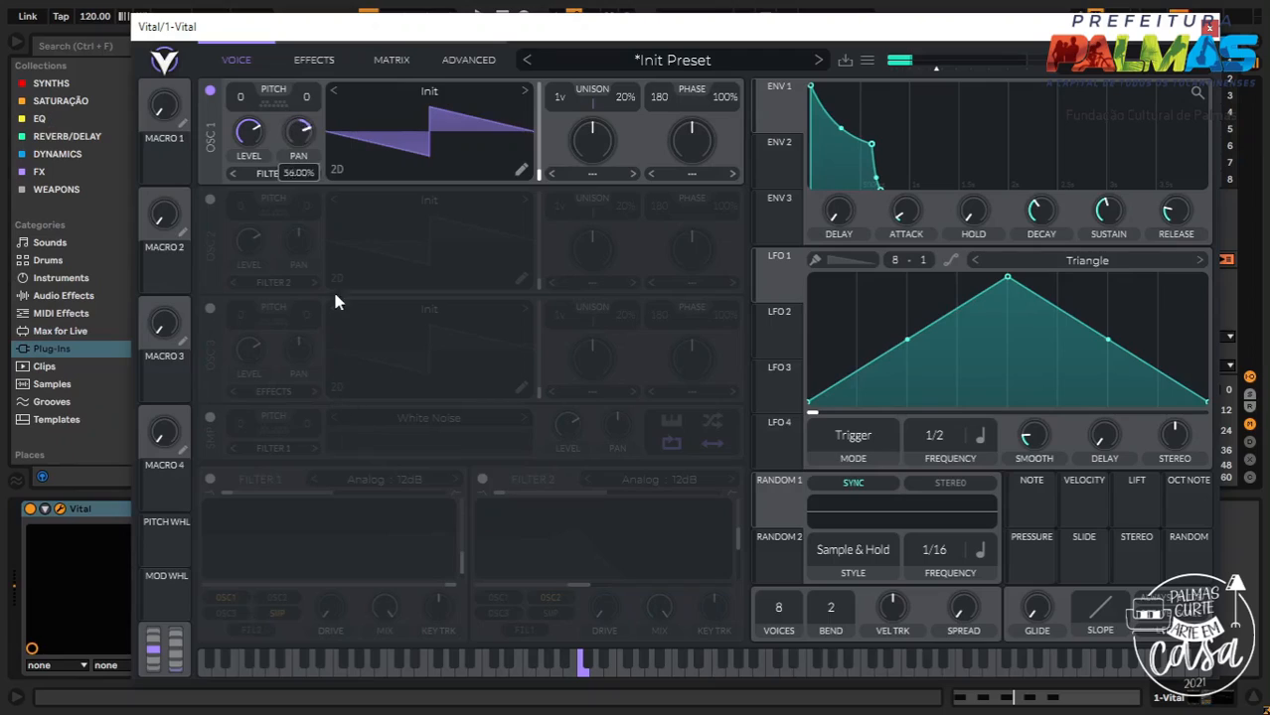
pyautogui.moveTo(340, 223); pyautogui.dragTo(331, 362)
pyautogui.moveTo(315, 458); pyautogui.dragTo(307, 227)
pyautogui.moveTo(306, 145)
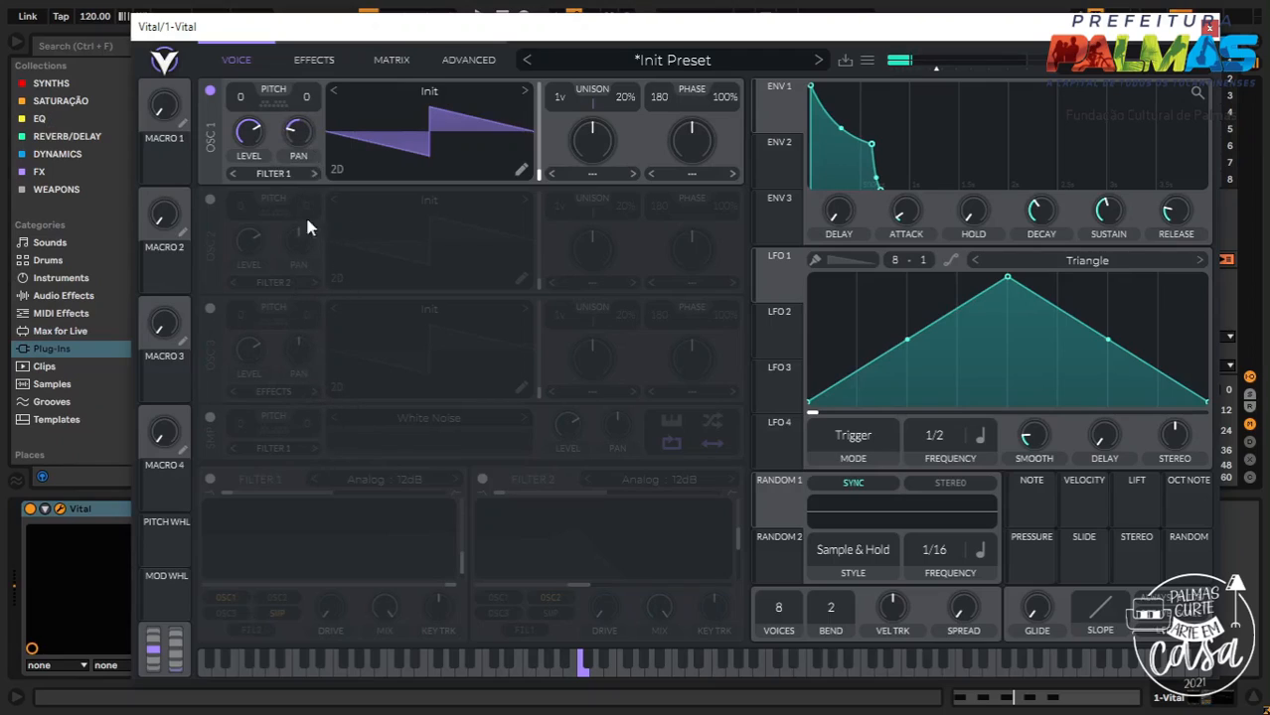
pyautogui.moveTo(308, 145); pyautogui.dragTo(332, 96)
# Reset oscillator 1's pan to centre and restore the stereo spread to full
pyautogui.doubleClick(299, 136)
pyautogui.moveTo(964, 608); pyautogui.dragTo(964, 579)
pyautogui.moveTo(316, 143)
pyautogui.mouseDown()
pyautogui.moveTo(283, 313)
pyautogui.moveTo(322, 40)
pyautogui.moveTo(265, 304)
pyautogui.moveTo(310, 40)
pyautogui.moveTo(303, 278)
pyautogui.moveTo(311, 137)
pyautogui.mouseUp()
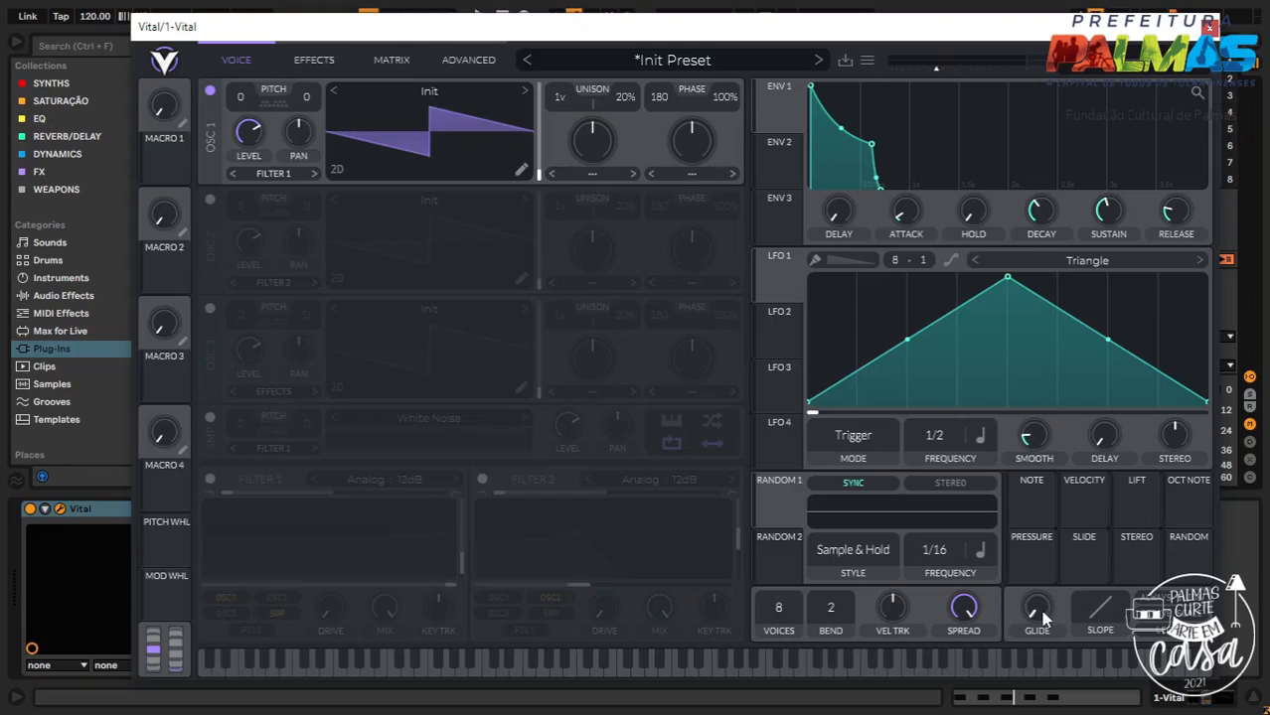
# Try glide times up to 10.33 seconds with played notes and reset the glide to its default
pyautogui.moveTo(1043, 616); pyautogui.dragTo(1029, 617)
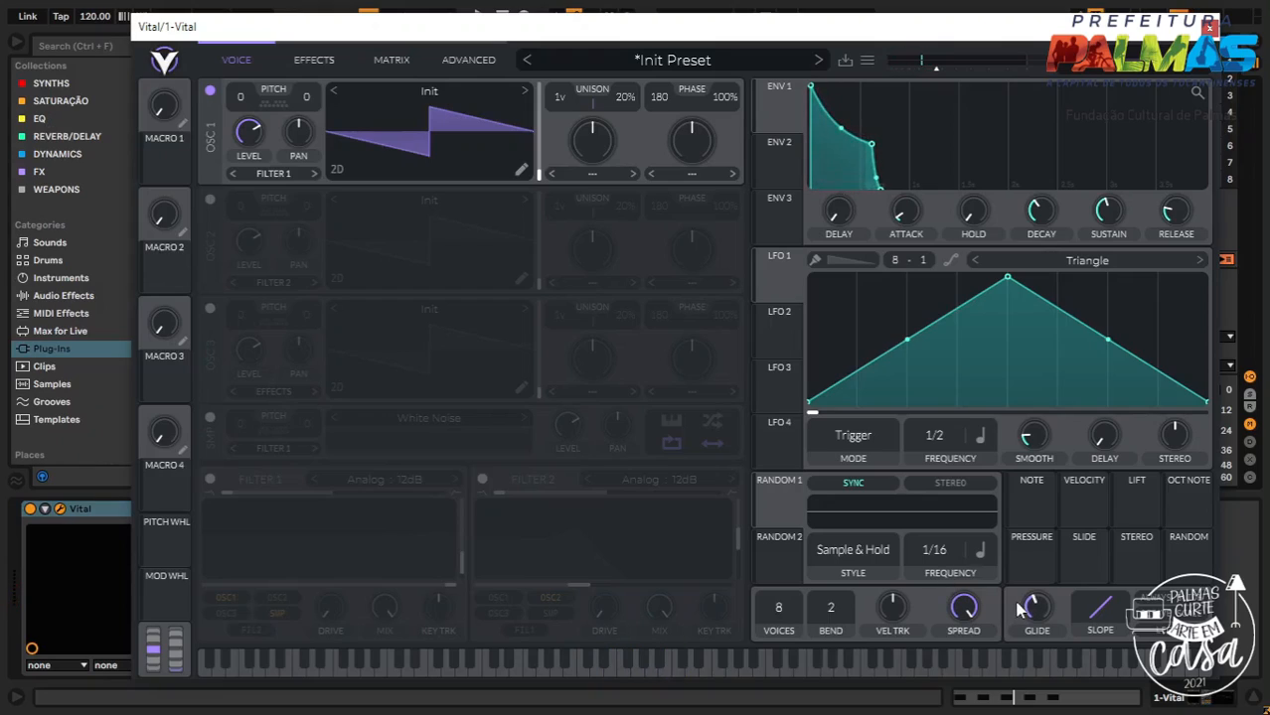
pyautogui.moveTo(1044, 608)
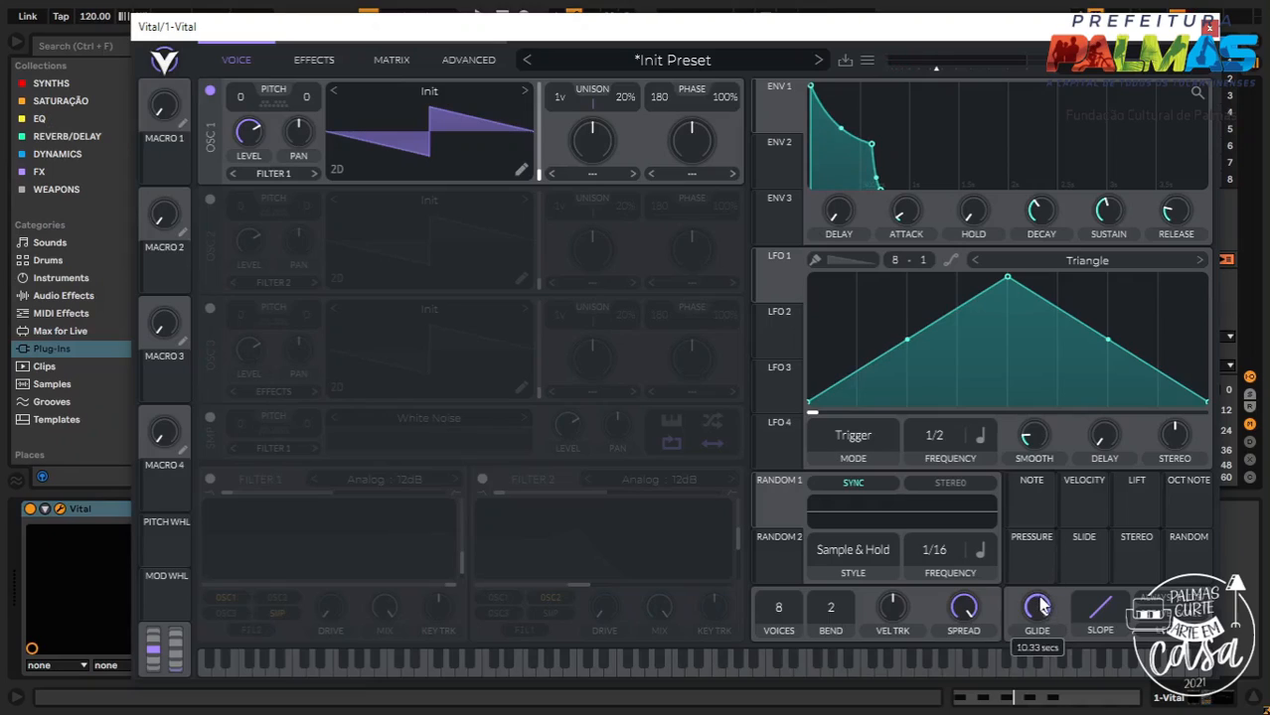
pyautogui.moveTo(1041, 604); pyautogui.dragTo(1042, 609)
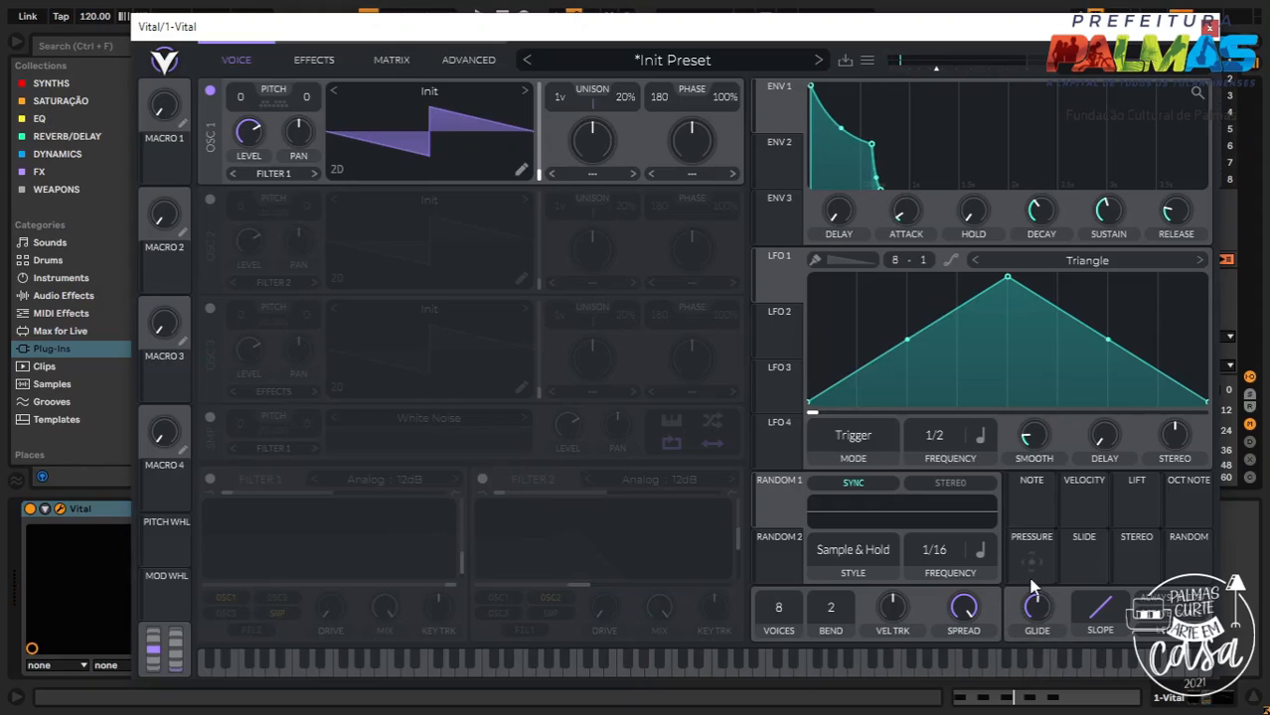
pyautogui.moveTo(1035, 604); pyautogui.dragTo(1036, 636)
pyautogui.moveTo(1036, 609); pyautogui.dragTo(1045, 654)
pyautogui.doubleClick(1039, 608)
# Set the number of voices to 1
pyautogui.moveTo(770, 604); pyautogui.dragTo(768, 712)
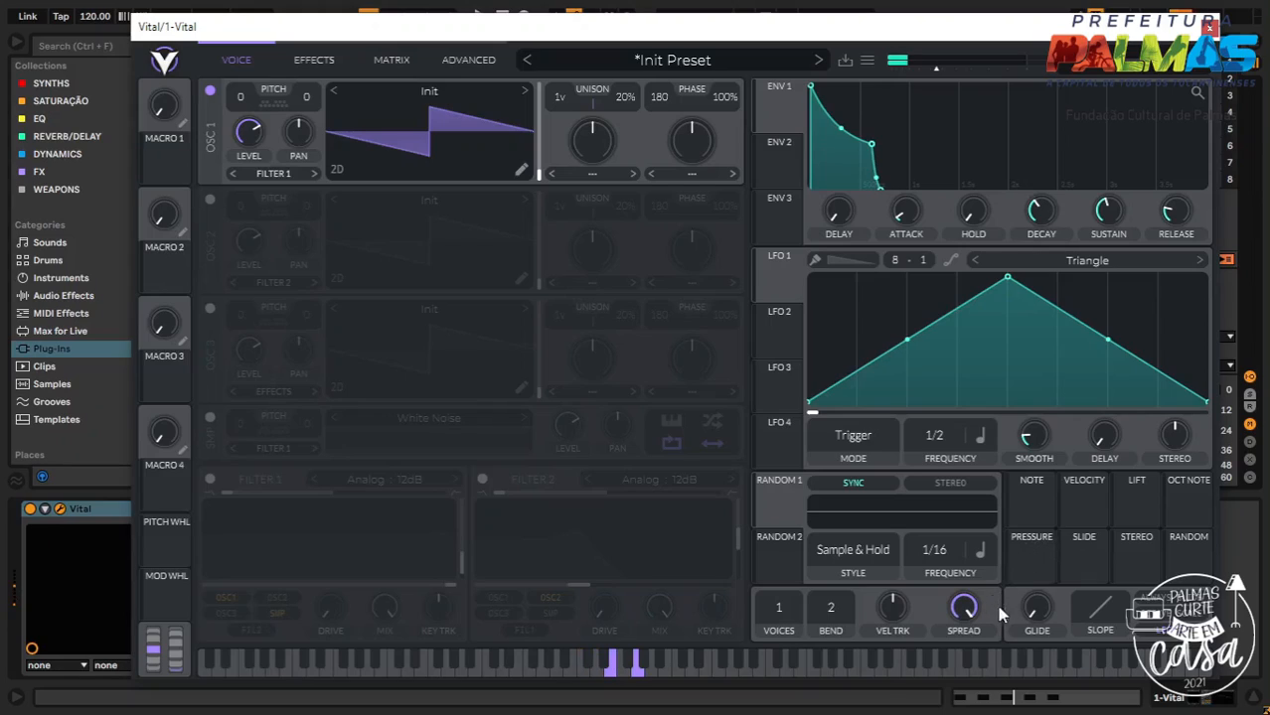
# Play overlapping notes with the single voice, adjusting the glide slightly, and set the number of voices to 8
pyautogui.moveTo(1035, 614); pyautogui.dragTo(1034, 608)
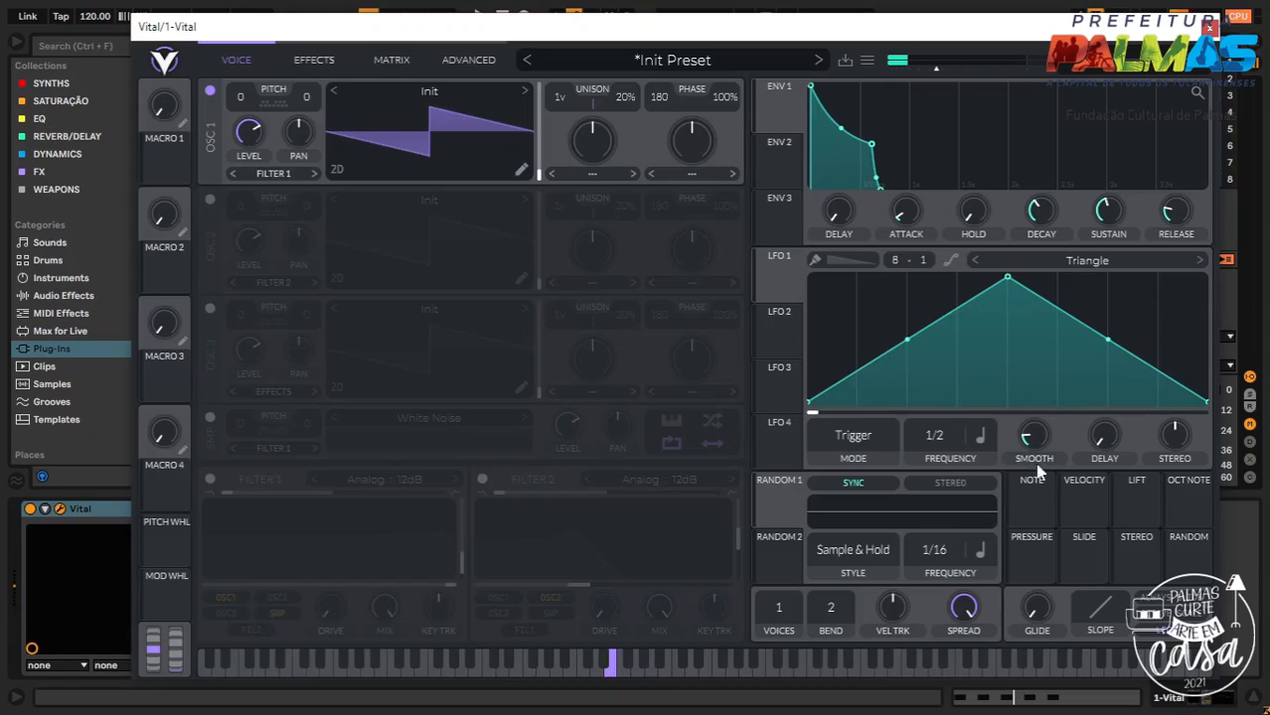
pyautogui.moveTo(787, 603); pyautogui.dragTo(808, 397)
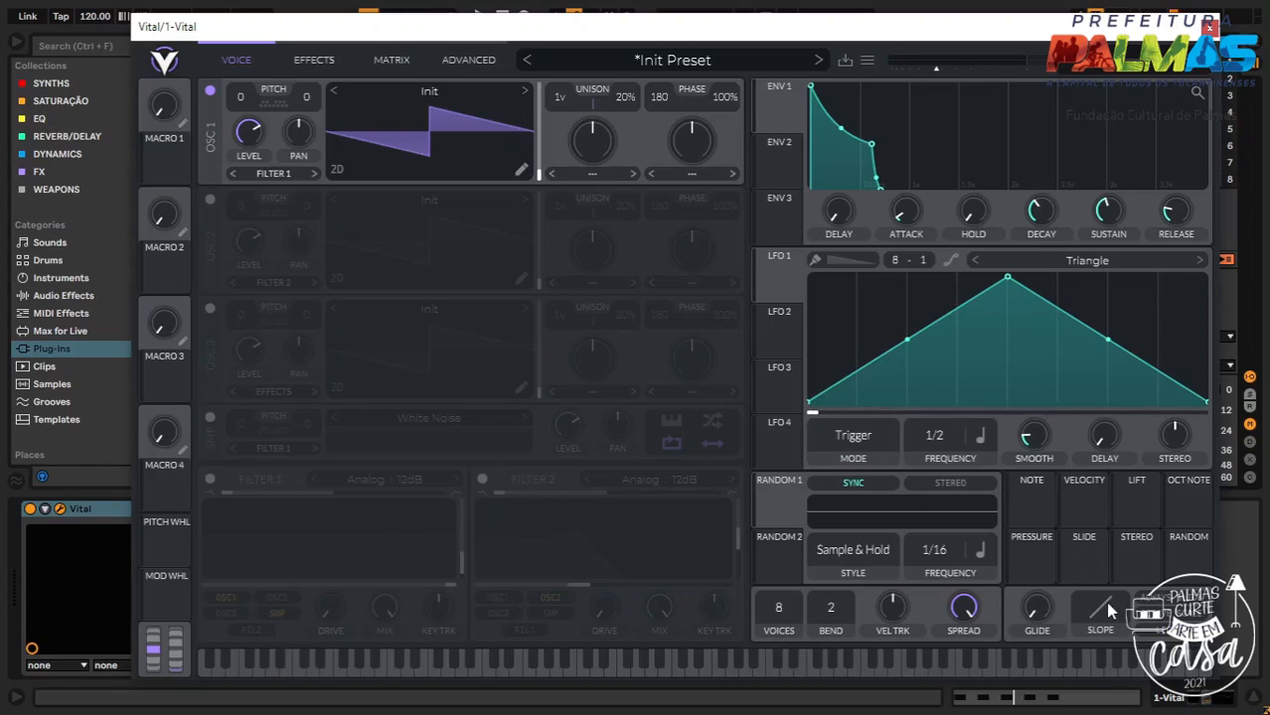
# Raise the glide and try its slope curved both ways on played notes, then reset slope and glide to their defaults
pyautogui.moveTo(1034, 608); pyautogui.dragTo(1056, 658)
pyautogui.moveTo(1098, 608); pyautogui.dragTo(1119, 630)
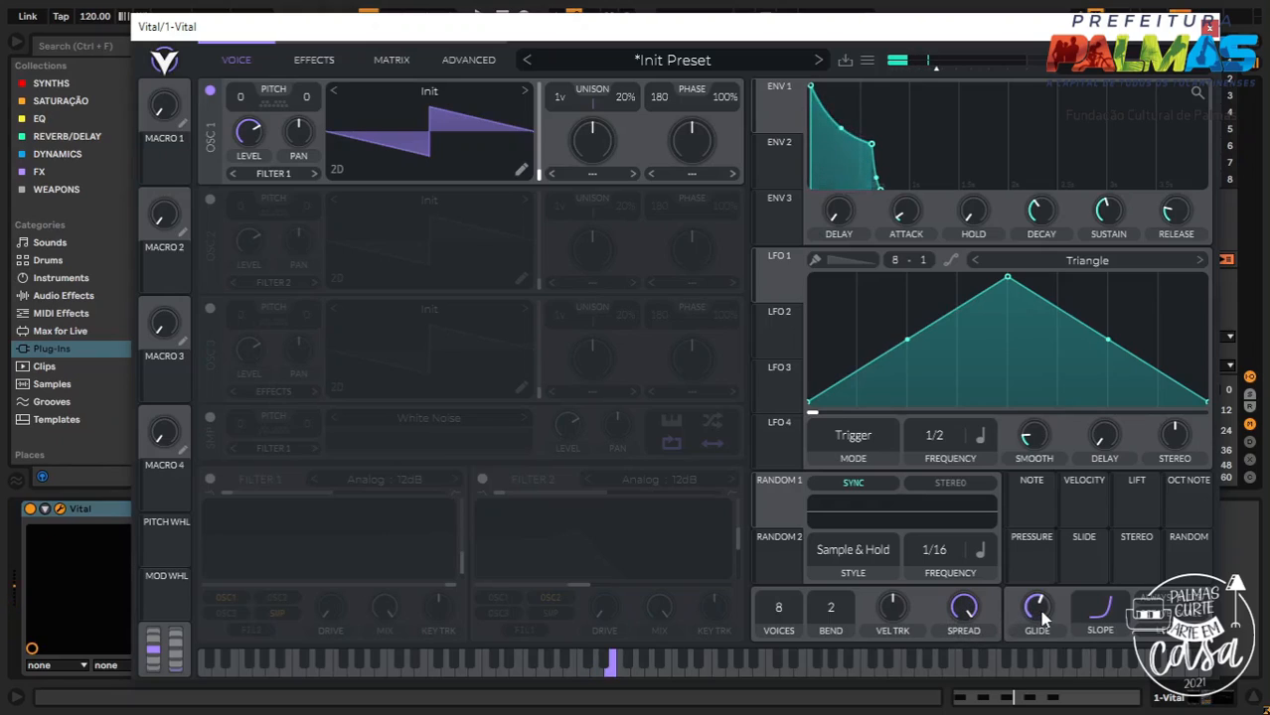
pyautogui.moveTo(1100, 624); pyautogui.dragTo(1076, 371)
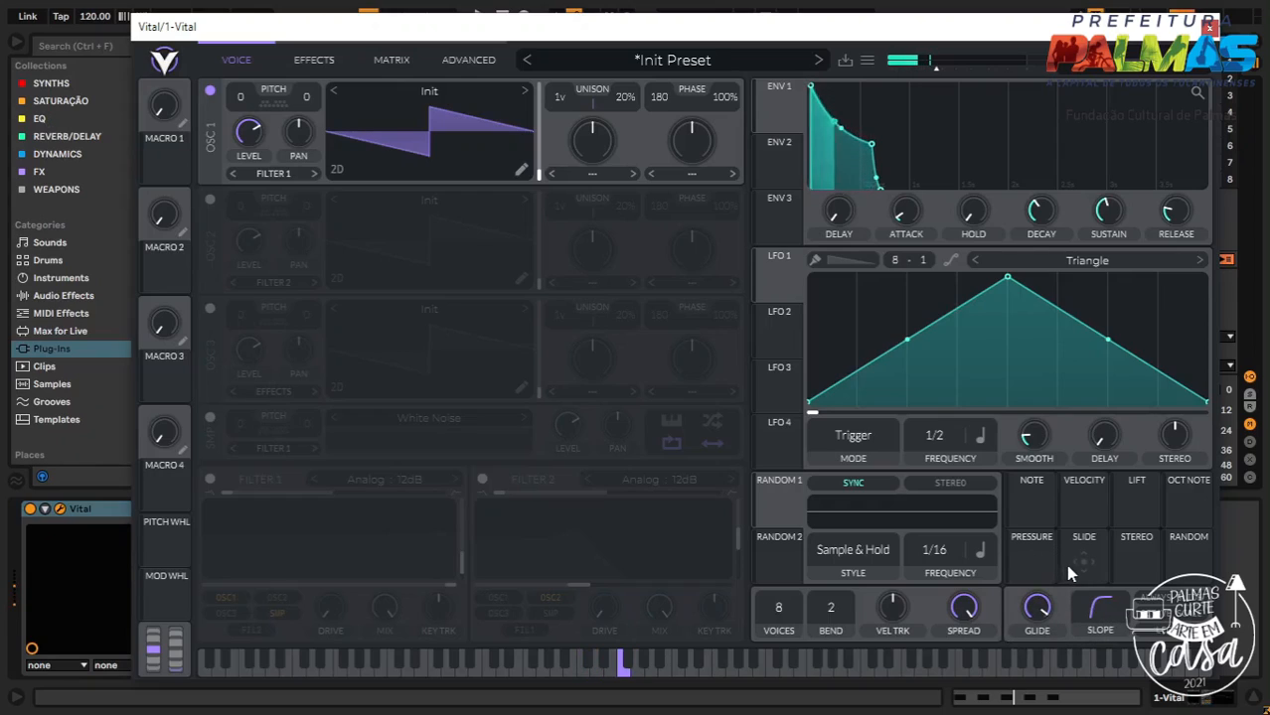
pyautogui.moveTo(1103, 609); pyautogui.dragTo(1097, 623)
pyautogui.doubleClick(1097, 623)
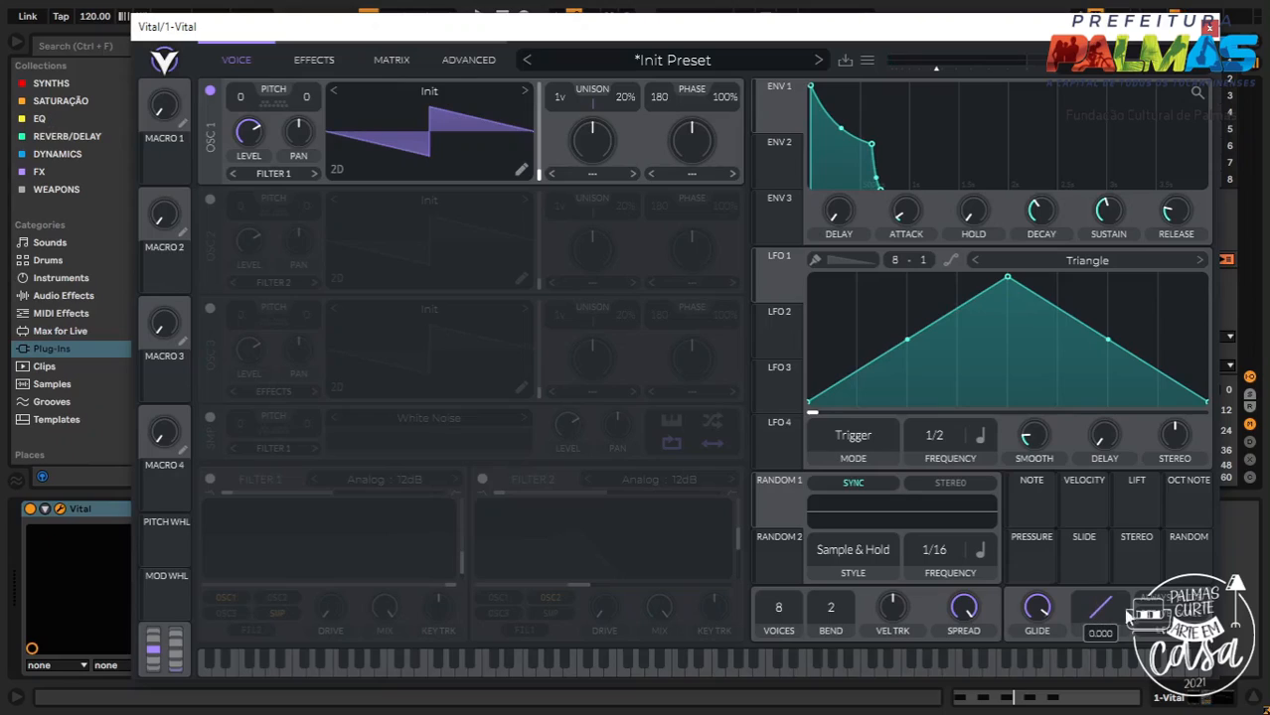
pyautogui.moveTo(1037, 624)
pyautogui.moveTo(1110, 618); pyautogui.dragTo(1120, 632)
pyautogui.doubleClick(1105, 624)
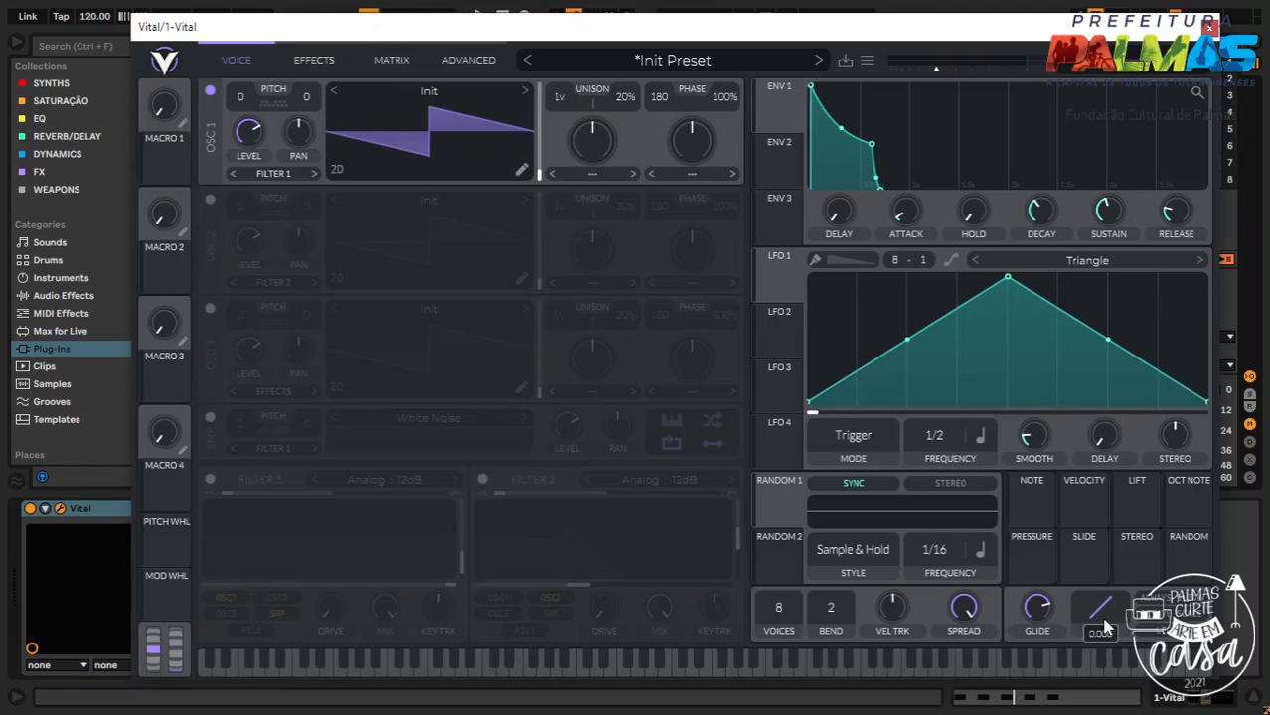
pyautogui.doubleClick(1034, 610)
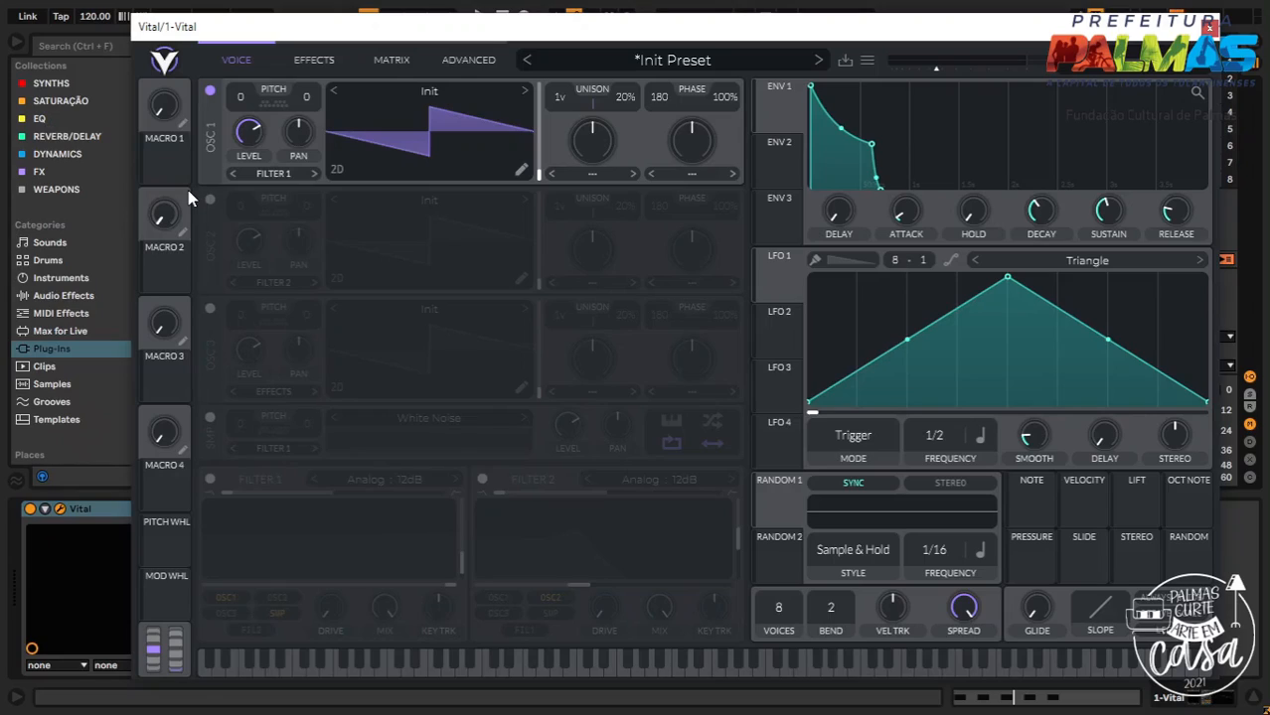
# Browse the wavetables of oscillator 1 and load Classic Blend
pyautogui.click(529, 90)
pyautogui.click(524, 90)
pyautogui.click(524, 90)
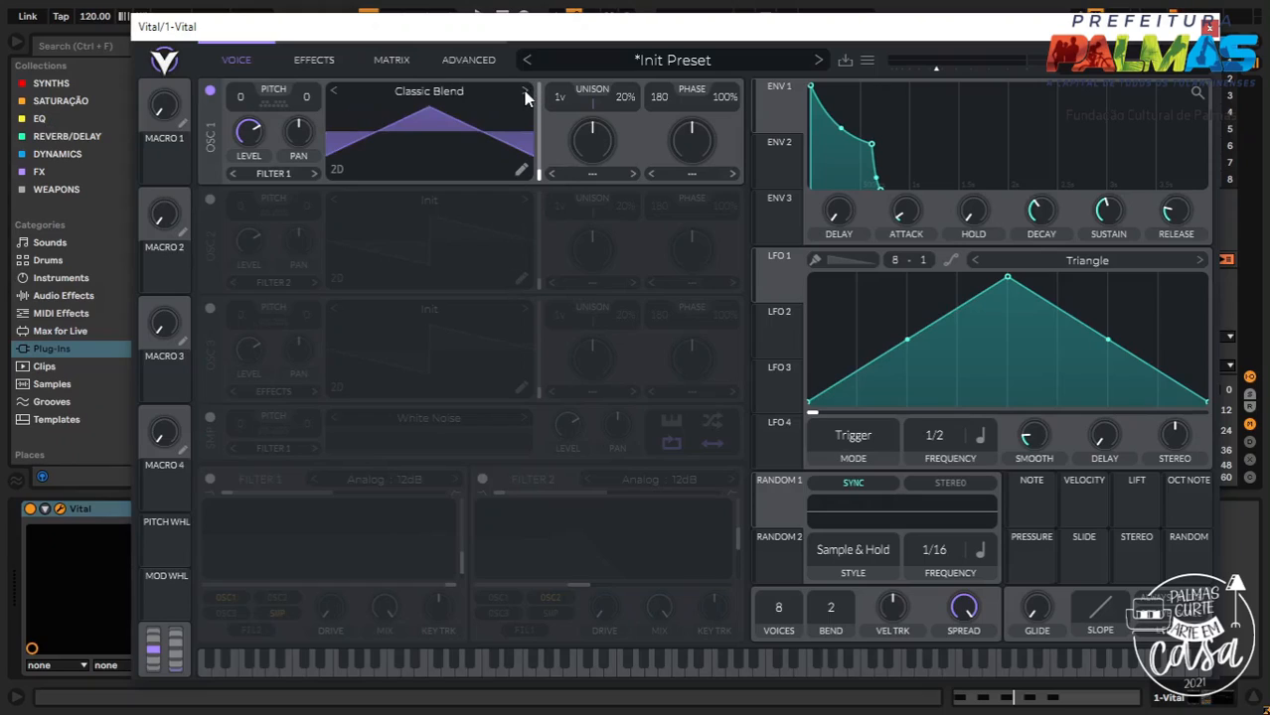
pyautogui.click(523, 90)
pyautogui.click(524, 90)
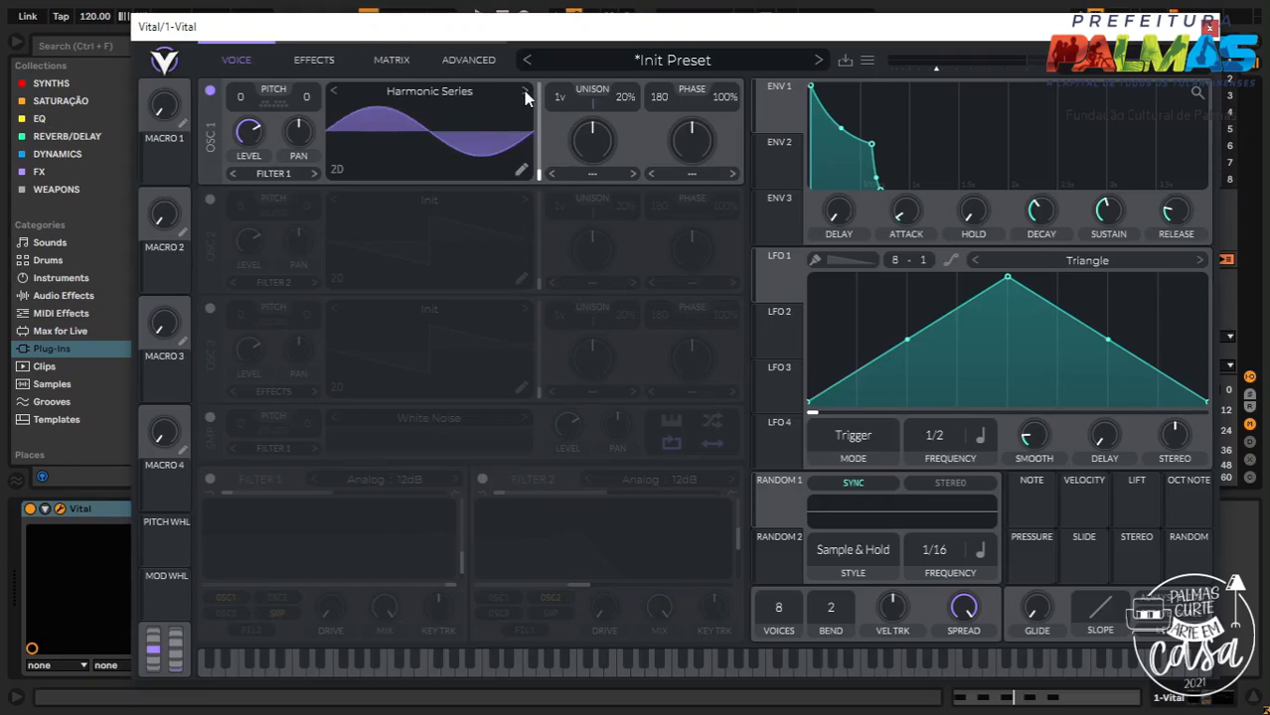
pyautogui.click(333, 90)
pyautogui.click(333, 91)
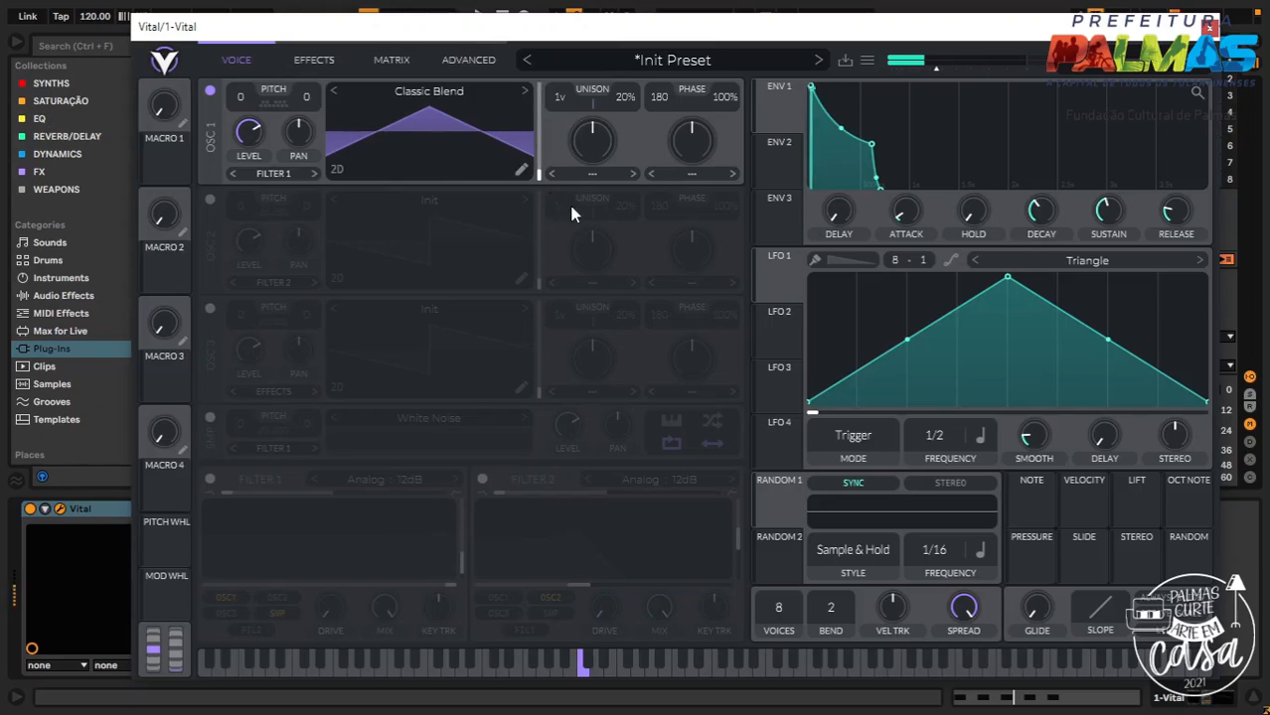
# Assign Macro 1 to oscillator 1's wavetable position and sweep the macro to move through the wavetable
pyautogui.moveTo(538, 177)
pyautogui.mouseDown()
pyautogui.moveTo(542, 67)
pyautogui.moveTo(535, 174)
pyautogui.moveTo(531, 65)
pyautogui.moveTo(533, 175)
pyautogui.mouseUp()
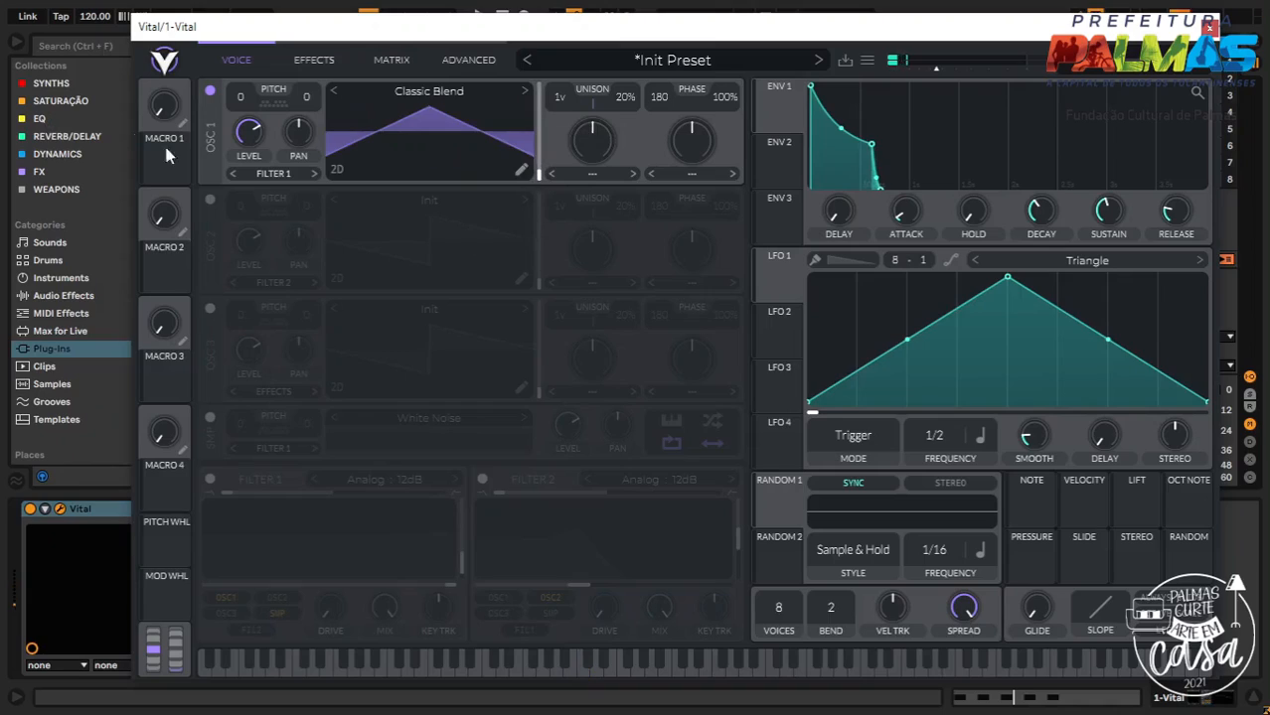
pyautogui.moveTo(164, 156); pyautogui.dragTo(543, 174)
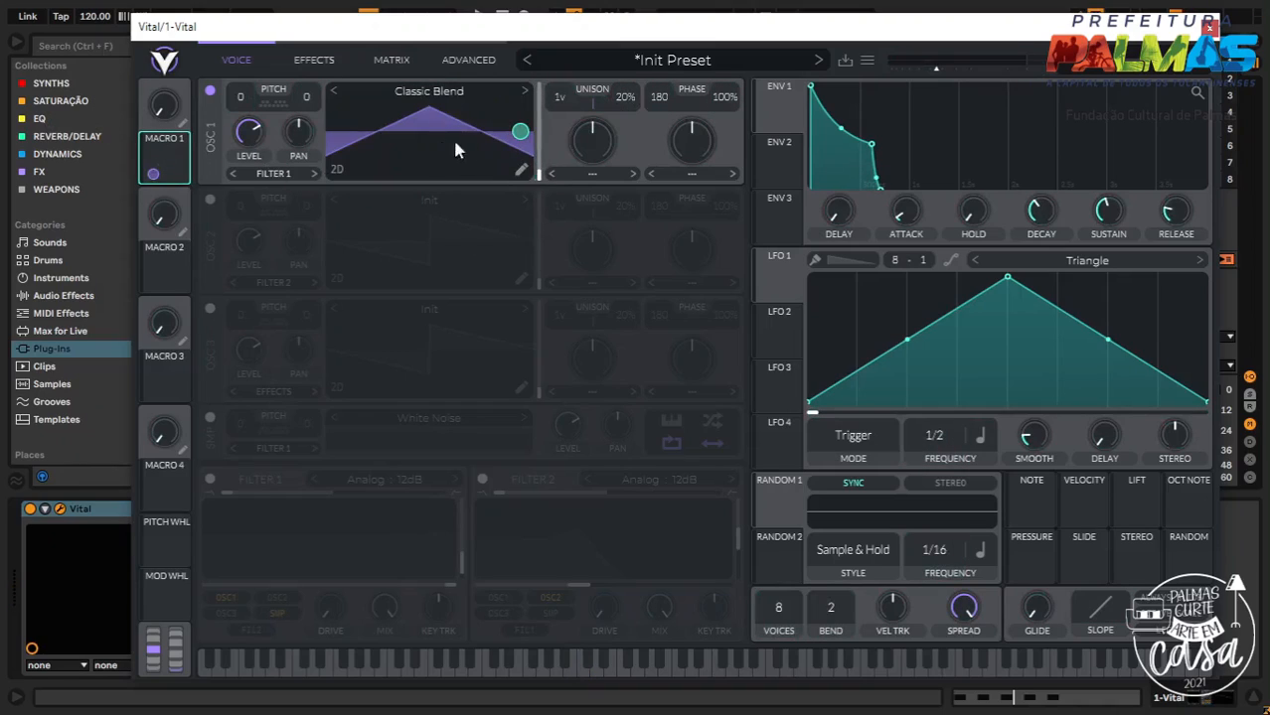
pyautogui.moveTo(164, 108); pyautogui.dragTo(231, 138)
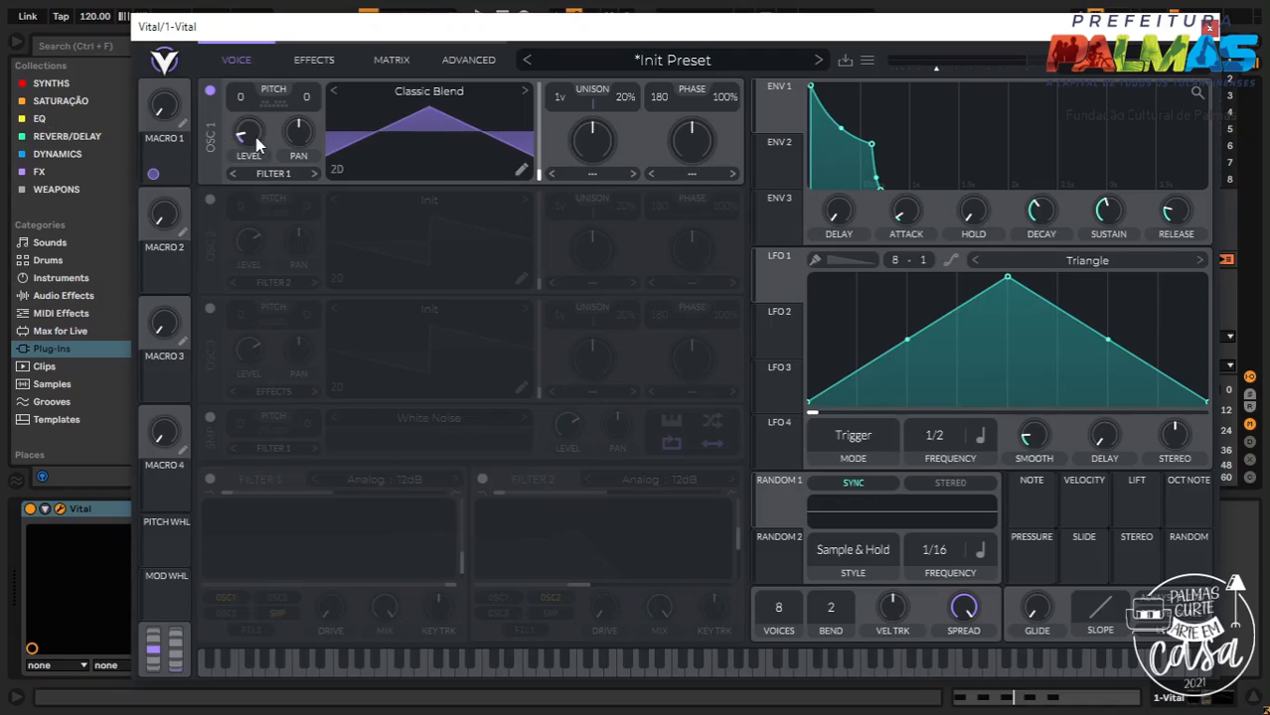
# Lower oscillator 1's level, assign Macro 1 to it as a second target and sweep the macro
pyautogui.moveTo(257, 144); pyautogui.dragTo(258, 121)
pyautogui.moveTo(269, 69); pyautogui.dragTo(252, 137)
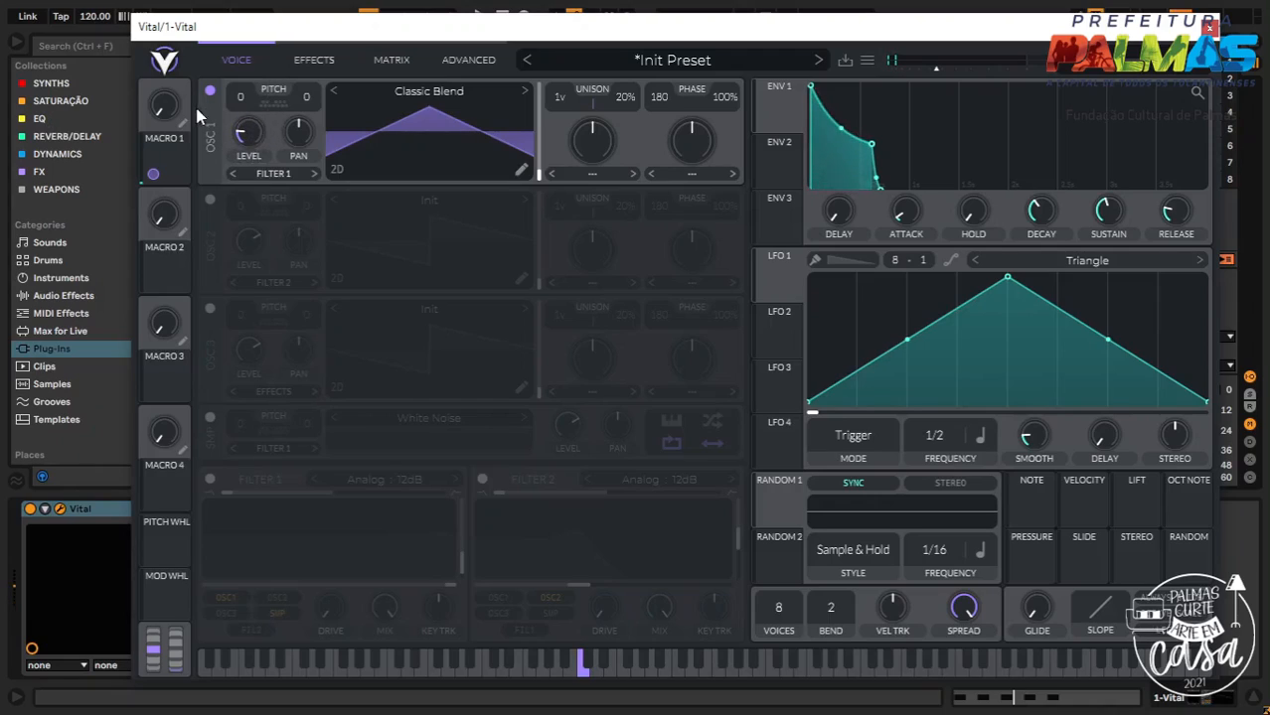
pyautogui.moveTo(154, 174); pyautogui.dragTo(242, 204)
pyautogui.moveTo(164, 104); pyautogui.dragTo(164, 74)
pyautogui.moveTo(181, 2); pyautogui.dragTo(185, 40)
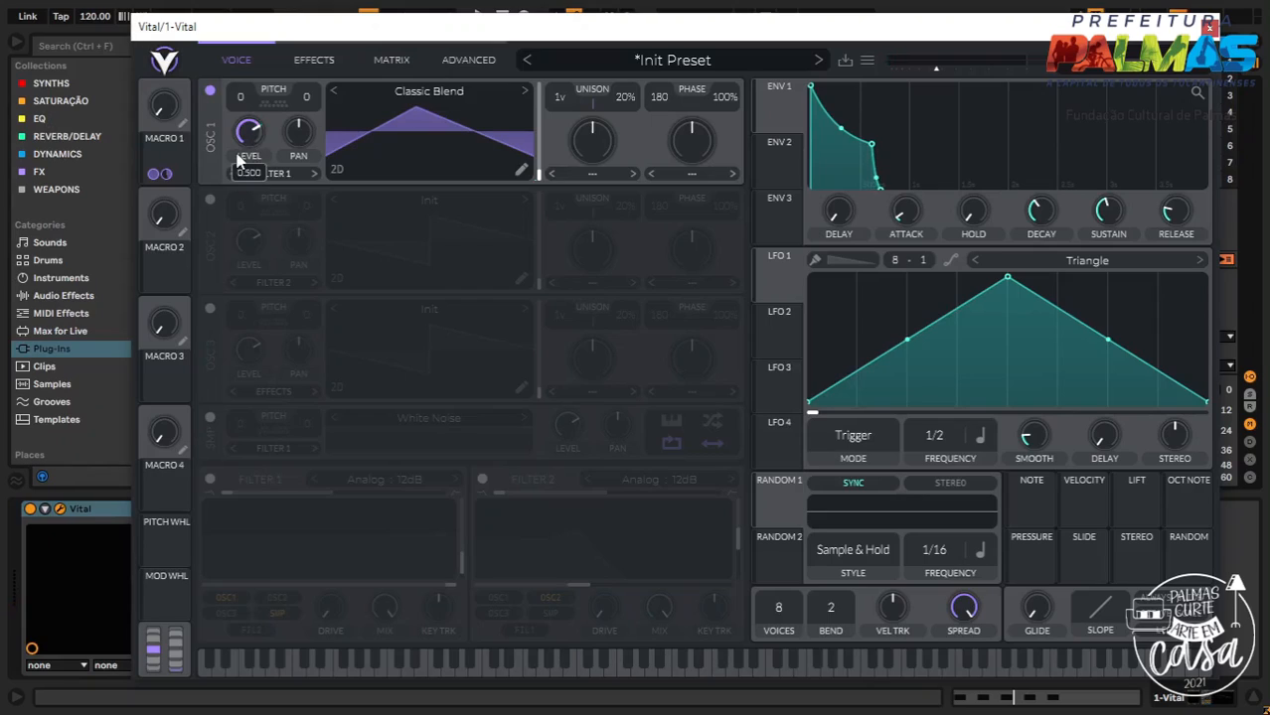
# Remove both Macro 1 modulations, from oscillator 1's wavetable position and from its level
pyautogui.rightClick(171, 159)
pyautogui.click(174, 162)
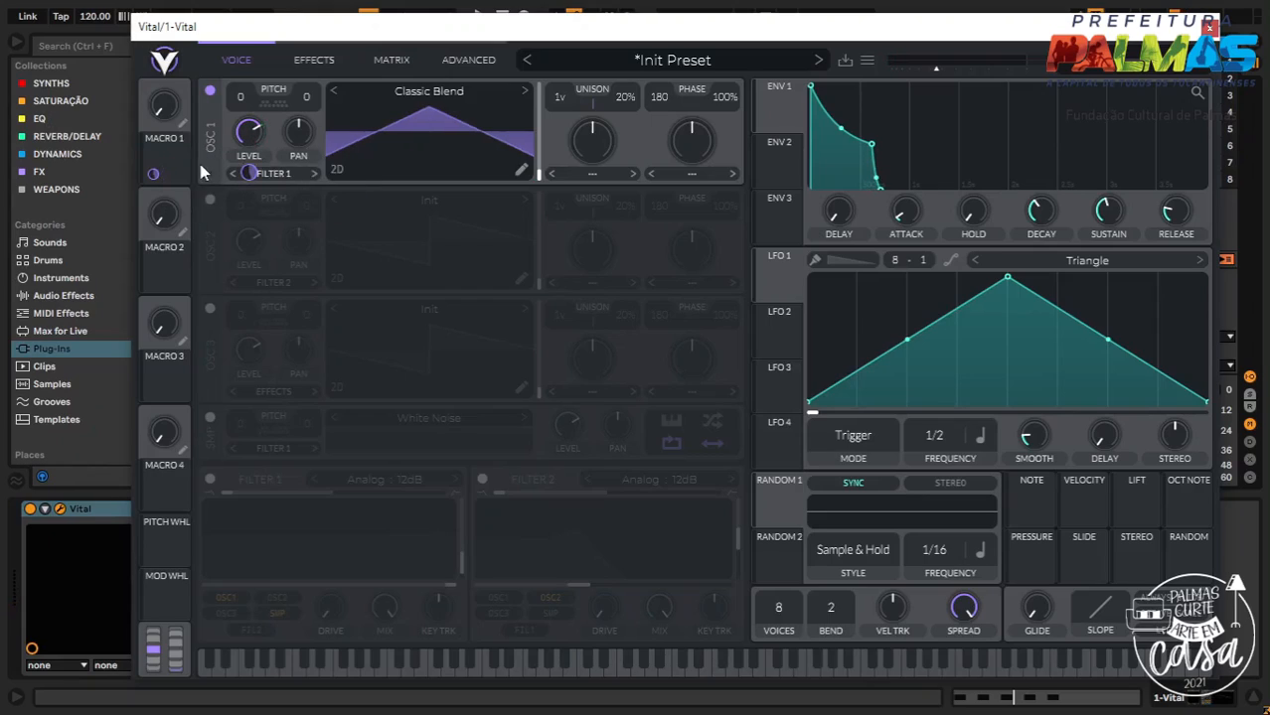
pyautogui.rightClick(162, 121)
pyautogui.click(167, 164)
pyautogui.rightClick(169, 164)
pyautogui.click(184, 164)
# Enable Filter 1 temporarily, move the mod and pitch wheels to demonstrate them, and disable the filter again
pyautogui.click(210, 481)
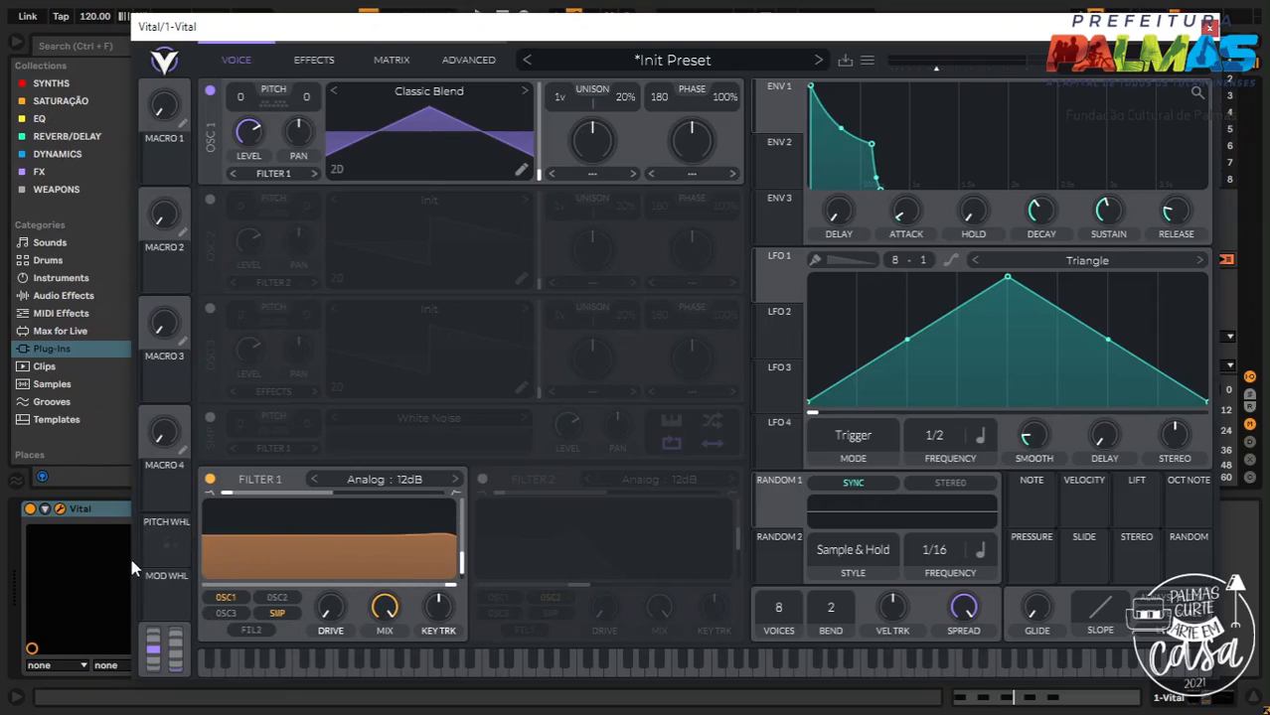
pyautogui.moveTo(176, 668)
pyautogui.mouseDown()
pyautogui.moveTo(185, 563)
pyautogui.moveTo(176, 668)
pyautogui.mouseUp()
pyautogui.moveTo(155, 666)
pyautogui.moveTo(155, 665); pyautogui.dragTo(173, 597)
pyautogui.click(209, 480)
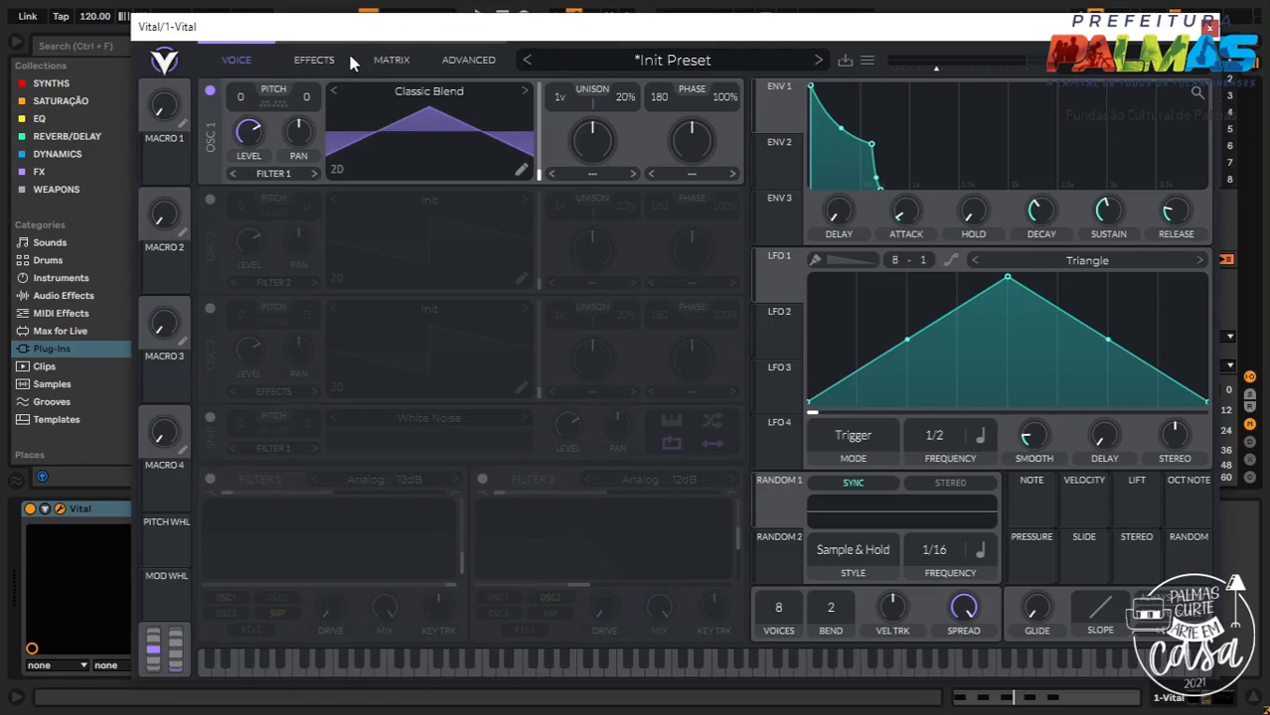
# In the modulation matrix, route Lfo 1 to the Filter 1 Cutoff destination in the first row
pyautogui.click(390, 62)
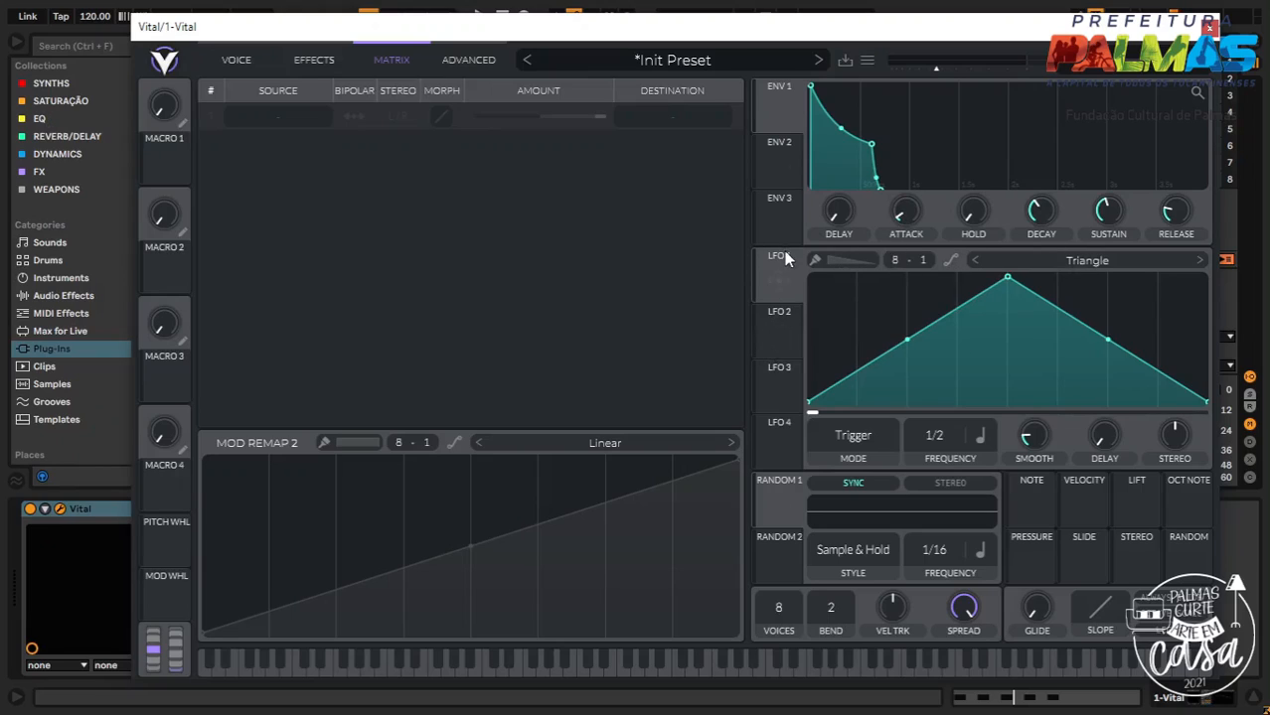
pyautogui.click(236, 60)
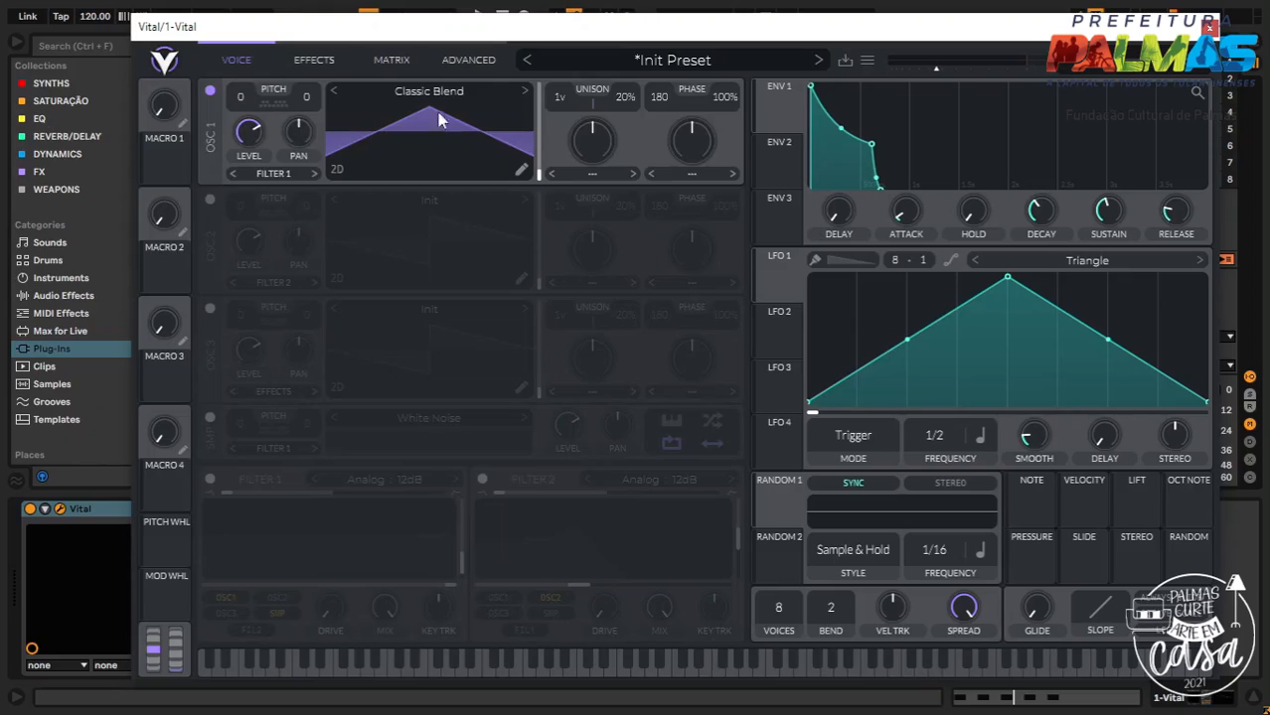
pyautogui.click(394, 58)
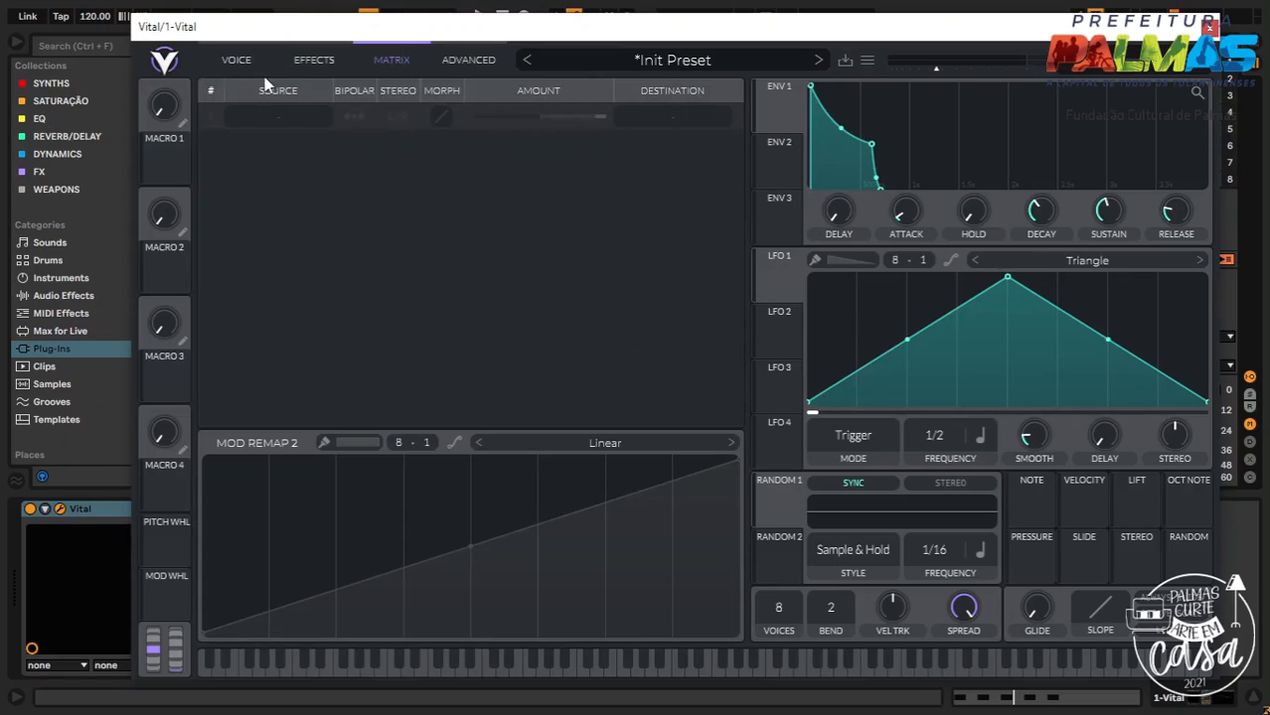
pyautogui.moveTo(777, 294)
pyautogui.click(281, 116)
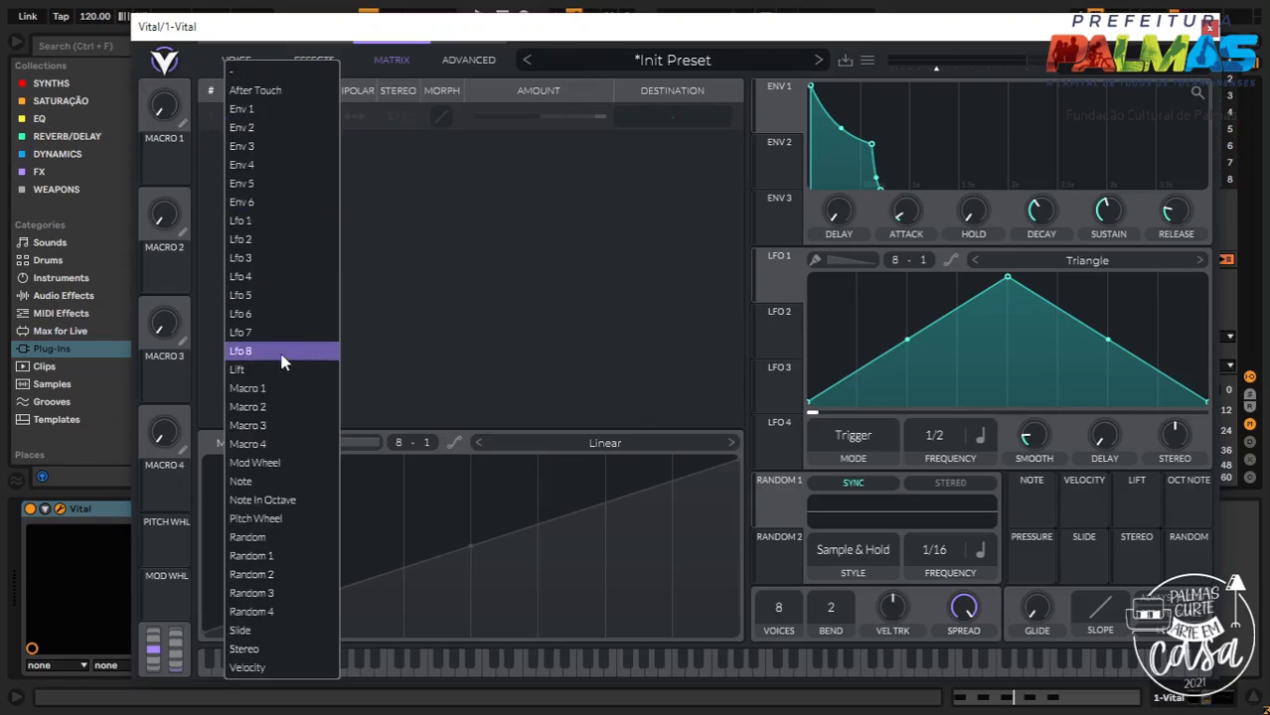
pyautogui.click(259, 219)
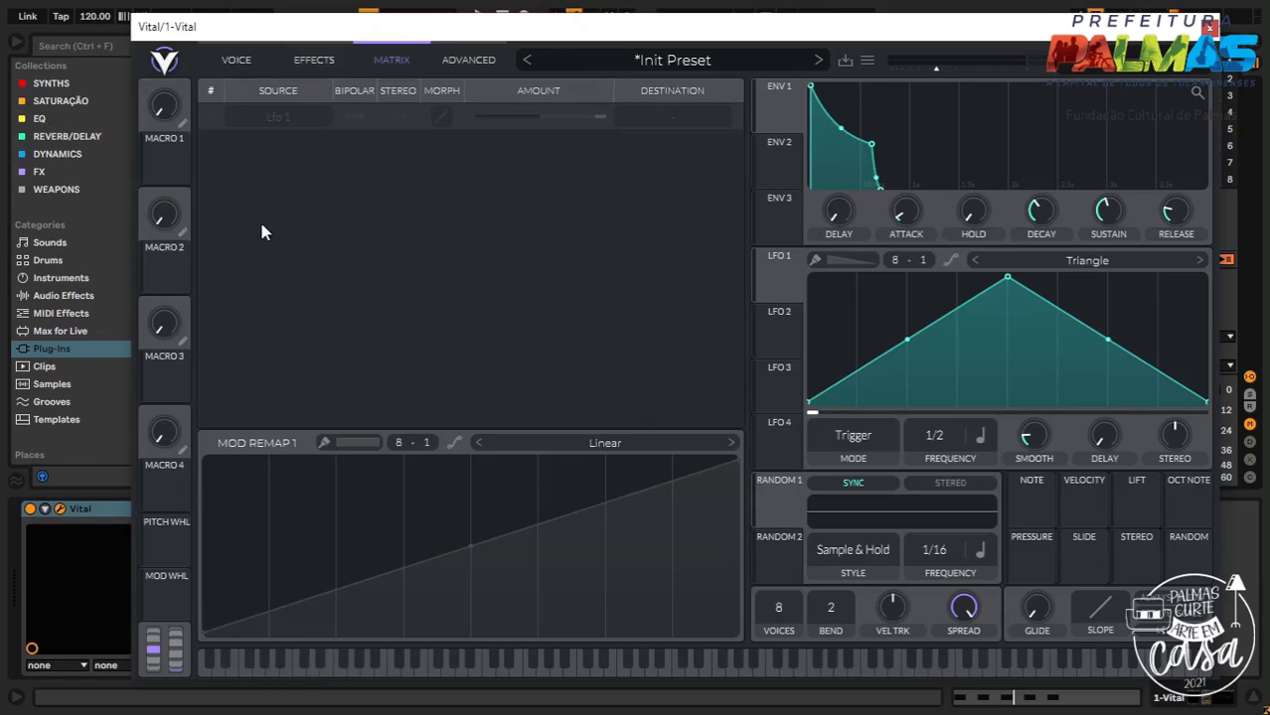
pyautogui.click(662, 117)
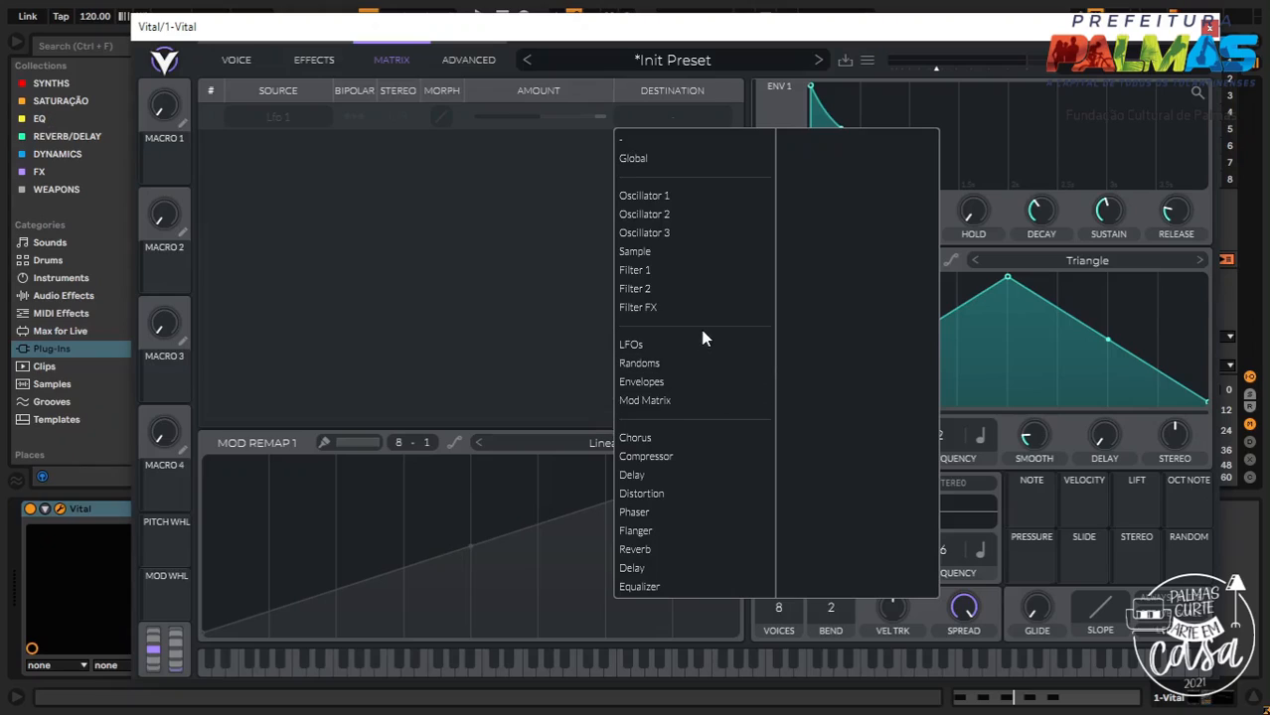
pyautogui.click(674, 271)
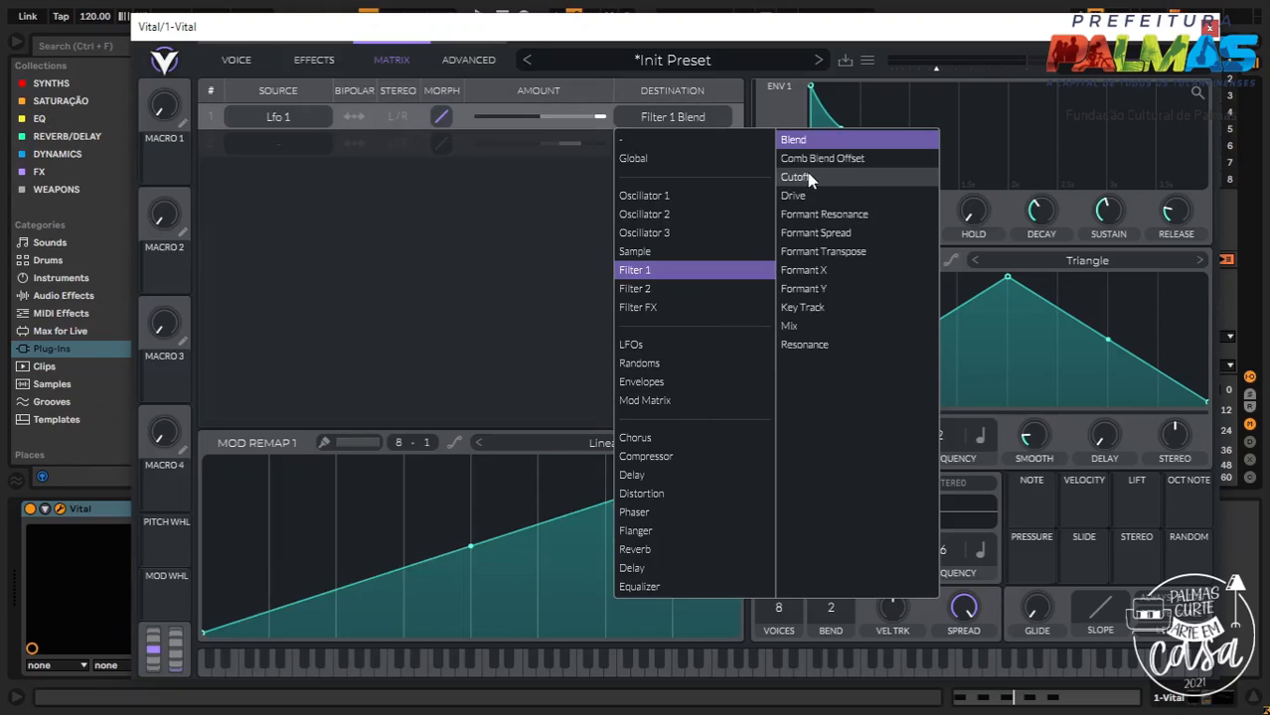
pyautogui.click(808, 179)
pyautogui.click(501, 226)
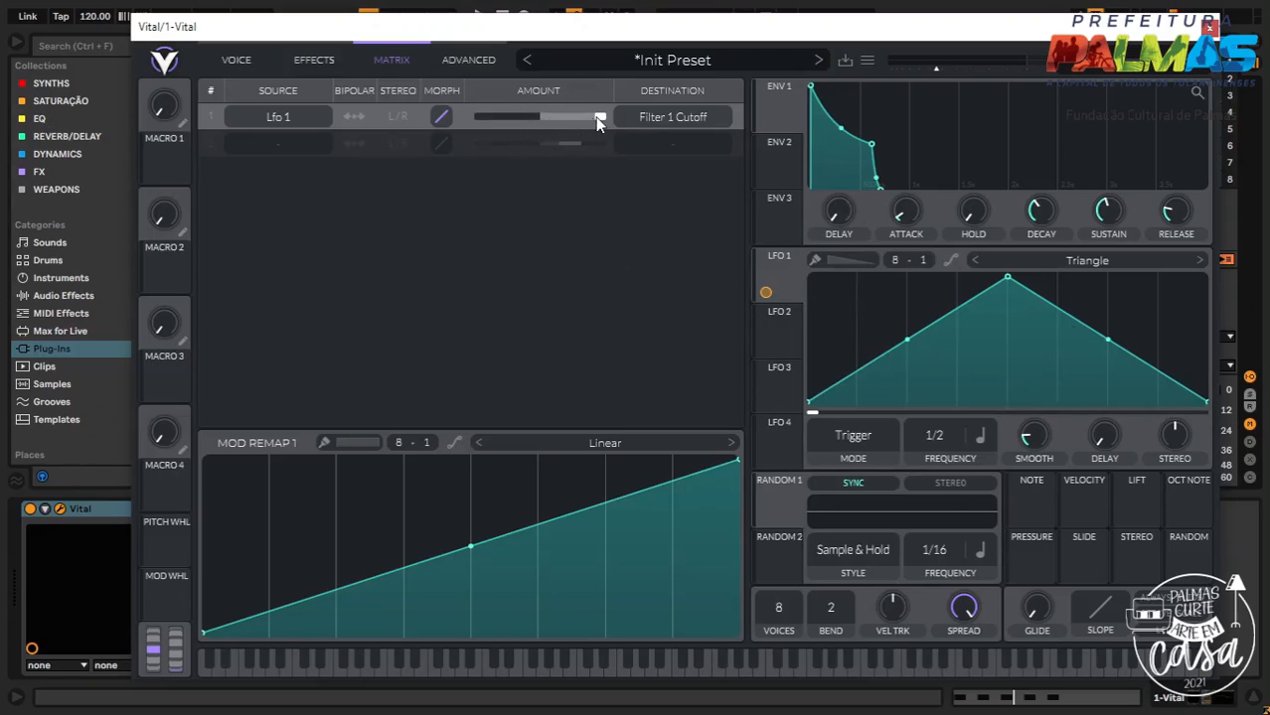
pyautogui.moveTo(600, 120)
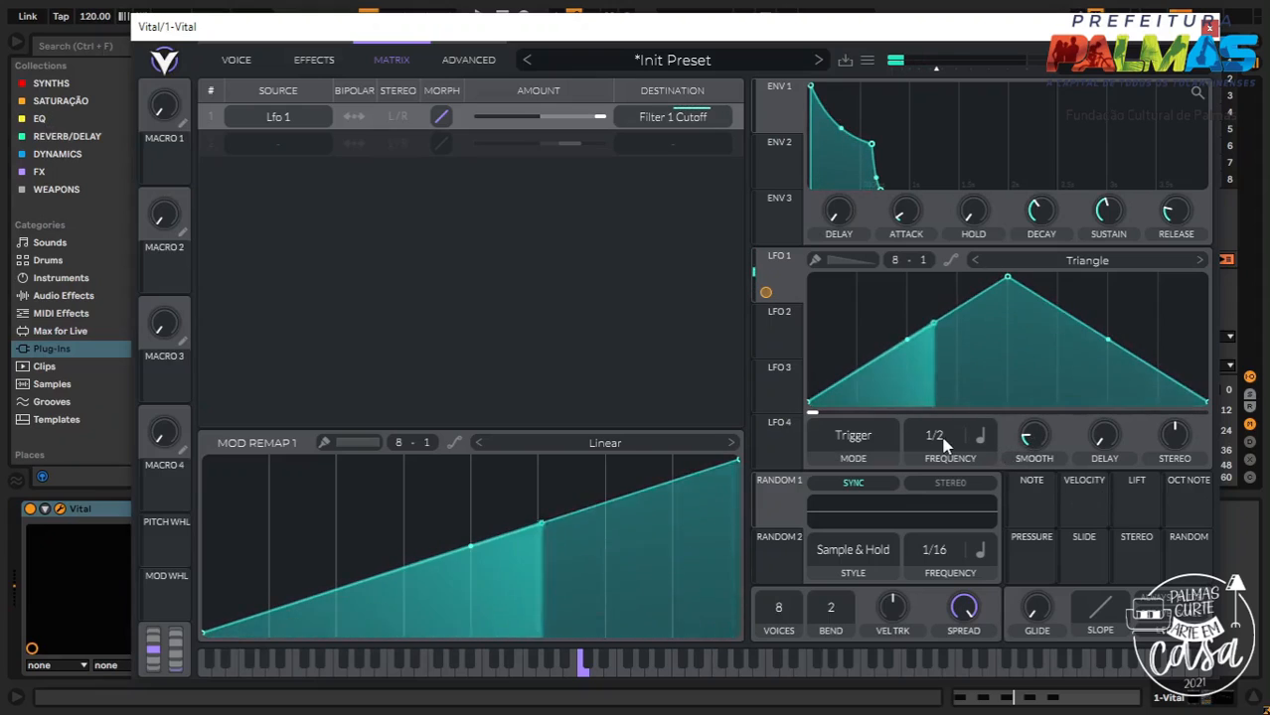
# Return to the voice view, enable Filter 1 and lower its cutoff close to the minimum
pyautogui.click(236, 60)
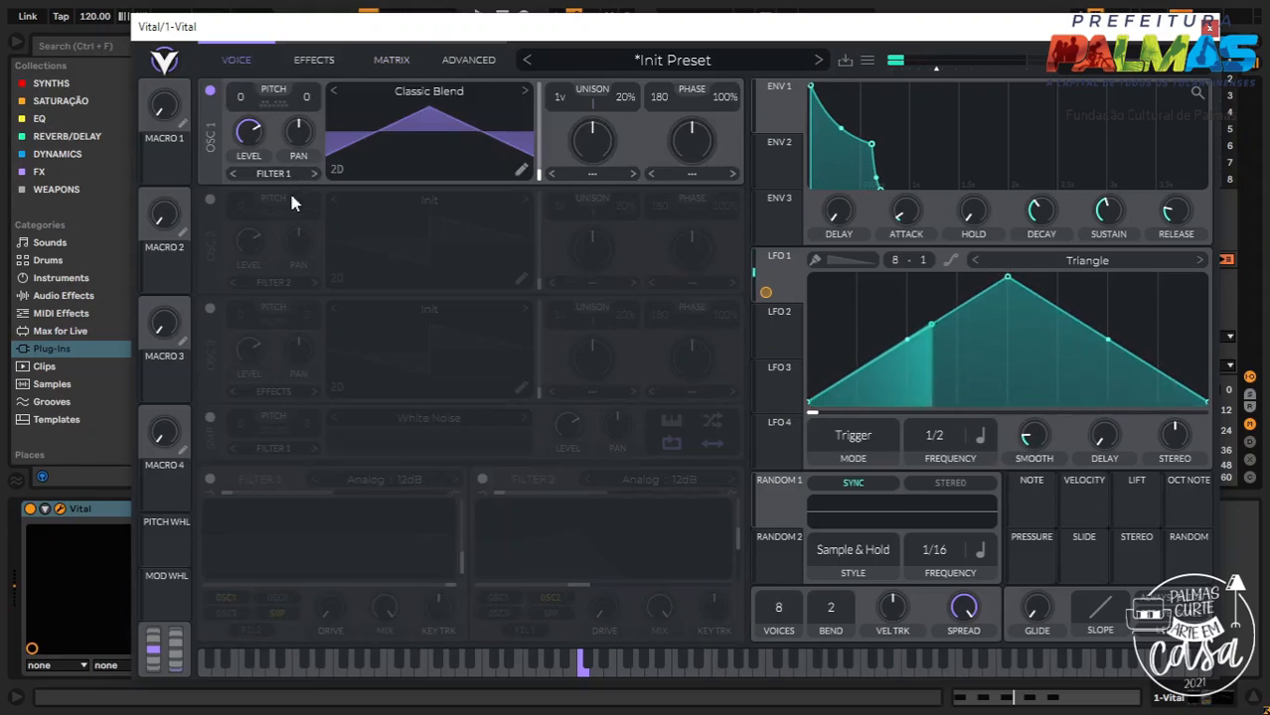
pyautogui.click(207, 478)
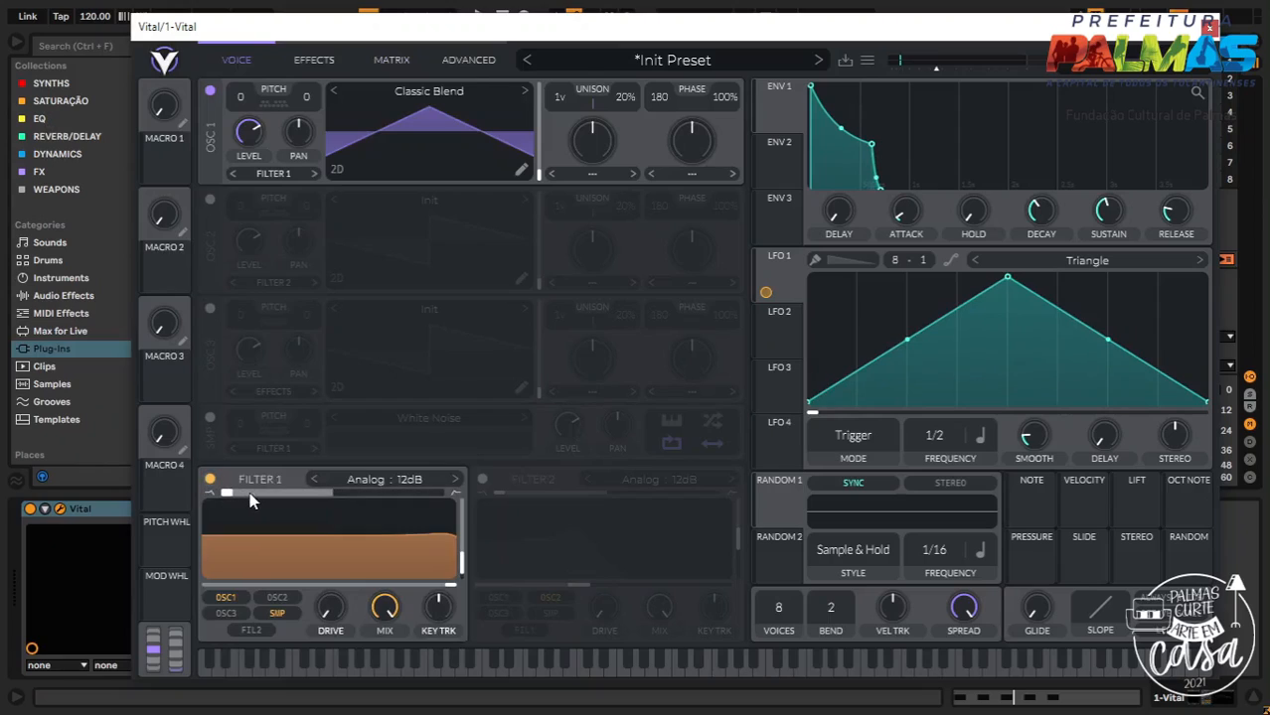
pyautogui.moveTo(449, 586); pyautogui.dragTo(236, 594)
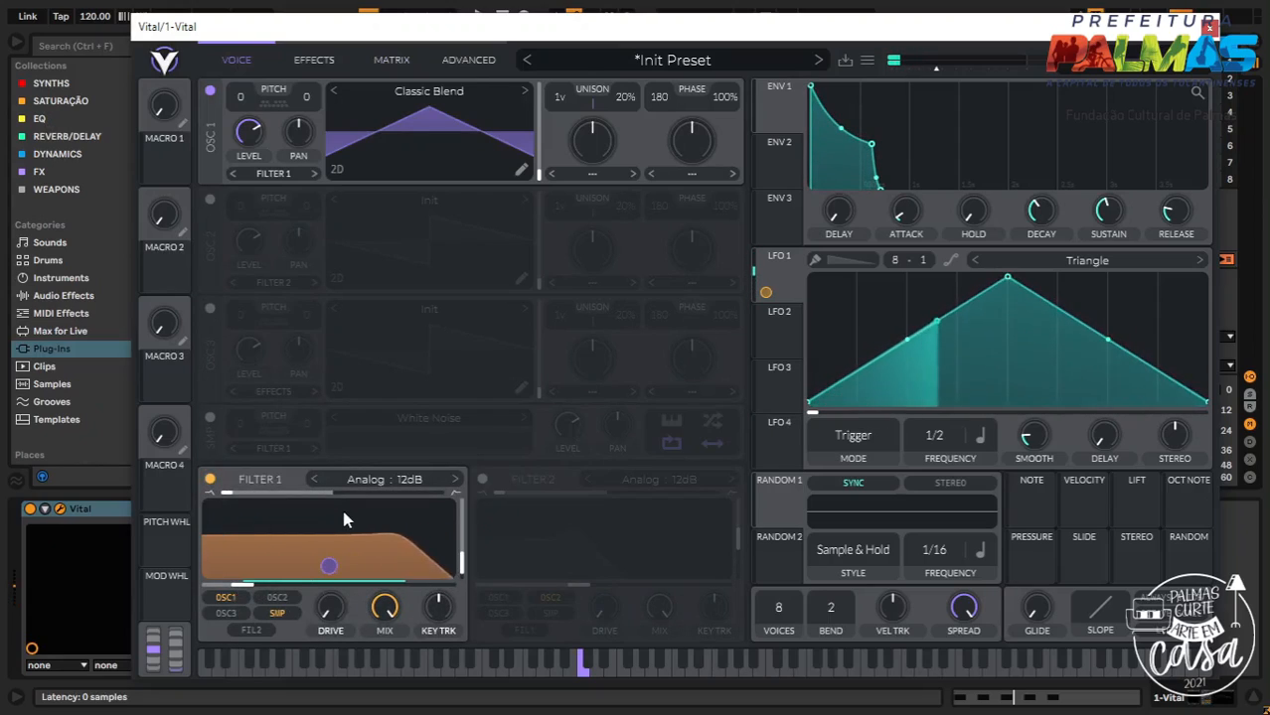
# Audition the modulated filter with notes in different octaves, raising Filter 1's cutoff and the output volume
pyautogui.press('x')
pyautogui.press('f')
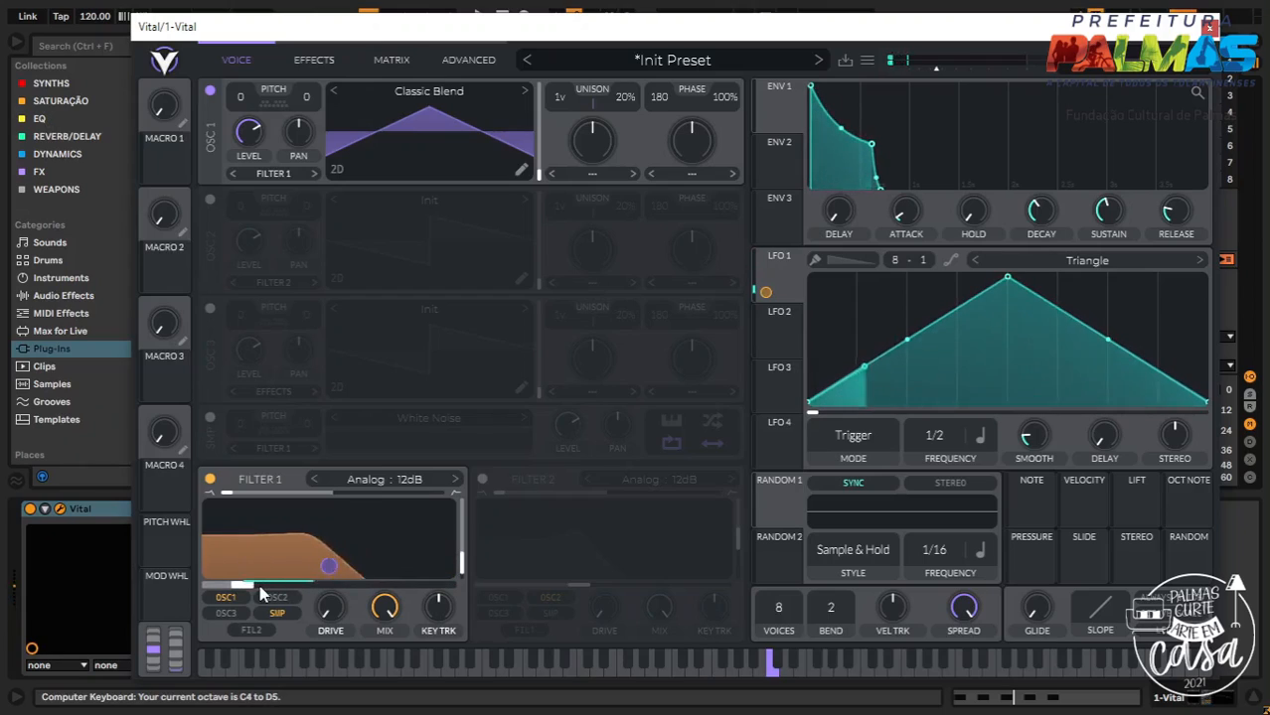
pyautogui.press('z')
pyautogui.press('f')
pyautogui.moveTo(250, 595); pyautogui.dragTo(437, 592)
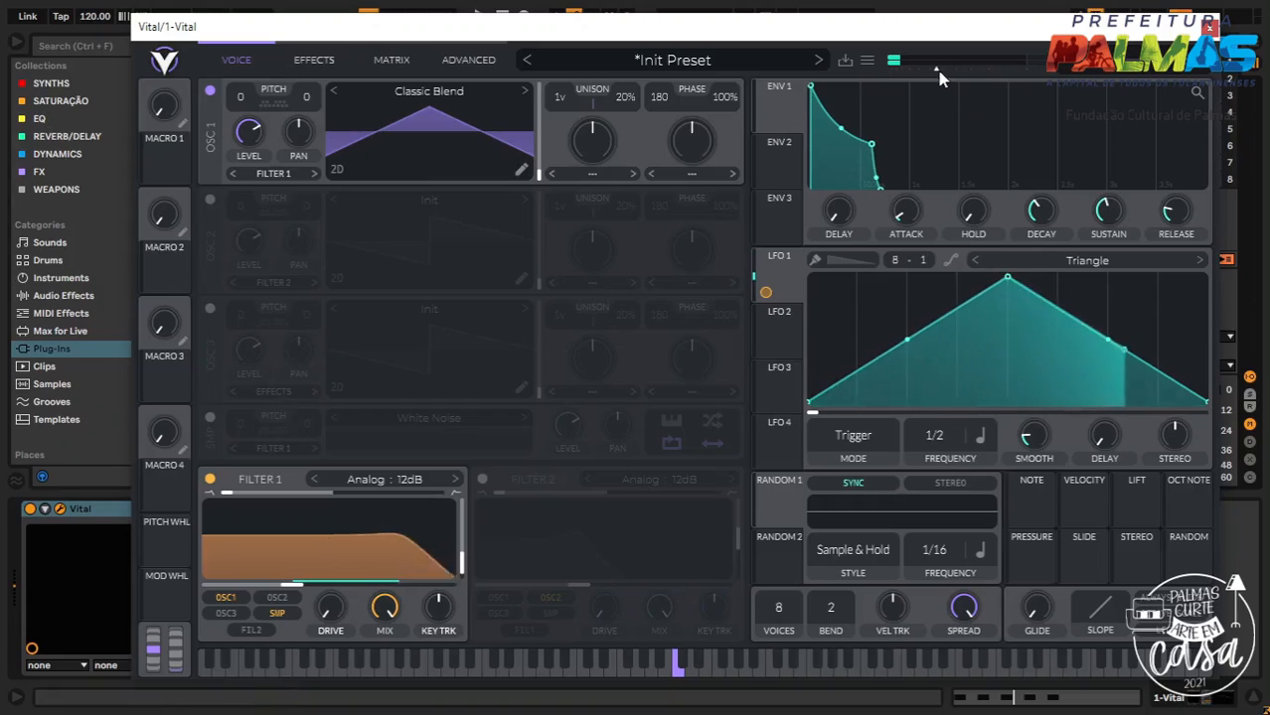
pyautogui.moveTo(962, 71)
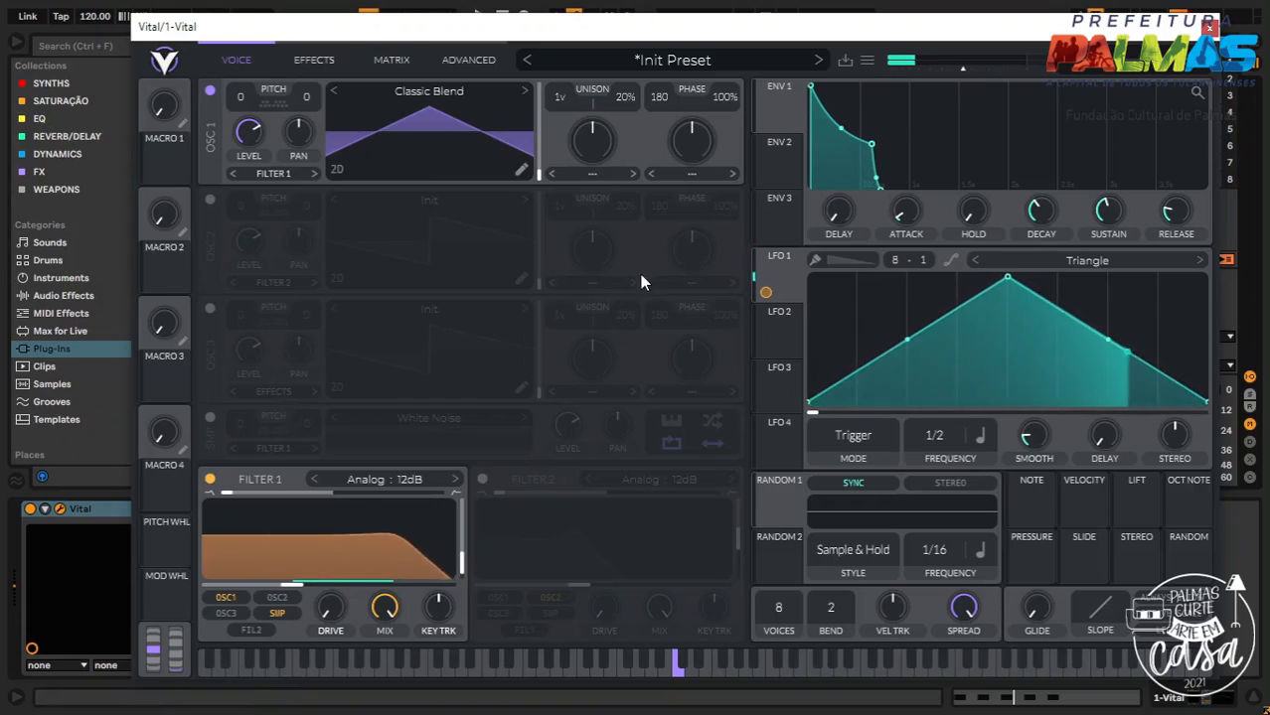
# Make the Lfo 1 to Filter 1 Cutoff modulation bipolar in the matrix and return to the voice view
pyautogui.click(411, 56)
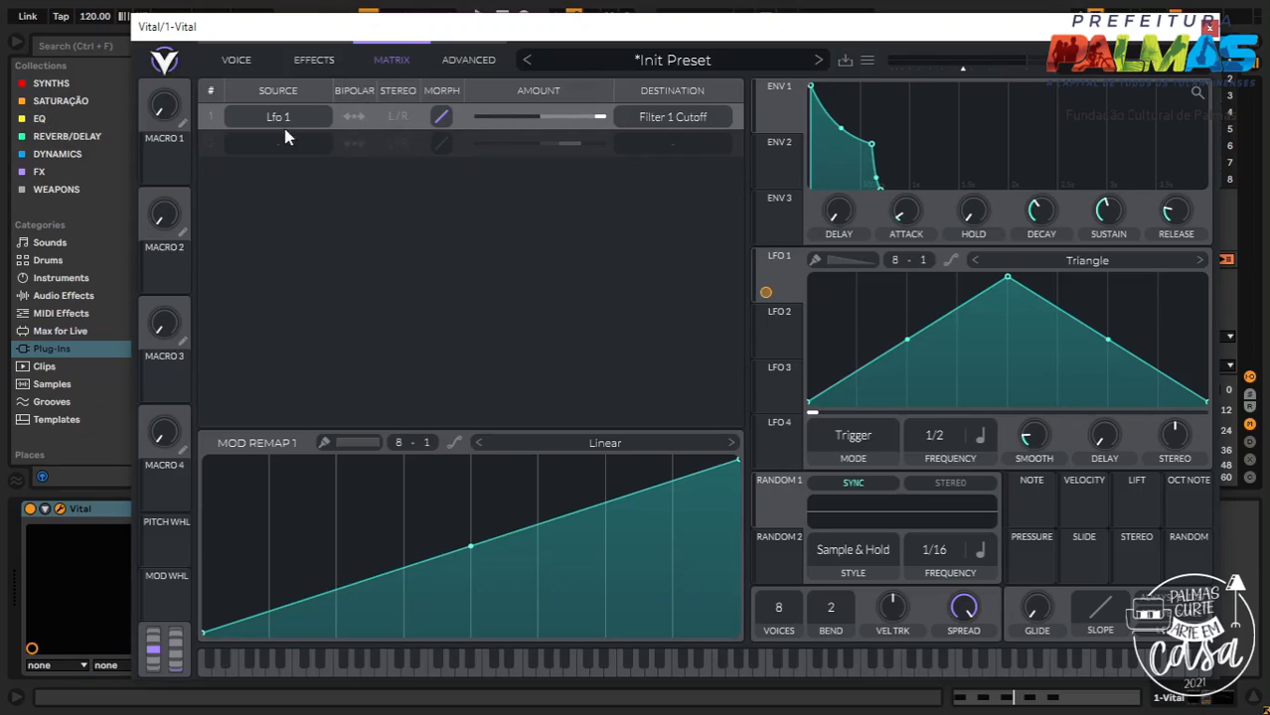
pyautogui.click(350, 118)
pyautogui.click(234, 62)
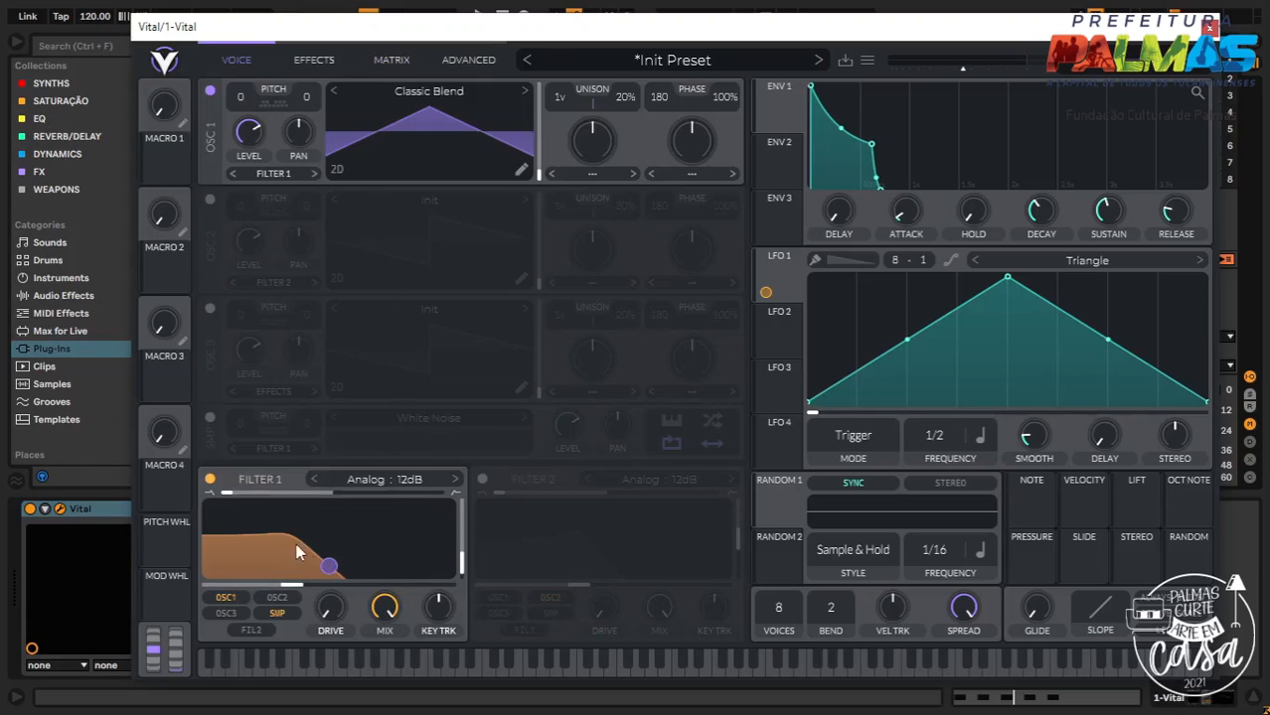
# Play a note through the modulated filter, adjusting Filter 1's cutoff and setting its Lfo 1 modulation amount to 128
pyautogui.press('a')
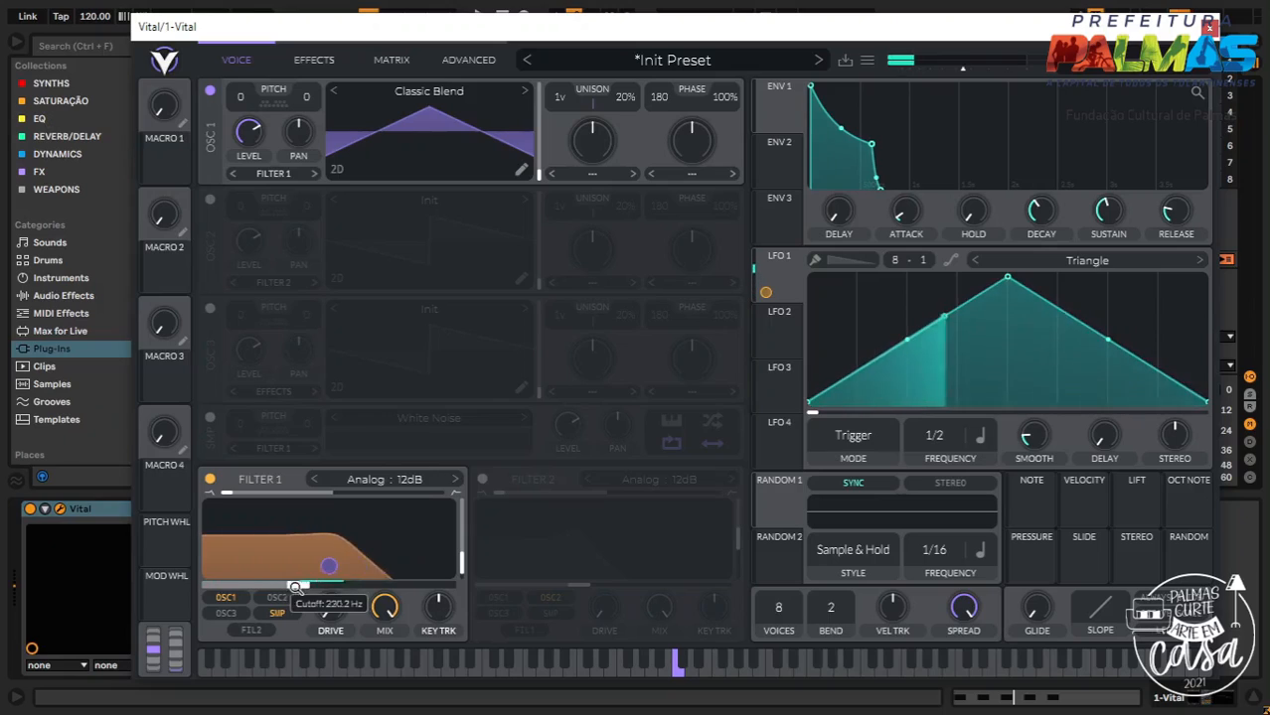
pyautogui.click(392, 60)
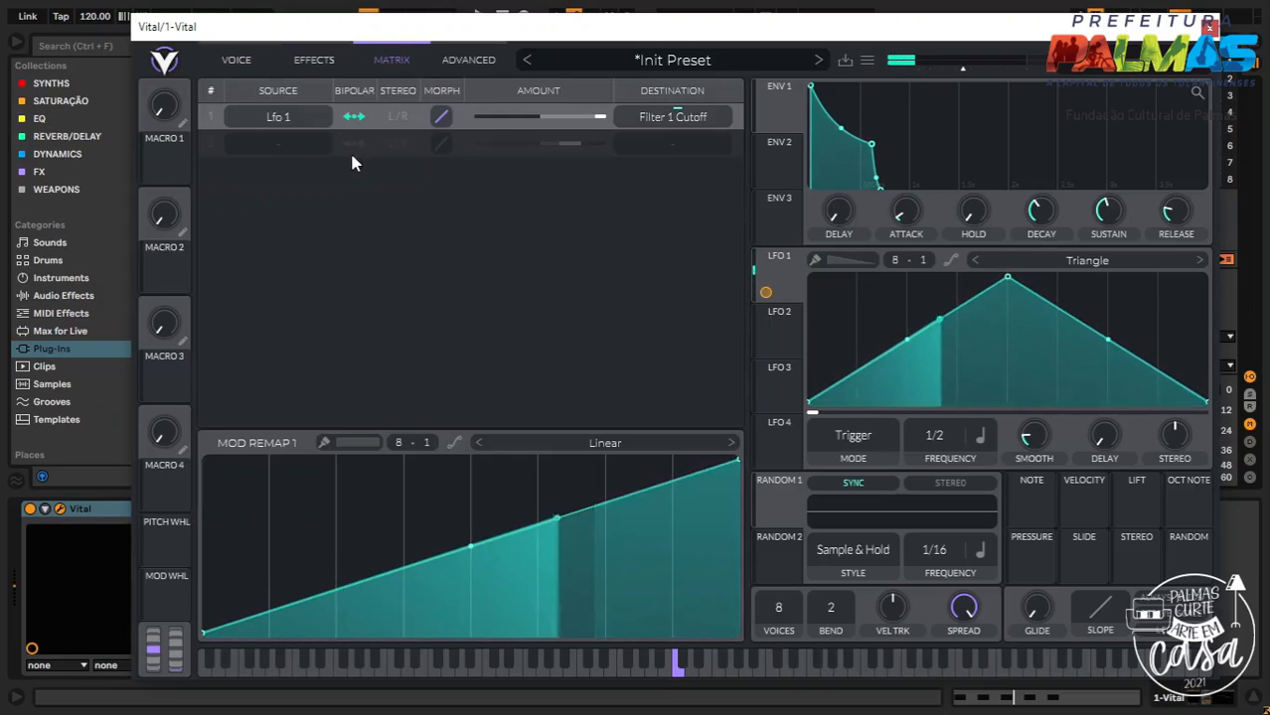
pyautogui.click(237, 60)
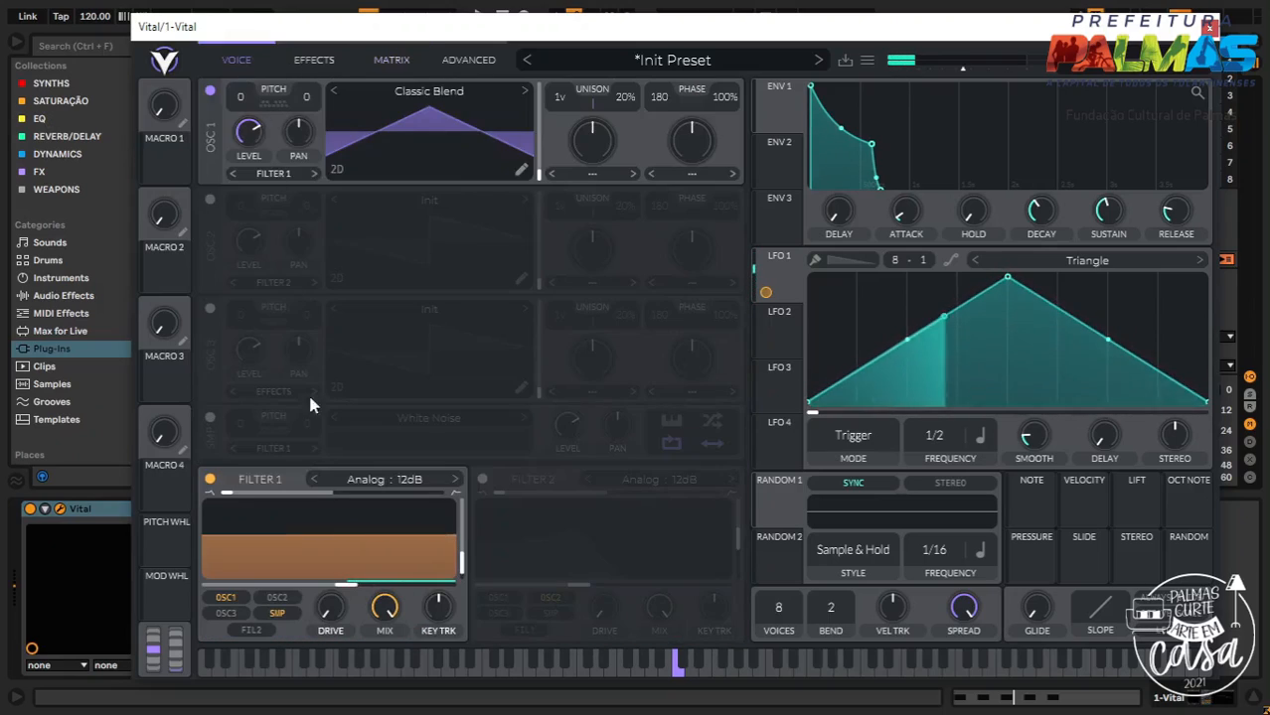
pyautogui.moveTo(353, 586); pyautogui.dragTo(320, 587)
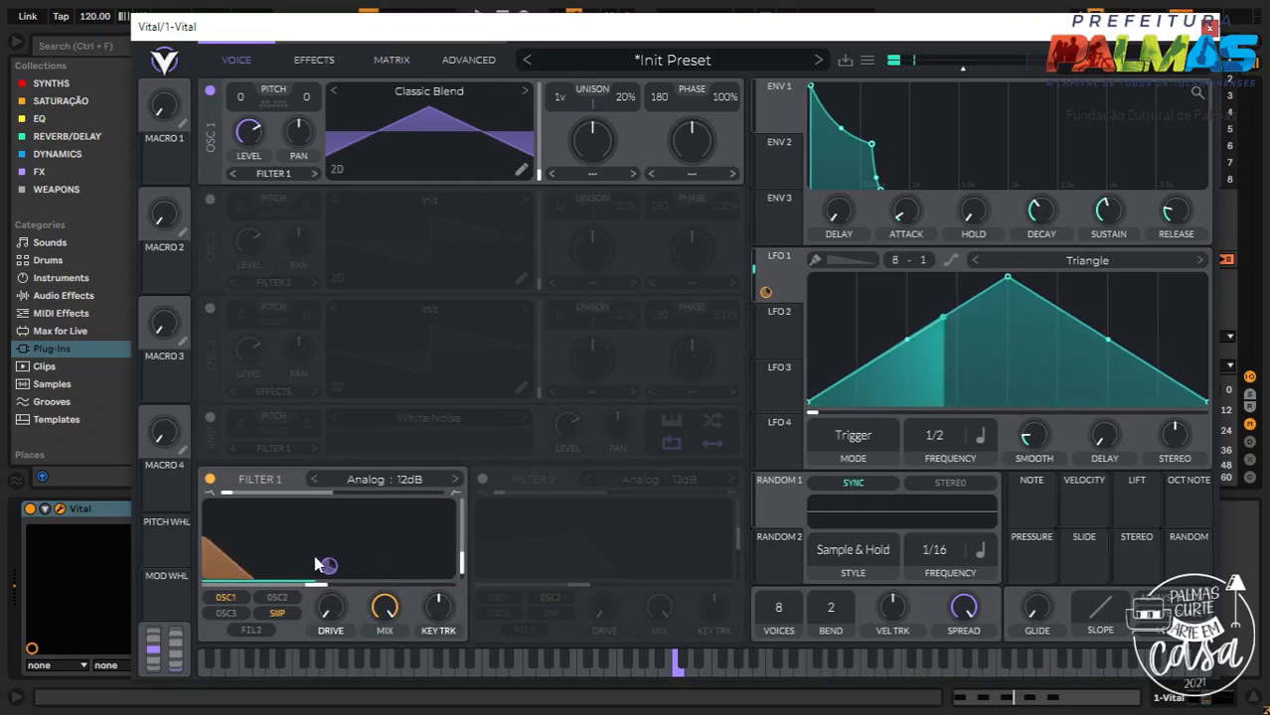
pyautogui.moveTo(331, 565)
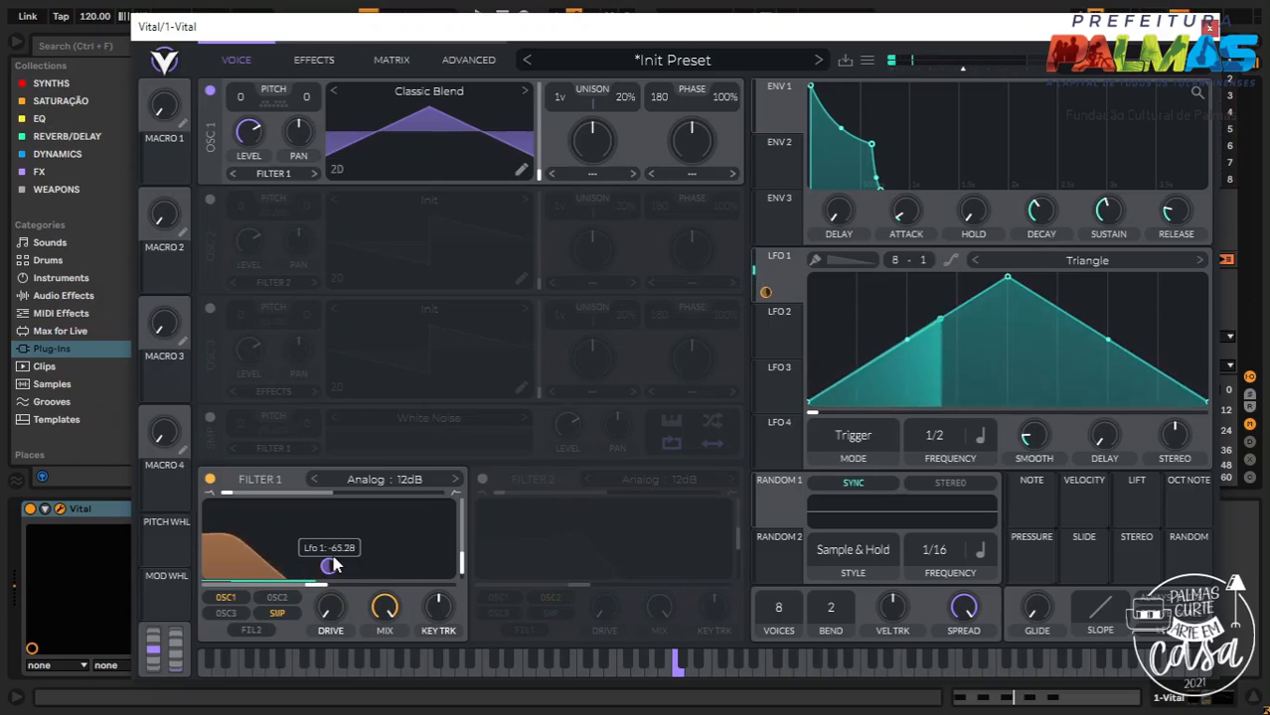
pyautogui.moveTo(334, 565); pyautogui.dragTo(334, 581)
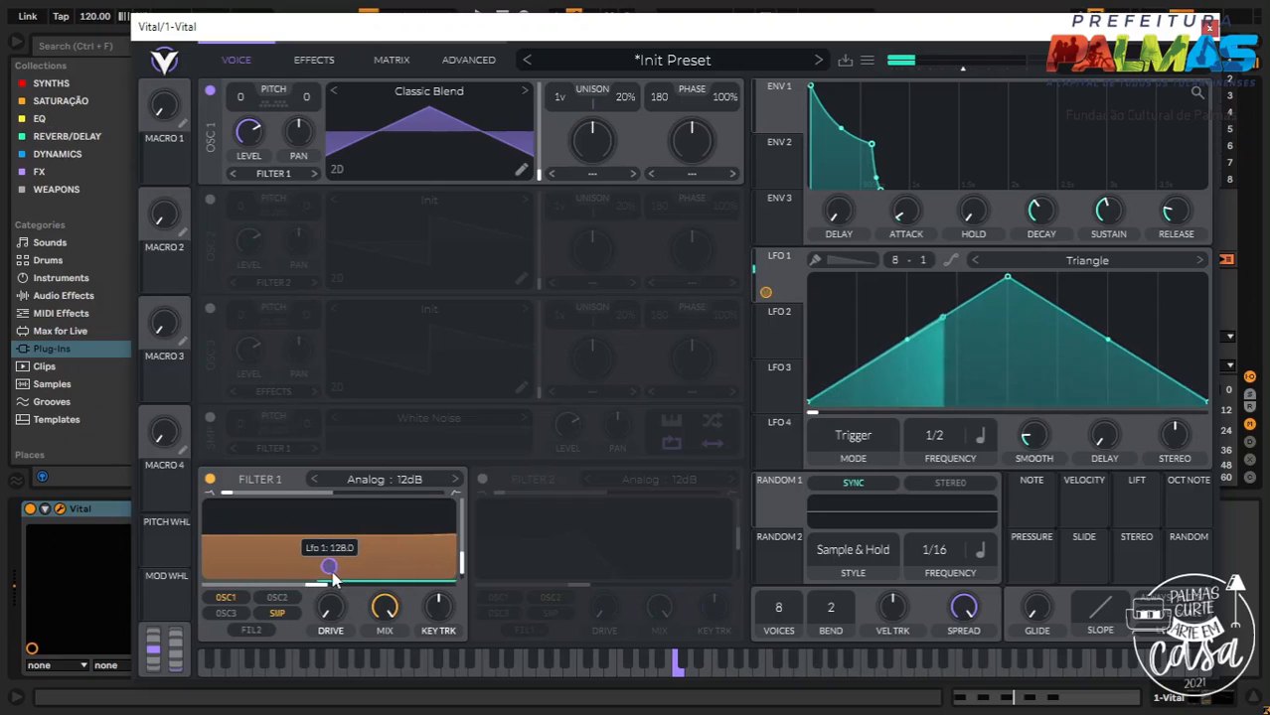
# Reduce the amount of the Lfo 1 to Filter 1 Cutoff modulation in the matrix to about half its positive range
pyautogui.click(336, 63)
pyautogui.click(383, 68)
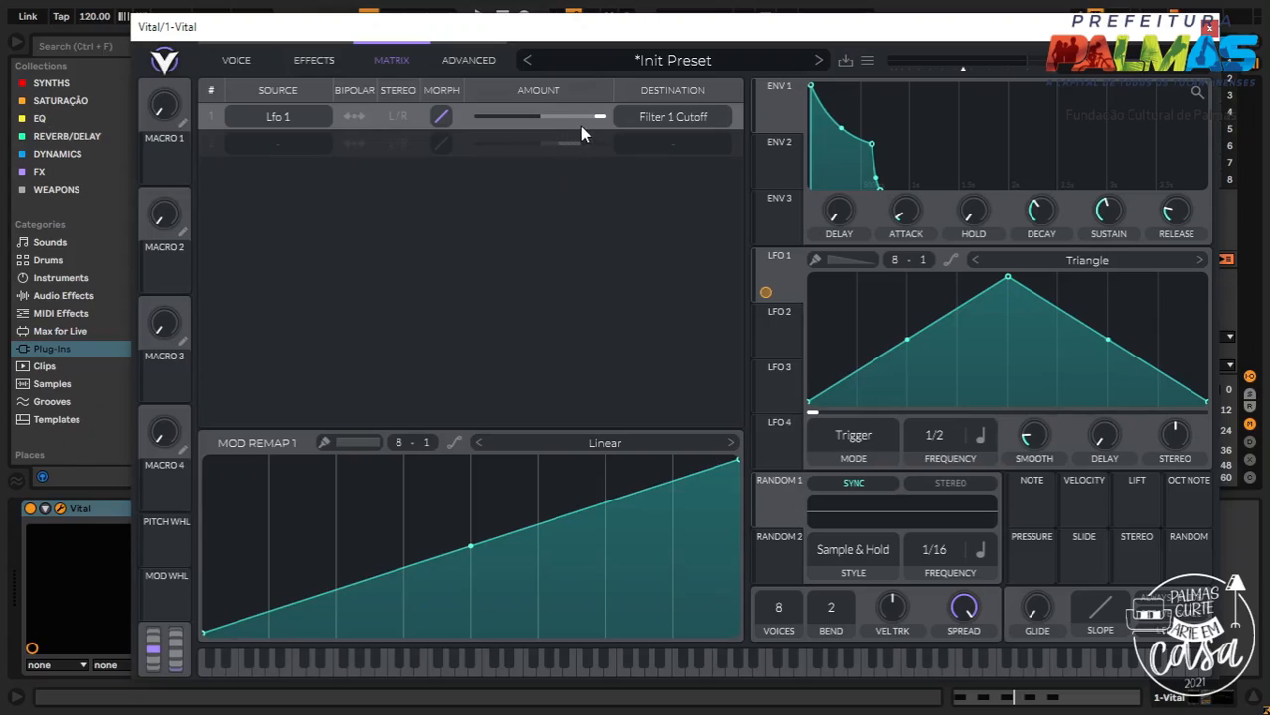
pyautogui.moveTo(602, 112); pyautogui.dragTo(569, 120)
# Return to the voice view, assign Lfo 3 to oscillator 1's level and remove that modulation again
pyautogui.click(790, 290)
pyautogui.click(233, 68)
pyautogui.moveTo(795, 400); pyautogui.dragTo(283, 149)
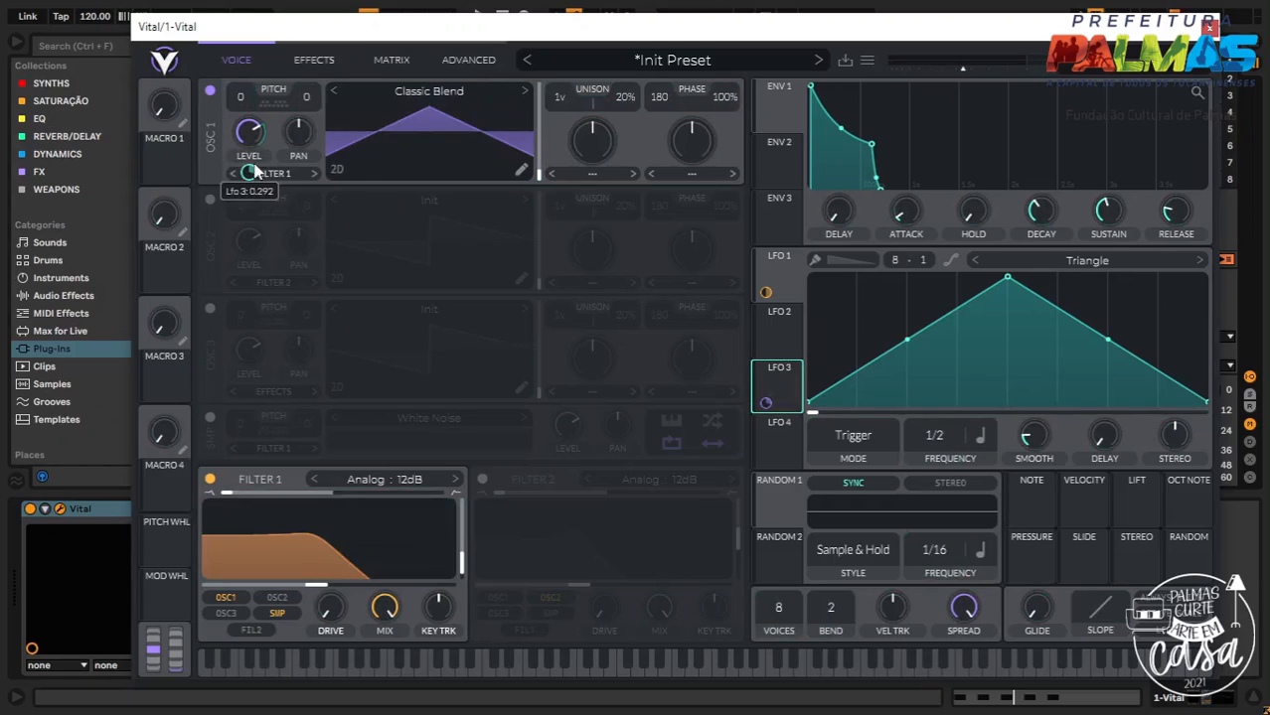
pyautogui.rightClick(251, 133)
pyautogui.click(308, 215)
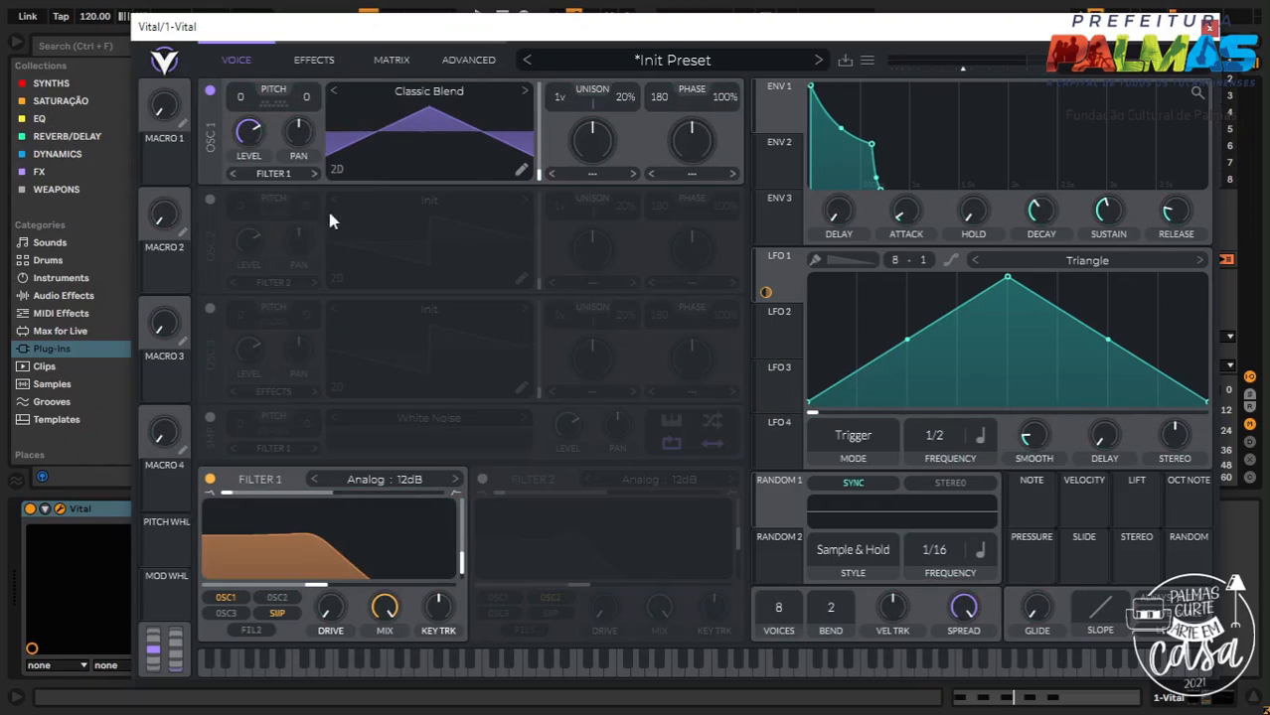
# Show the modulation matrix and disconnect Lfo 1 from Filter 1 Cutoff
pyautogui.click(393, 60)
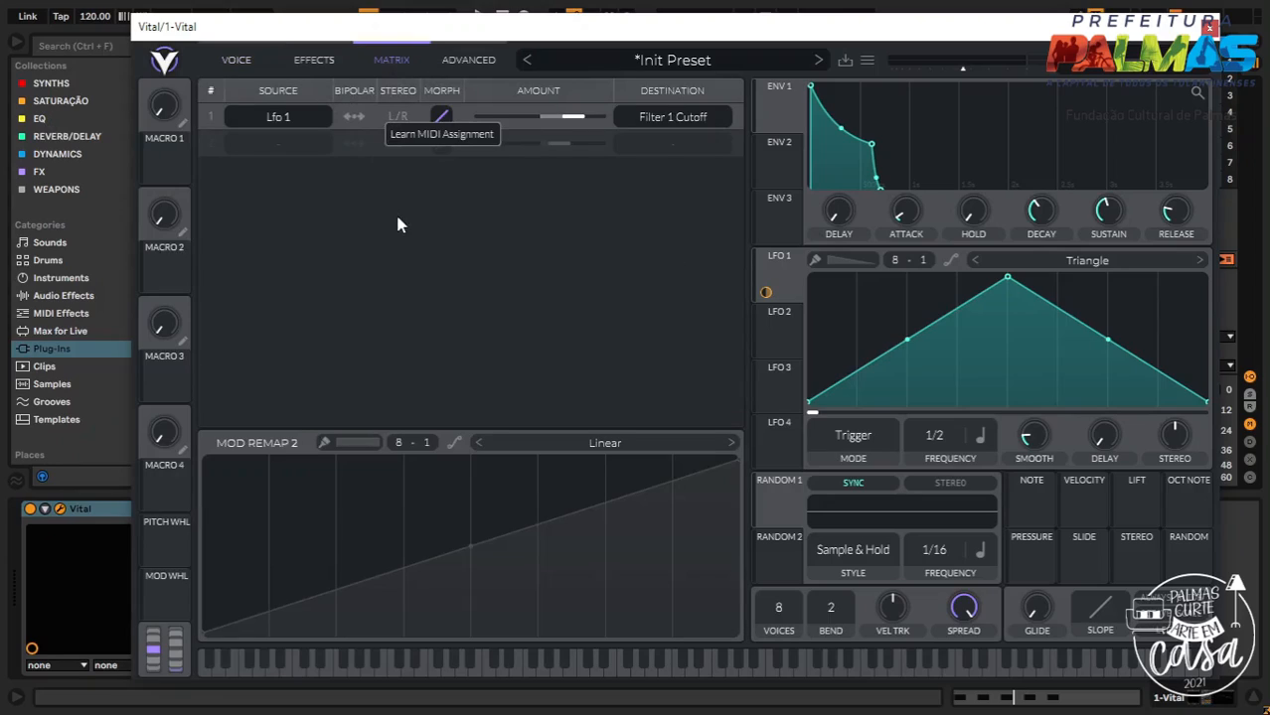
pyautogui.rightClick(780, 255)
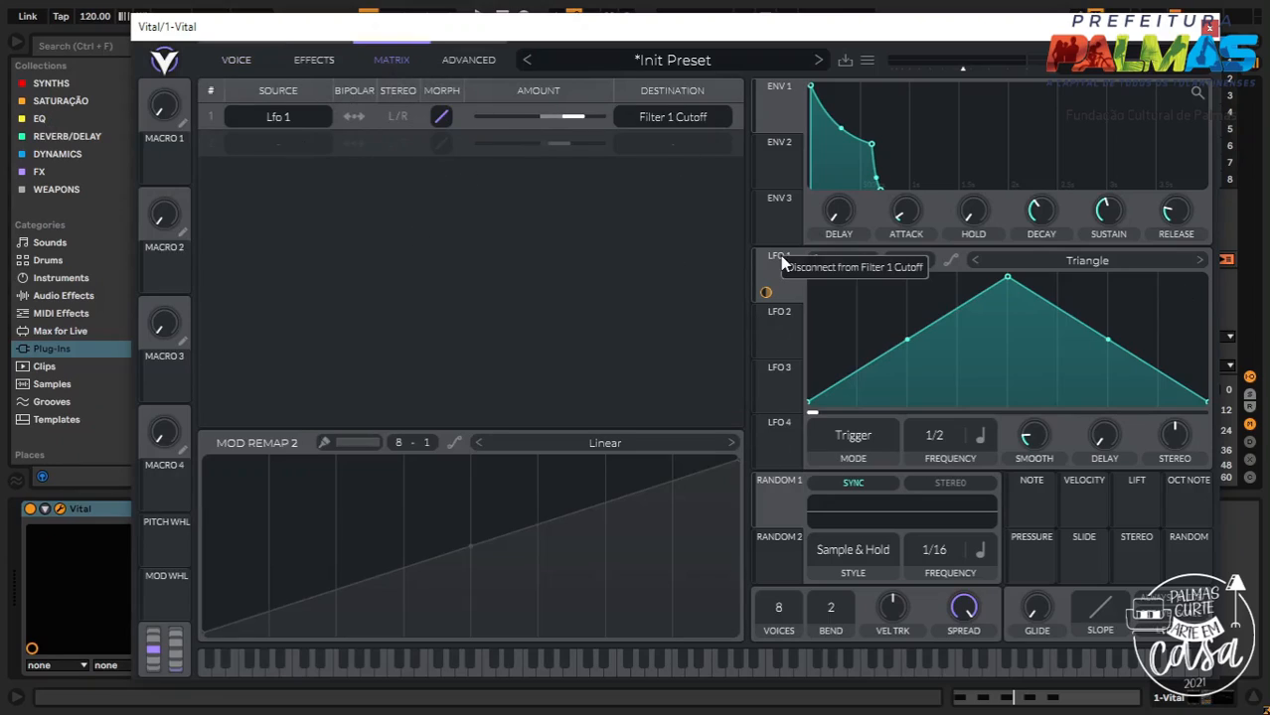
pyautogui.click(800, 270)
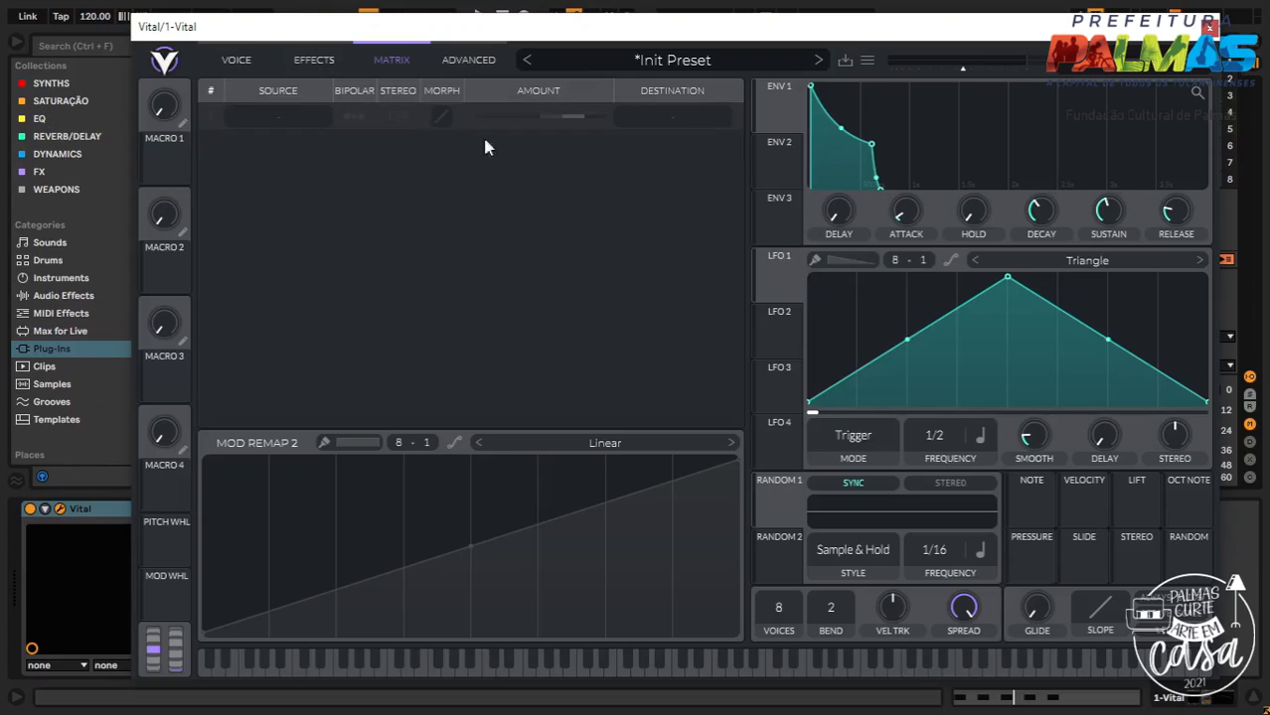
# Open the effects view, enable Distortion and set its type to Soft Clip
pyautogui.click(312, 63)
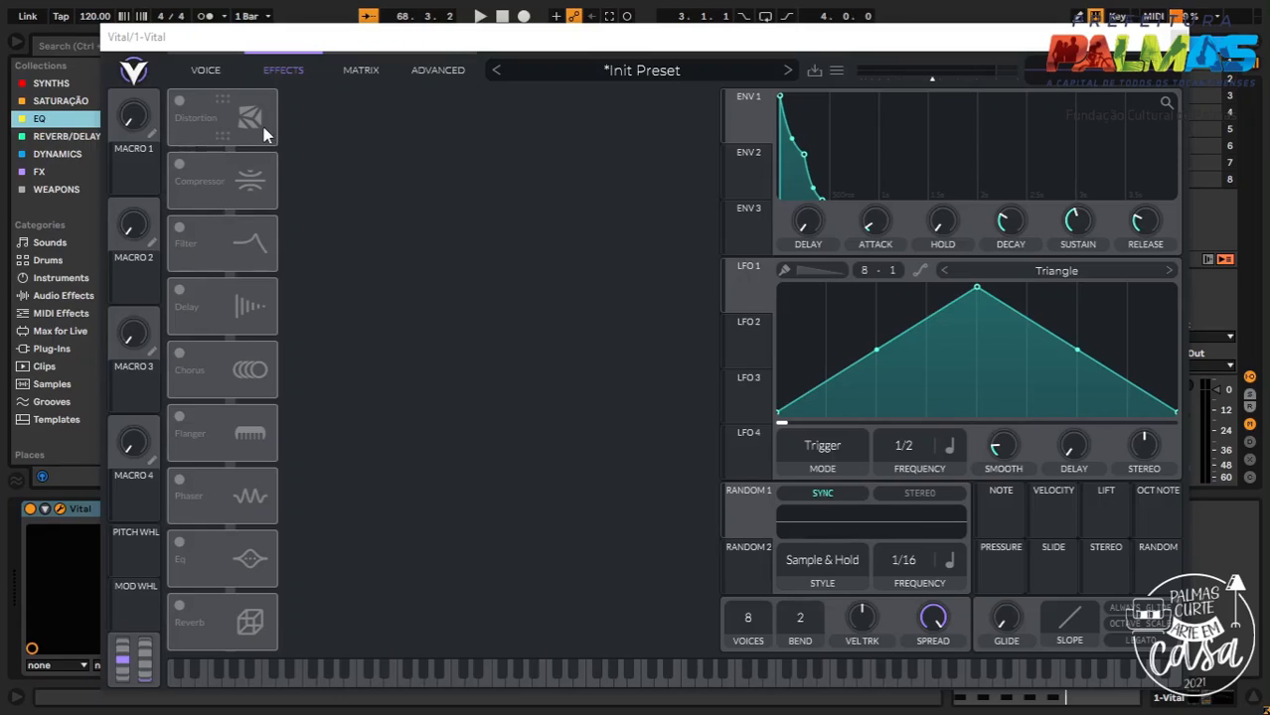
pyautogui.click(179, 101)
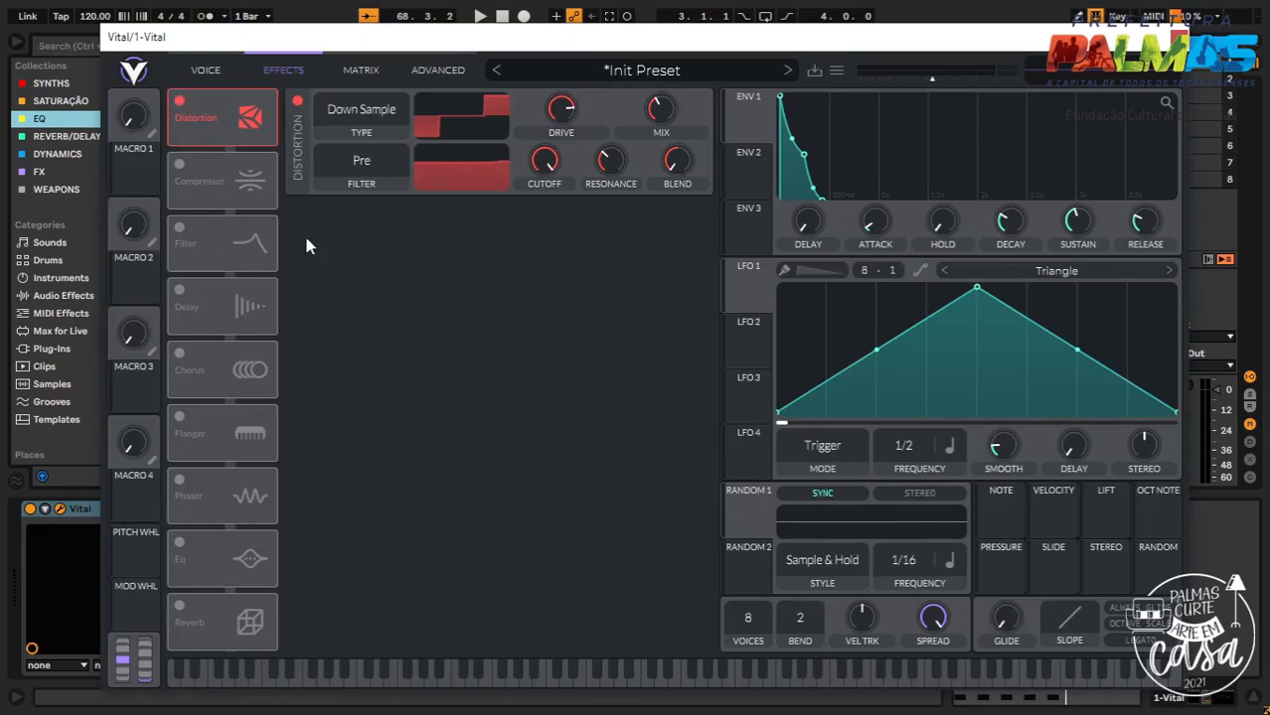
pyautogui.click(374, 116)
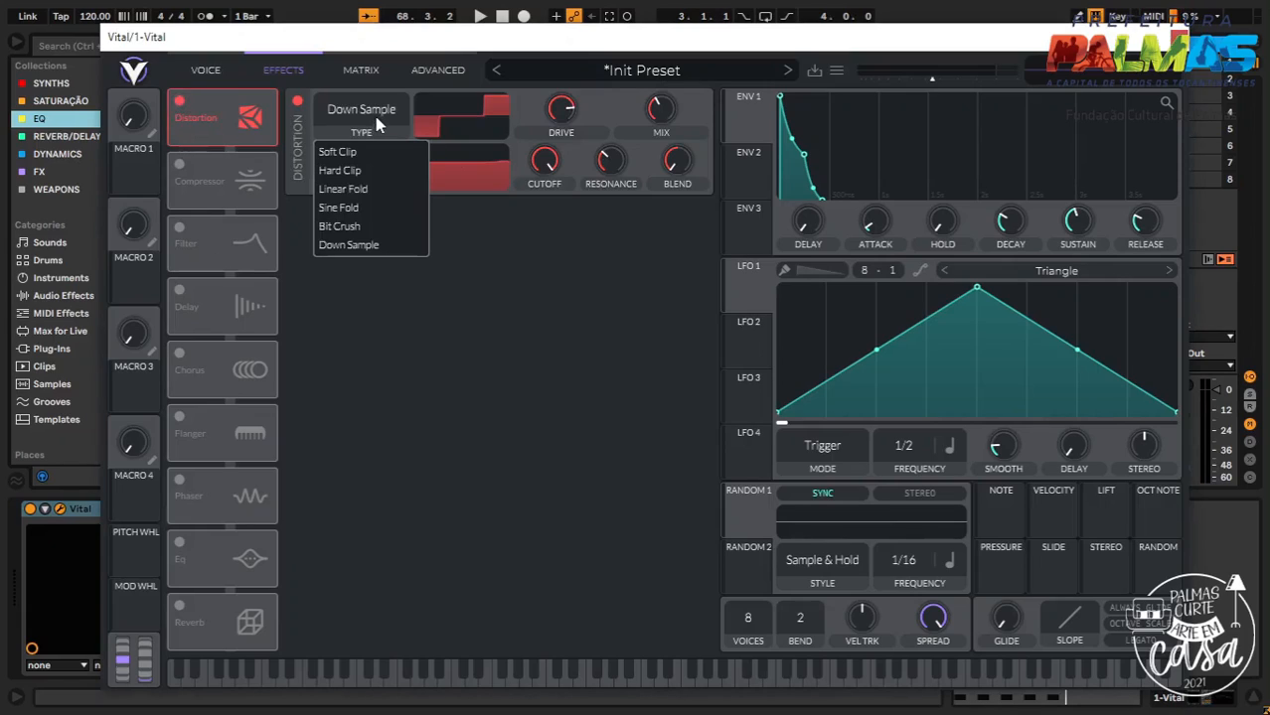
pyautogui.click(339, 157)
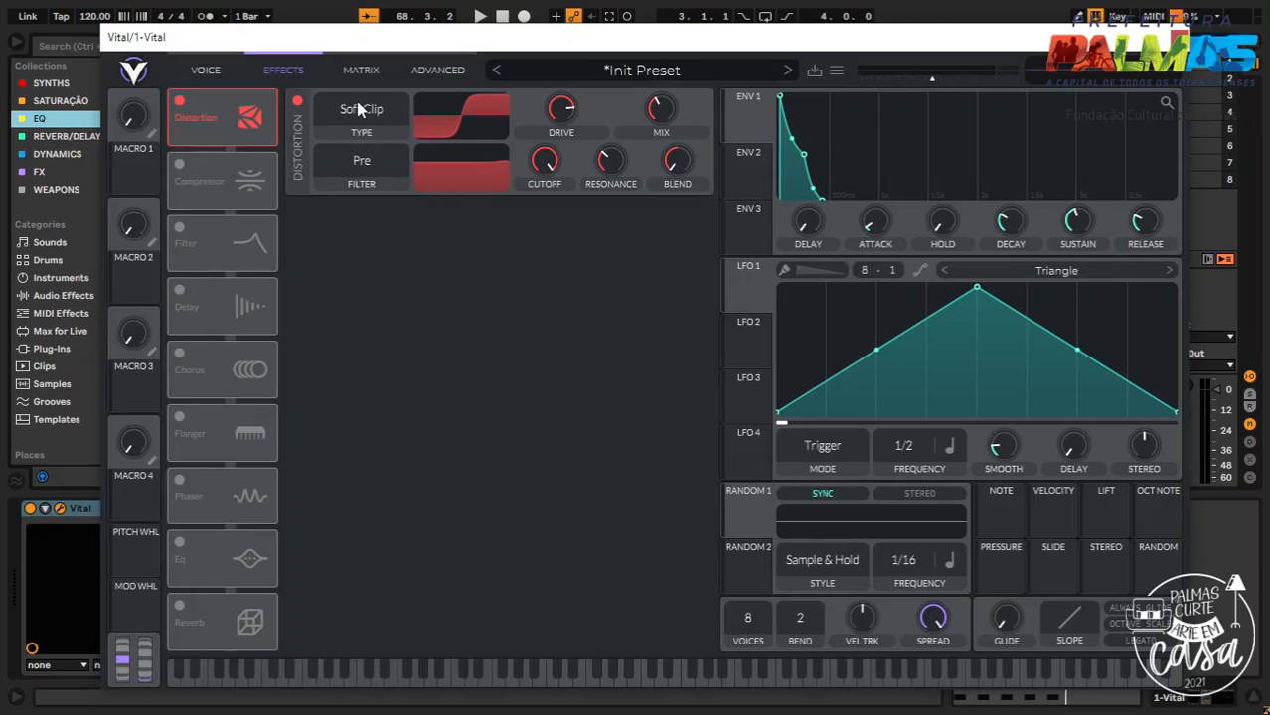
# Audition the Soft Clip distortion while sweeping its drive from minimum to maximum and setting the mix to 0.490
pyautogui.moveTo(556, 111); pyautogui.dragTo(557, 193)
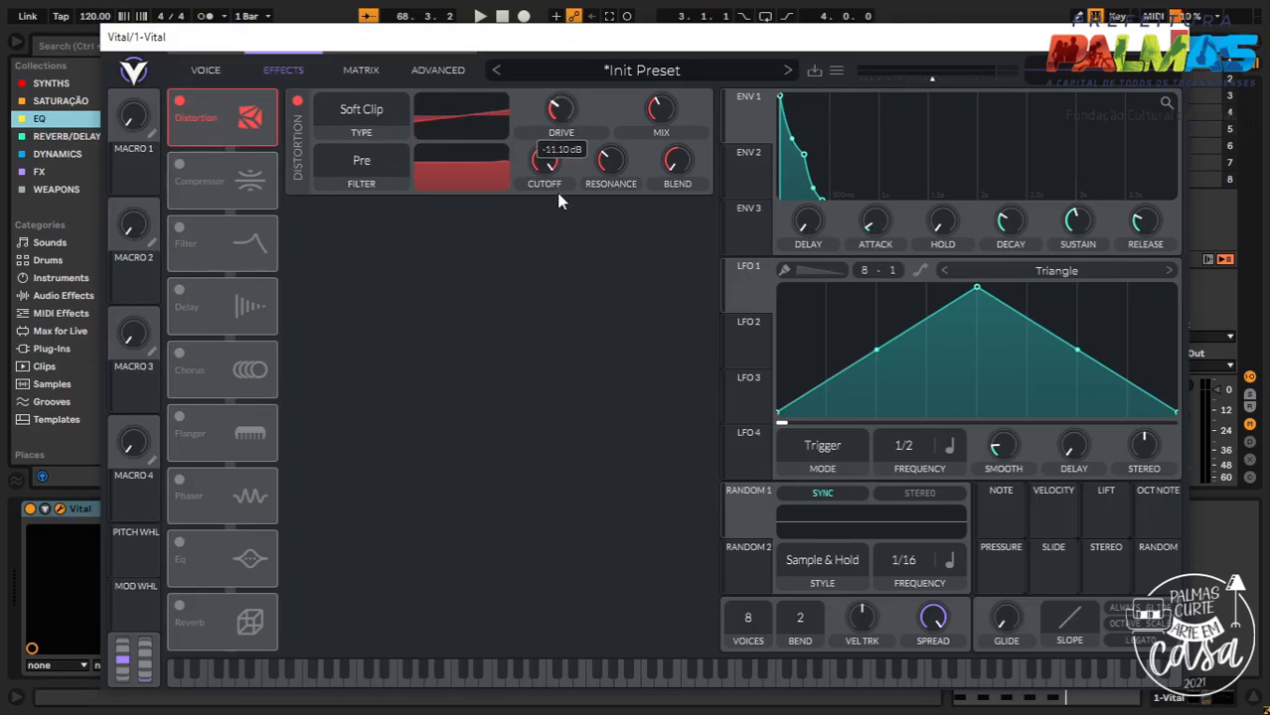
pyautogui.moveTo(558, 109); pyautogui.dragTo(531, 119)
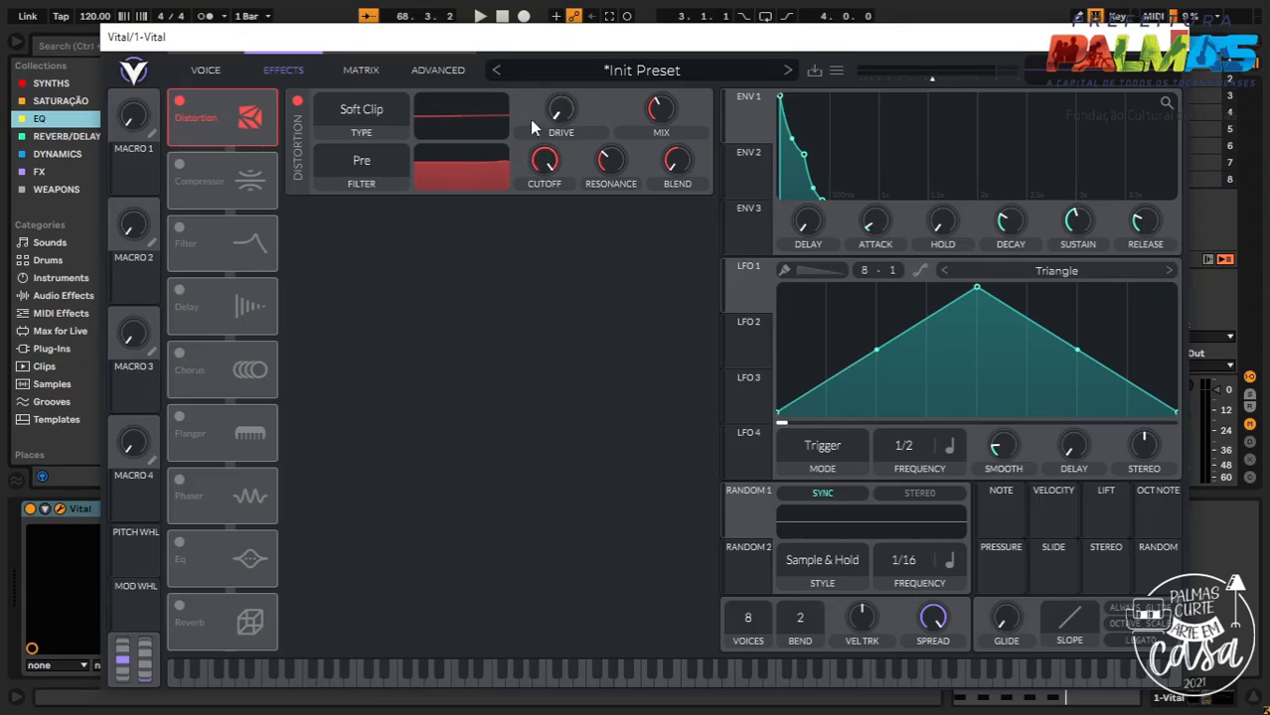
pyautogui.moveTo(658, 108)
pyautogui.mouseDown()
pyautogui.moveTo(652, 151)
pyautogui.moveTo(664, 111)
pyautogui.mouseUp()
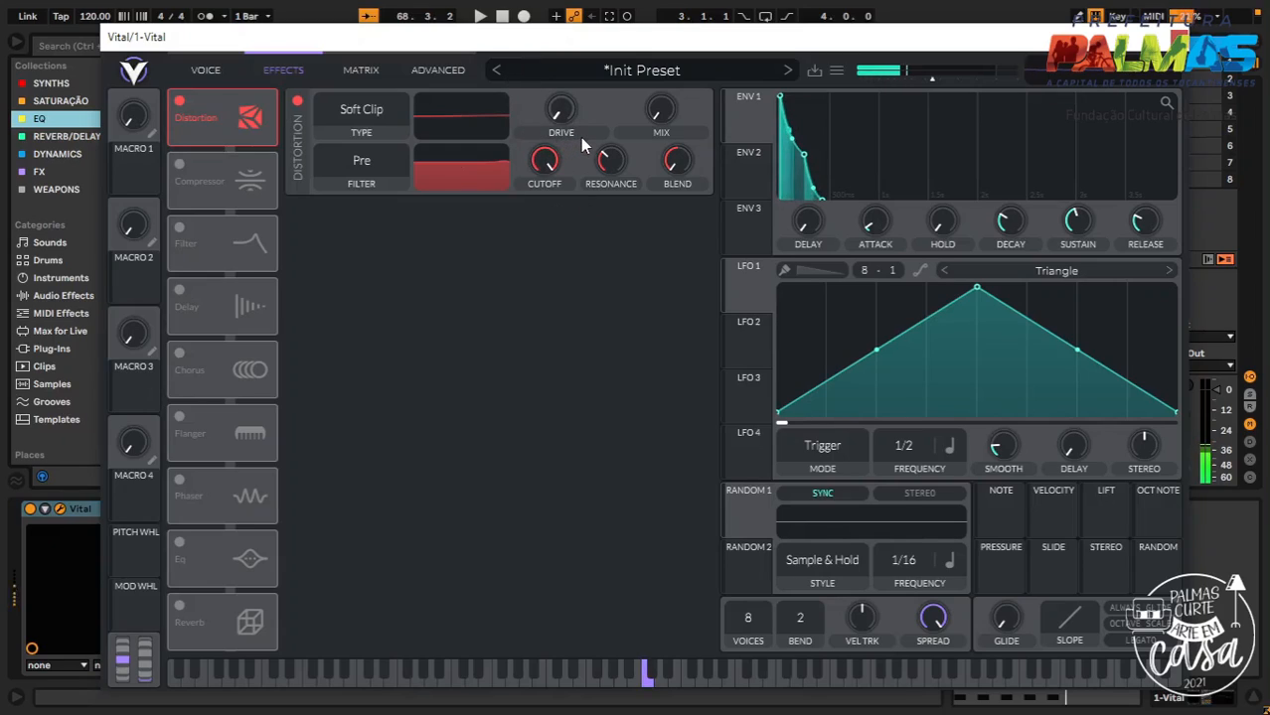
pyautogui.moveTo(661, 124)
pyautogui.mouseDown()
pyautogui.moveTo(660, 69)
pyautogui.moveTo(666, 112)
pyautogui.moveTo(667, 88)
pyautogui.moveTo(650, 112)
pyautogui.moveTo(663, 107)
pyautogui.mouseUp()
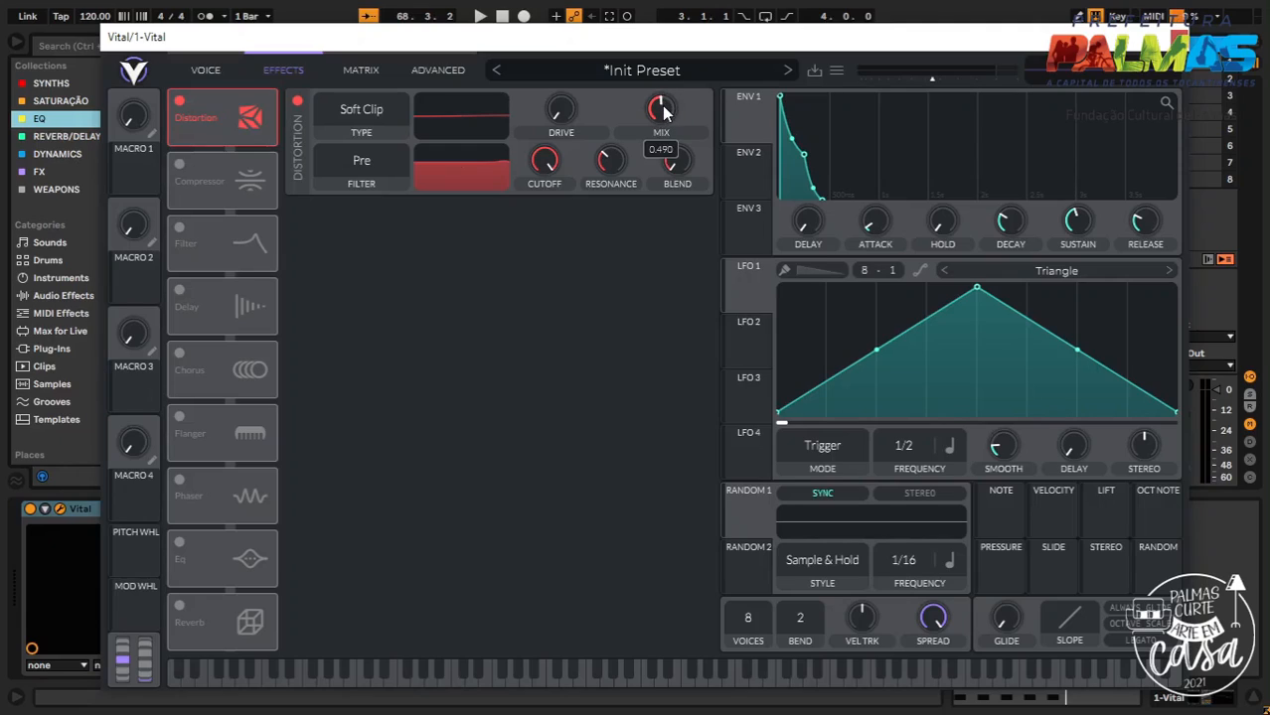
pyautogui.moveTo(571, 126); pyautogui.dragTo(571, 62)
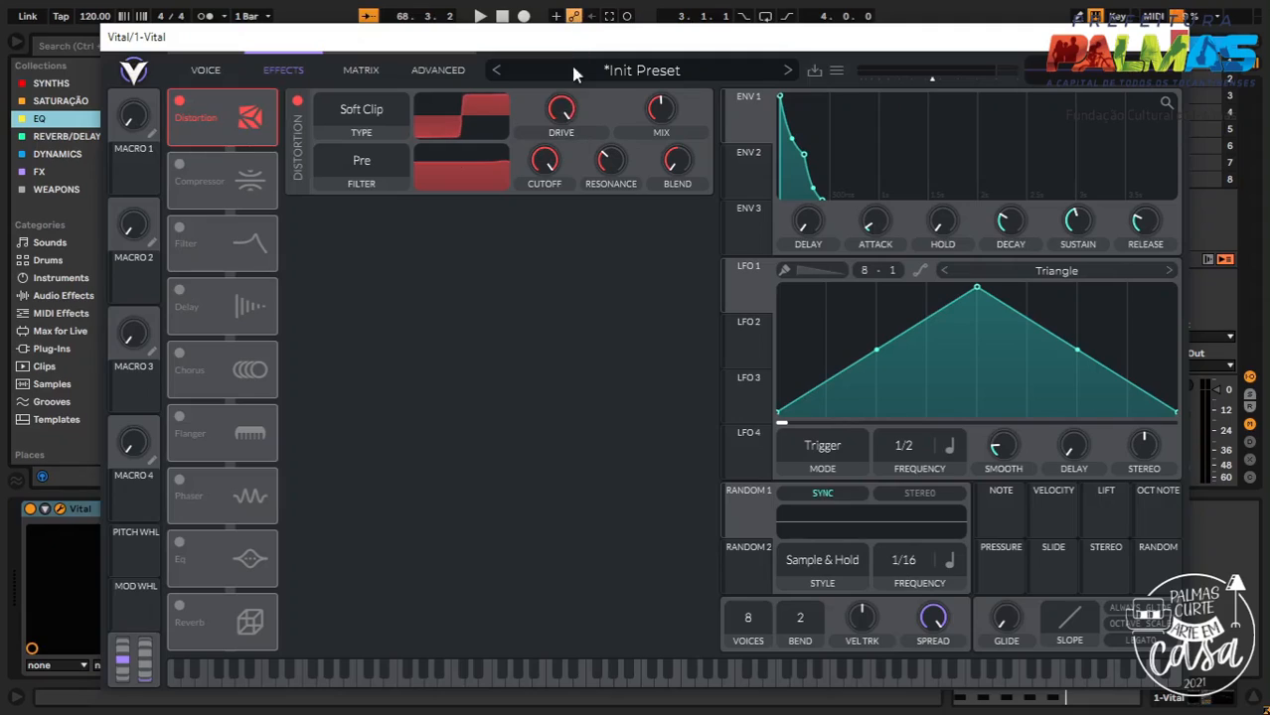
pyautogui.moveTo(570, 111); pyautogui.dragTo(499, 117)
# Try the Hard Clip and Linear Fold distortion types with the drive at maximum
pyautogui.click(364, 109)
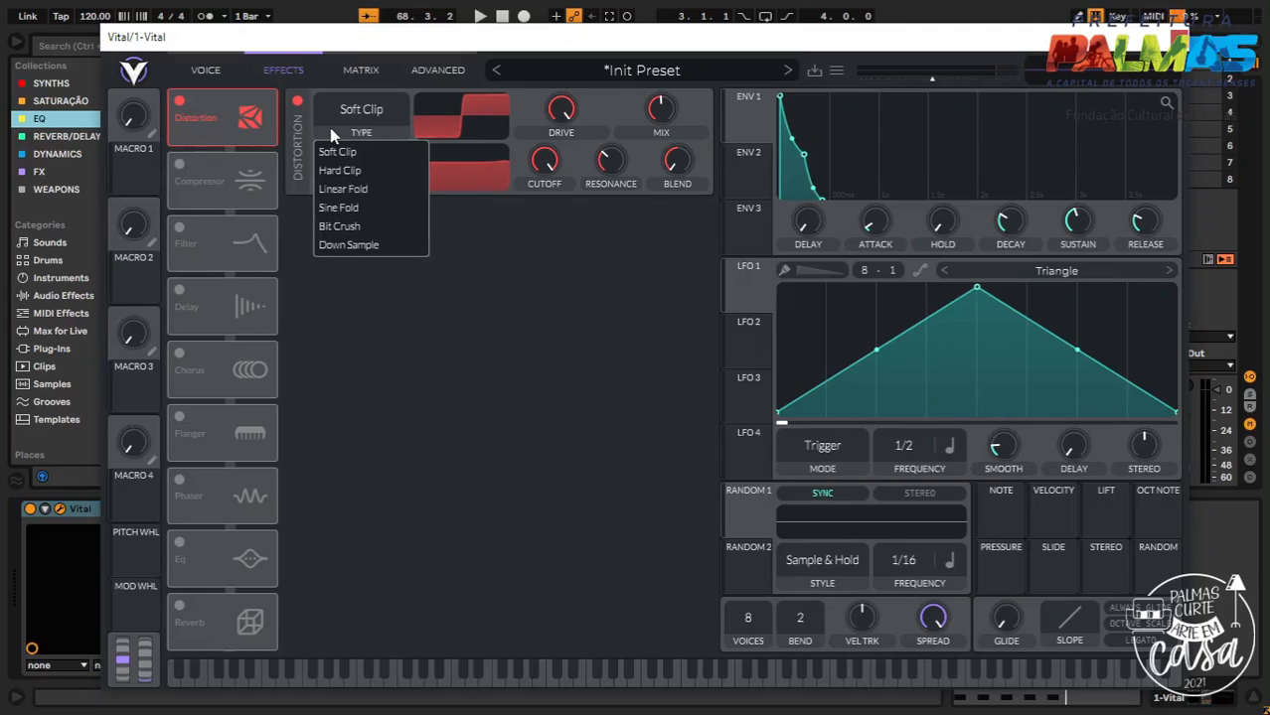
pyautogui.click(384, 112)
pyautogui.click(370, 112)
pyautogui.click(343, 169)
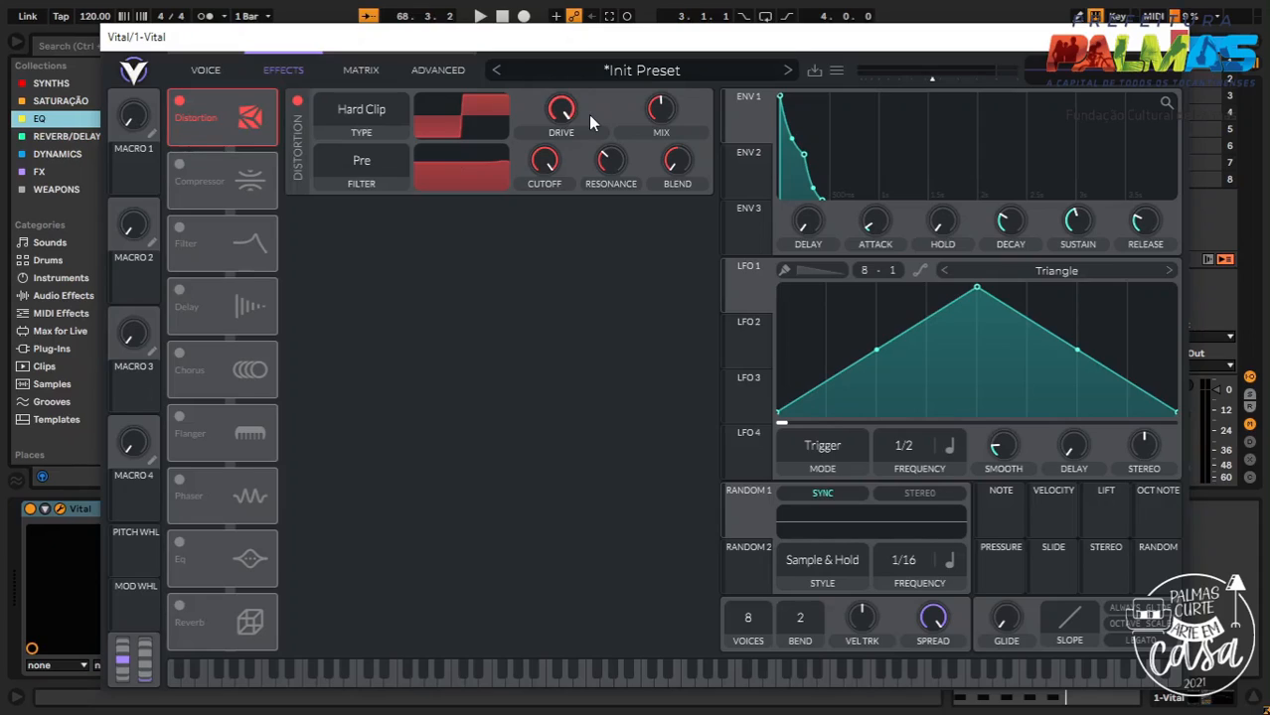
pyautogui.click(344, 118)
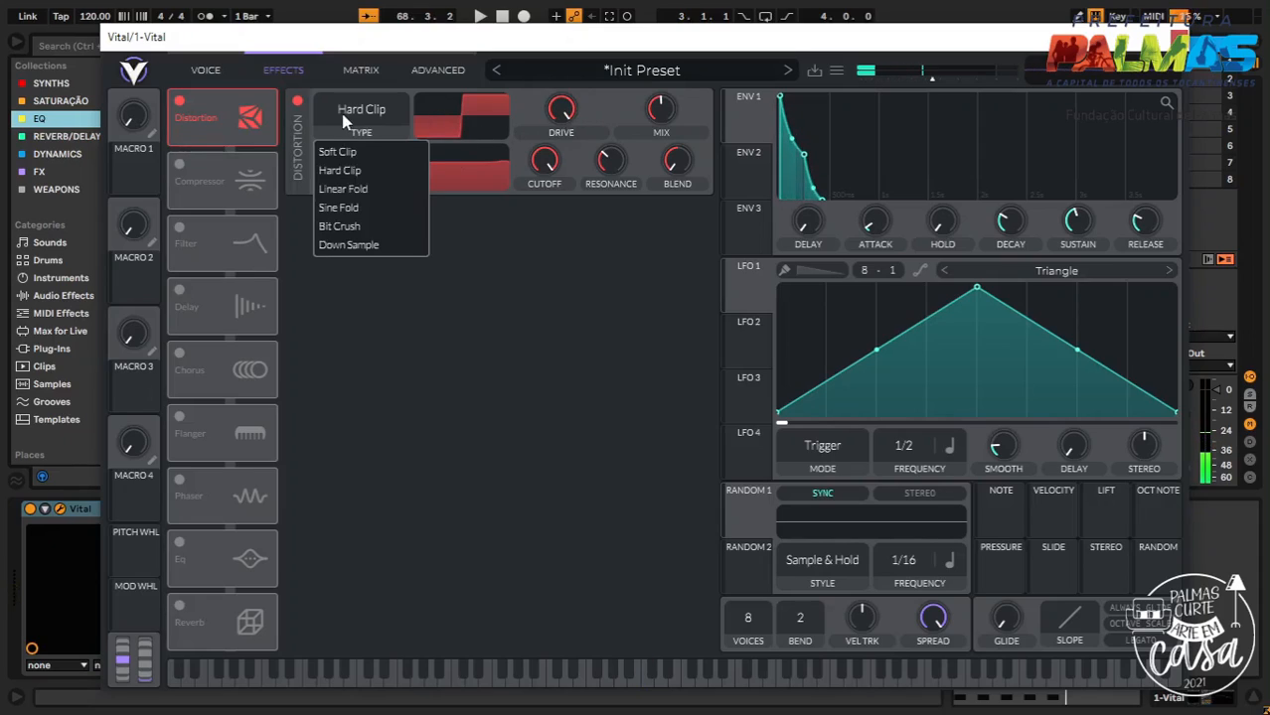
pyautogui.click(355, 189)
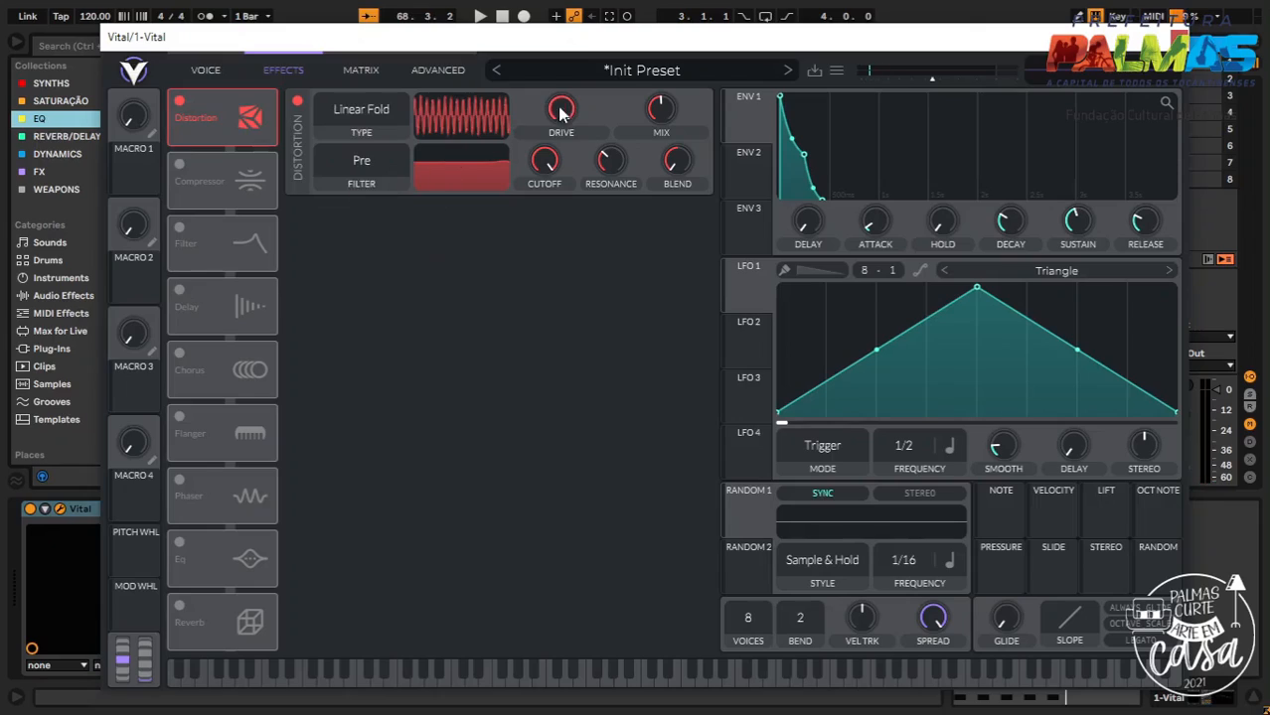
# Try the Sine Fold and Bit Crush distortion types, lowering the drive to the minimum for Bit Crush
pyautogui.moveTo(654, 122)
pyautogui.click(355, 122)
pyautogui.click(352, 210)
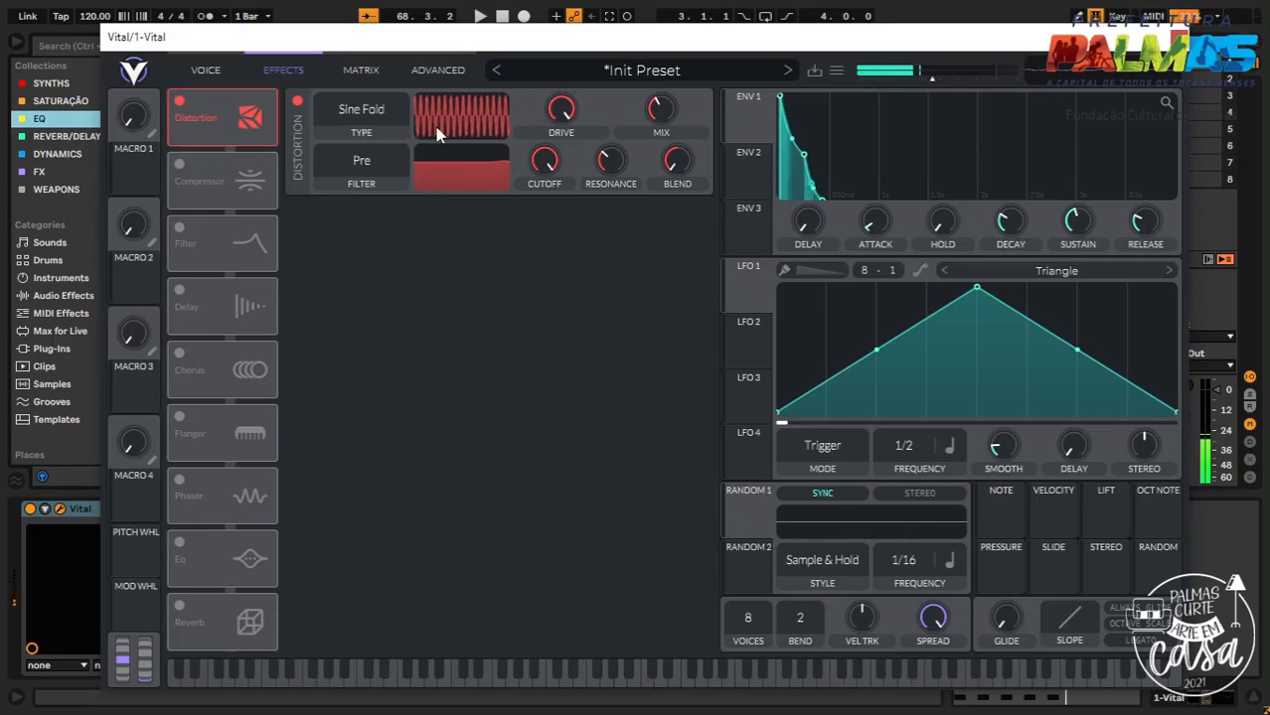
pyautogui.click(387, 107)
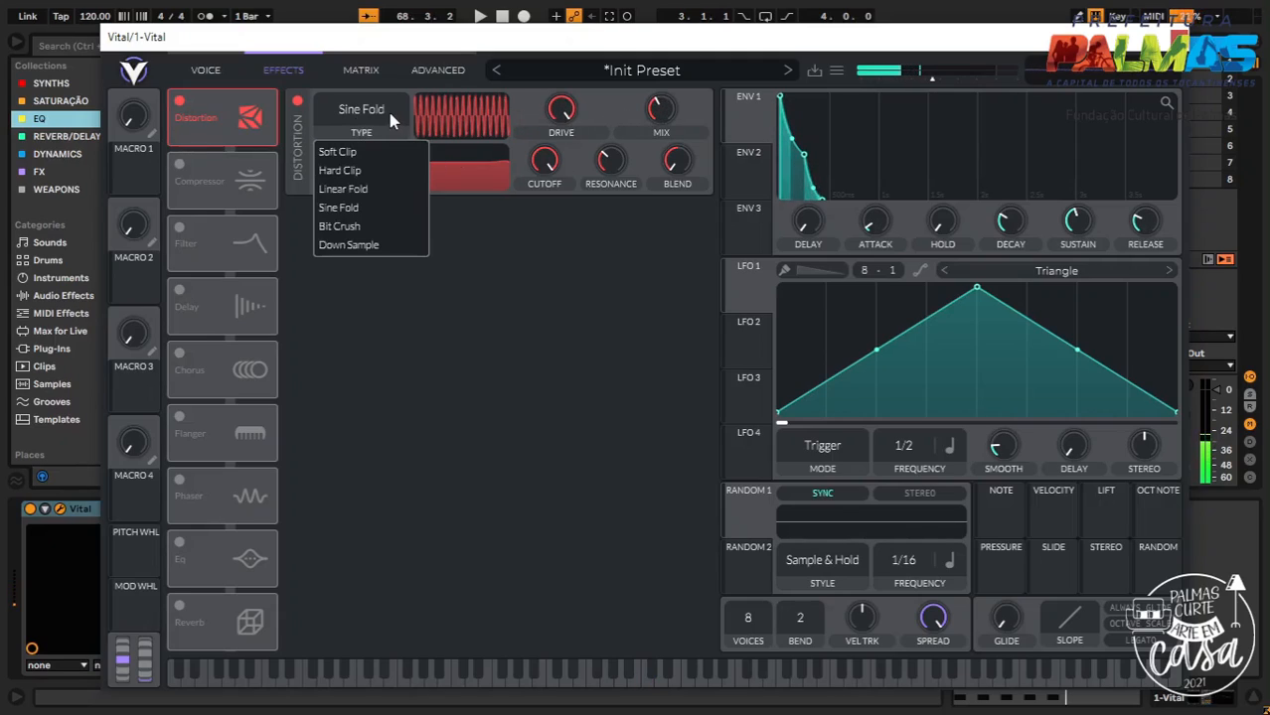
pyautogui.click(367, 228)
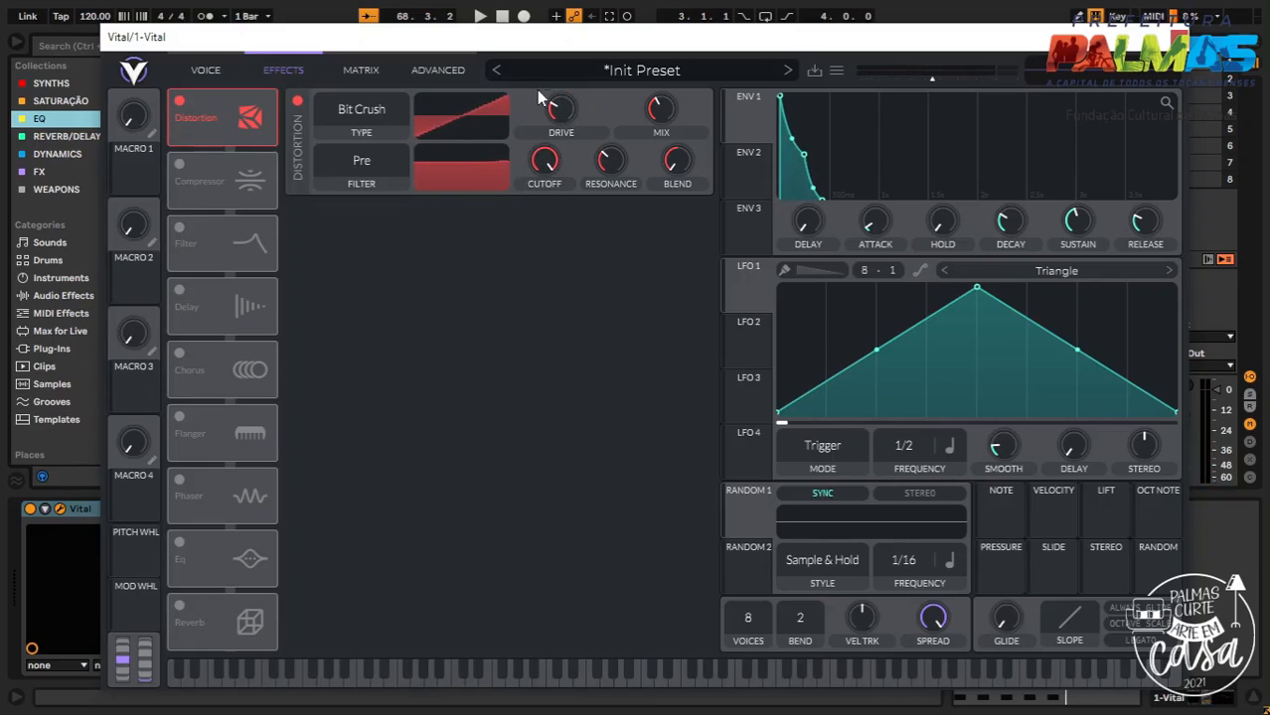
pyautogui.moveTo(552, 106); pyautogui.dragTo(545, 139)
# Set the distortion type to Down Sample and audition it with the drive raised to the maximum
pyautogui.click(347, 116)
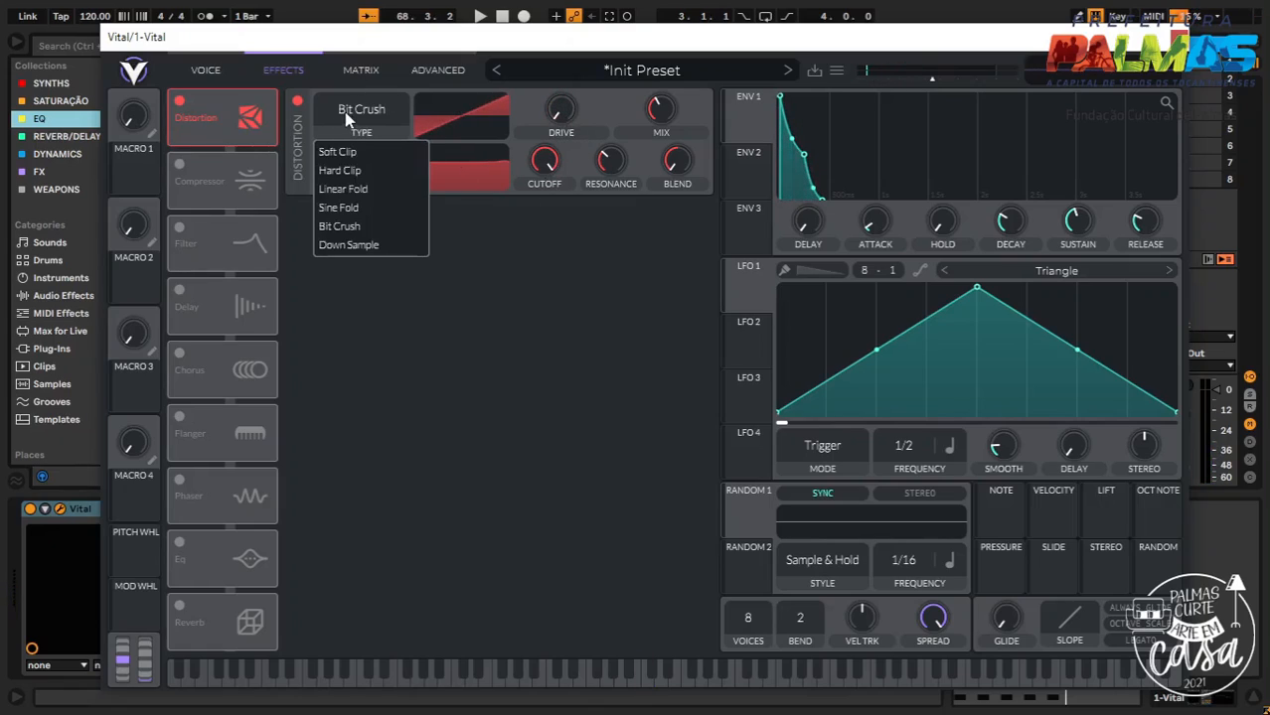
pyautogui.click(352, 244)
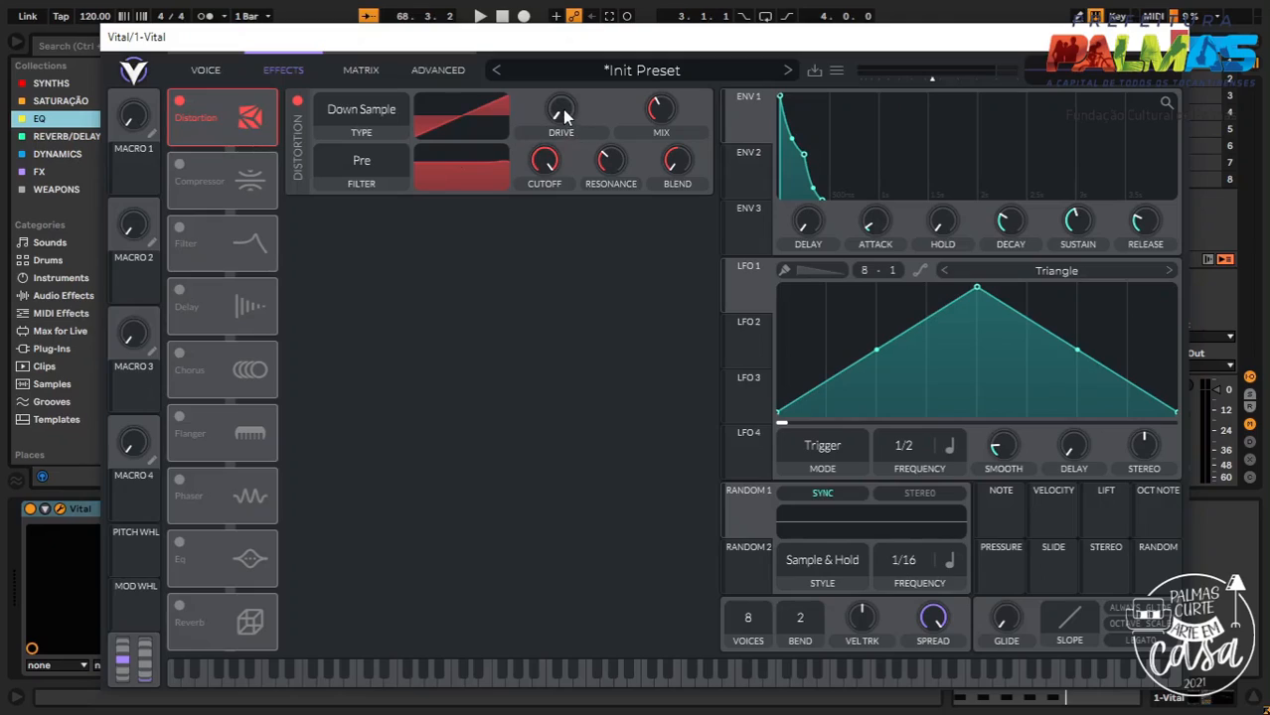
pyautogui.moveTo(563, 109); pyautogui.dragTo(562, 3)
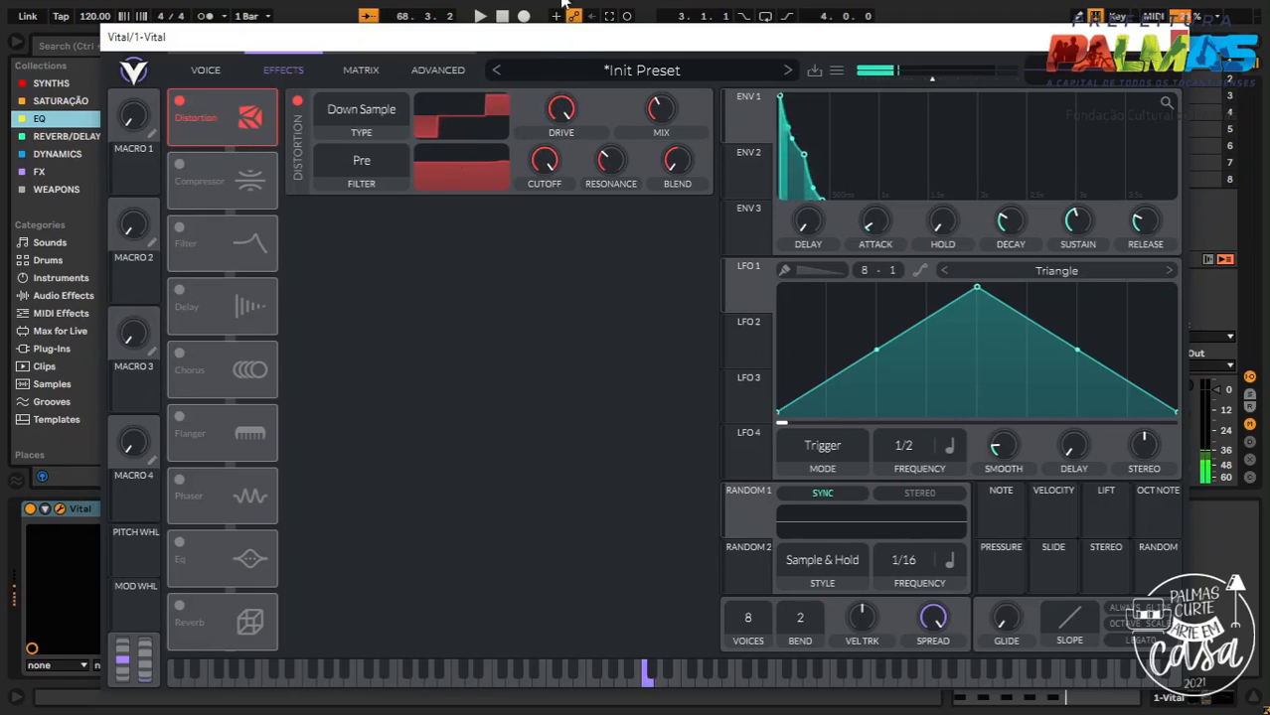
pyautogui.moveTo(563, 125); pyautogui.dragTo(572, 75)
# Return the distortion to Soft Clip with the drive at minimum and the mix at about half
pyautogui.scroll(-5, 562, 124)
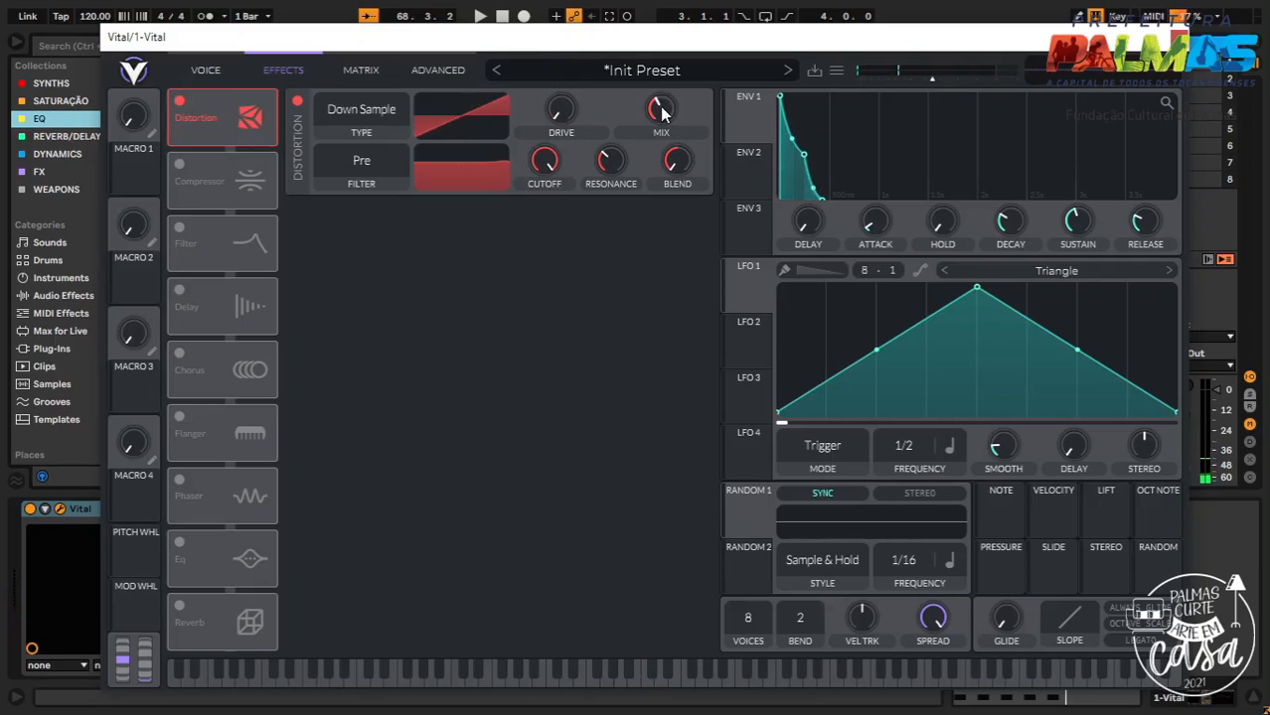
pyautogui.scroll(3, 661, 111)
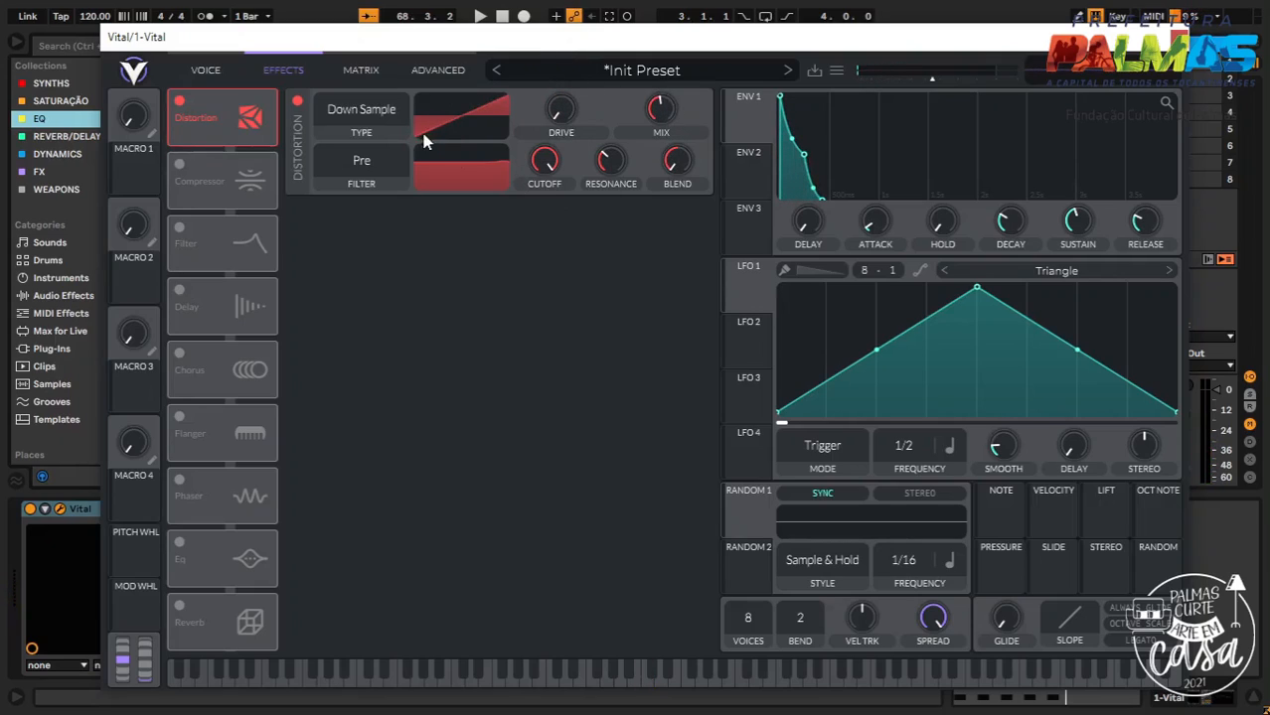
pyautogui.click(393, 113)
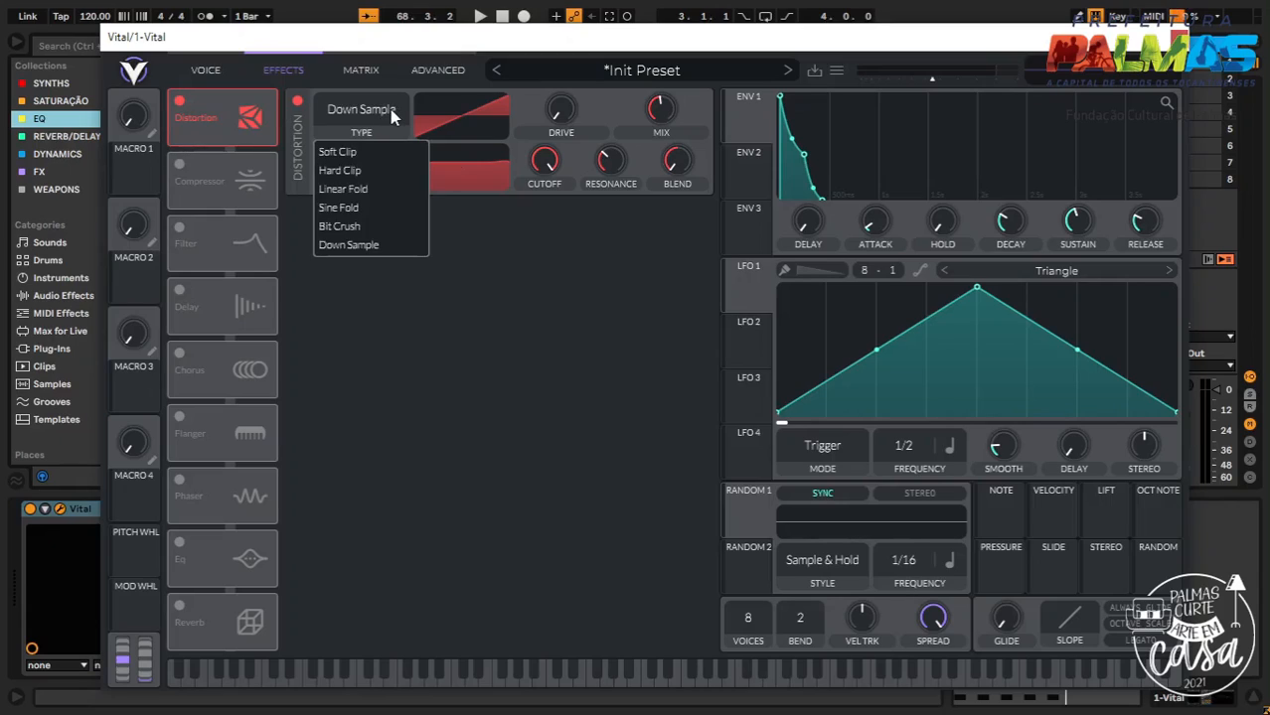
pyautogui.click(381, 154)
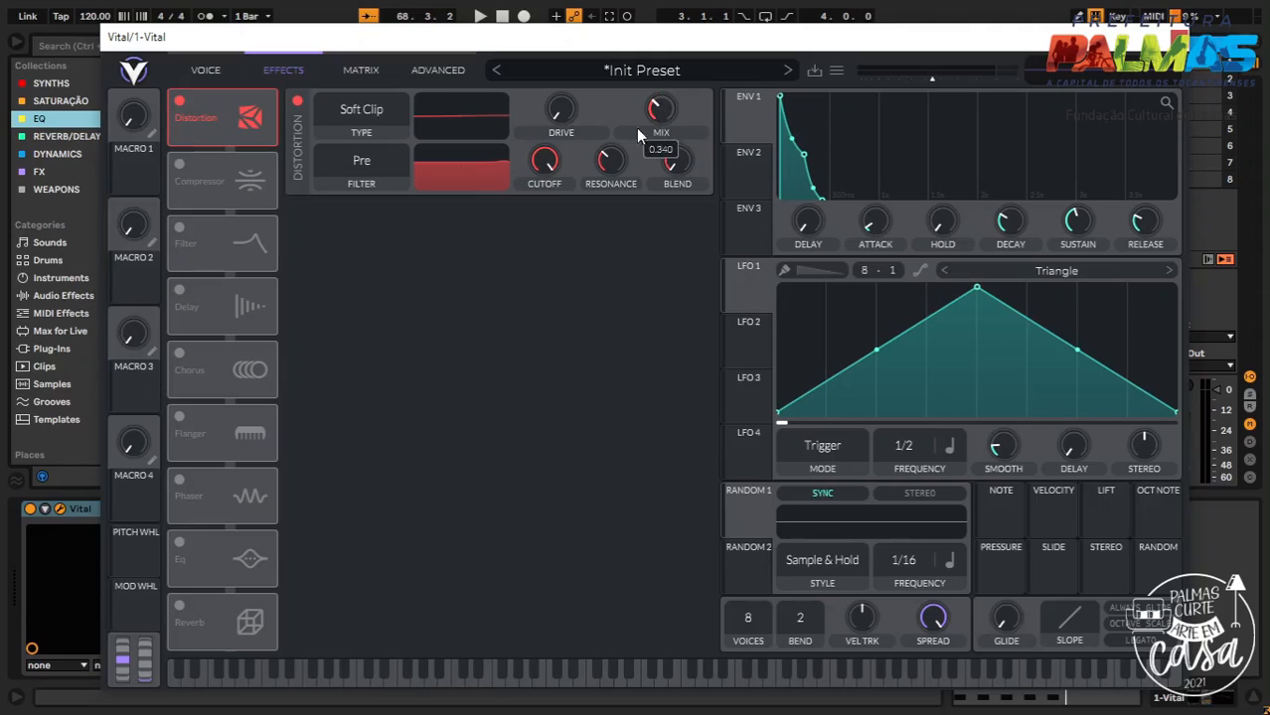
# Raise the Soft Clip distortion's drive to the maximum, audition it while varying the mix, and lower the drive somewhat
pyautogui.moveTo(534, 116); pyautogui.dragTo(574, 57)
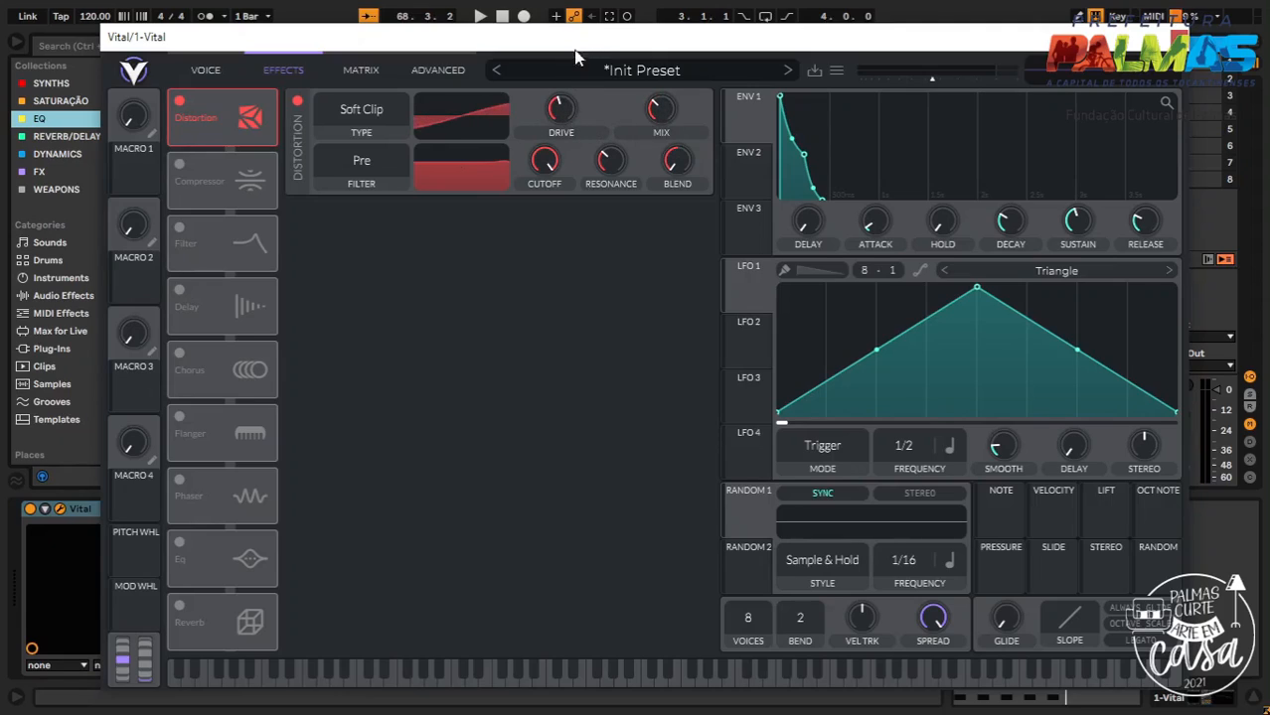
pyautogui.moveTo(557, 109); pyautogui.dragTo(593, 3)
pyautogui.moveTo(670, 135)
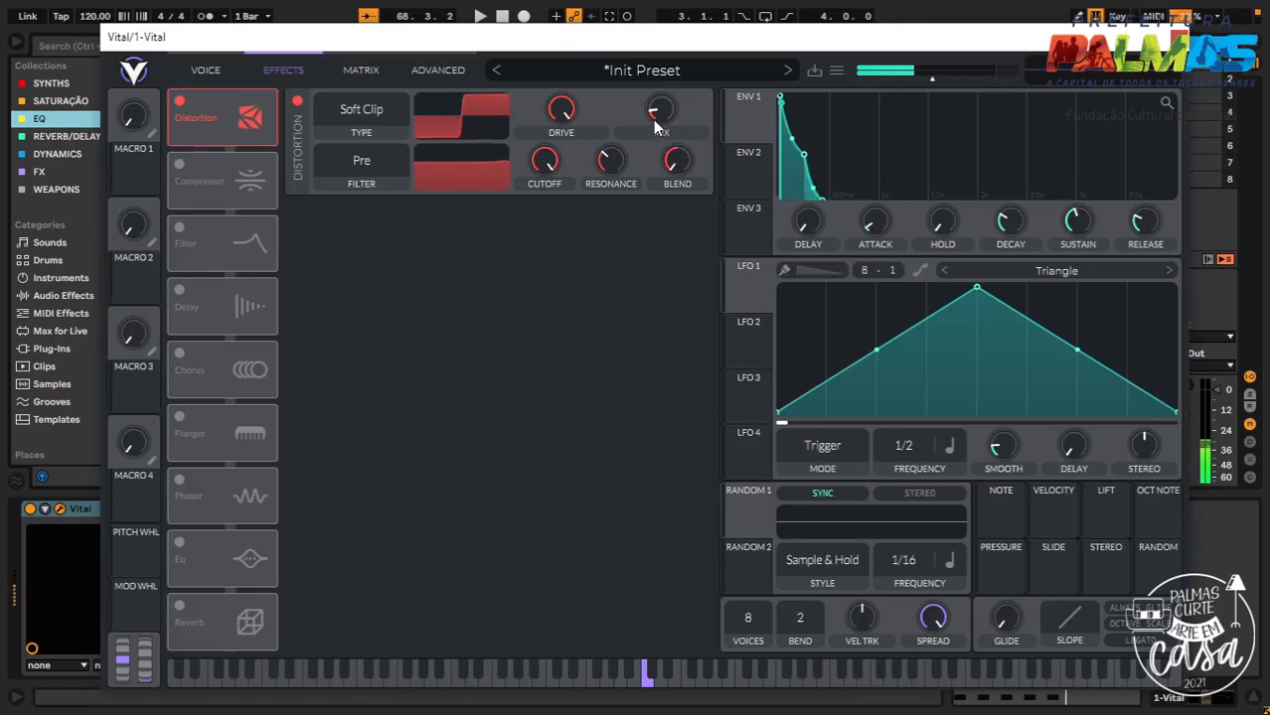
pyautogui.moveTo(654, 99)
pyautogui.mouseDown()
pyautogui.moveTo(655, 88)
pyautogui.moveTo(657, 113)
pyautogui.mouseUp()
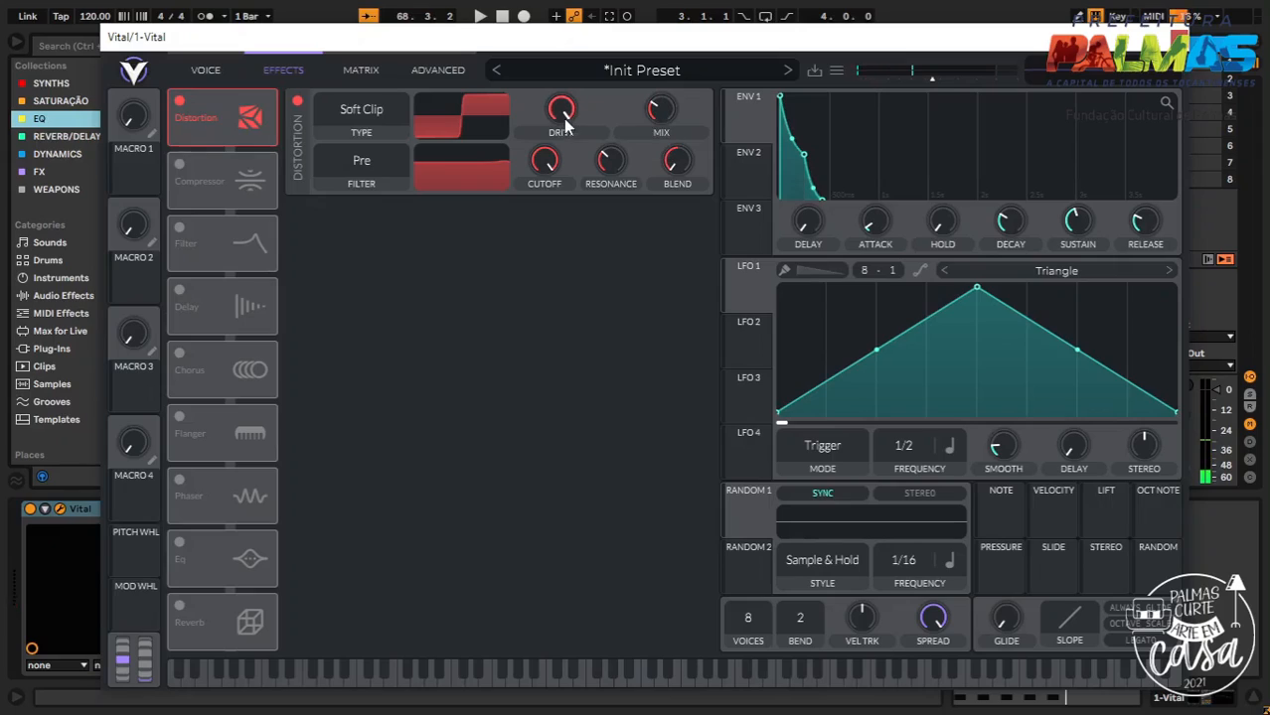
pyautogui.moveTo(562, 111)
pyautogui.mouseDown()
pyautogui.moveTo(561, 154)
pyautogui.moveTo(562, 115)
pyautogui.moveTo(562, 134)
pyautogui.mouseUp()
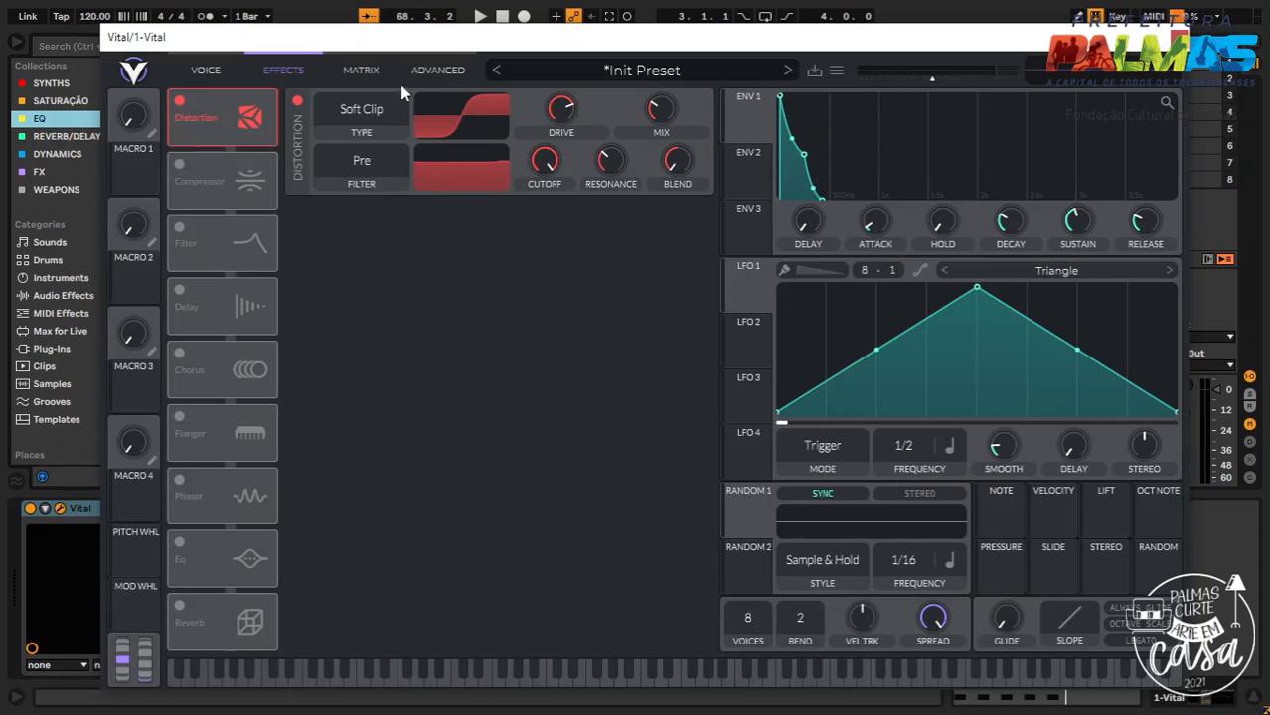
# Try the distortion's filter in Post and Pre positions and switch it to None
pyautogui.click(378, 169)
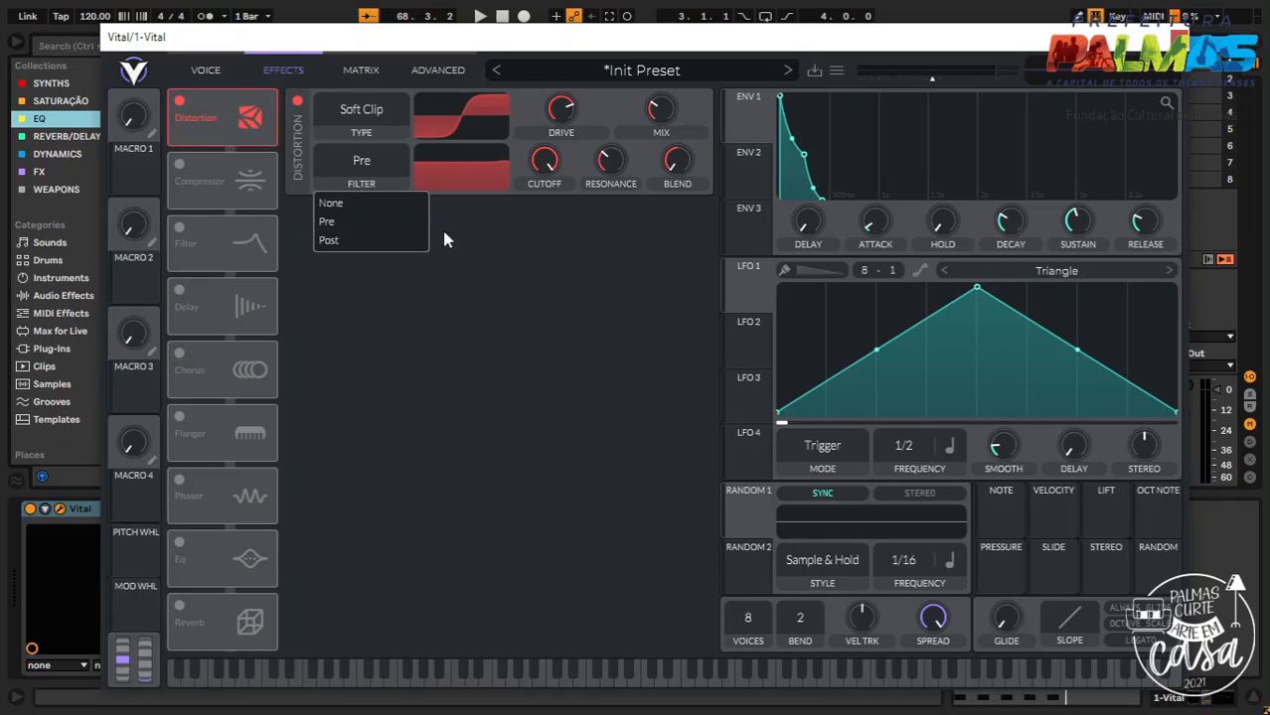
pyautogui.click(402, 241)
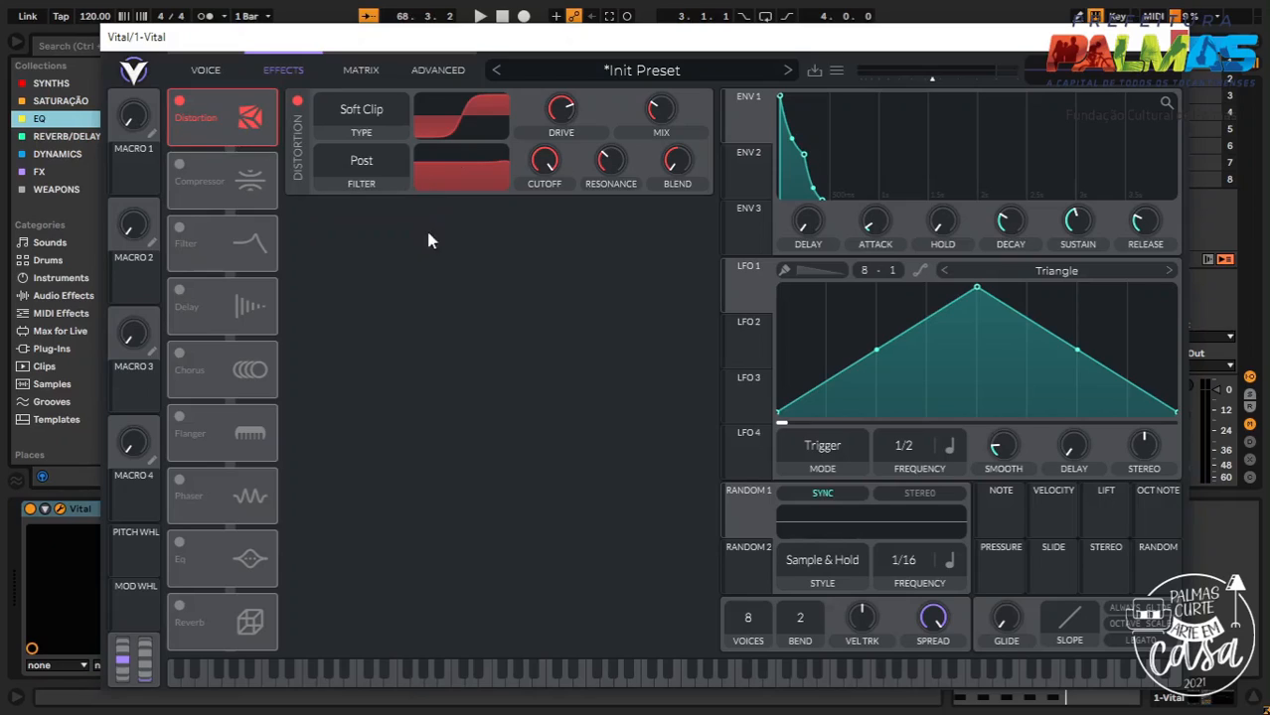
pyautogui.click(367, 164)
pyautogui.click(354, 224)
pyautogui.click(376, 159)
pyautogui.click(370, 209)
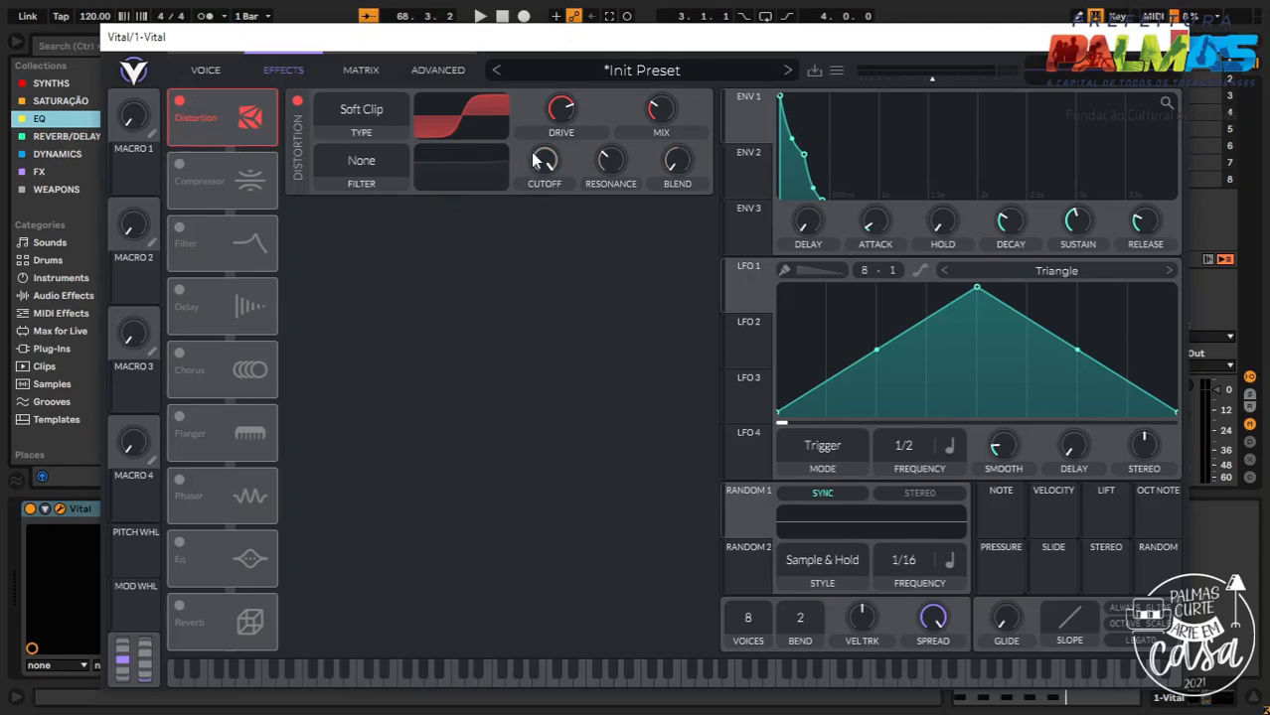
# Lower the distortion filter's cutoff and resonance, set the filter to Pre, and raise the cutoff slightly while playing a note
pyautogui.moveTo(527, 171)
pyautogui.mouseDown()
pyautogui.moveTo(519, 220)
pyautogui.moveTo(552, 89)
pyautogui.moveTo(528, 166)
pyautogui.mouseUp()
pyautogui.moveTo(613, 171)
pyautogui.mouseDown()
pyautogui.moveTo(607, 126)
pyautogui.moveTo(609, 148)
pyautogui.mouseUp()
pyautogui.moveTo(692, 169); pyautogui.dragTo(679, 219)
pyautogui.click(392, 162)
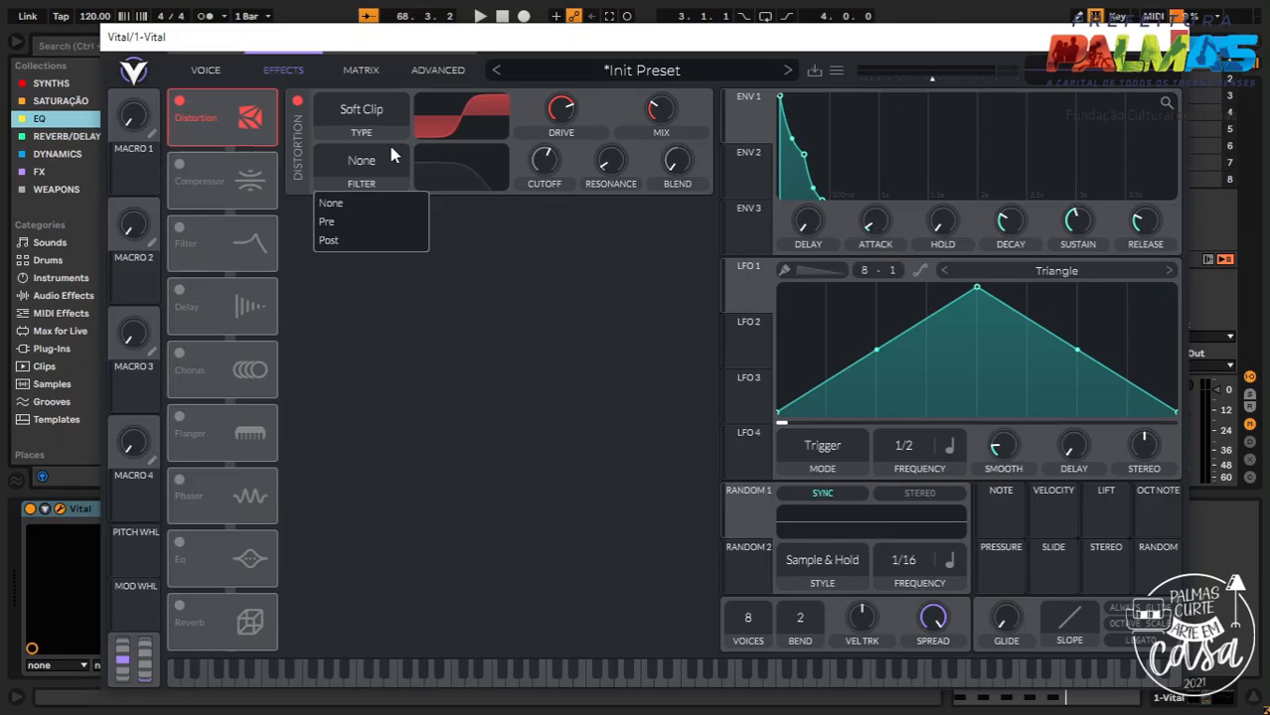
pyautogui.click(350, 224)
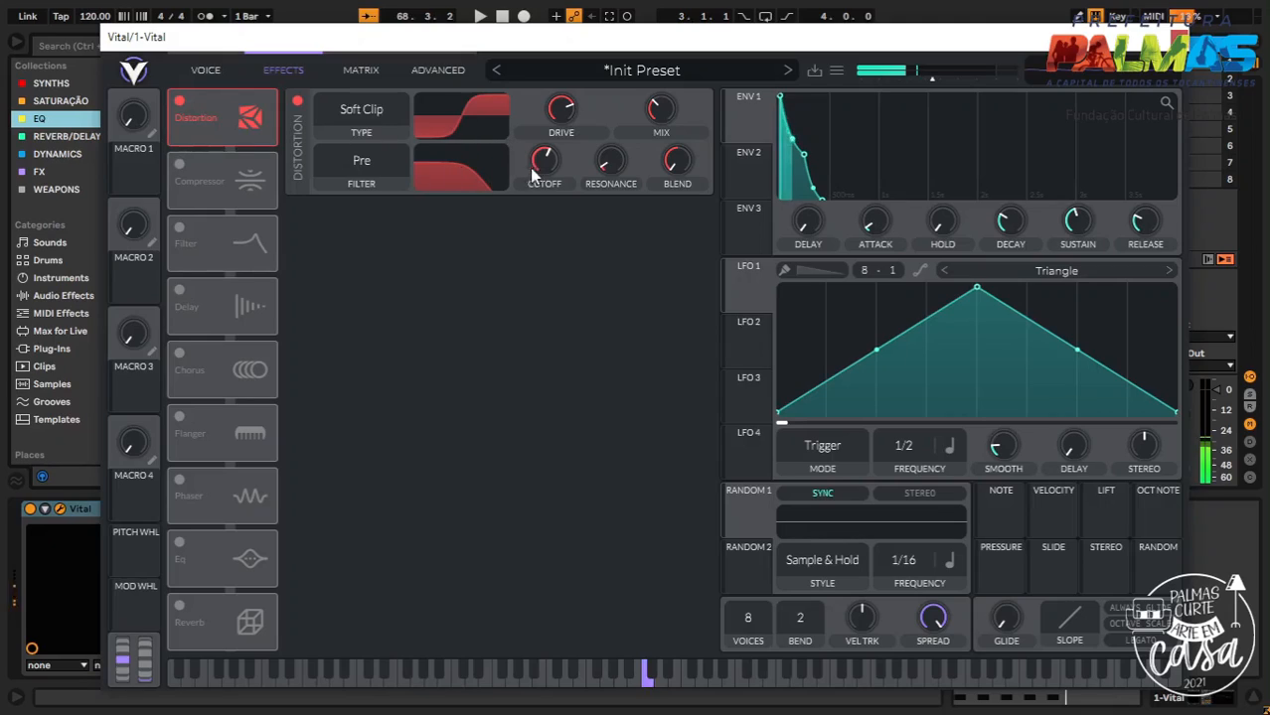
pyautogui.moveTo(531, 176); pyautogui.dragTo(532, 149)
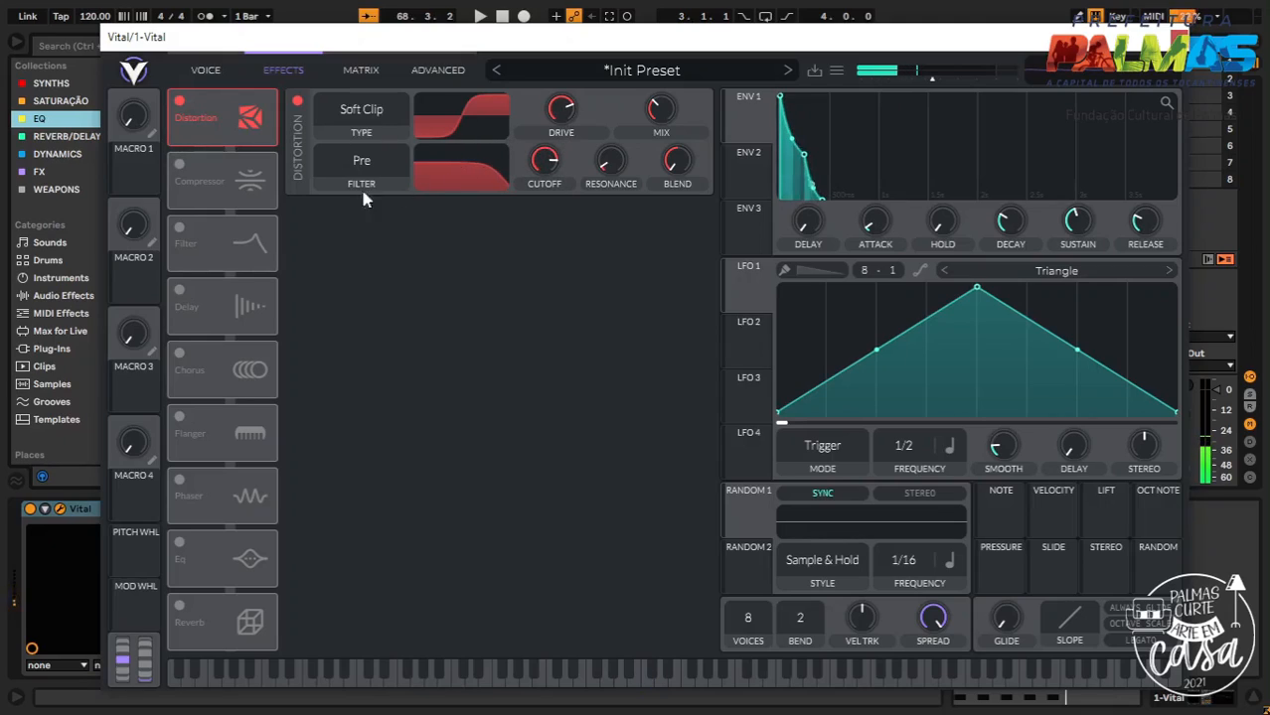
# Enable the Compressor effect, try its Multiband mode, and return it to Single Band
pyautogui.click(181, 167)
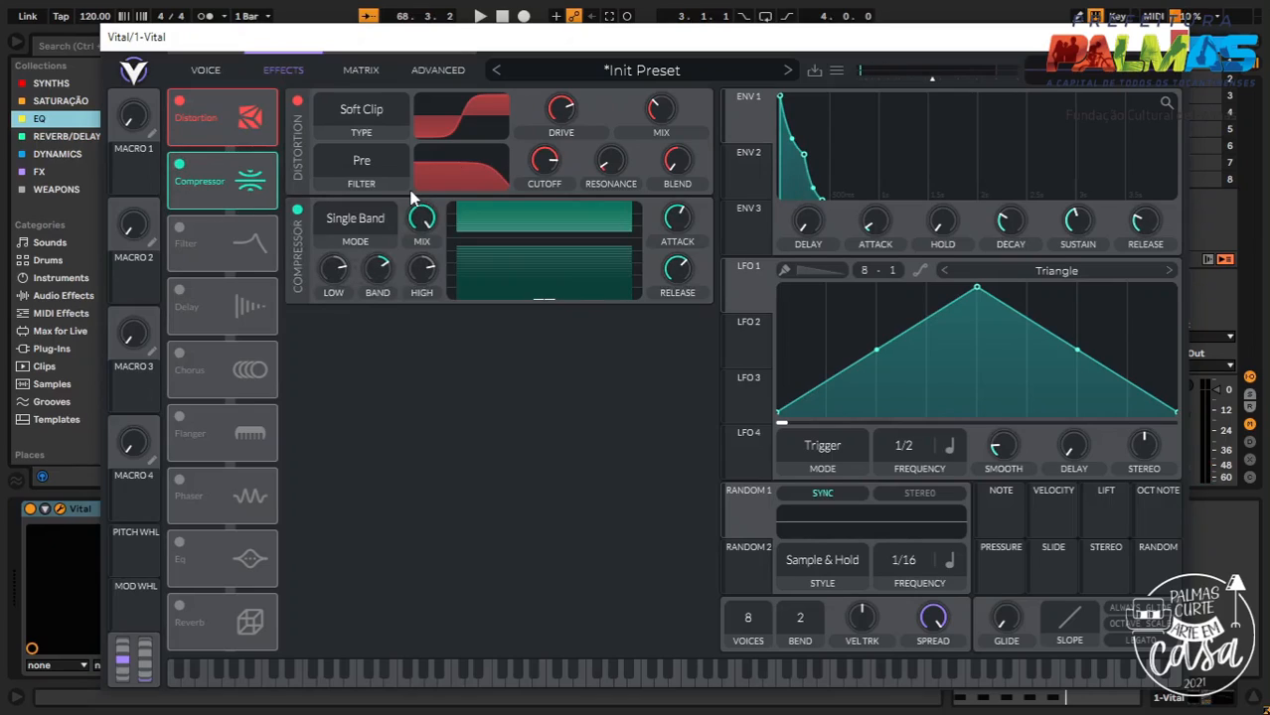
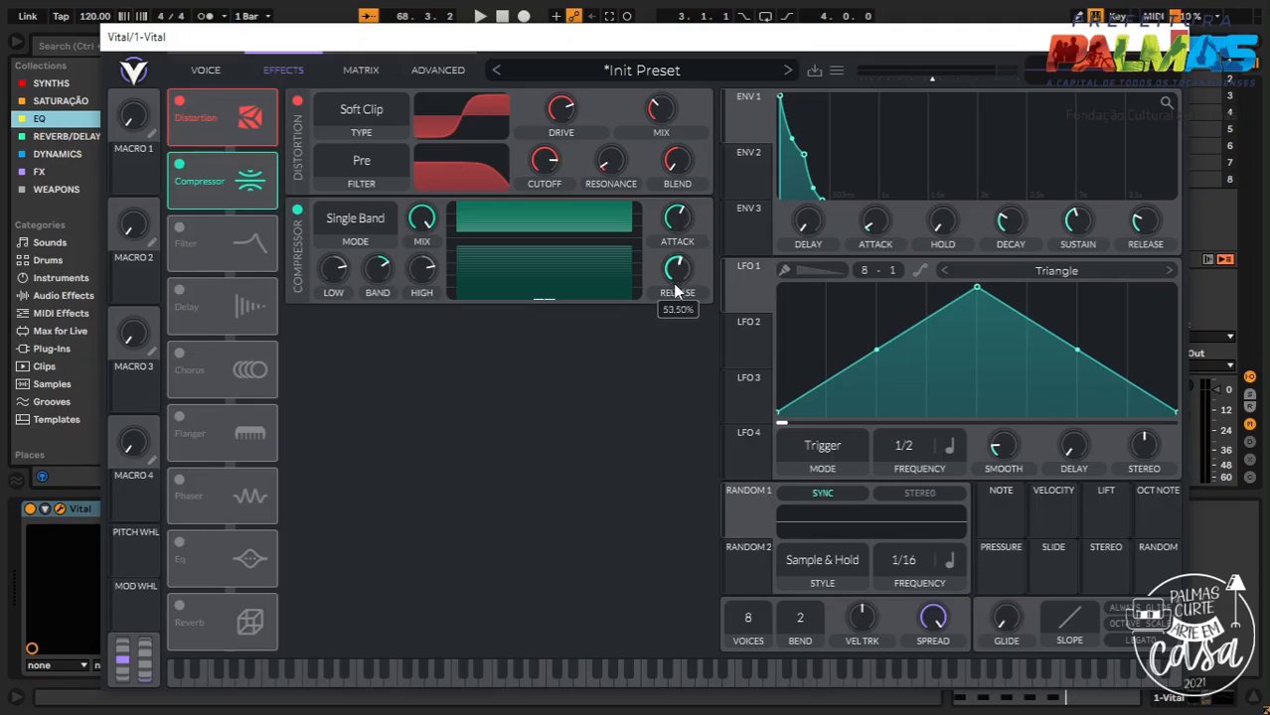
pyautogui.click(350, 227)
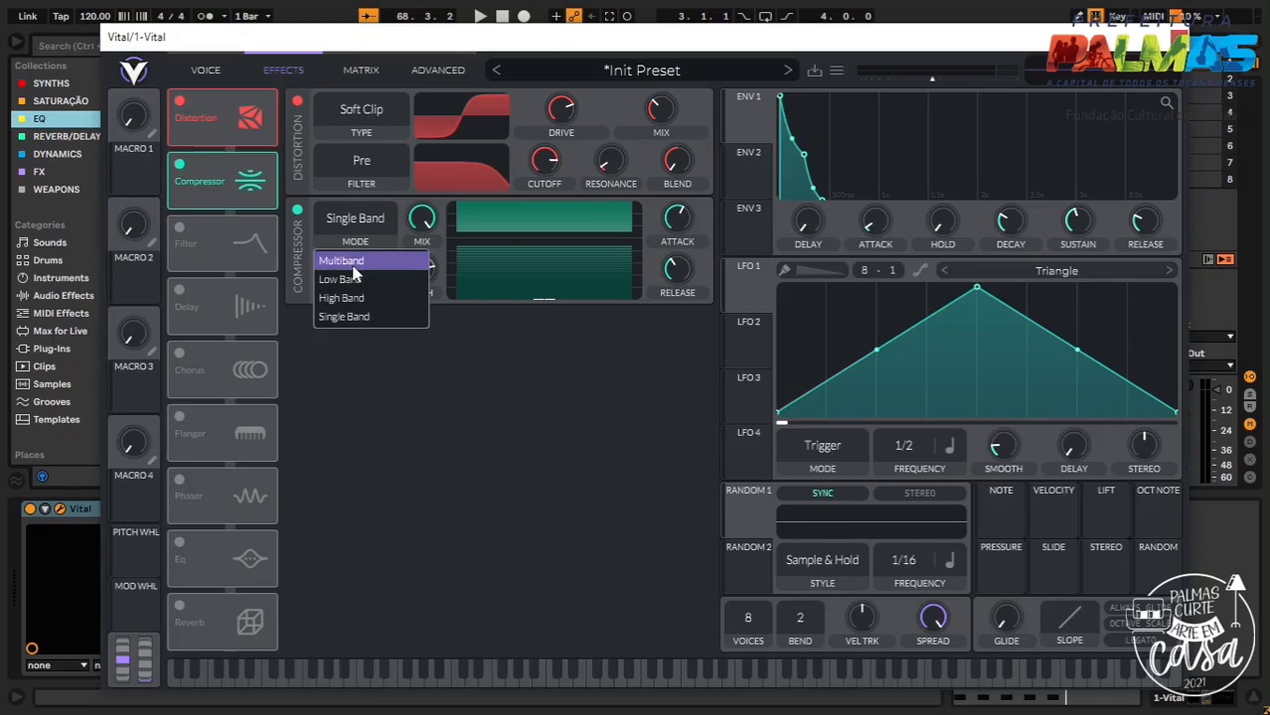
pyautogui.click(356, 260)
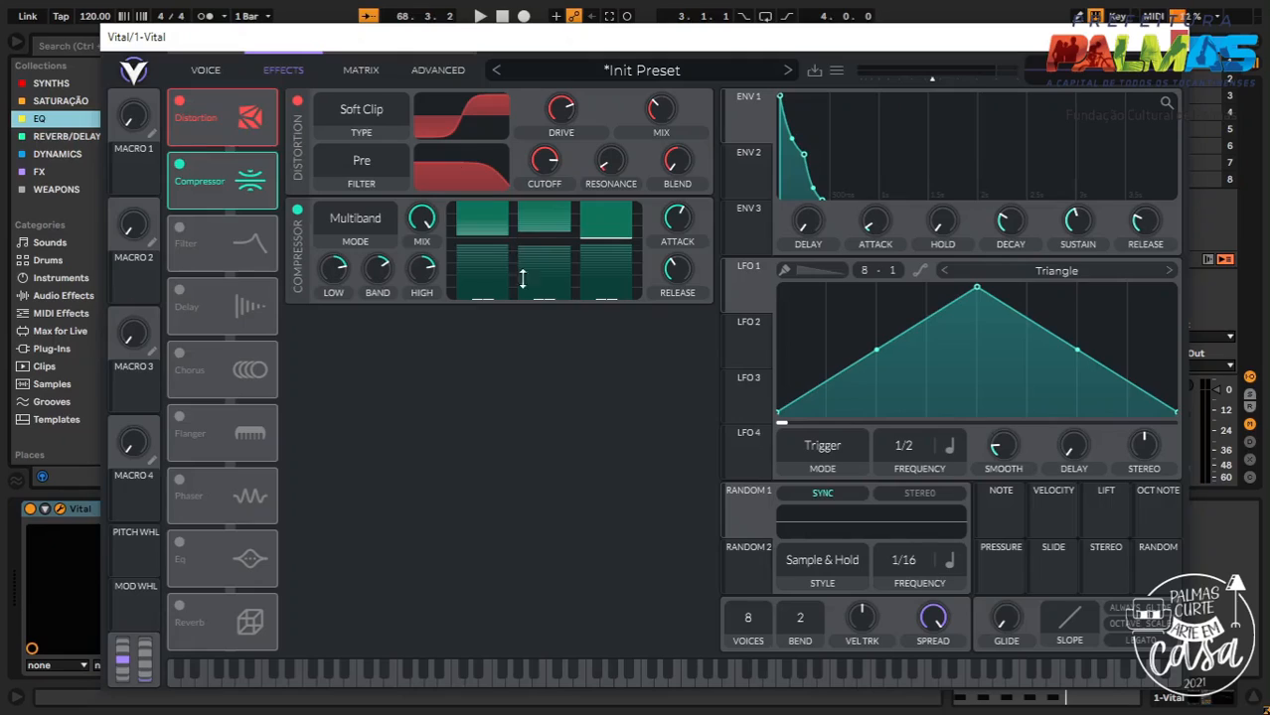
pyautogui.moveTo(374, 280)
pyautogui.click(367, 227)
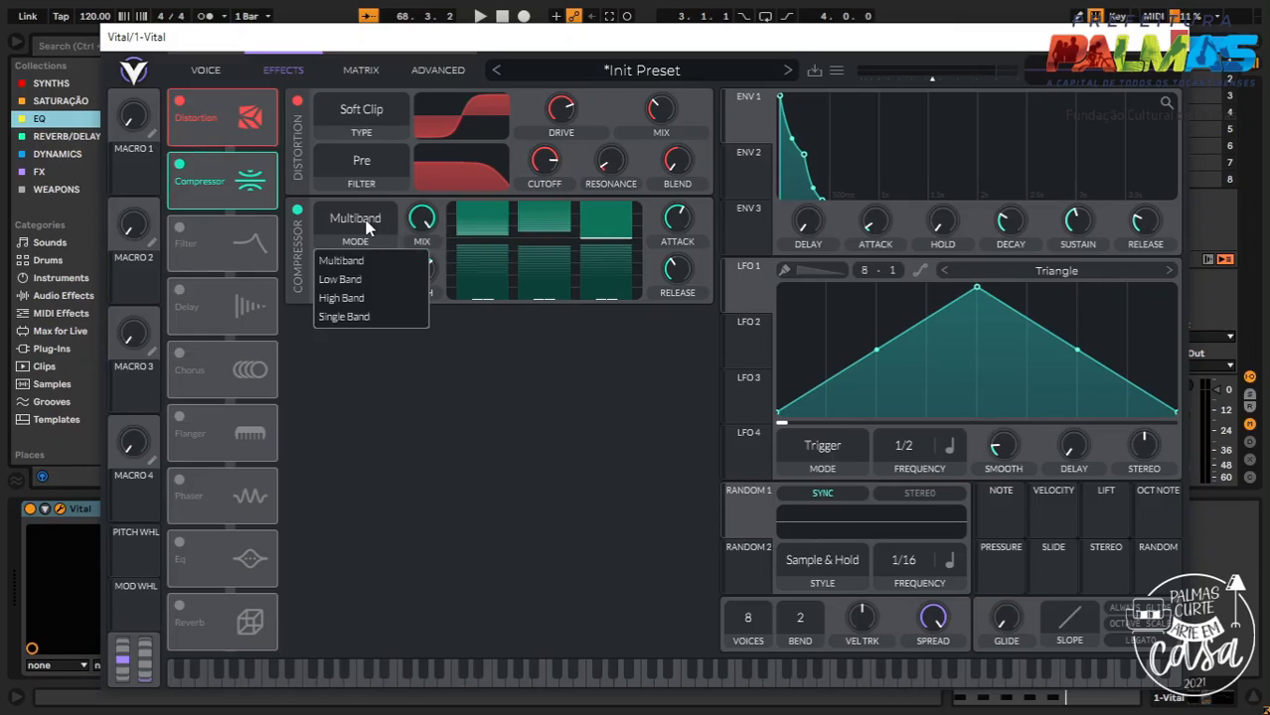
pyautogui.click(370, 318)
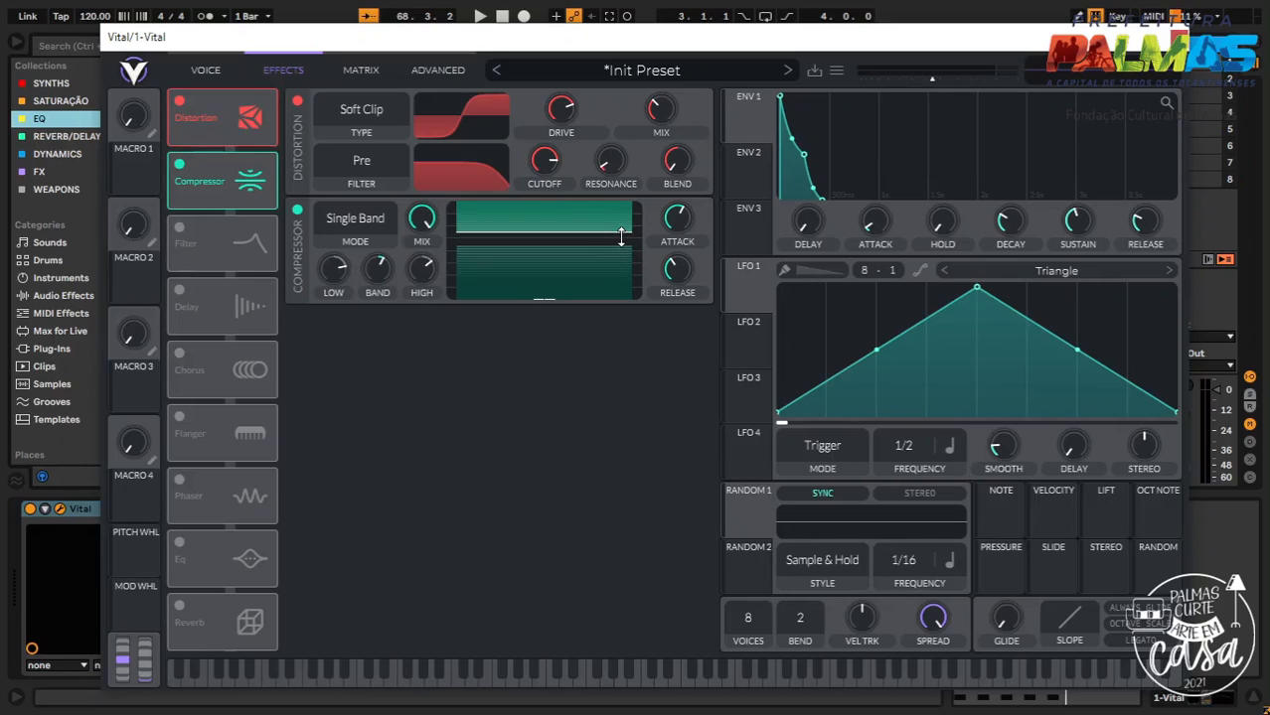
# Adjust the single-band compressor's upper and lower thresholds together with its attack and release
pyautogui.moveTo(615, 232)
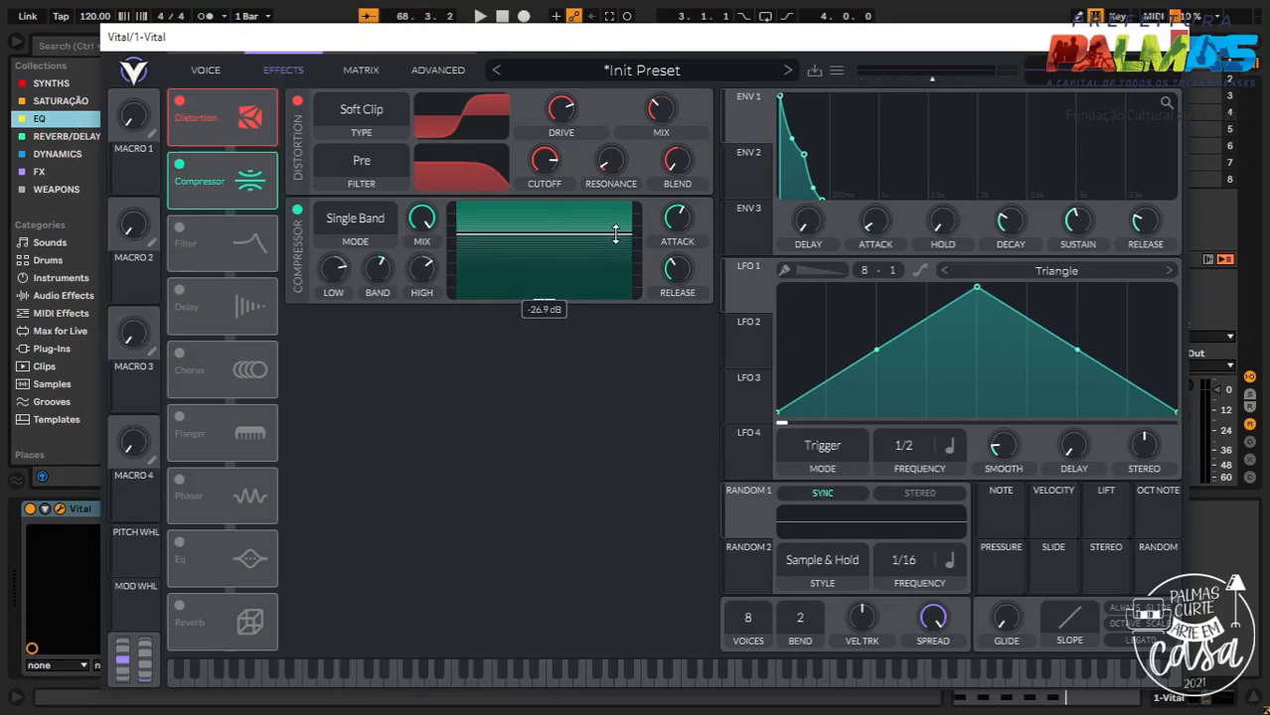
pyautogui.moveTo(615, 232); pyautogui.dragTo(674, 257)
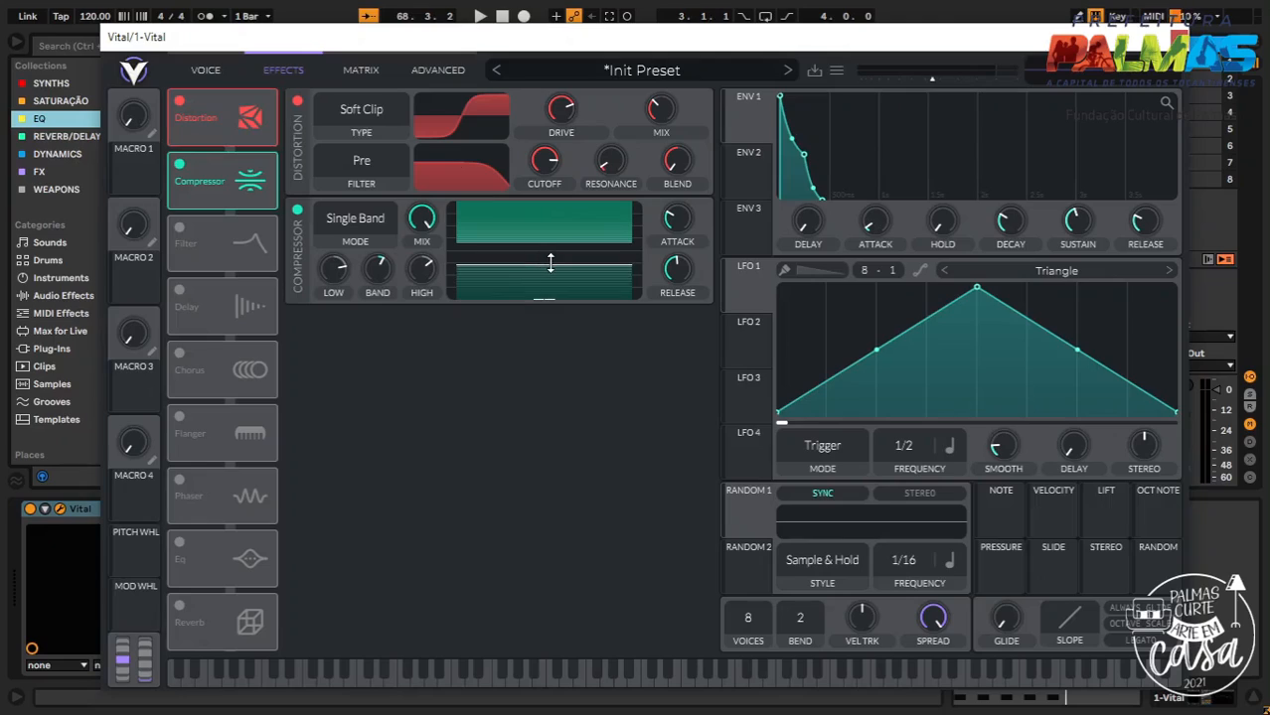
pyautogui.moveTo(500, 266); pyautogui.dragTo(621, 294)
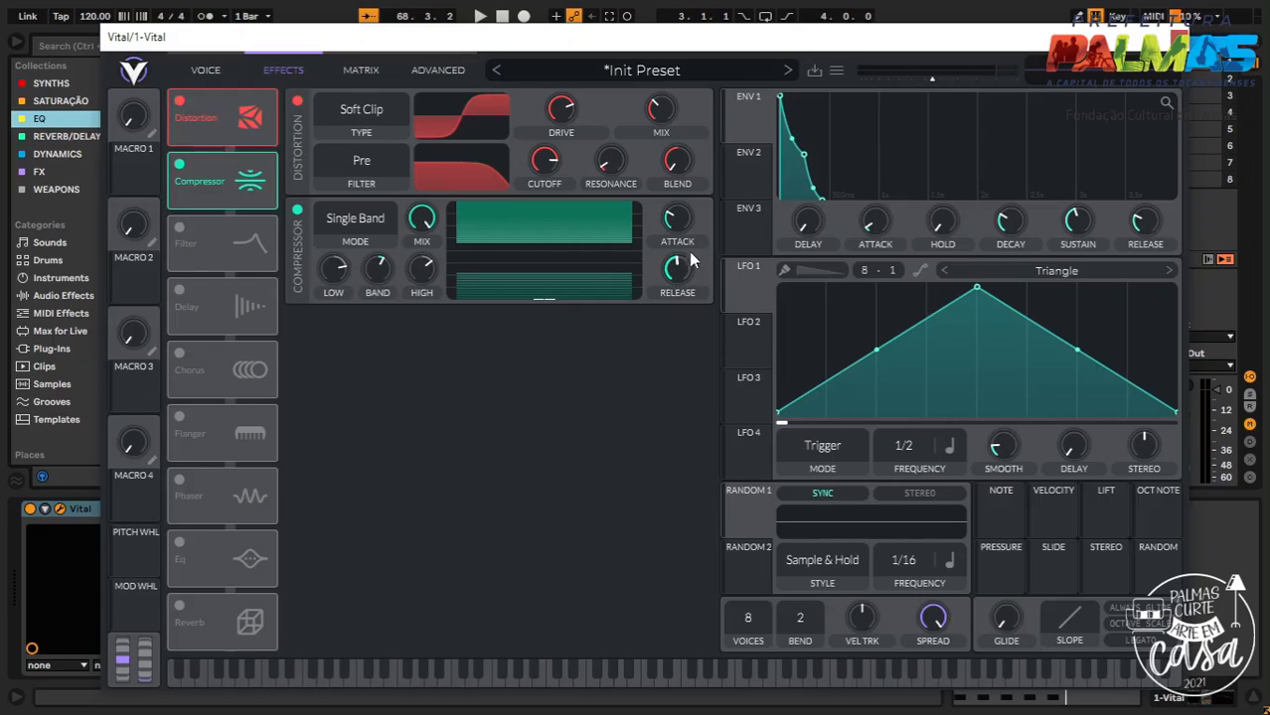
pyautogui.moveTo(593, 265); pyautogui.dragTo(590, 279)
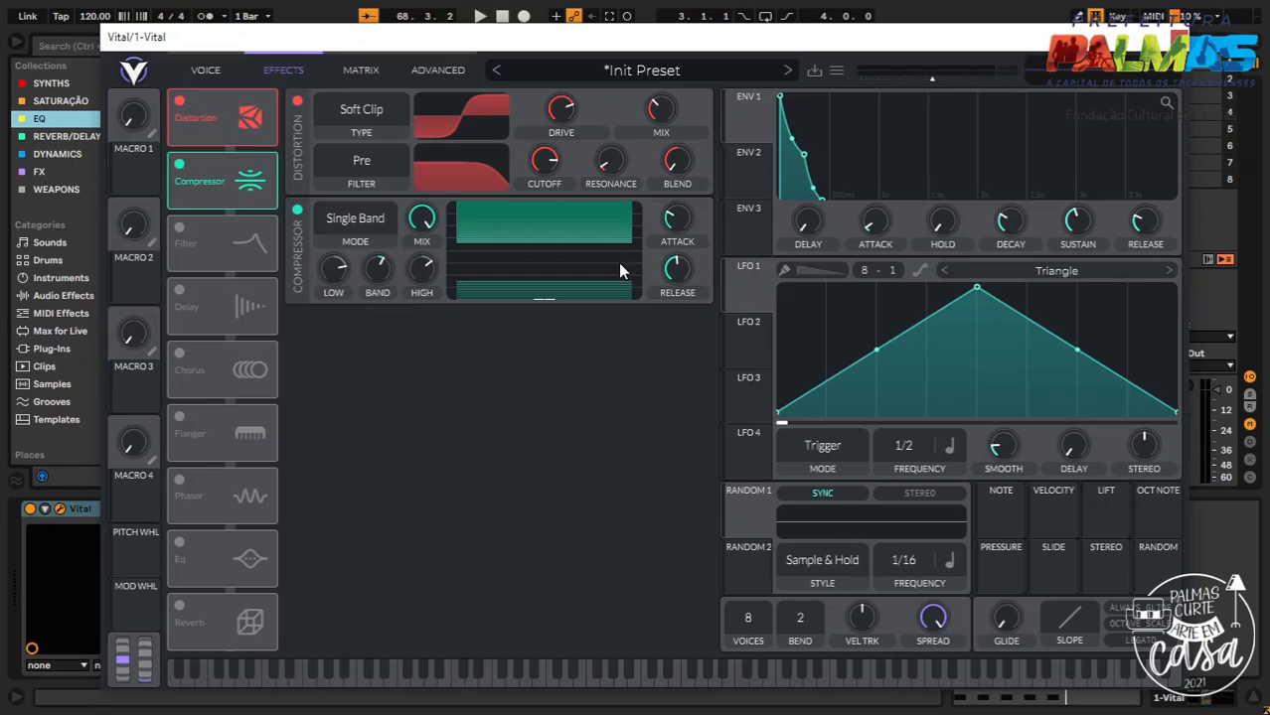
pyautogui.moveTo(599, 278); pyautogui.dragTo(601, 258)
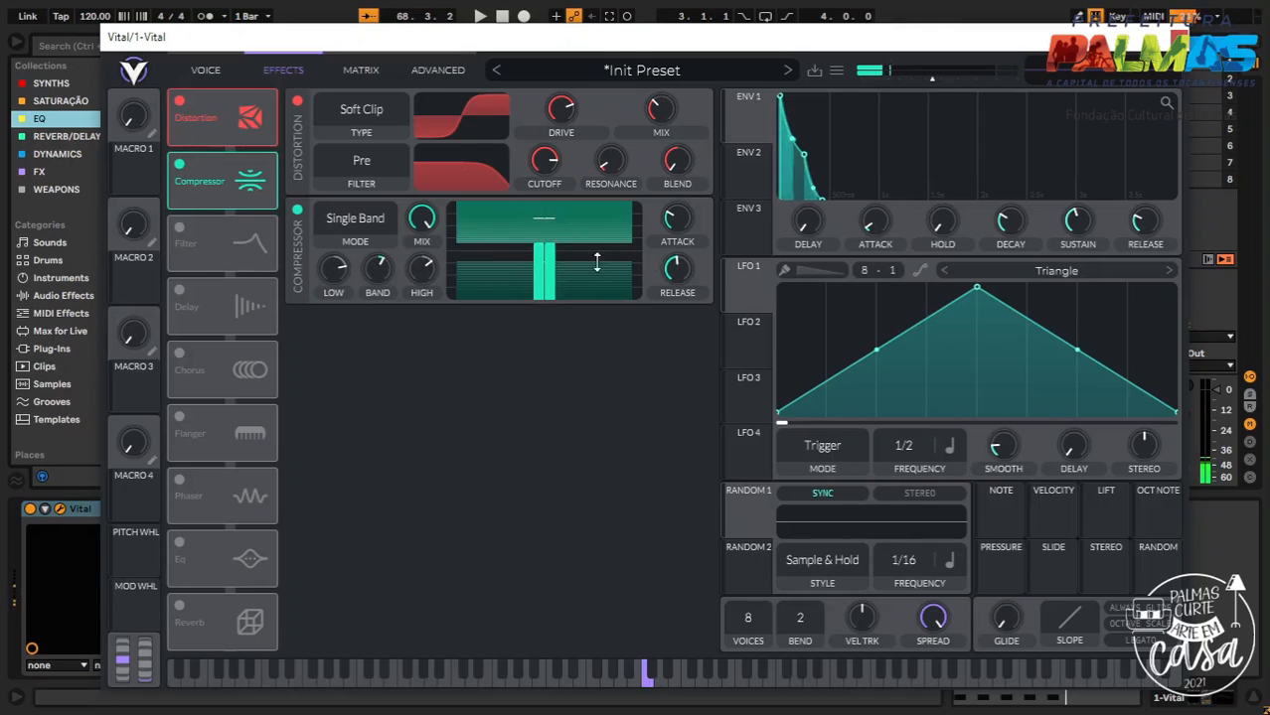
# Raise the compressor's attack, reduce its release, and move its joined thresholds higher in level while playing a note
pyautogui.moveTo(595, 263); pyautogui.dragTo(671, 288)
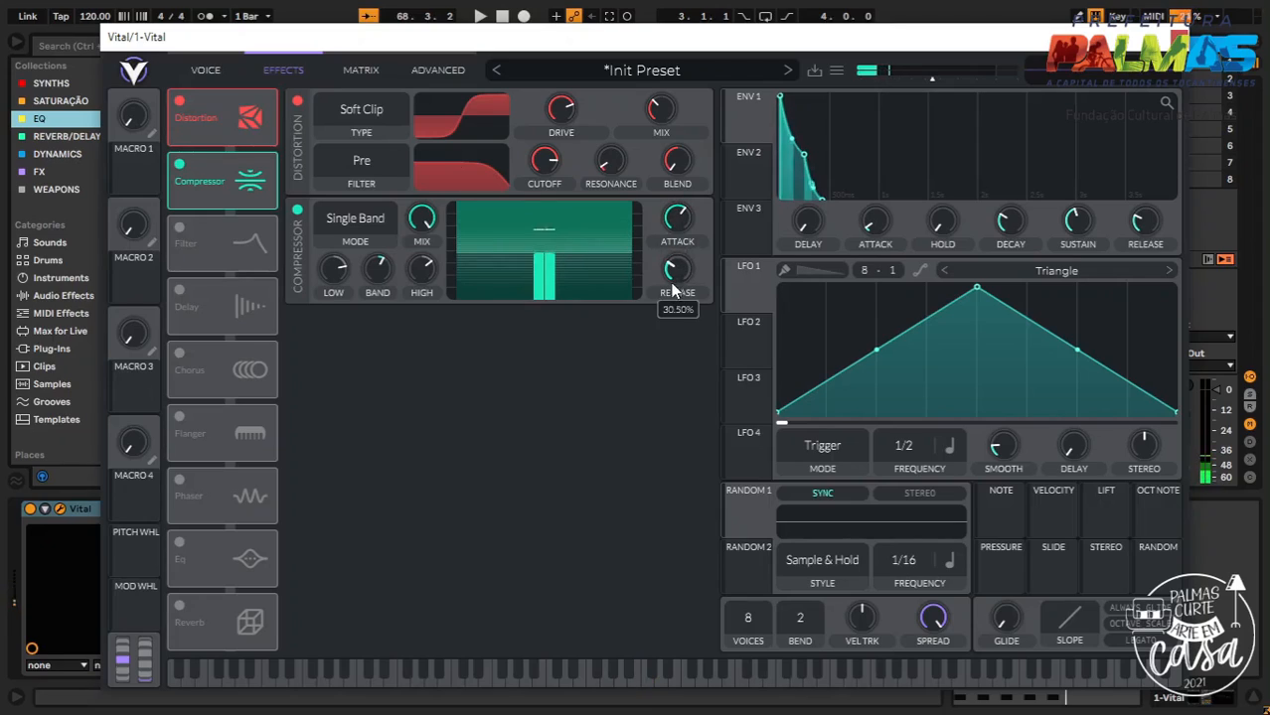
pyautogui.scroll(5, 678, 220)
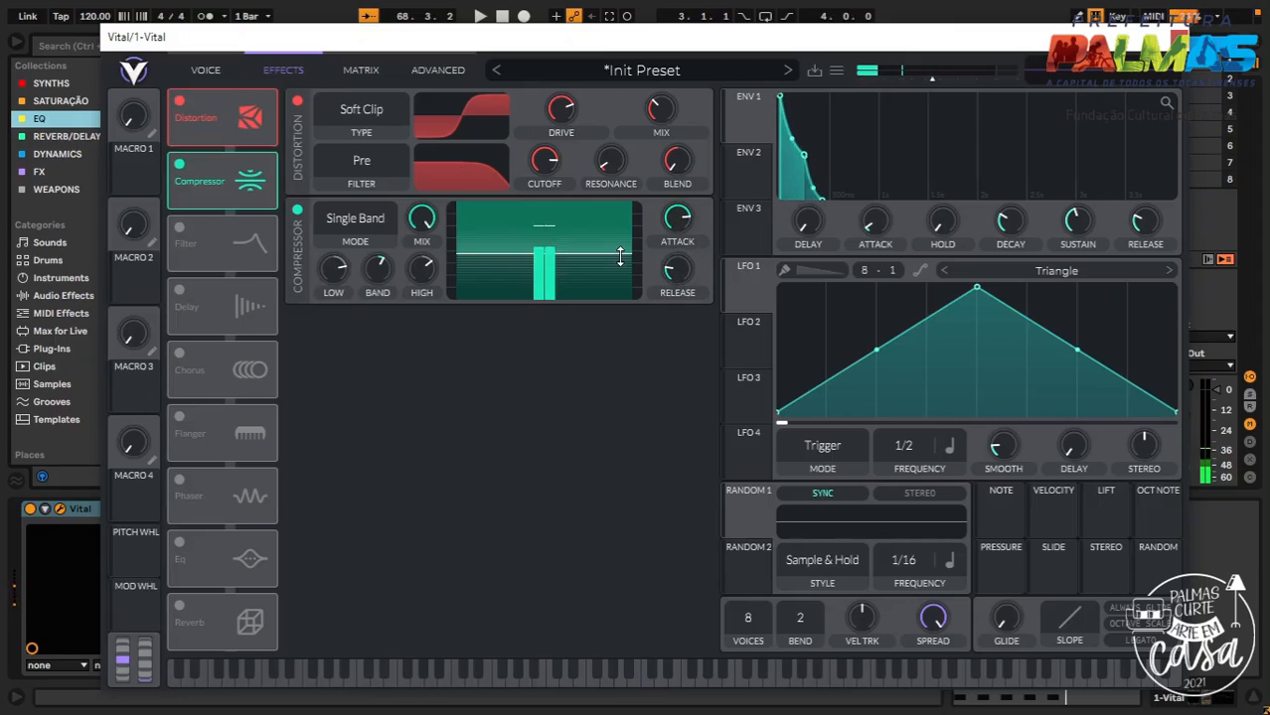
pyautogui.moveTo(620, 256); pyautogui.dragTo(617, 241)
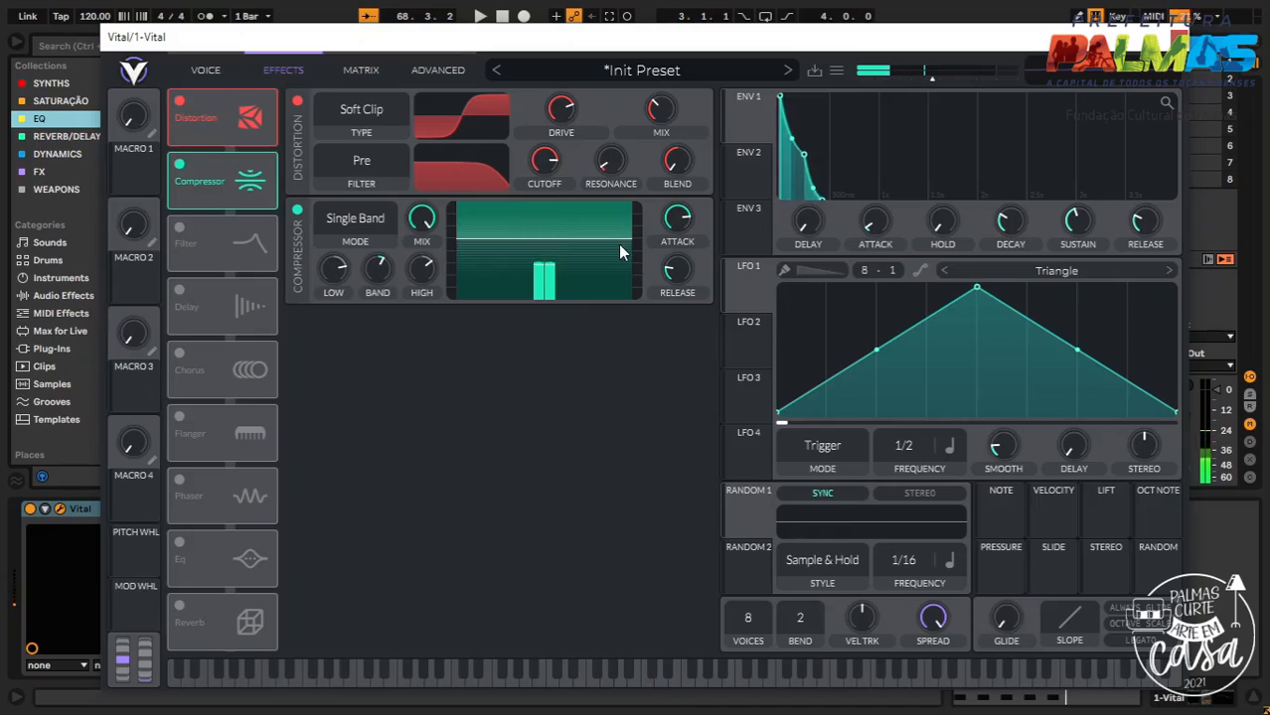
# Compare the sound with the compressor bypassed and enabled, and separate its two thresholds again
pyautogui.click(297, 212)
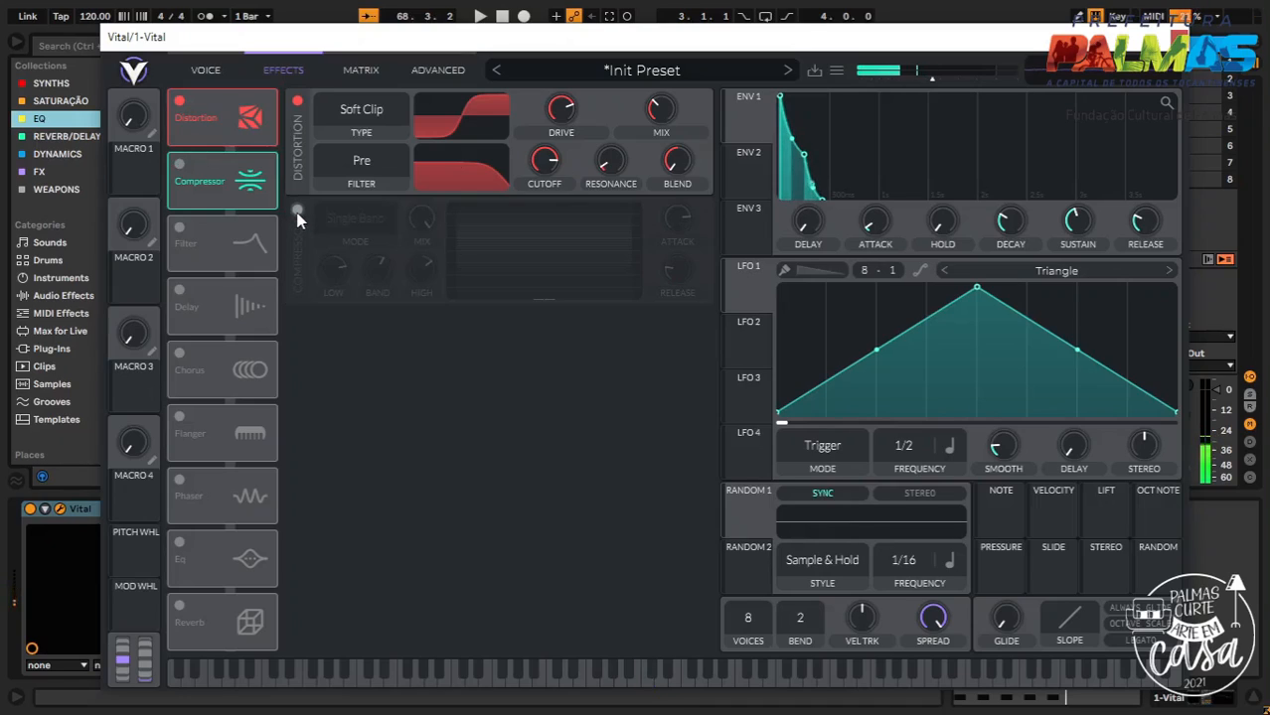
pyautogui.click(297, 212)
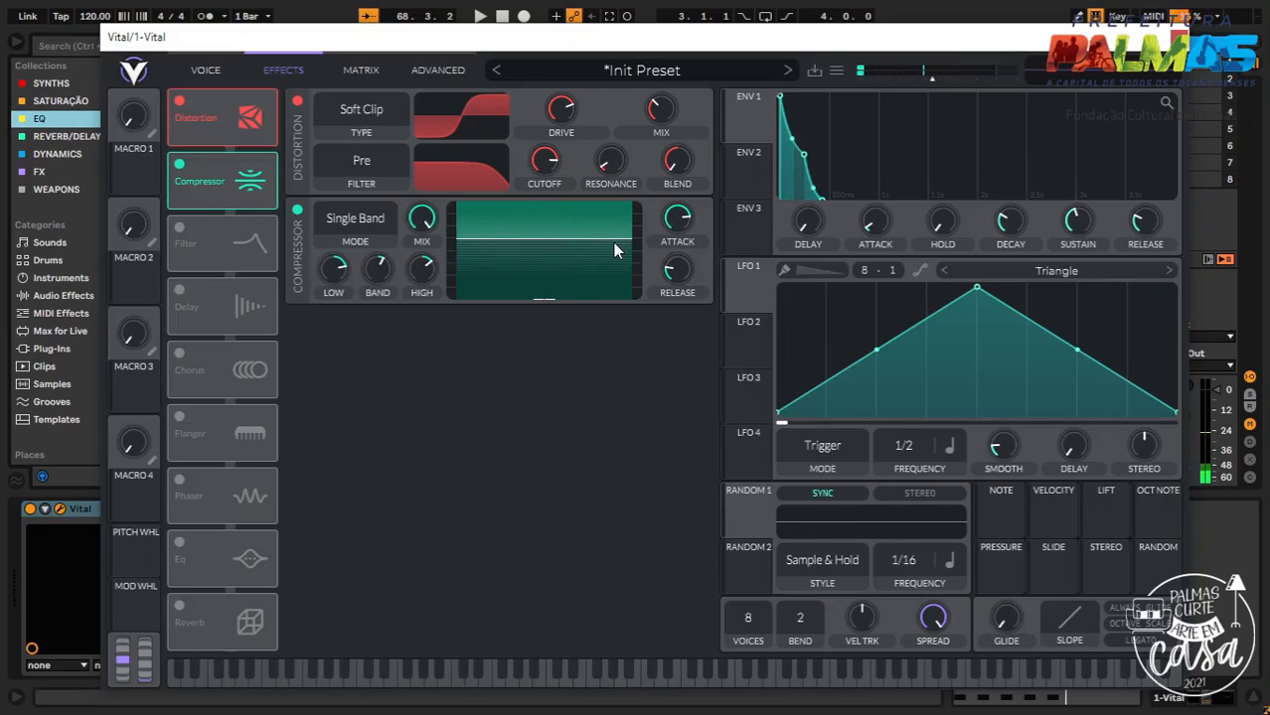
pyautogui.moveTo(621, 250)
pyautogui.mouseDown()
pyautogui.moveTo(624, 278)
pyautogui.moveTo(604, 278)
pyautogui.moveTo(618, 272)
pyautogui.mouseUp()
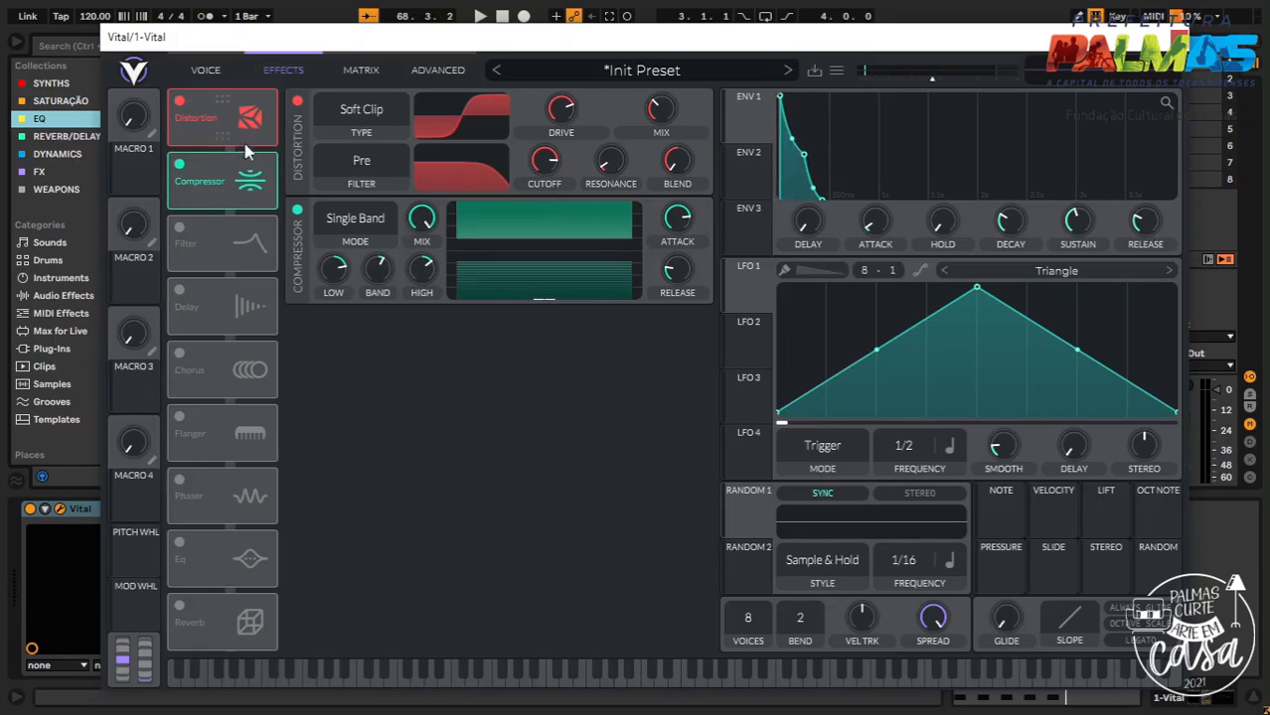
# Enable the Filter effect and change its mode from Comb to Analog 12dB
pyautogui.click(178, 229)
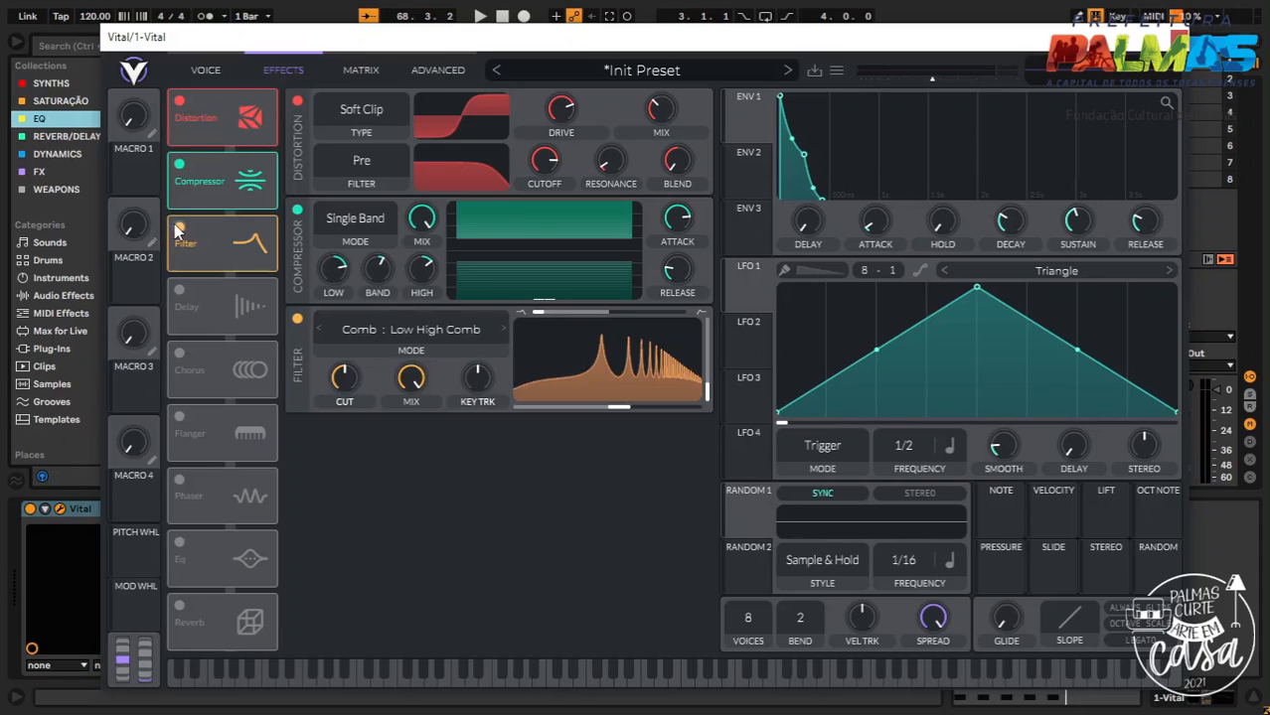
pyautogui.click(432, 338)
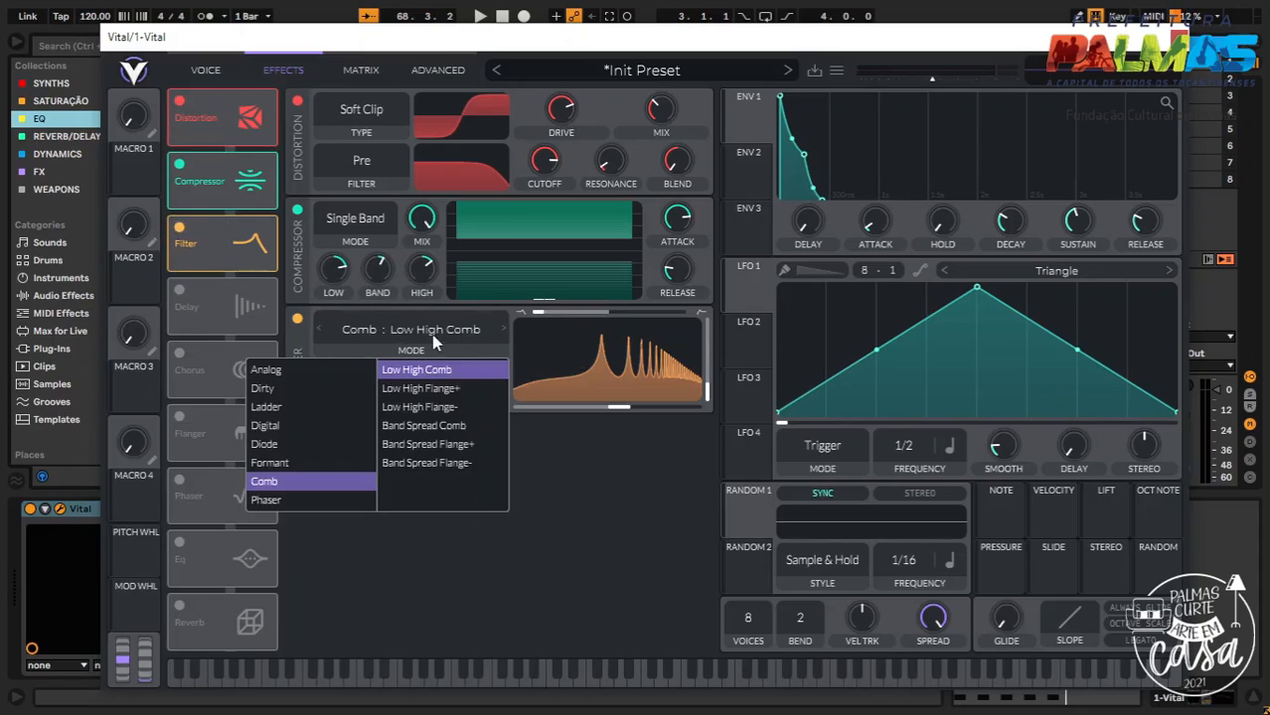
pyautogui.click(264, 368)
# Review the Voice page's filters for comparison, switching Filter 2 on and off again
pyautogui.click(206, 69)
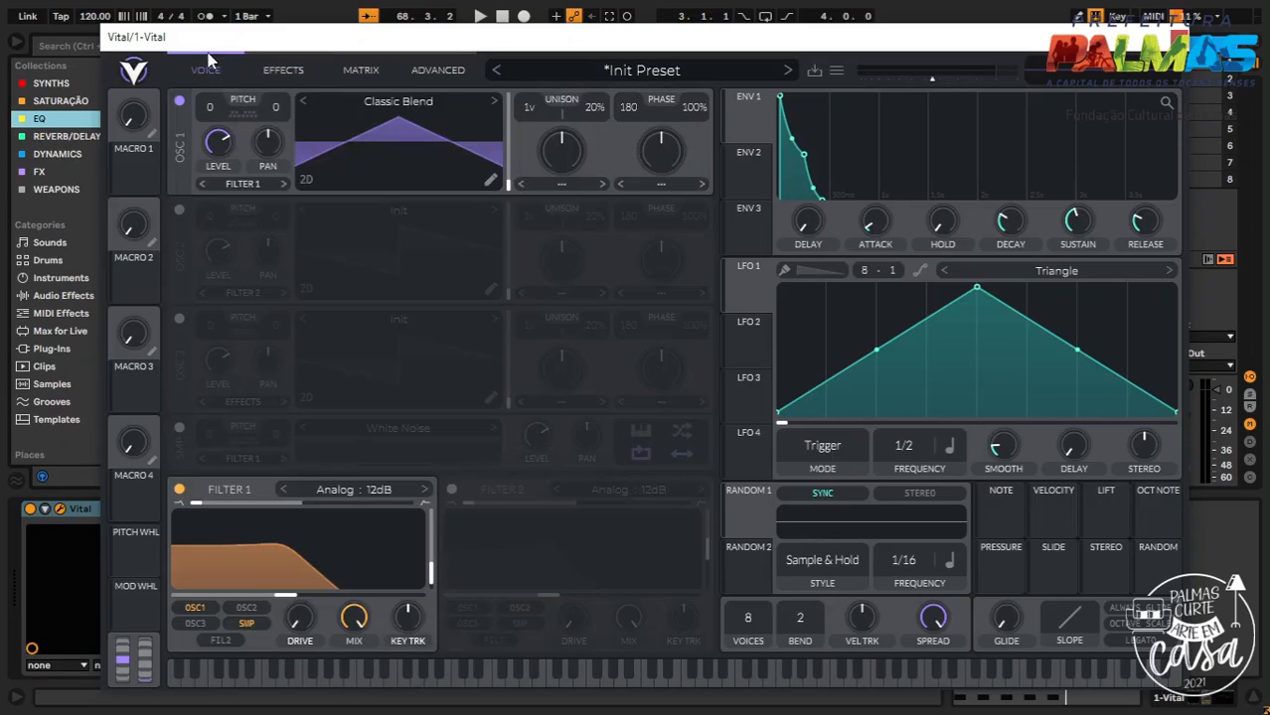
pyautogui.click(449, 489)
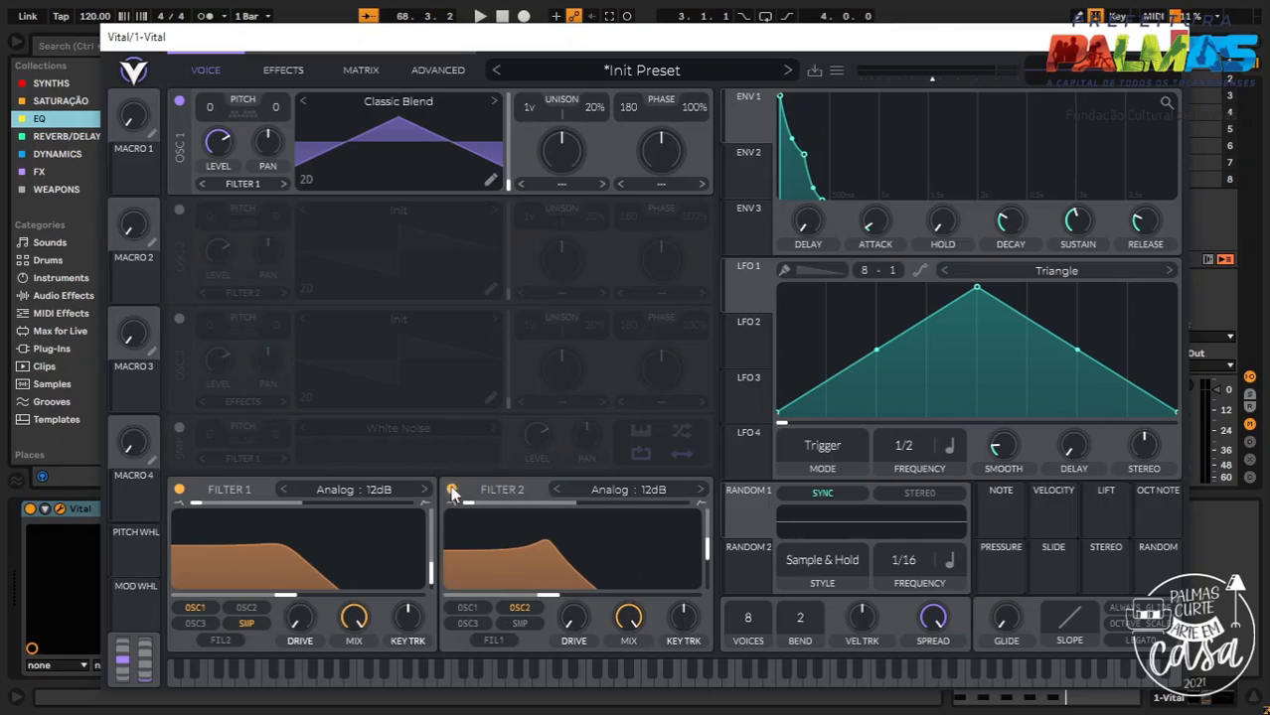
pyautogui.click(452, 491)
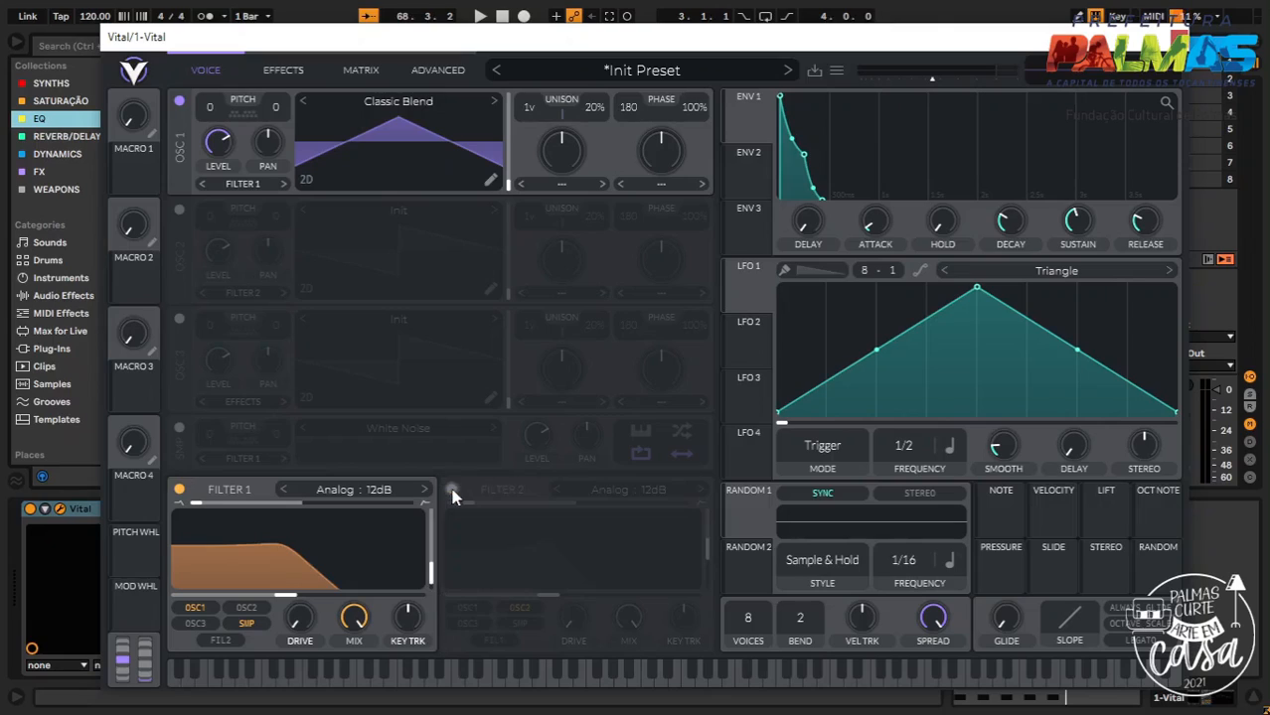
pyautogui.click(433, 72)
pyautogui.click(207, 70)
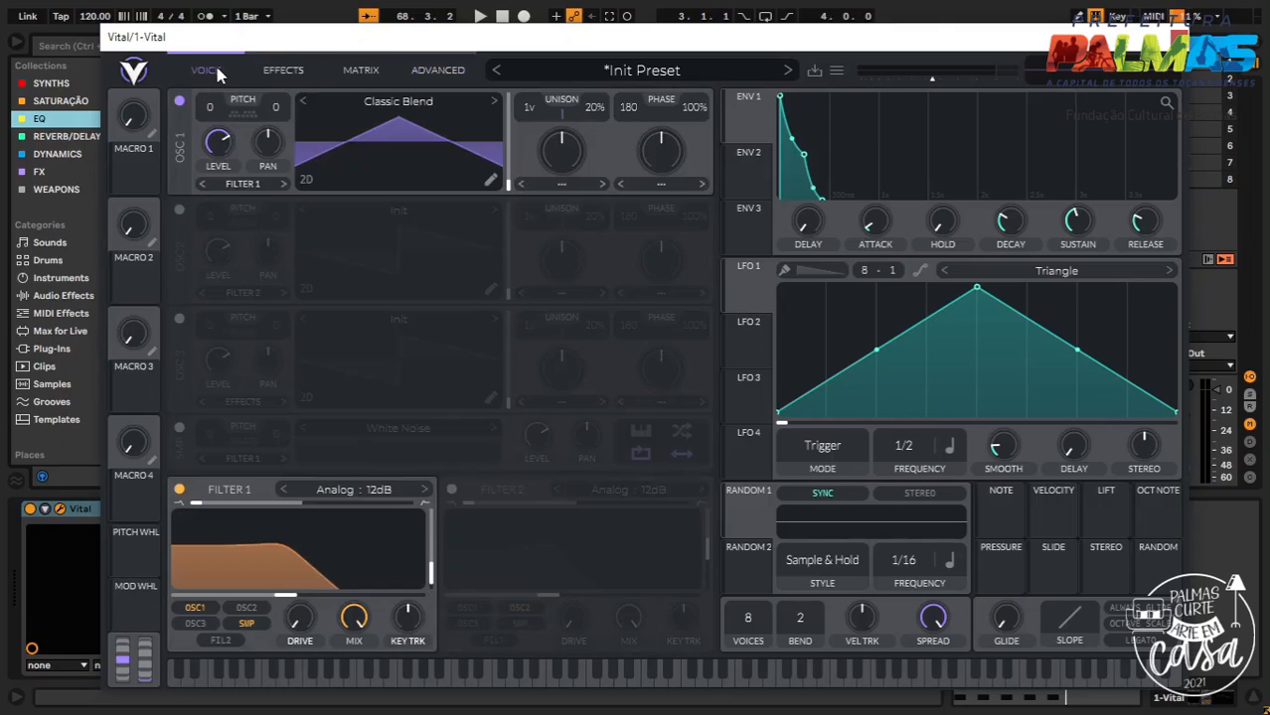
# Return to the effects page, set the Filter effect's mode to Comb: Low High Comb and lower its cutoff
pyautogui.click(278, 72)
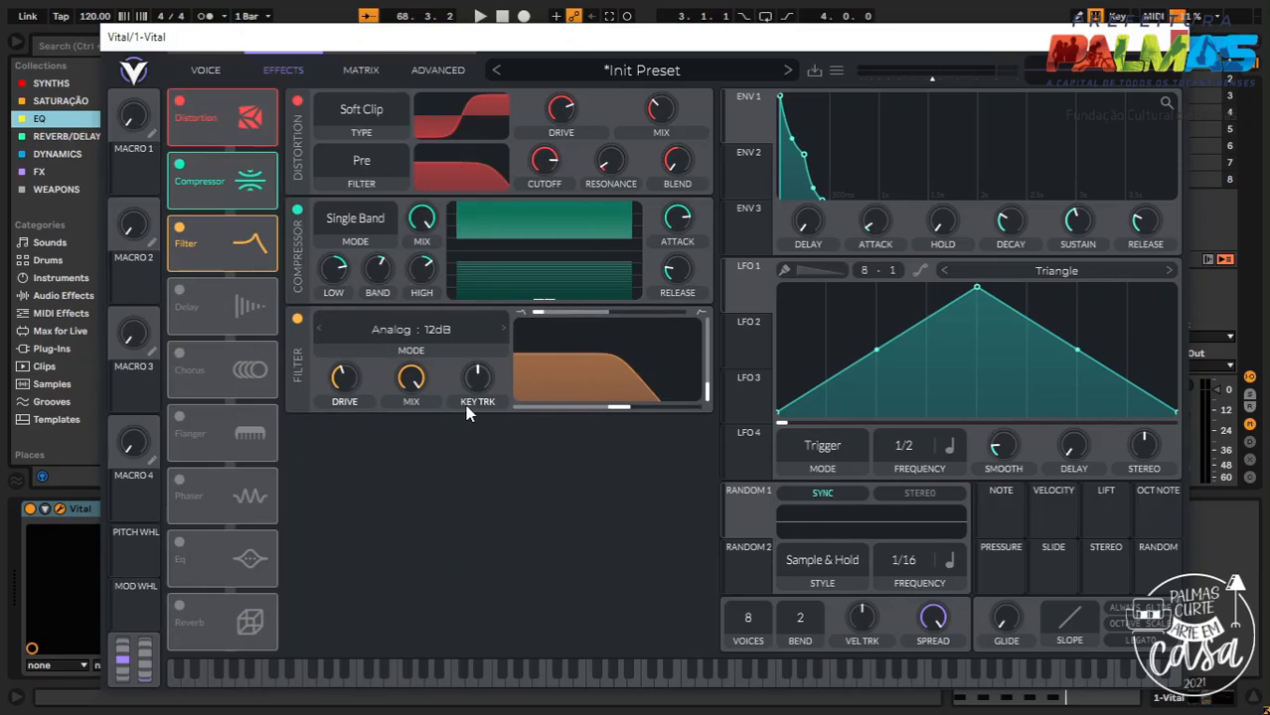
pyautogui.click(464, 328)
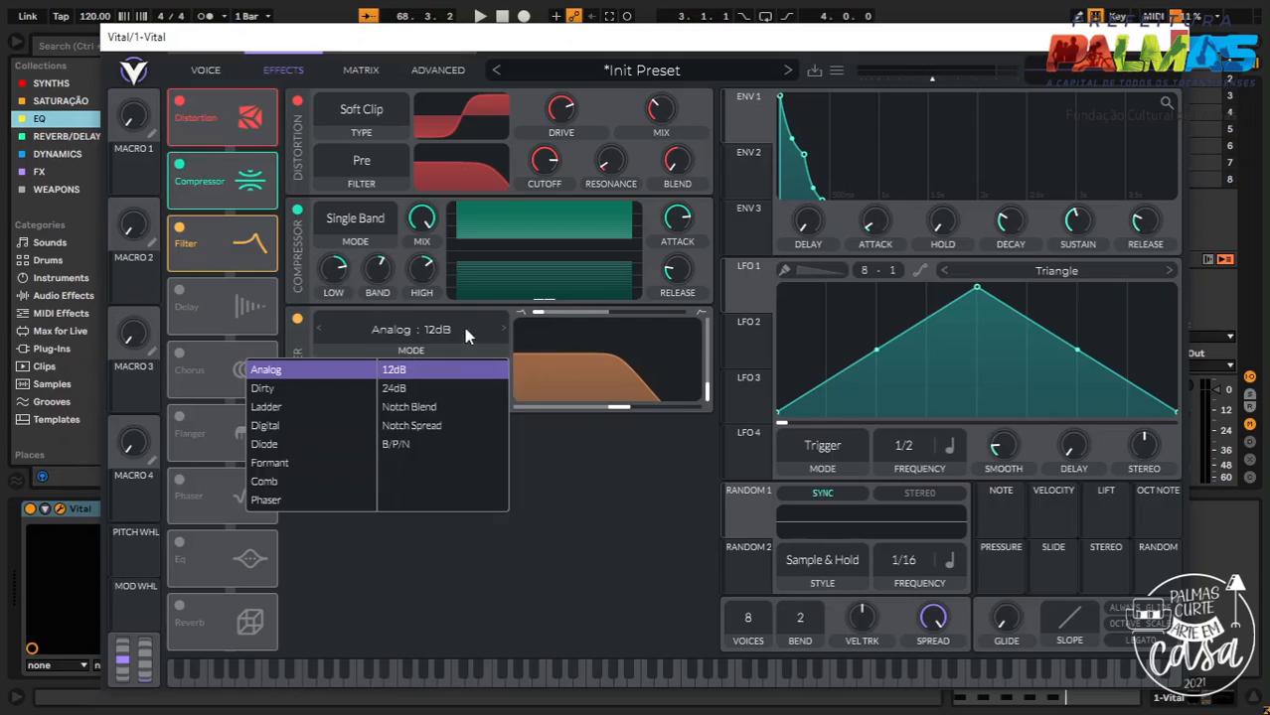
pyautogui.click(313, 482)
pyautogui.click(554, 459)
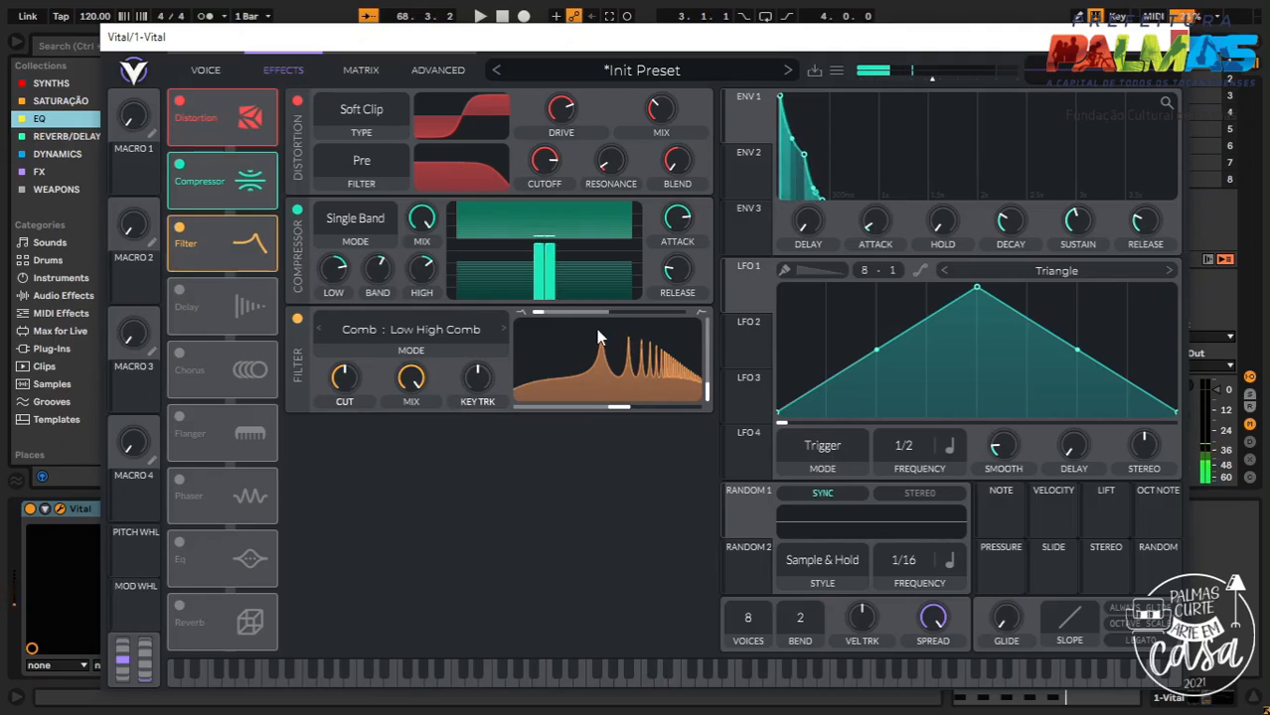
pyautogui.moveTo(618, 407); pyautogui.dragTo(585, 424)
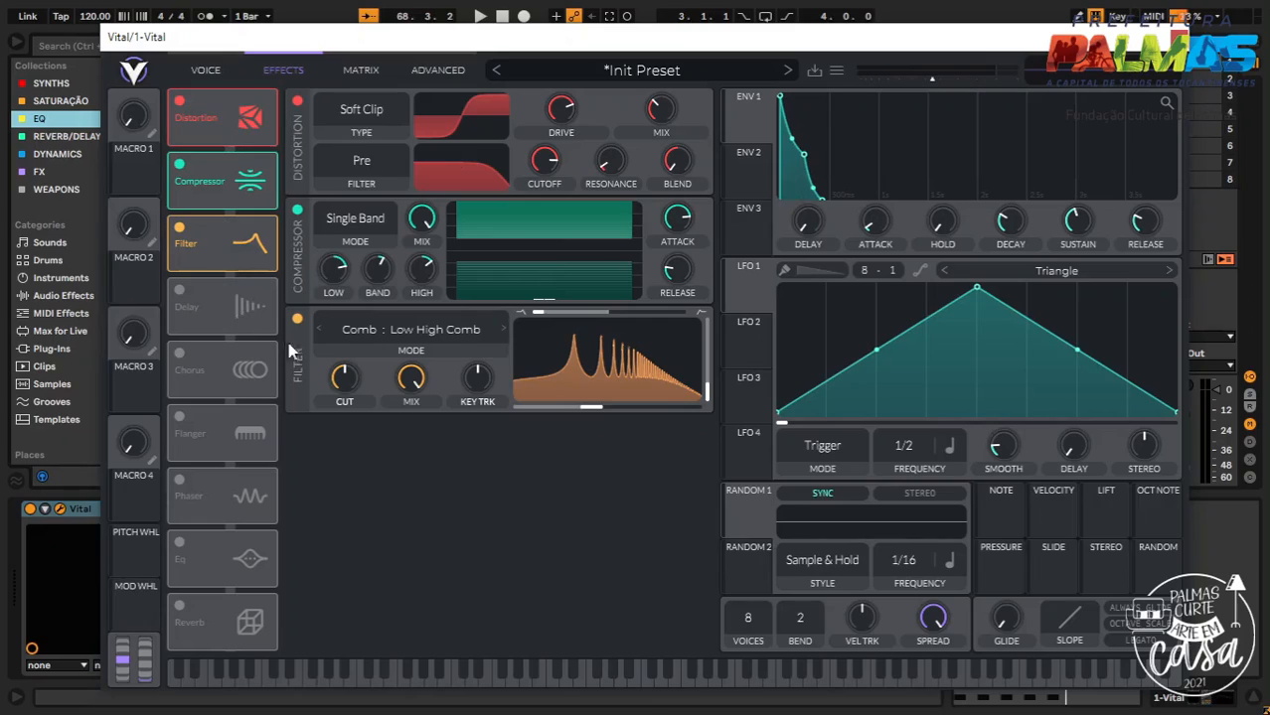
# Enable the Delay effect and set its mode to Mono
pyautogui.click(179, 292)
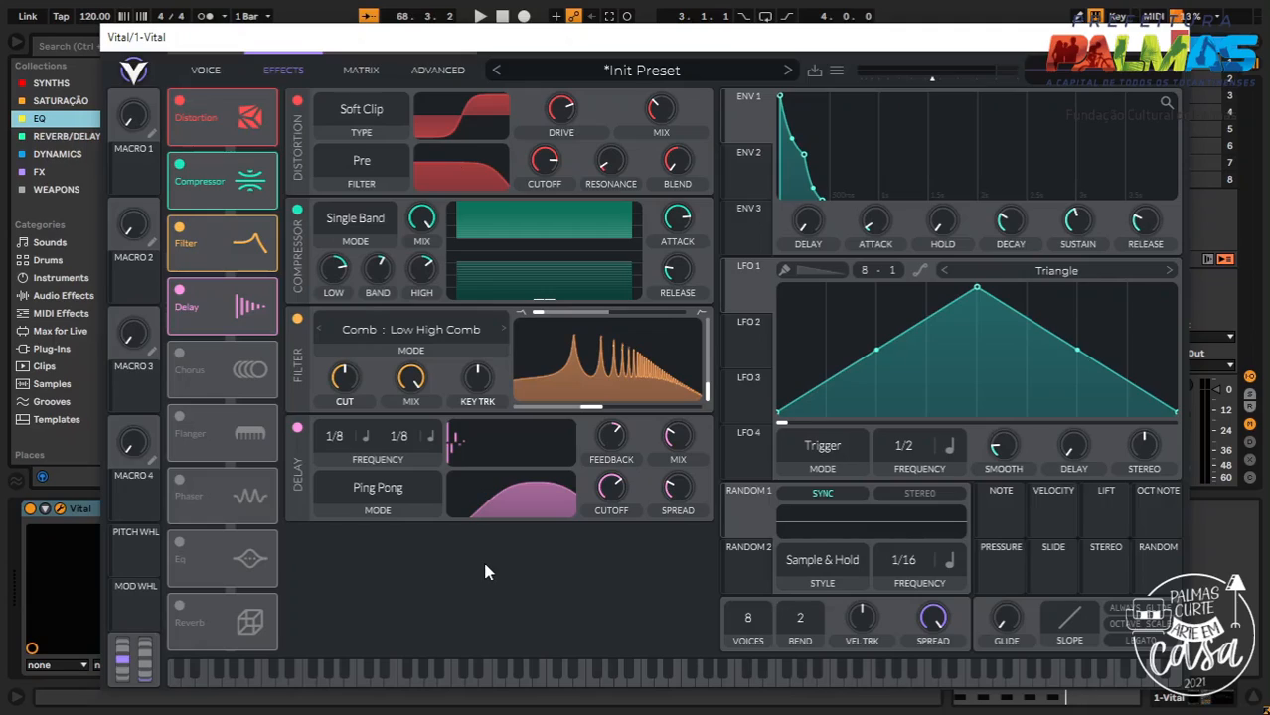
pyautogui.click(413, 491)
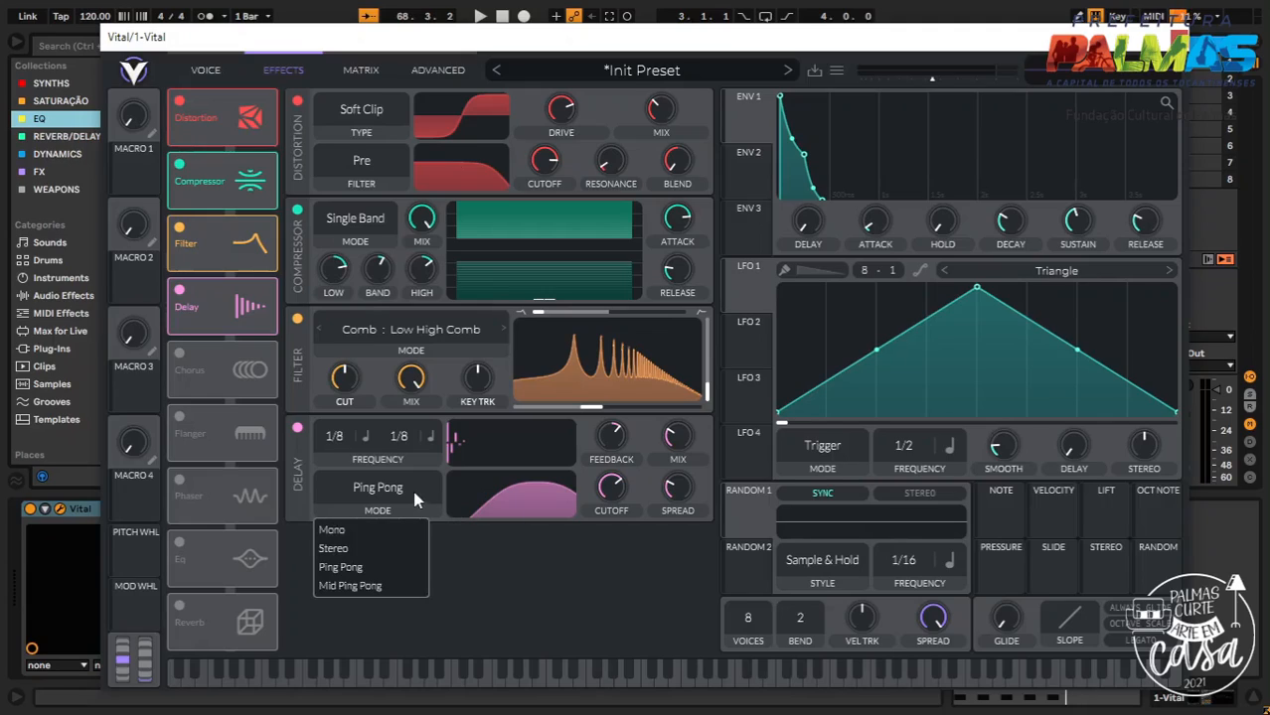
pyautogui.click(376, 534)
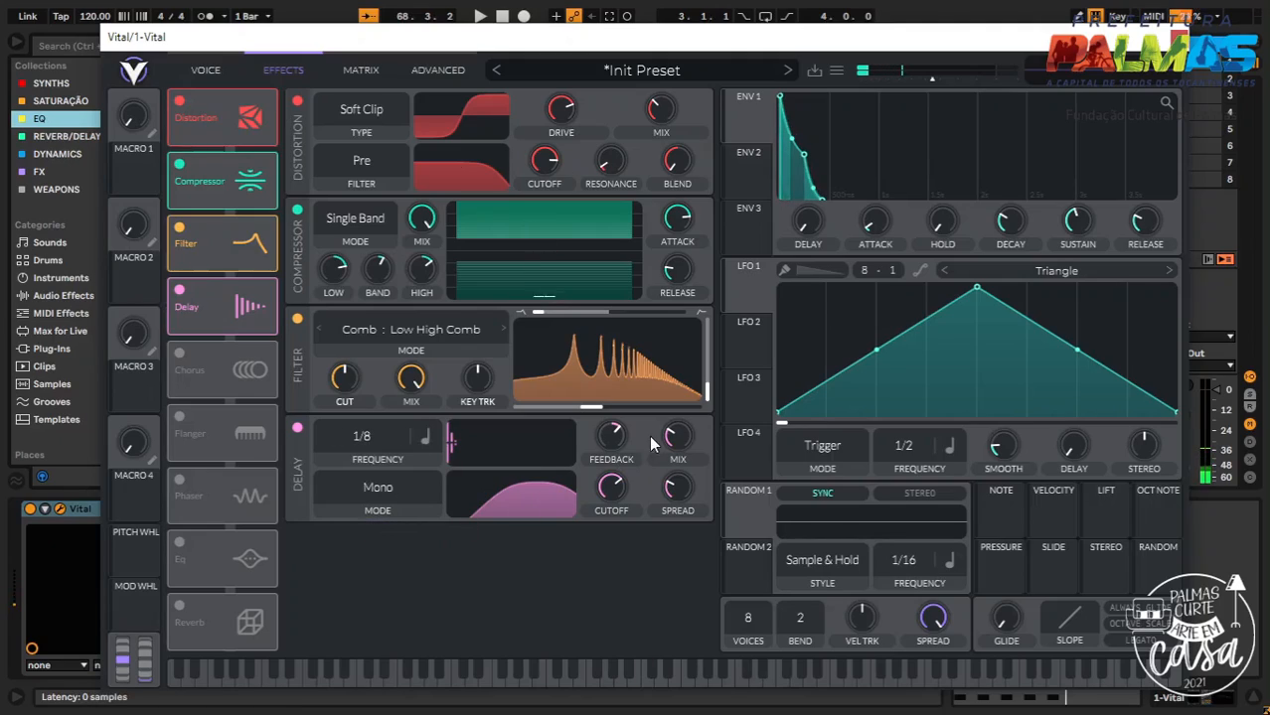
# Raise the delay's feedback, and try a higher mix before bringing it back down
pyautogui.moveTo(674, 435)
pyautogui.mouseDown()
pyautogui.moveTo(685, 404)
pyautogui.moveTo(676, 442)
pyautogui.moveTo(681, 421)
pyautogui.mouseUp()
pyautogui.scroll(-3, 676, 445)
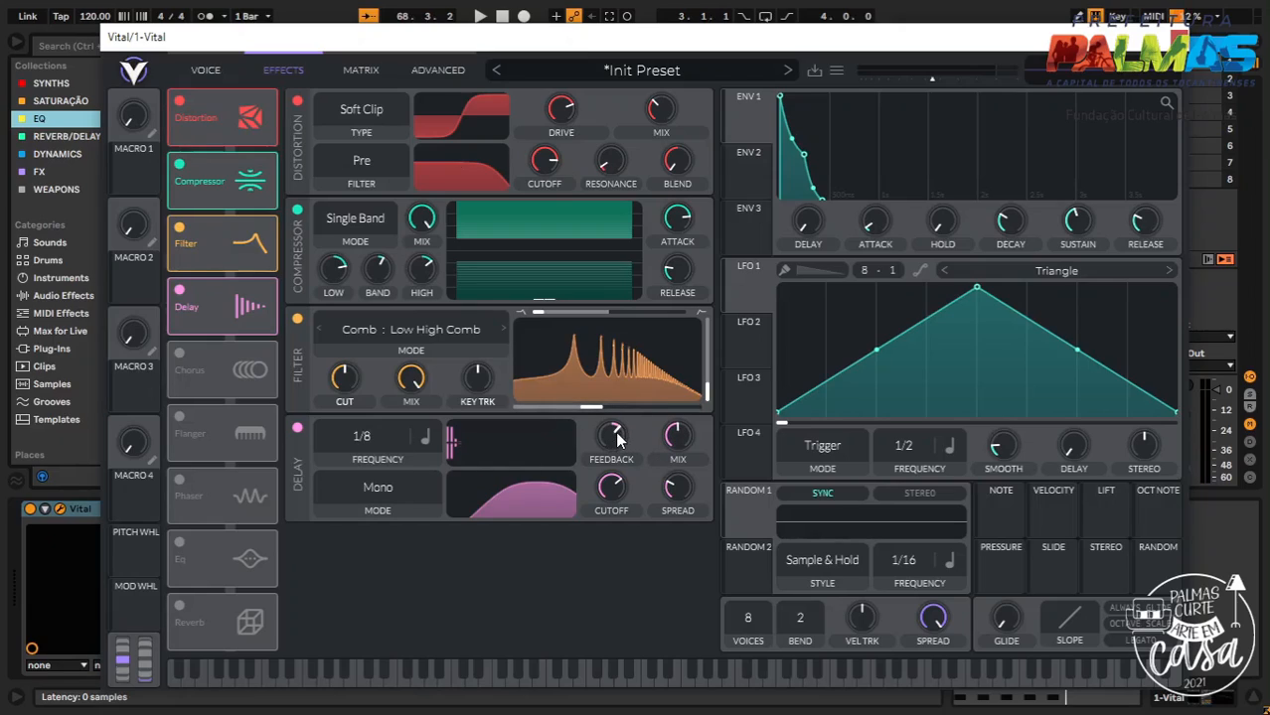
pyautogui.moveTo(616, 440); pyautogui.dragTo(601, 465)
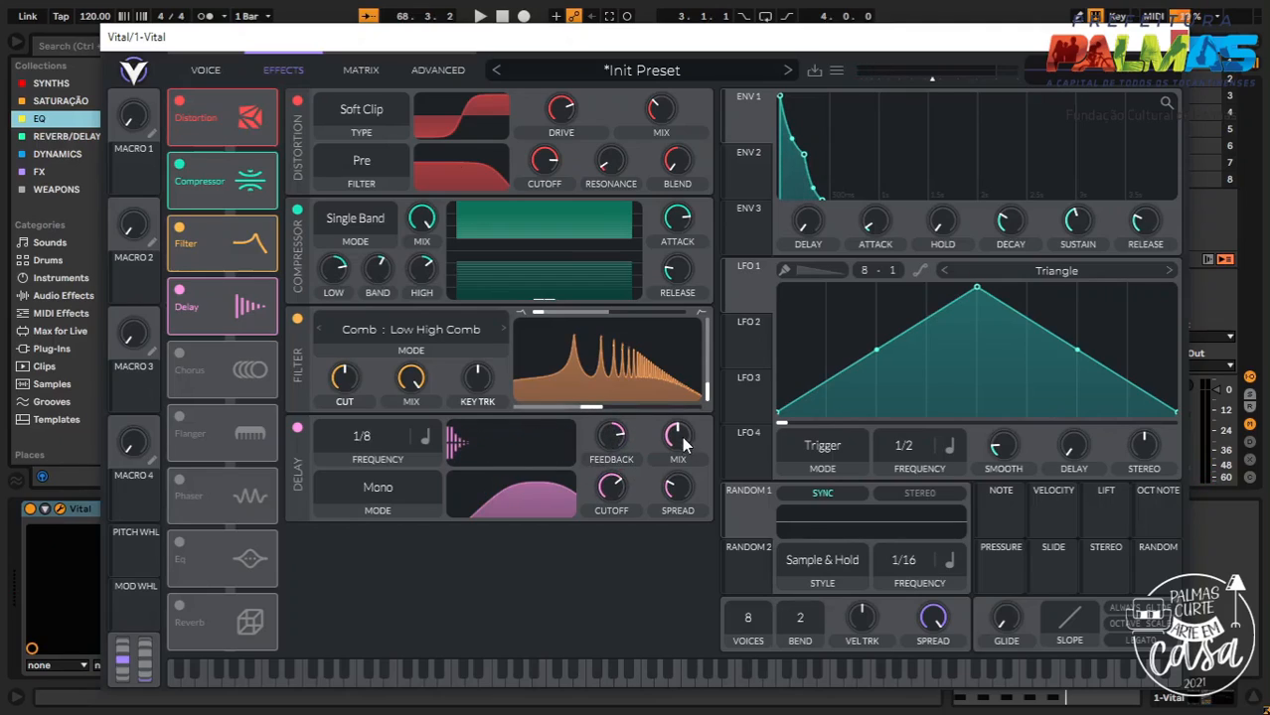
pyautogui.moveTo(671, 459)
pyautogui.moveTo(615, 437)
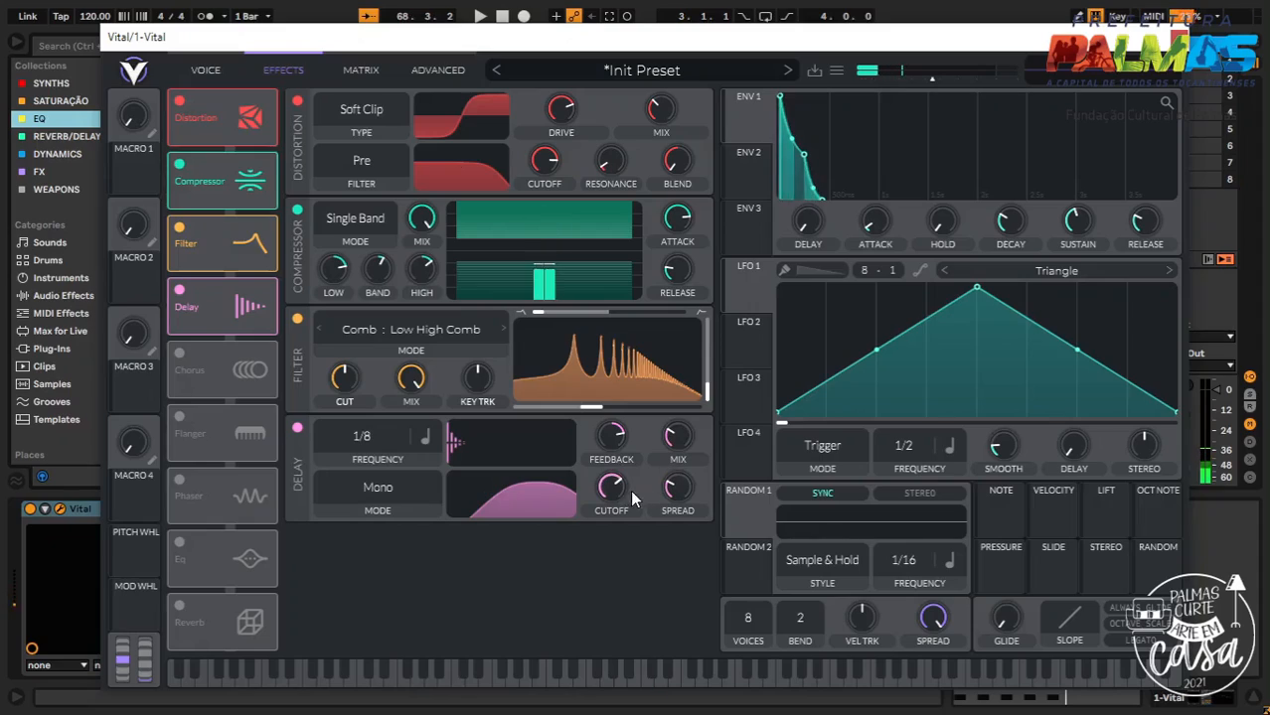
# Sweep the delay's filter cutoff and spread while playing notes, leaving the spread at a moderate width
pyautogui.moveTo(608, 484); pyautogui.dragTo(560, 463)
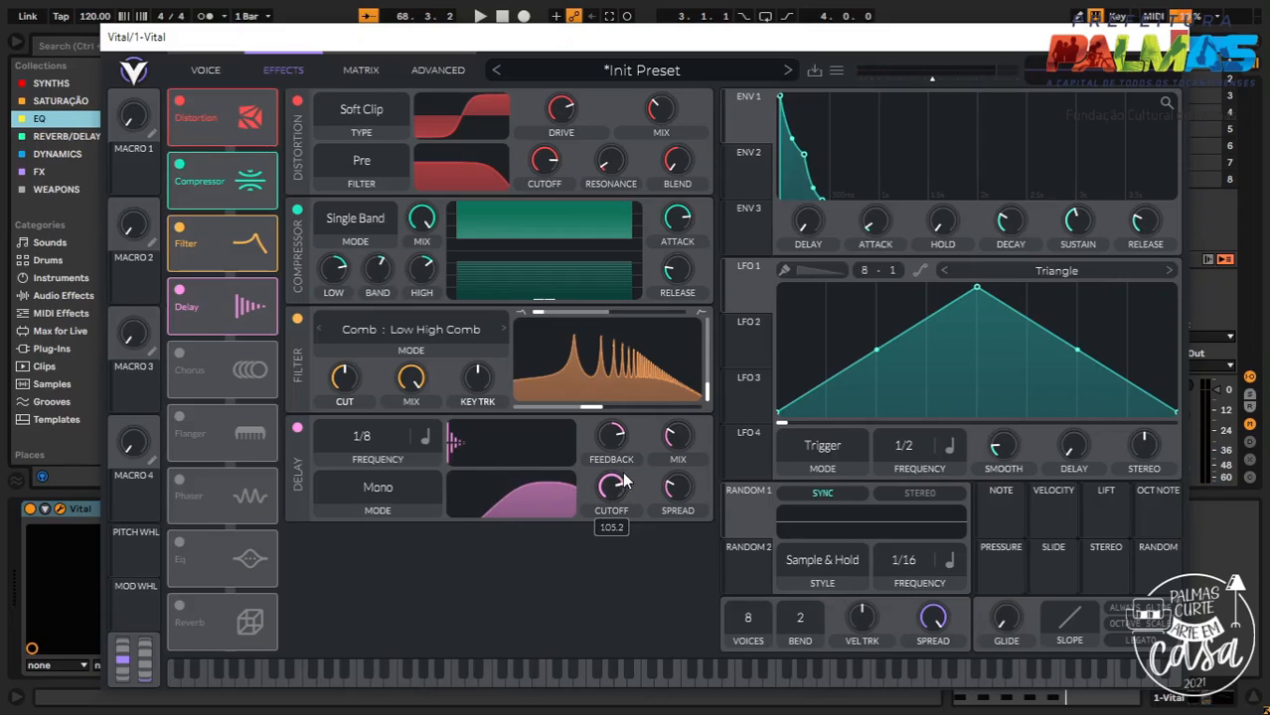
pyautogui.moveTo(682, 491); pyautogui.dragTo(697, 443)
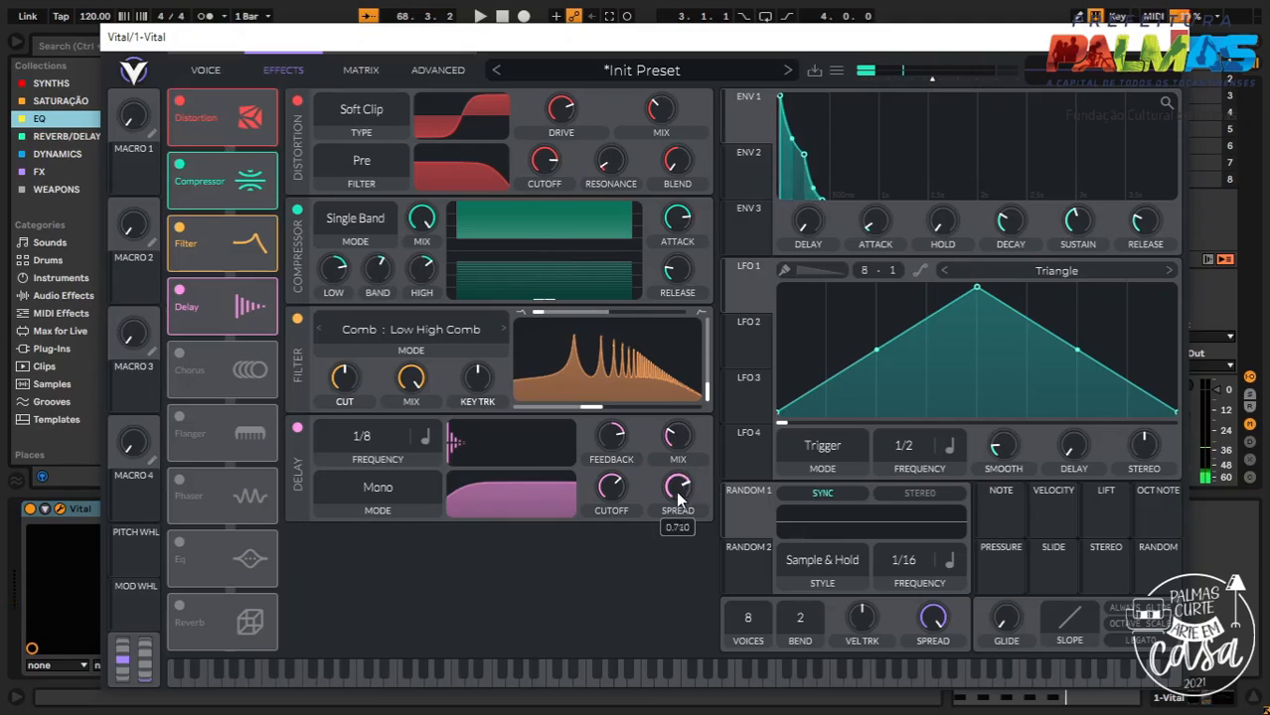
pyautogui.moveTo(676, 491)
pyautogui.mouseDown()
pyautogui.moveTo(667, 520)
pyautogui.moveTo(675, 490)
pyautogui.mouseUp()
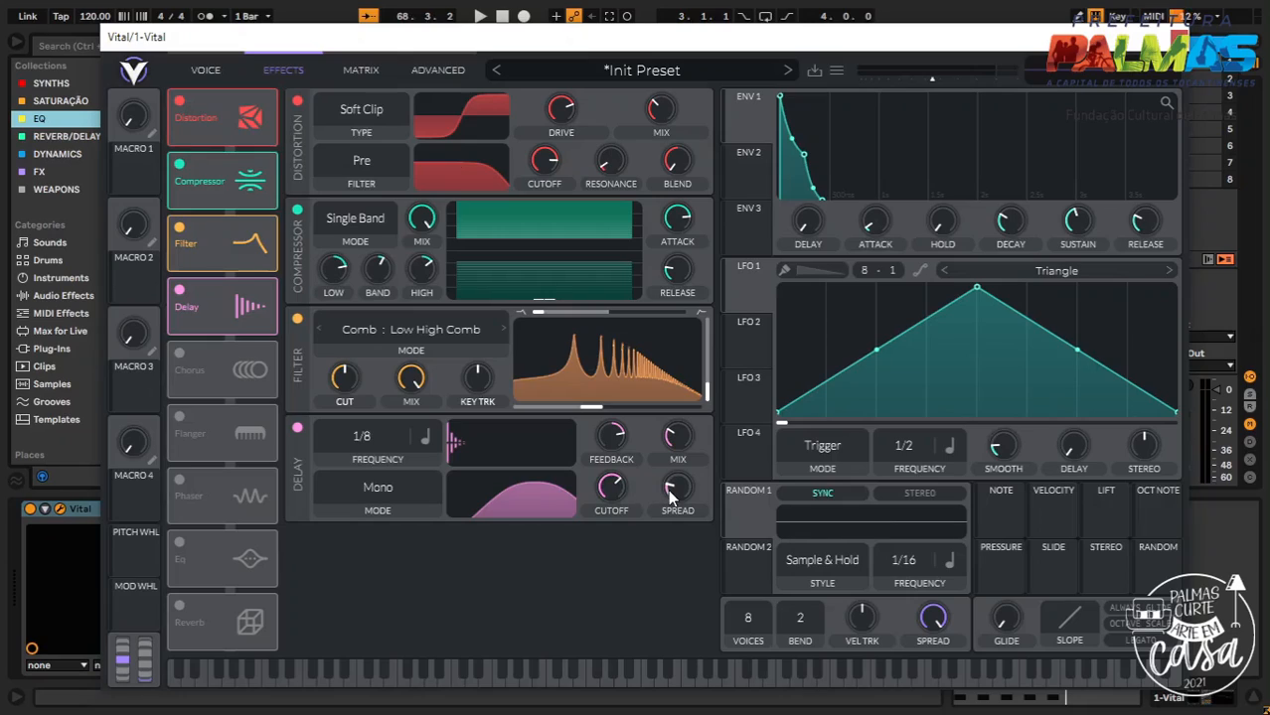
pyautogui.moveTo(671, 497); pyautogui.dragTo(651, 473)
# Try the delay's Stereo mode, and change the mode to Ping Pong
pyautogui.click(364, 499)
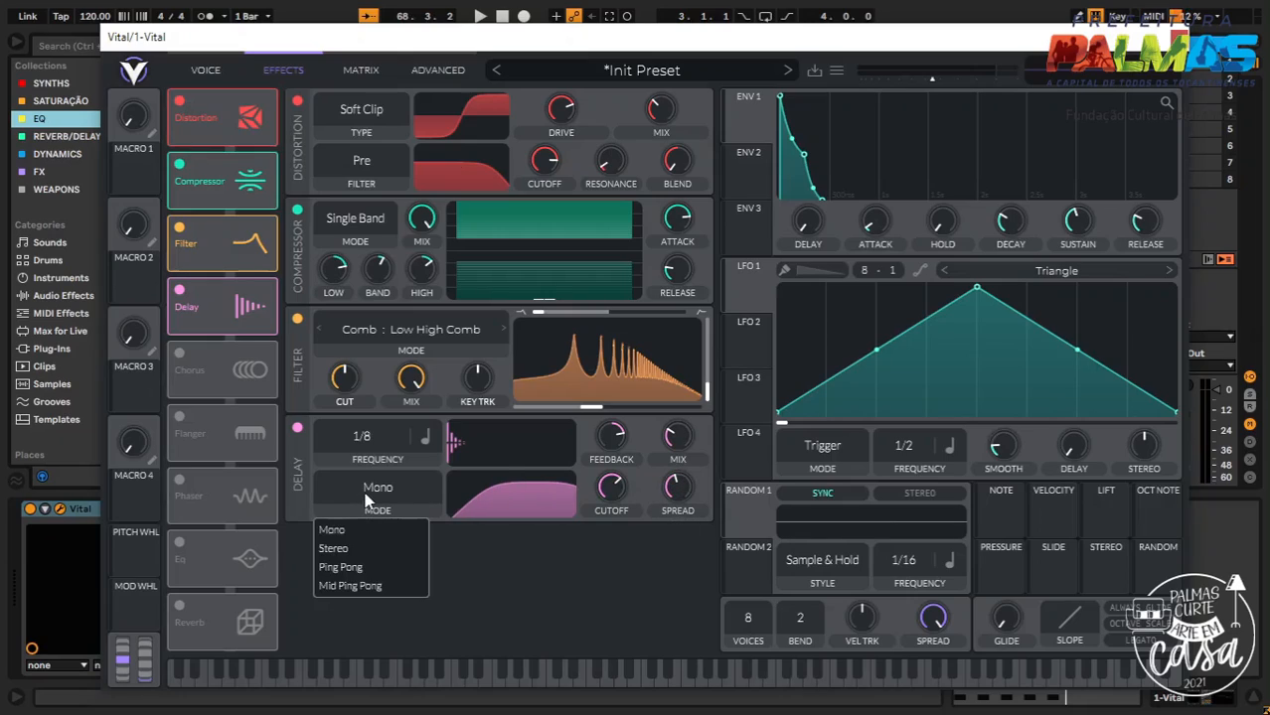
pyautogui.click(370, 551)
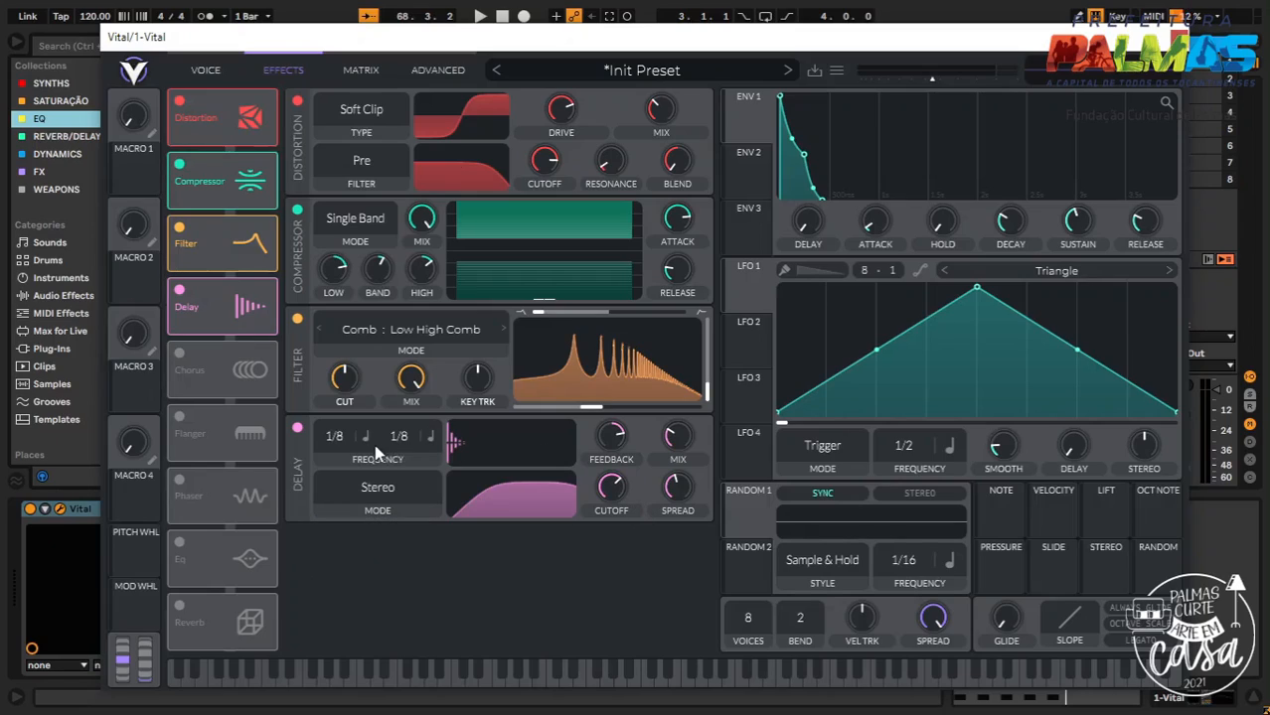
pyautogui.click(402, 495)
pyautogui.click(374, 573)
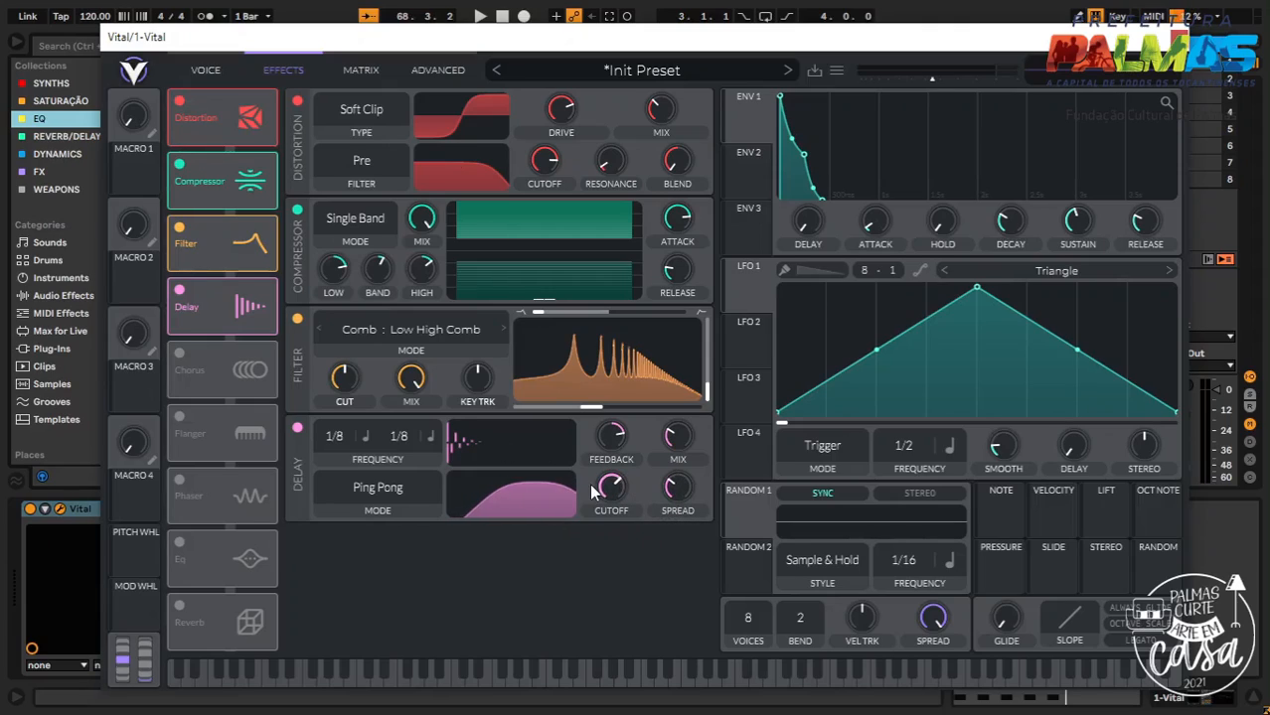
# Lower the ping-pong delay's cutoff to about 83, and reduce its mix and feedback slightly
pyautogui.moveTo(604, 497)
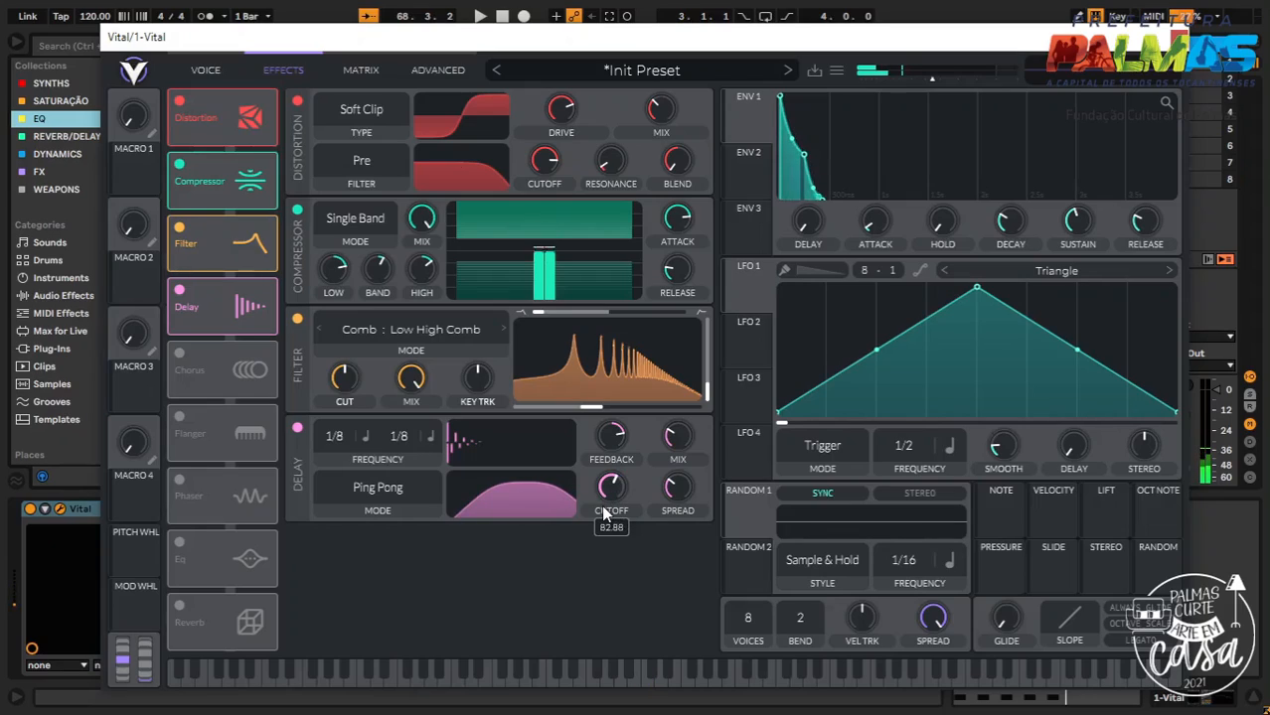
pyautogui.scroll(-1, 610, 486)
pyautogui.moveTo(676, 445)
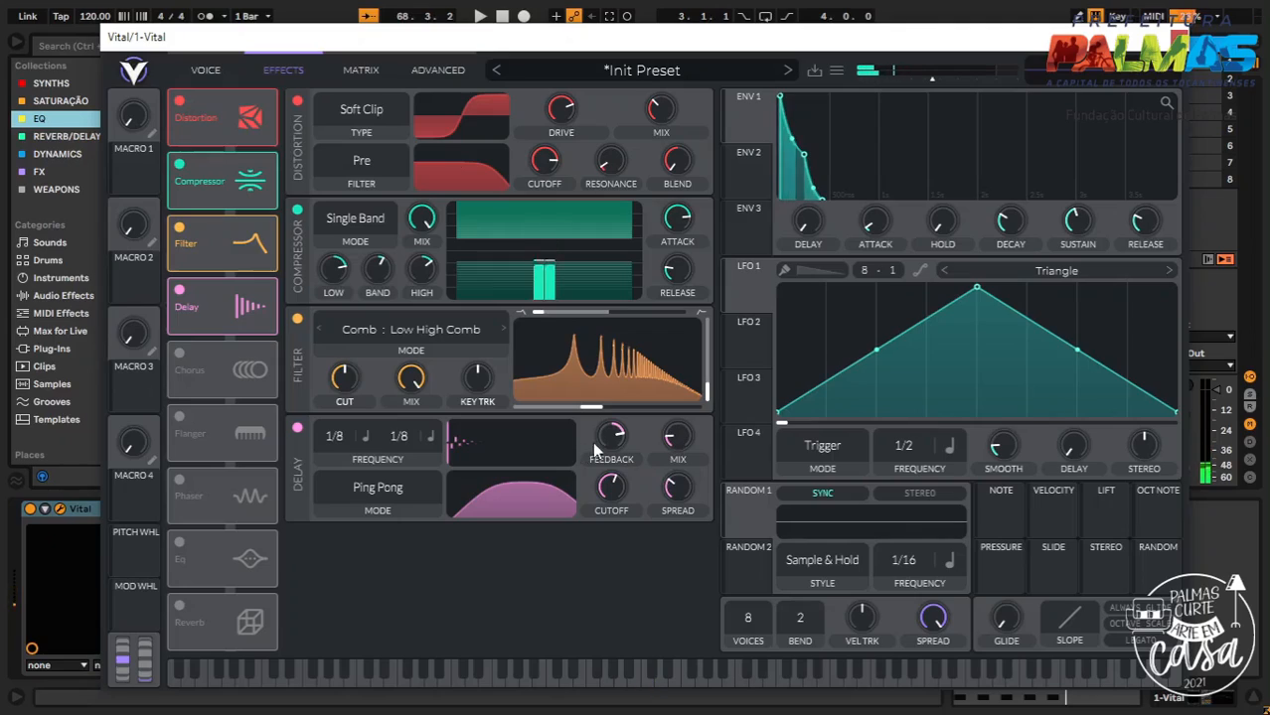
pyautogui.moveTo(602, 454)
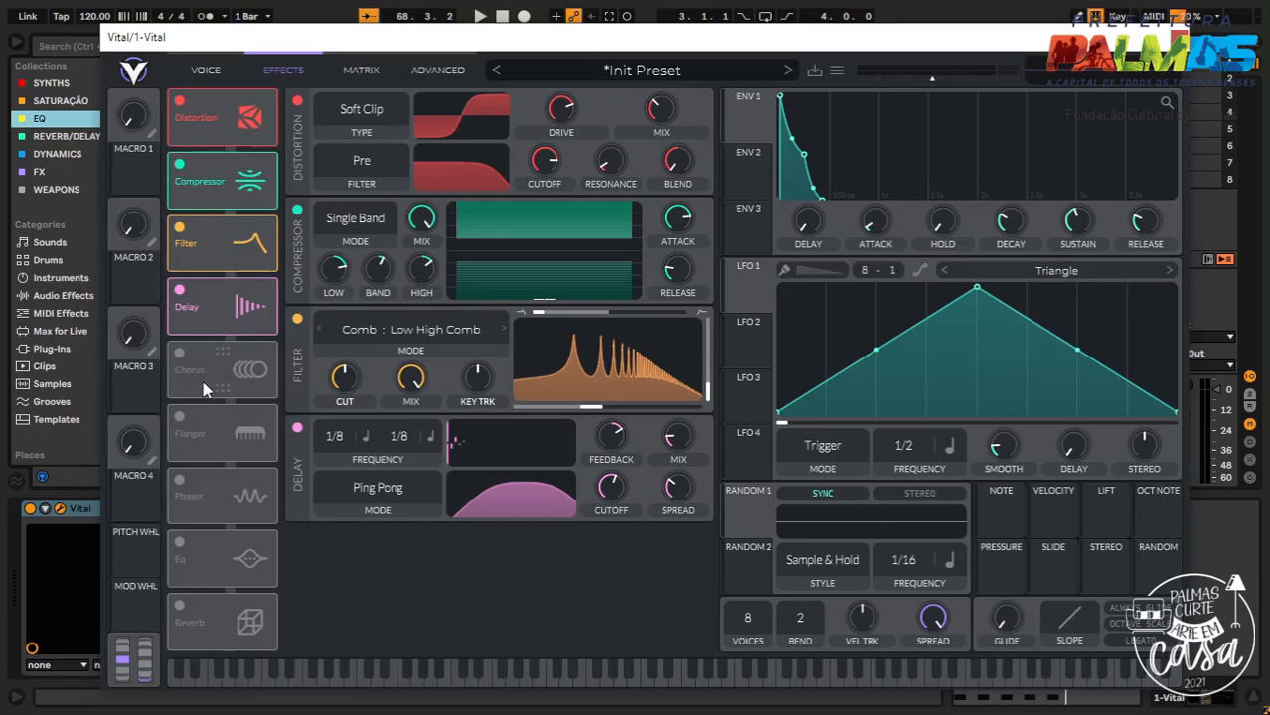
# Enable the Chorus effect, try it ahead of Delay in the chain and restore the original order
pyautogui.click(180, 355)
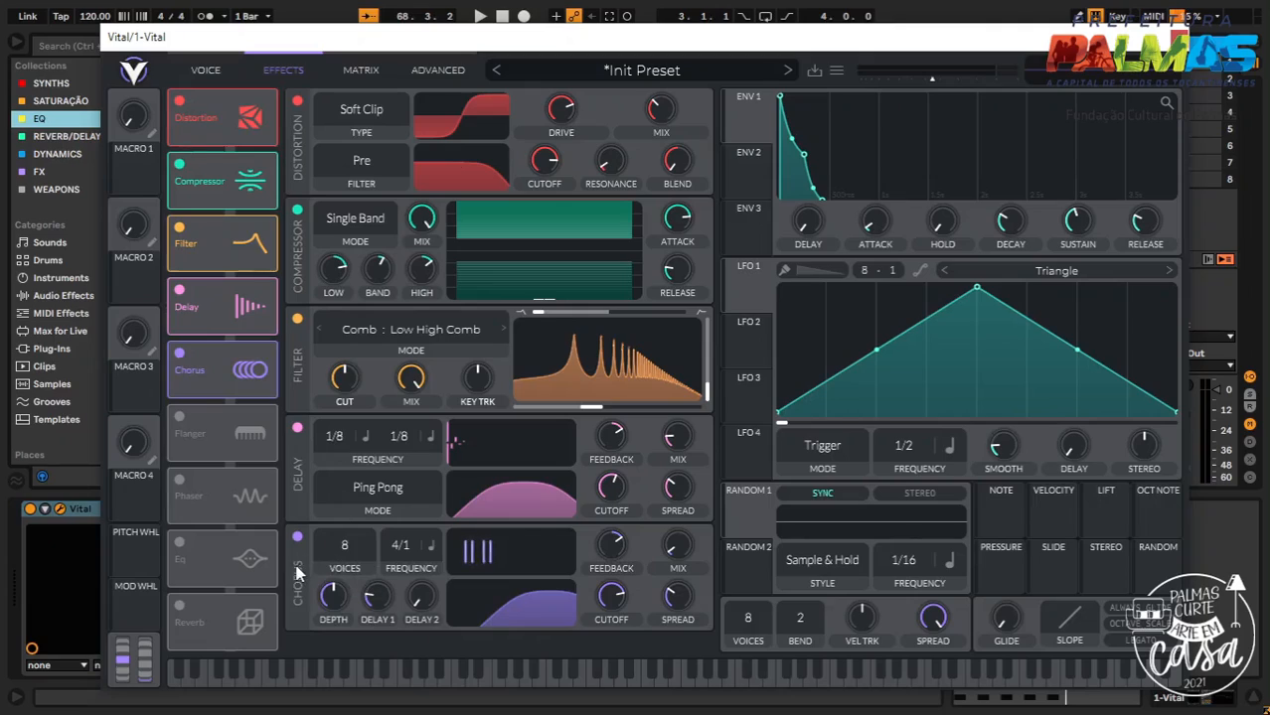
pyautogui.moveTo(224, 375); pyautogui.dragTo(218, 297)
pyautogui.moveTo(261, 353); pyautogui.dragTo(274, 394)
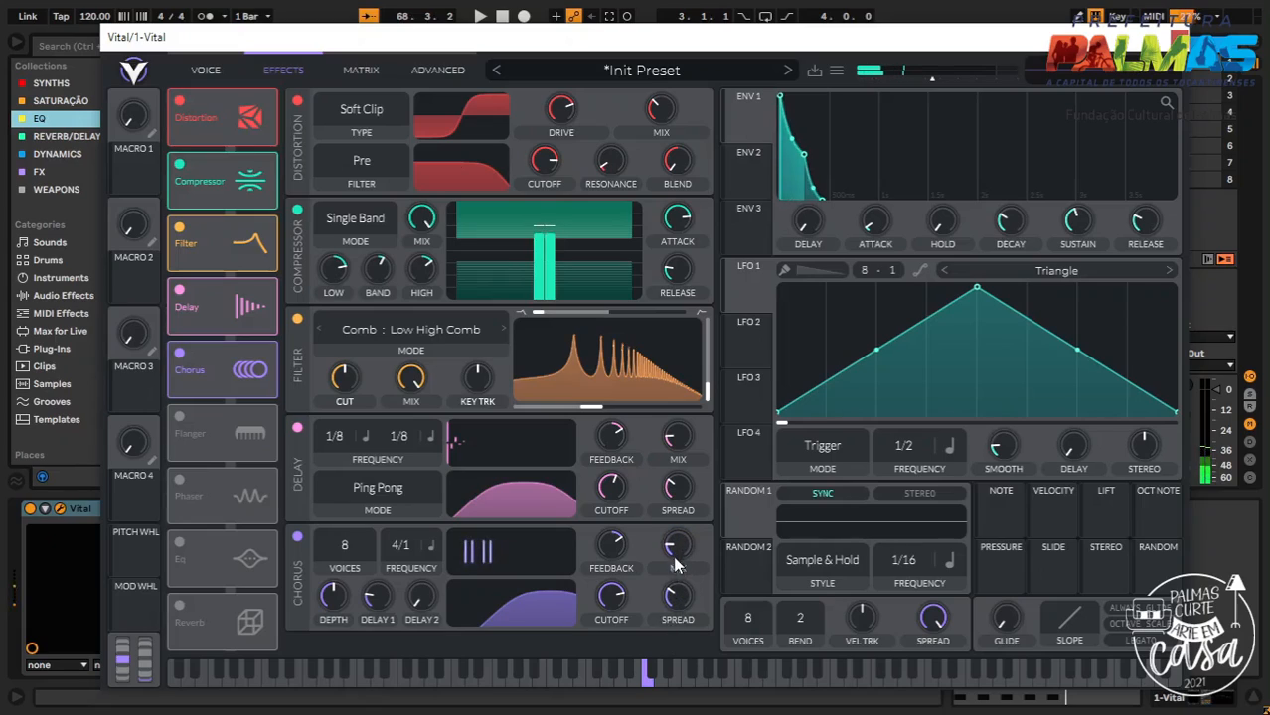
# Lower the chorus cutoff to about 89 and bring its mix down to about 12% while playing
pyautogui.moveTo(675, 548)
pyautogui.moveTo(675, 548)
pyautogui.mouseDown()
pyautogui.moveTo(671, 558)
pyautogui.moveTo(665, 547)
pyautogui.moveTo(674, 554)
pyautogui.mouseUp()
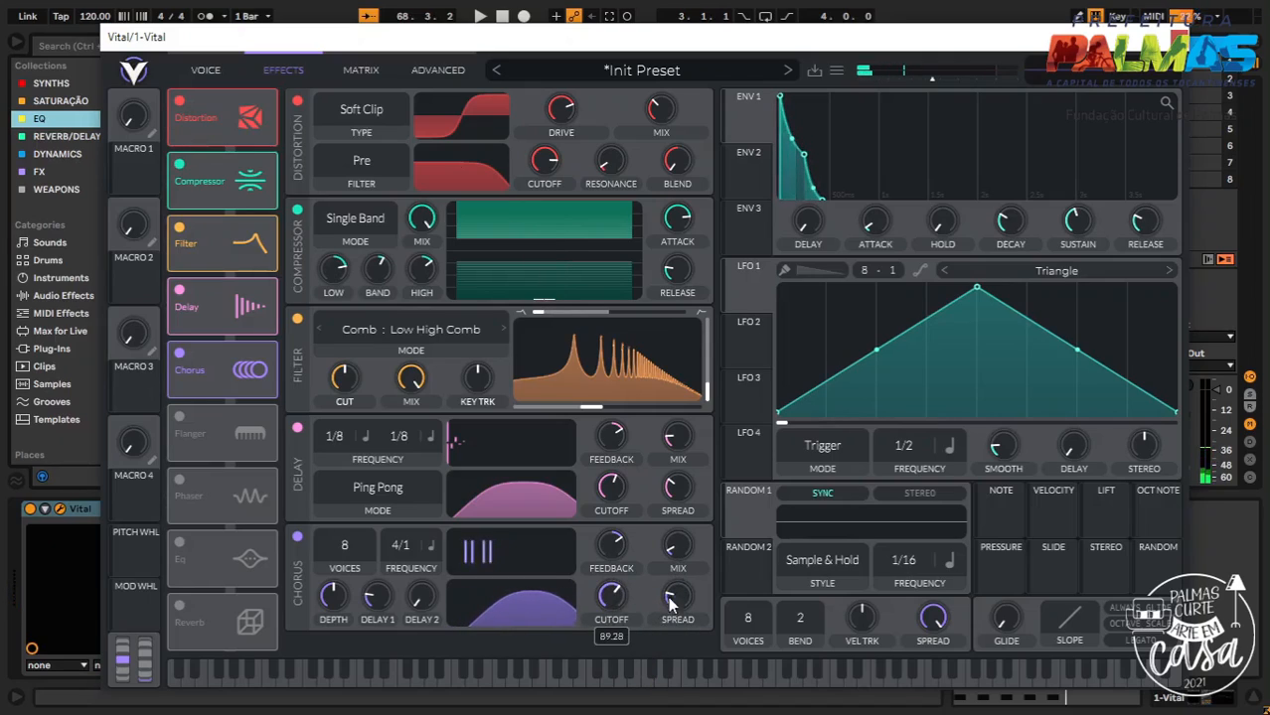
pyautogui.moveTo(676, 550)
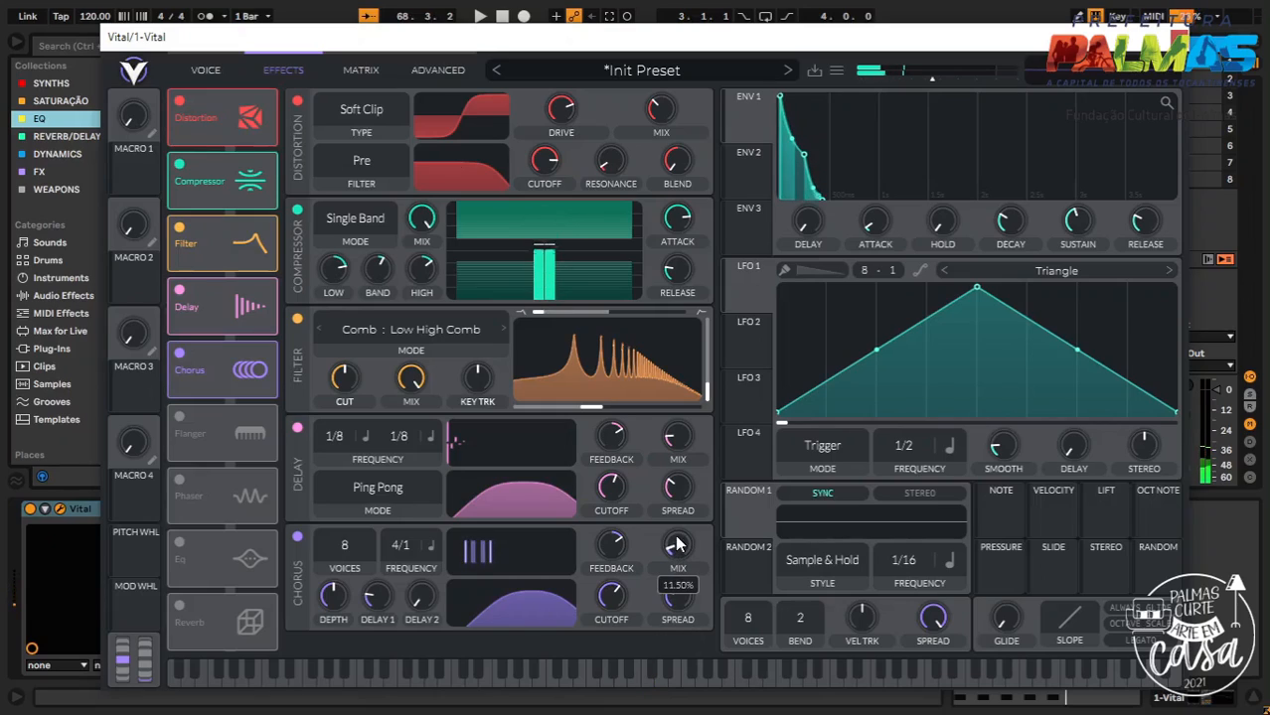
pyautogui.scroll(2, 672, 552)
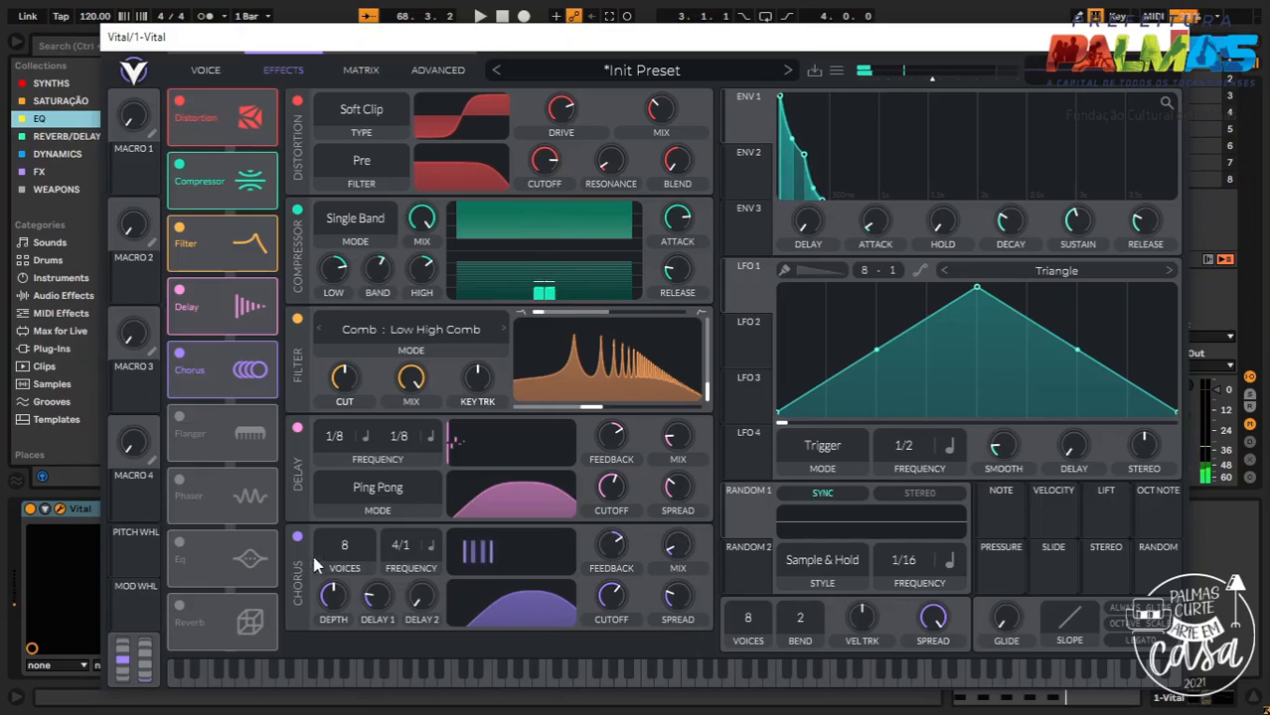
# Move Chorus ahead of Delay in the effect chain, and audition its mix at full before lowering it again
pyautogui.moveTo(222, 369); pyautogui.dragTo(223, 303)
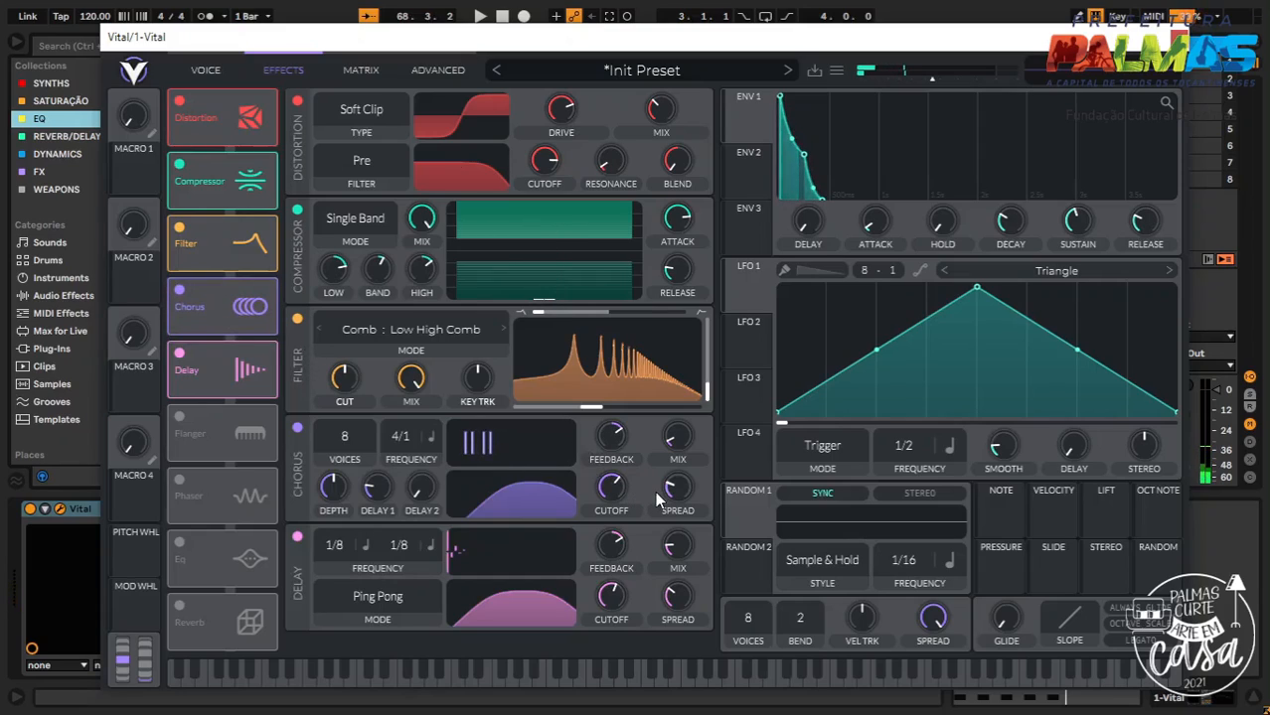
pyautogui.moveTo(679, 523)
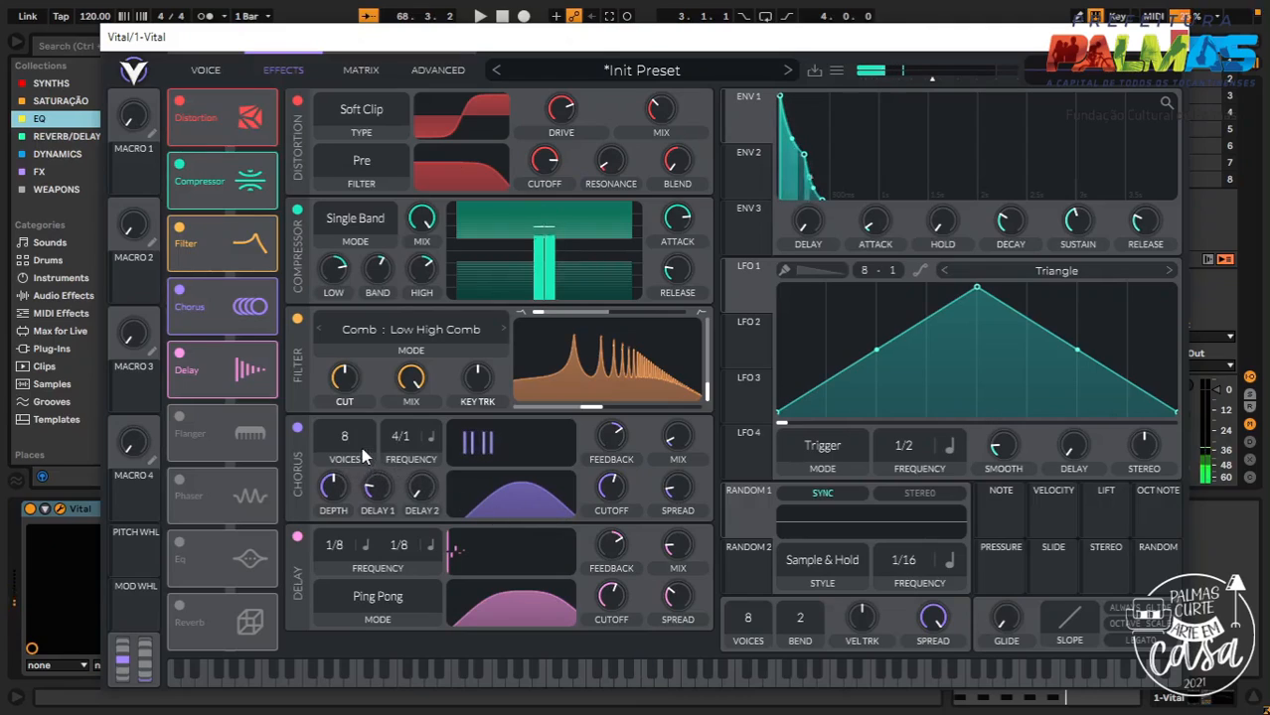
pyautogui.doubleClick(677, 440)
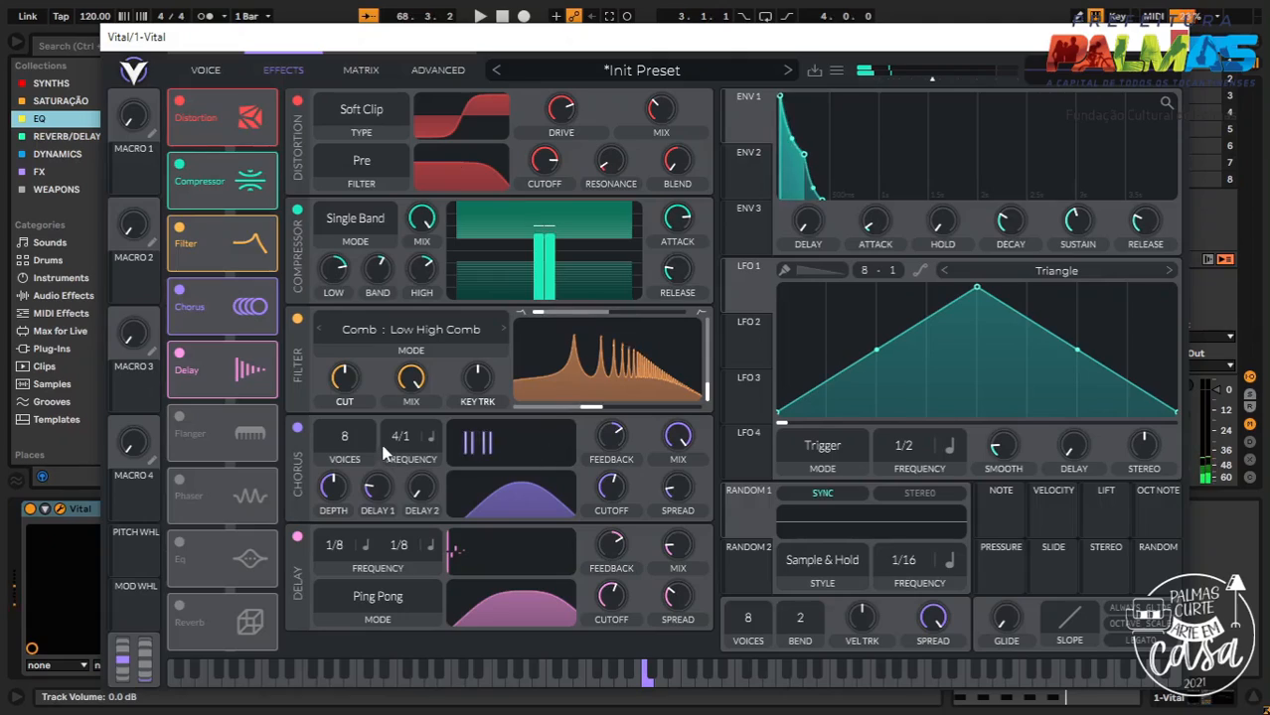
pyautogui.moveTo(680, 440); pyautogui.dragTo(673, 471)
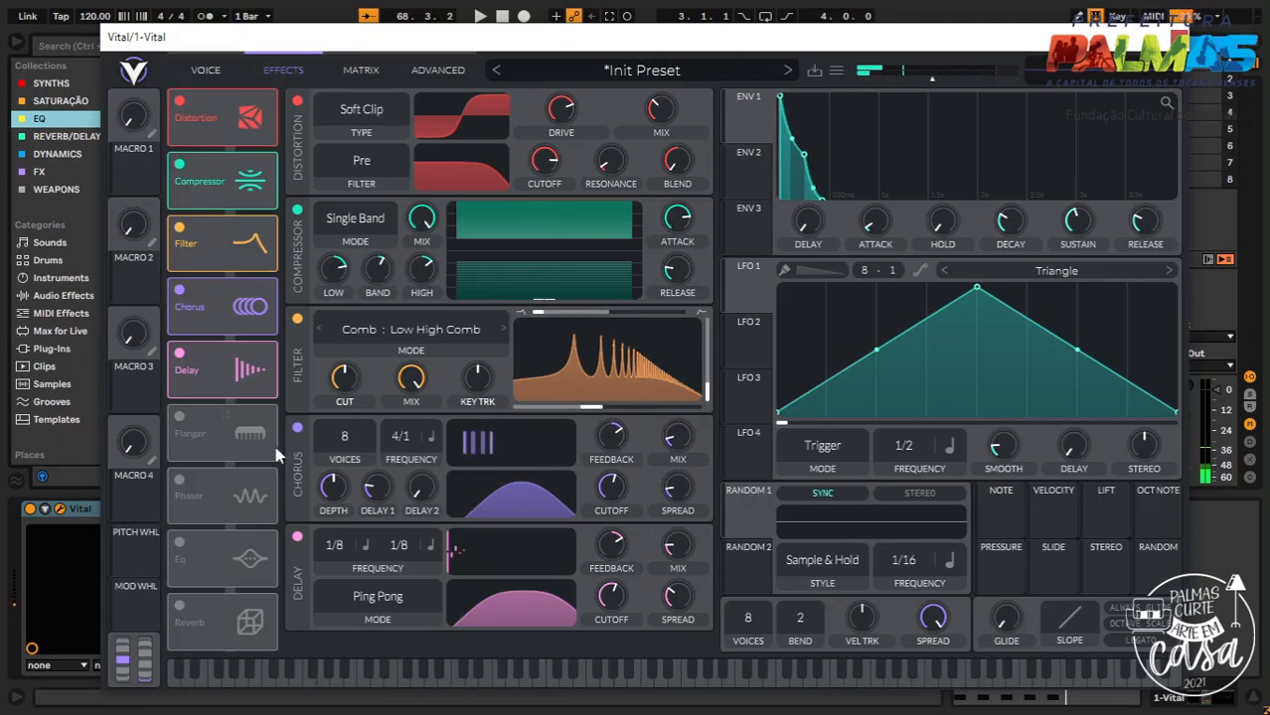
# Enable the Flanger effect and move it ahead of Delay in the effect chain
pyautogui.click(179, 417)
pyautogui.scroll(-2, 518, 424)
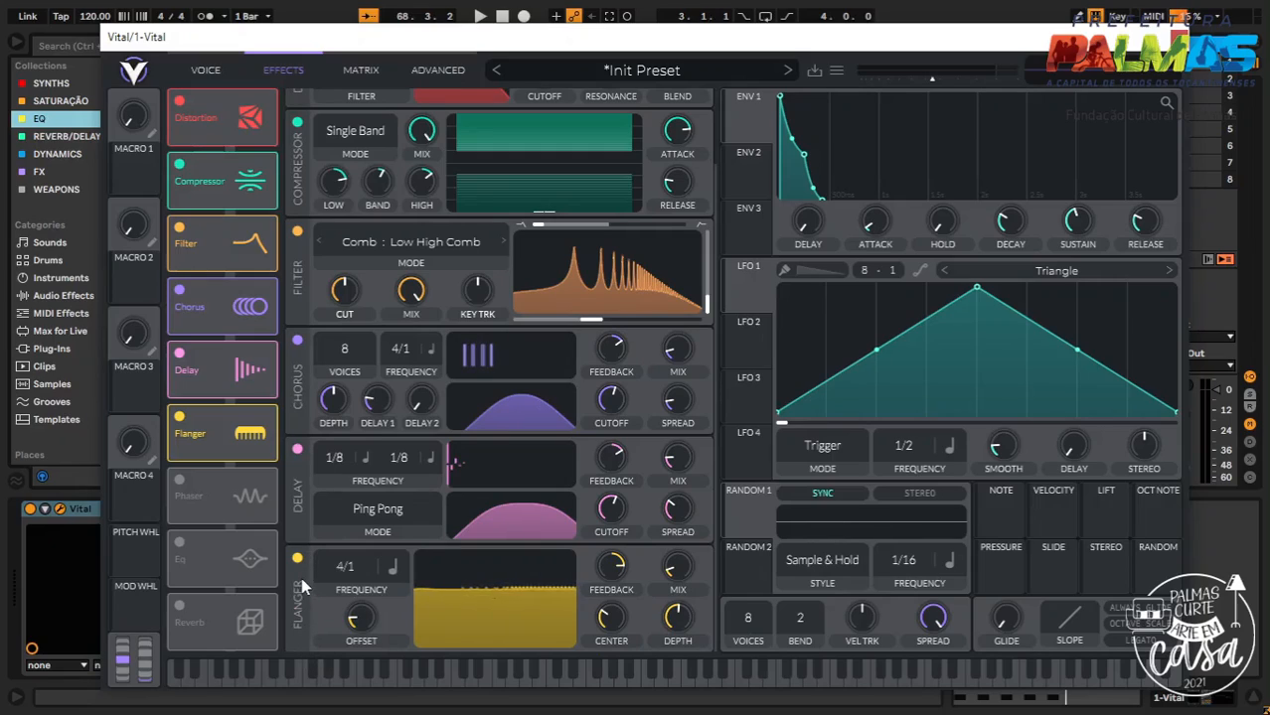
pyautogui.moveTo(255, 445); pyautogui.dragTo(250, 393)
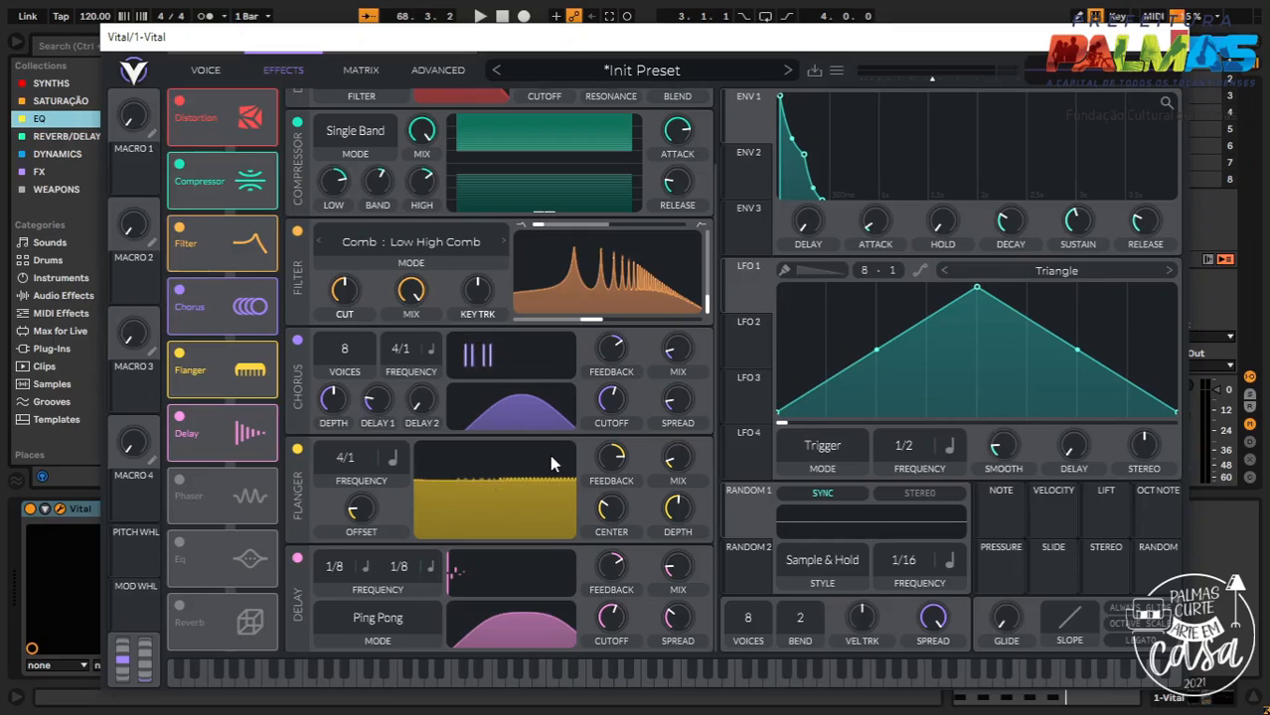
# Audition the flanger with its mix at full and a 1/8 frequency, and set the frequency to 2/1
pyautogui.moveTo(589, 458)
pyautogui.moveTo(676, 462); pyautogui.dragTo(710, 320)
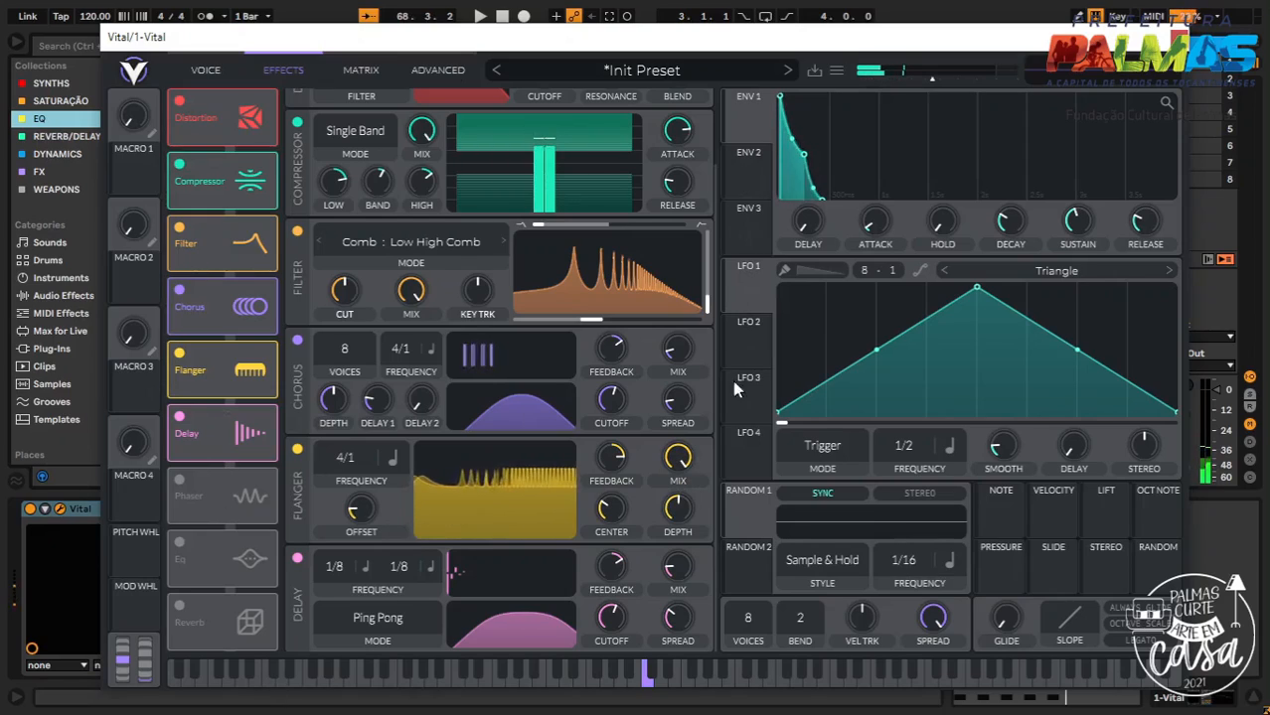
pyautogui.moveTo(345, 458); pyautogui.dragTo(357, 211)
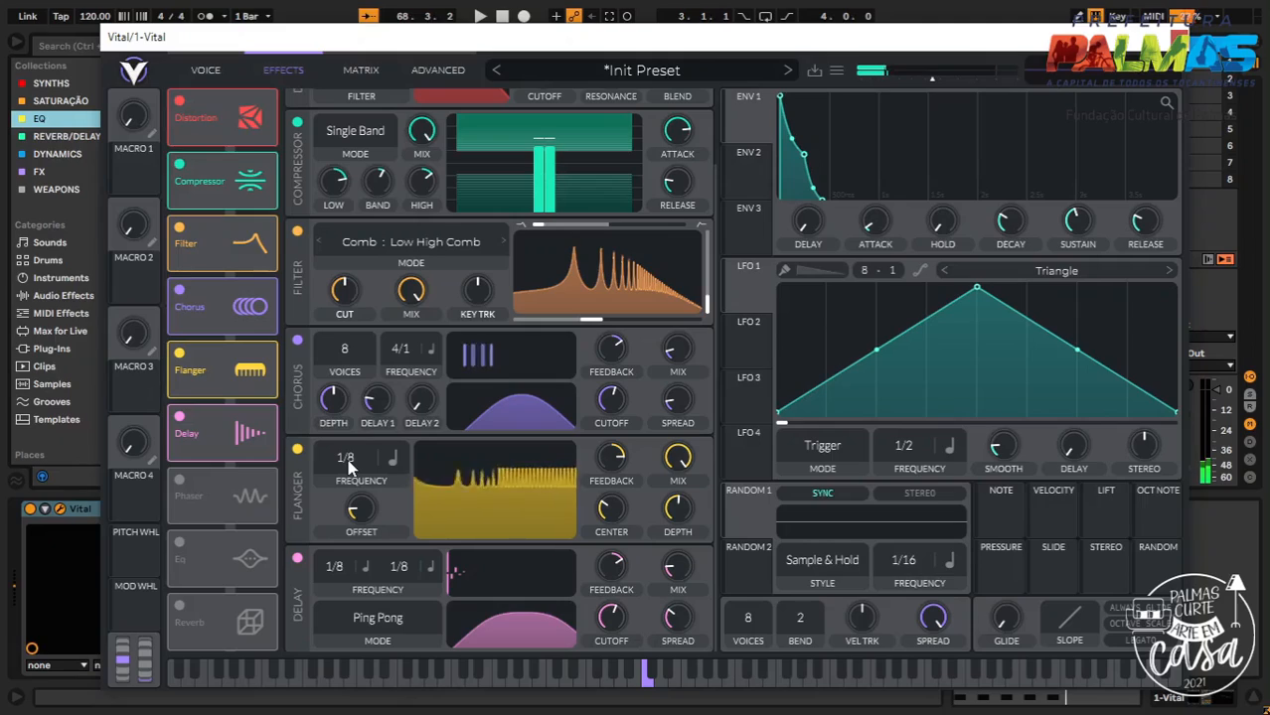
pyautogui.moveTo(347, 467); pyautogui.dragTo(336, 602)
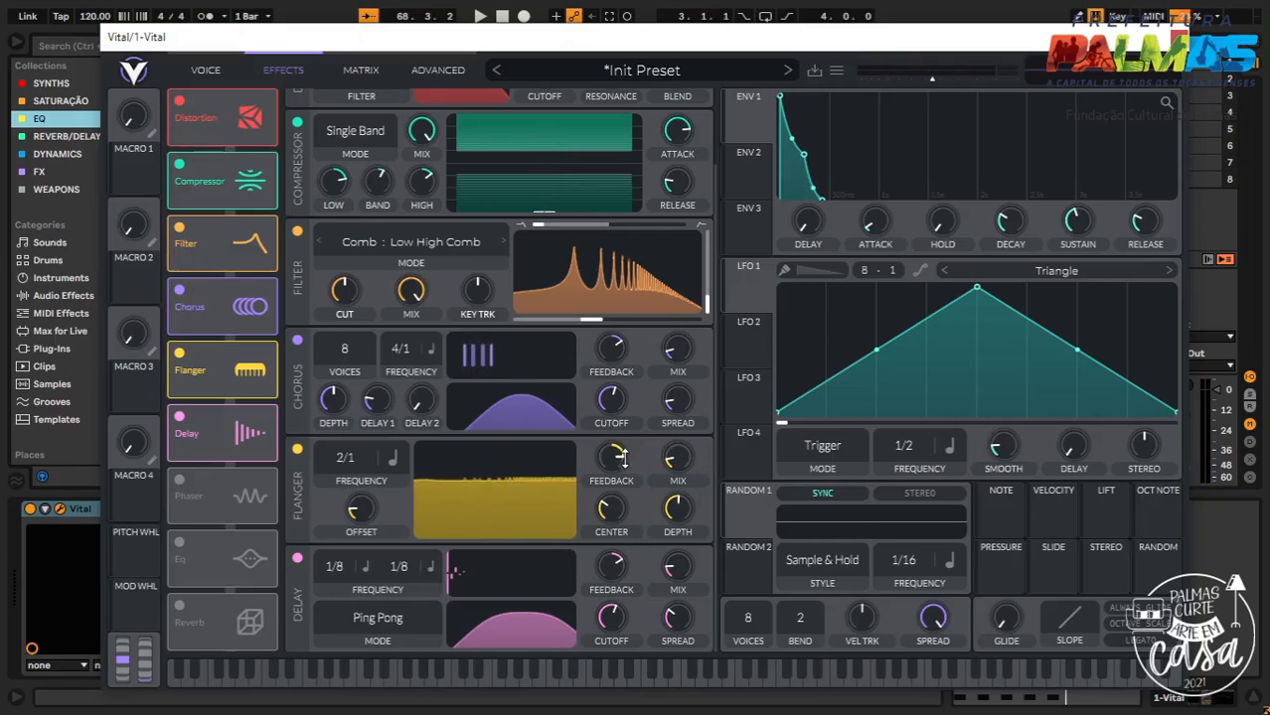
# Reduce the flanger's mix and feedback, and raise the synth's master volume slightly
pyautogui.moveTo(670, 457); pyautogui.dragTo(665, 467)
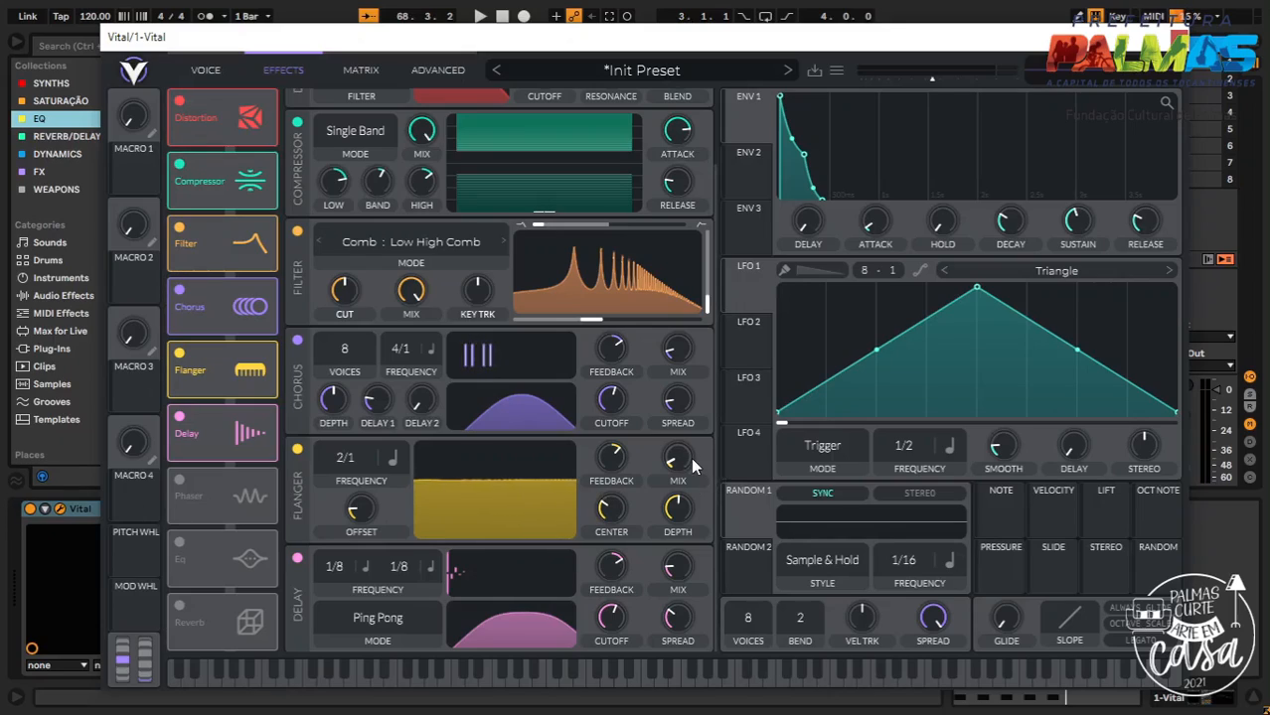
pyautogui.moveTo(678, 458)
pyautogui.moveTo(934, 85); pyautogui.dragTo(940, 83)
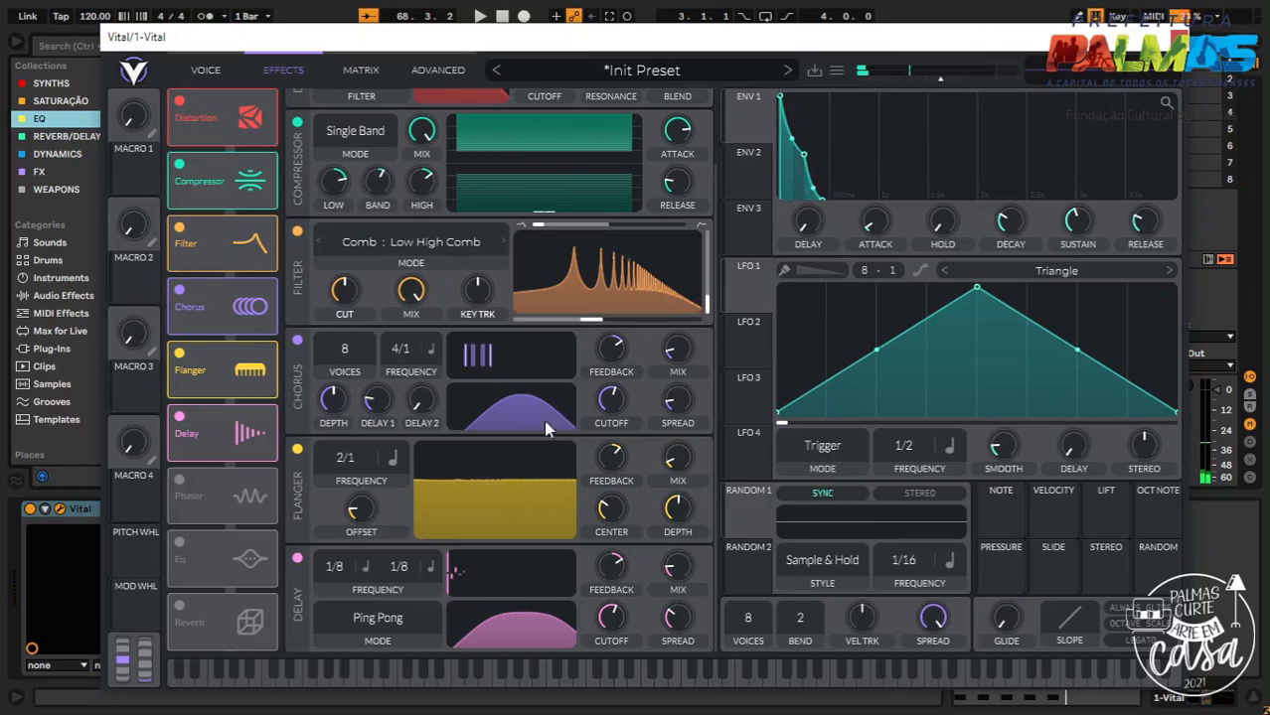
# Enable the Phaser effect and move it ahead of Delay in the effect chain
pyautogui.click(180, 480)
pyautogui.scroll(-3, 417, 475)
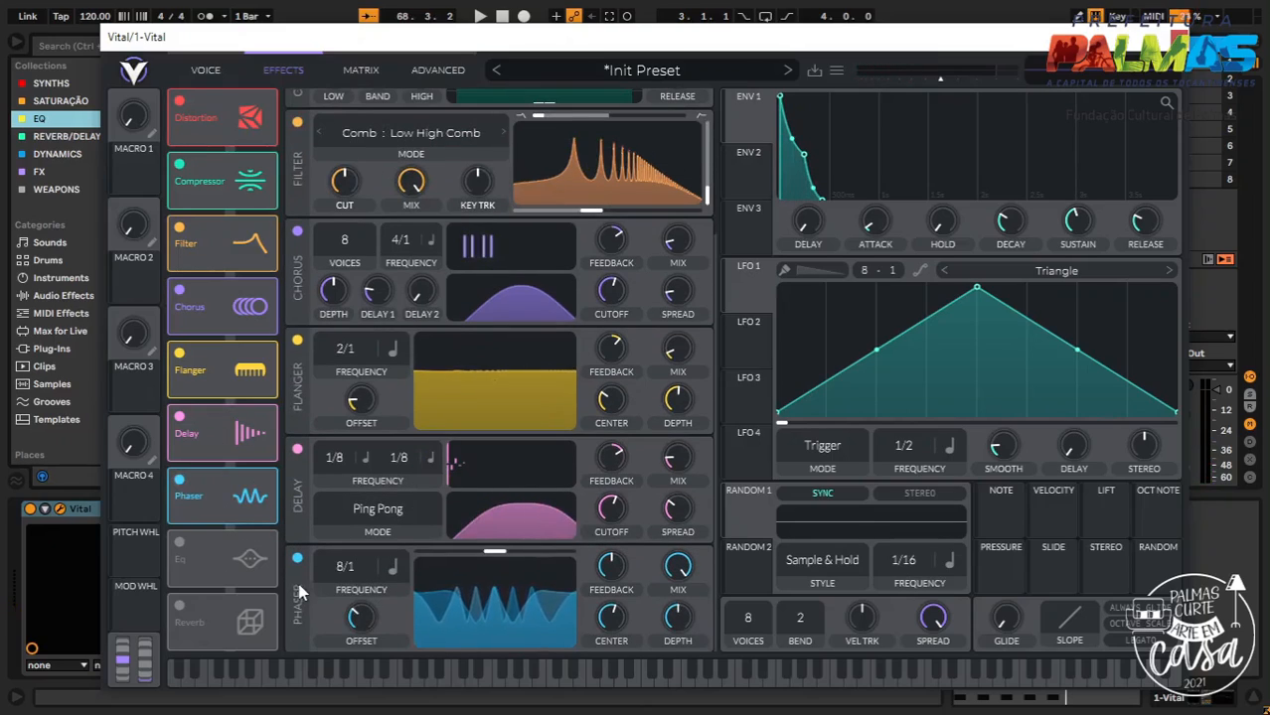
pyautogui.moveTo(220, 494); pyautogui.dragTo(213, 431)
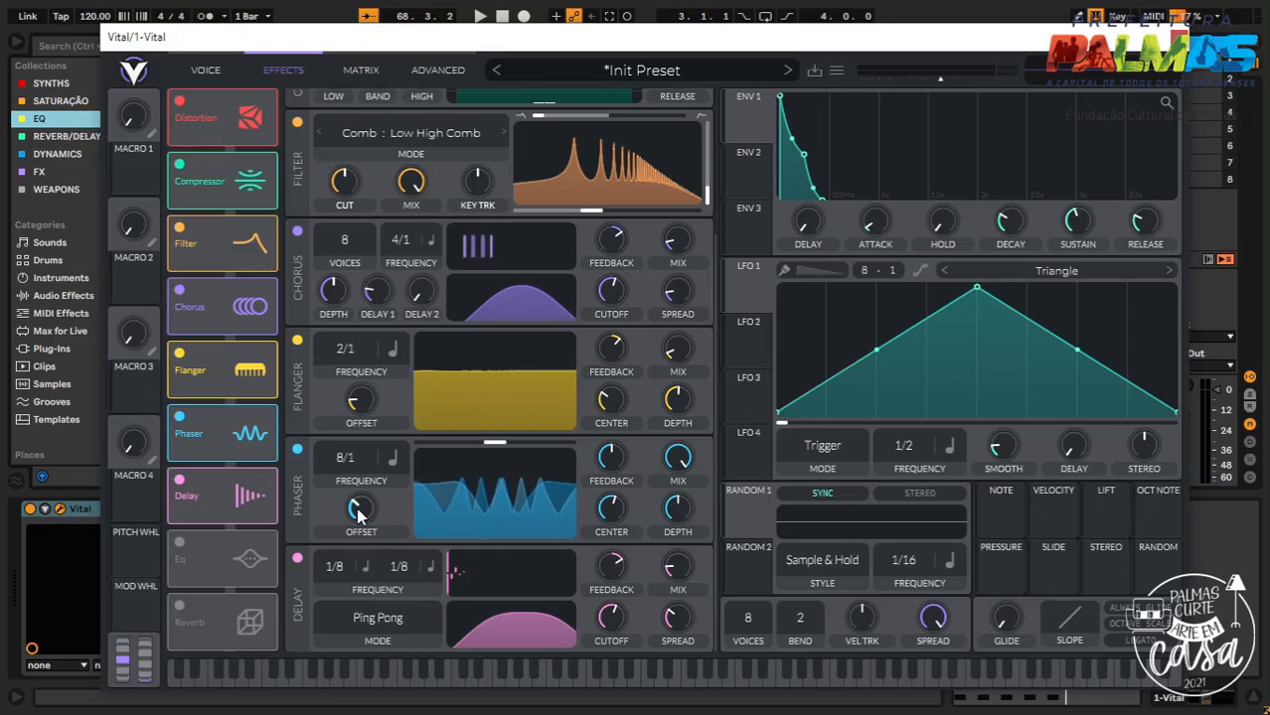
# Set the phaser's frequency to 4/1, lower its mix, reduce the feedback to 24%, and raise the center
pyautogui.scroll(1, 343, 458)
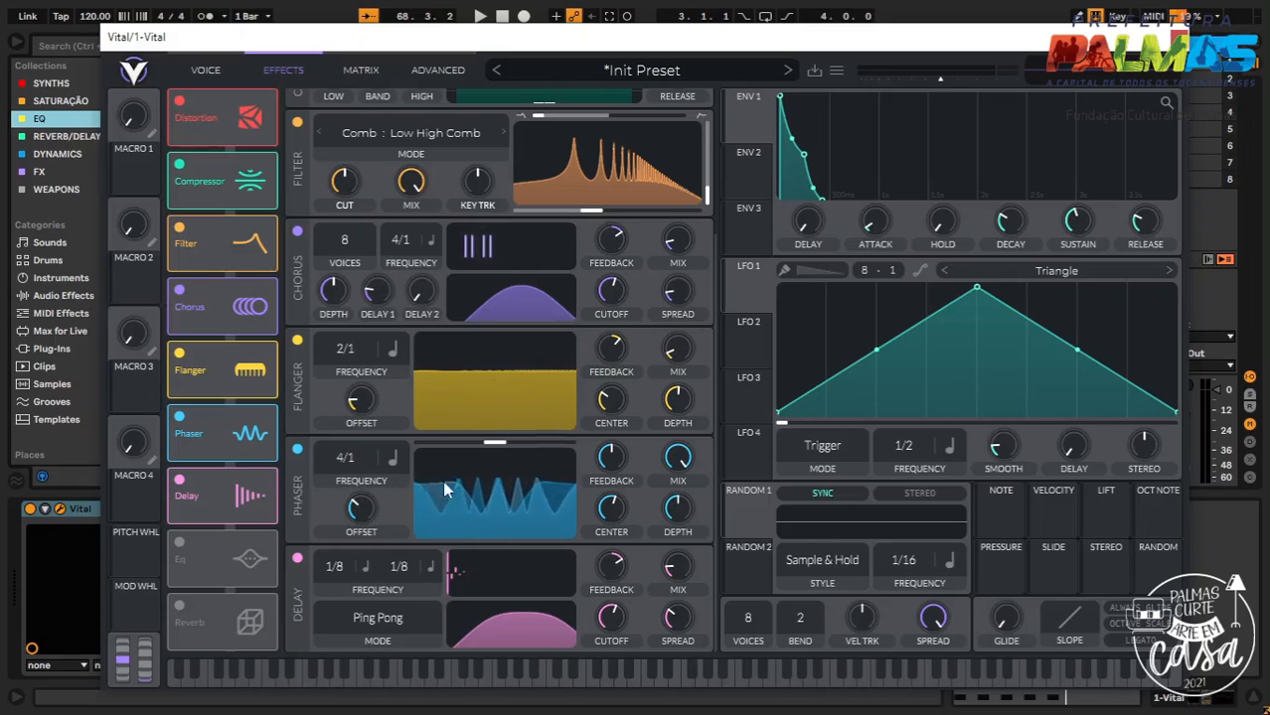
pyautogui.moveTo(682, 460)
pyautogui.mouseDown()
pyautogui.moveTo(665, 589)
pyautogui.moveTo(680, 467)
pyautogui.mouseUp()
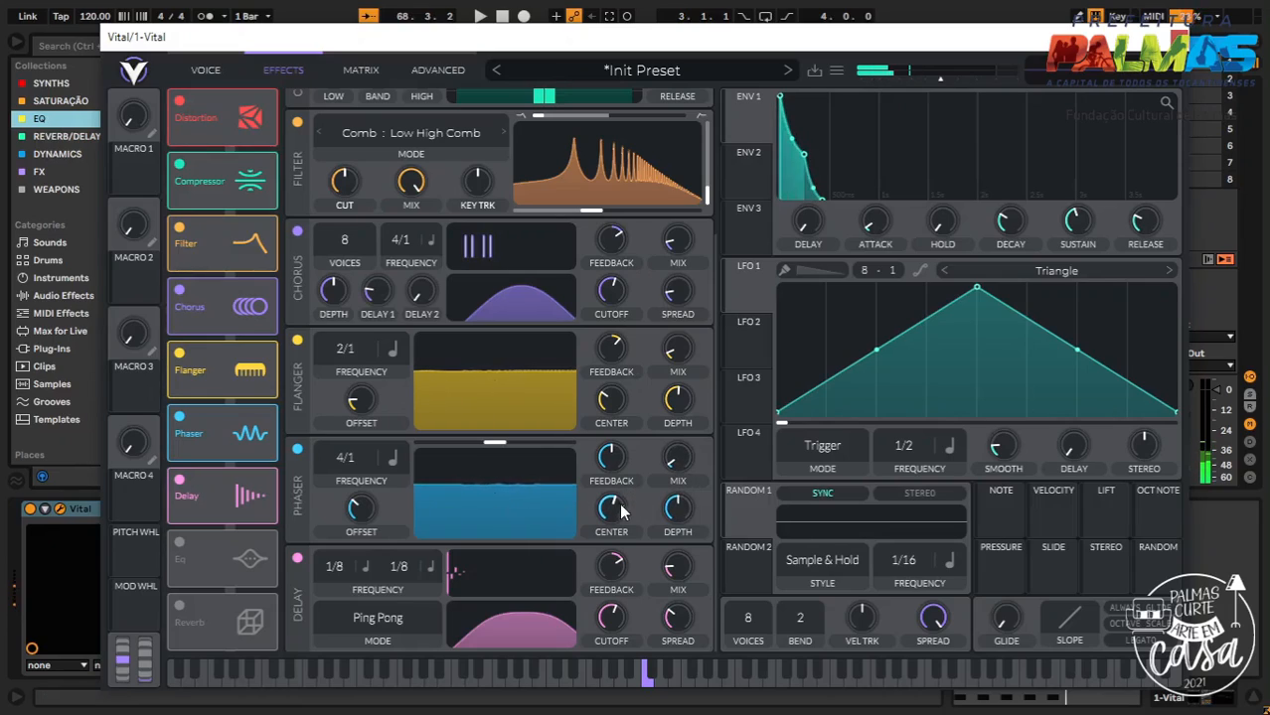
pyautogui.moveTo(613, 457)
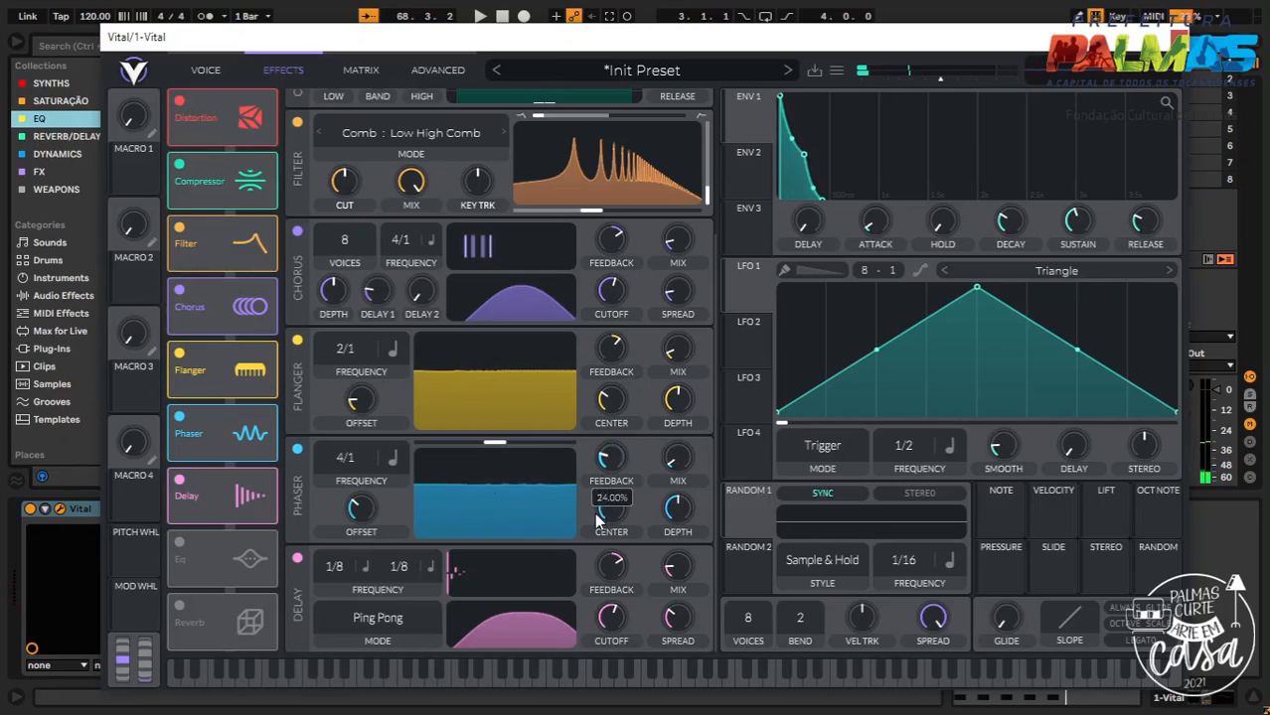
pyautogui.moveTo(613, 449); pyautogui.dragTo(610, 473)
pyautogui.moveTo(604, 518); pyautogui.dragTo(610, 482)
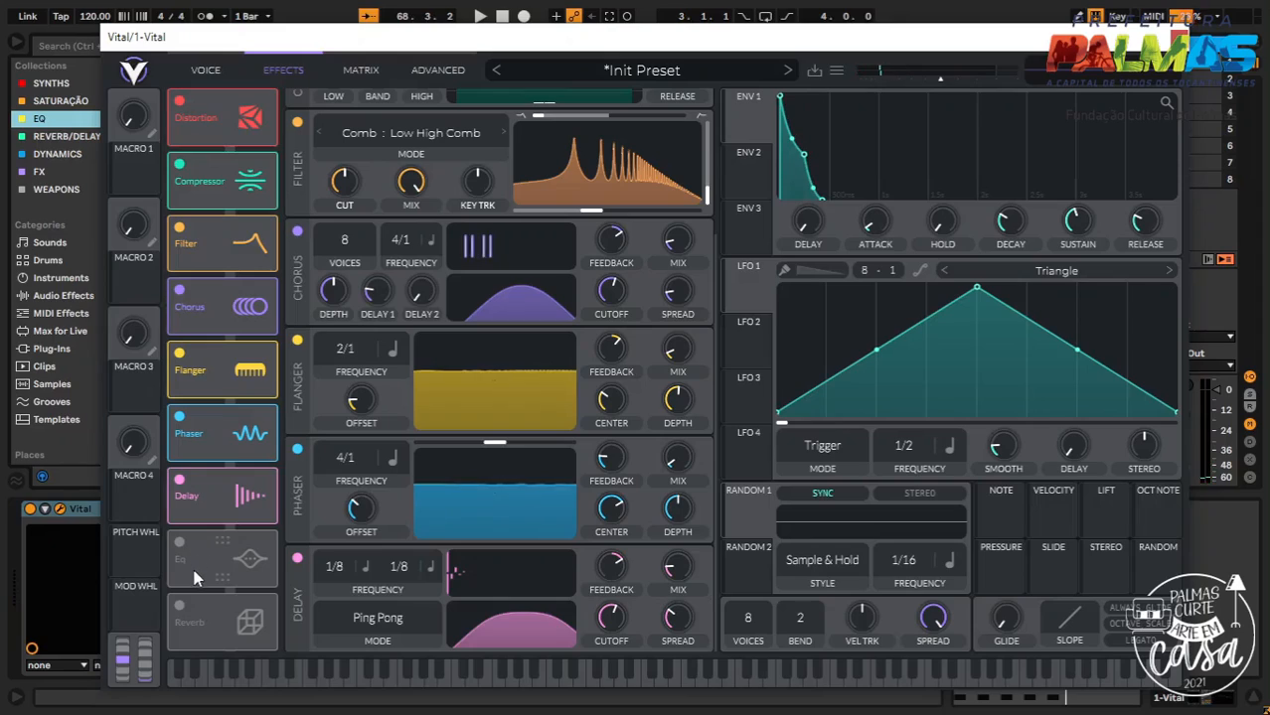
# Enable the Eq effect and bring its controls into view
pyautogui.click(179, 543)
pyautogui.scroll(-2, 514, 439)
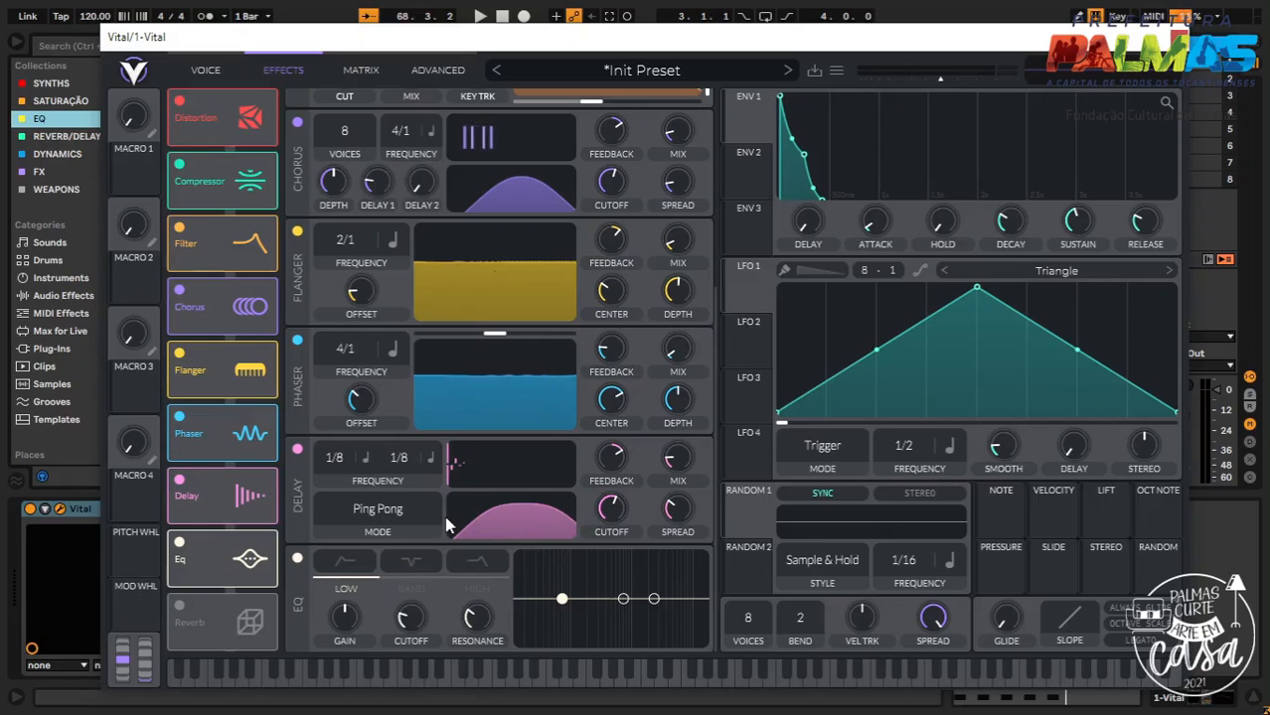
# Try the low-cut, notch and high-cut shapes on the EQ's three bands, then return each band to its default shape
pyautogui.click(345, 561)
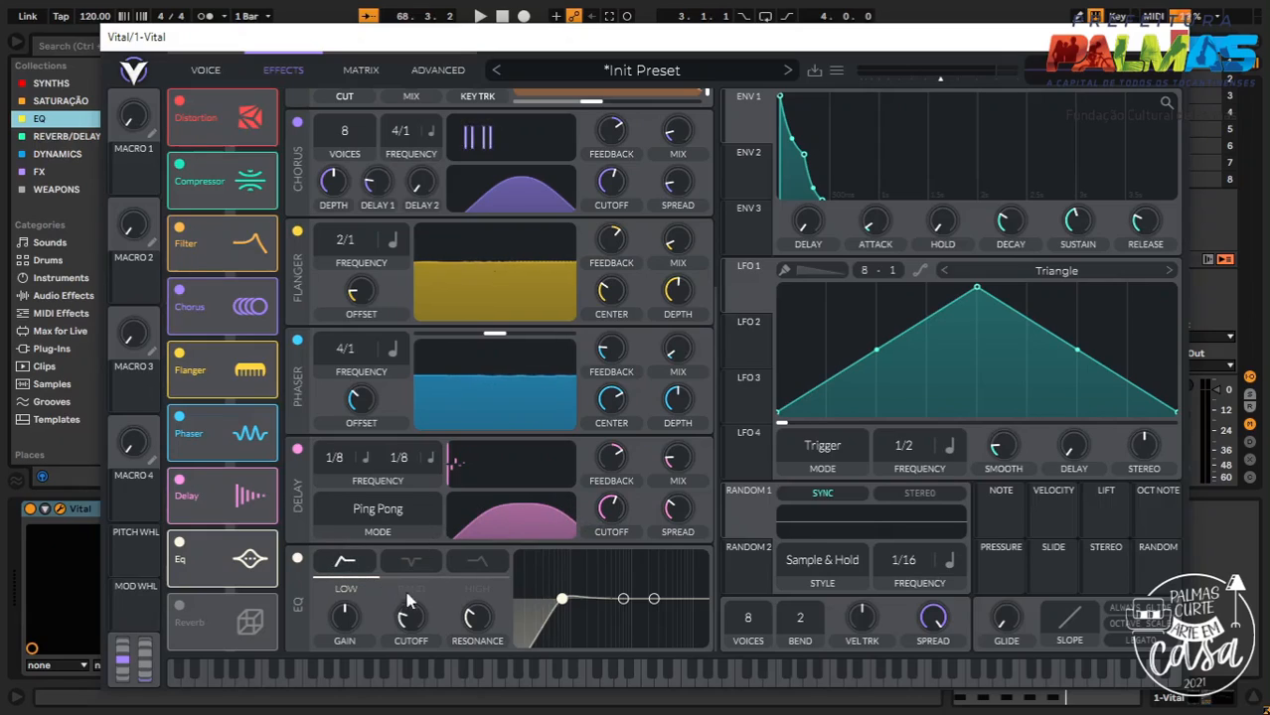
pyautogui.click(474, 561)
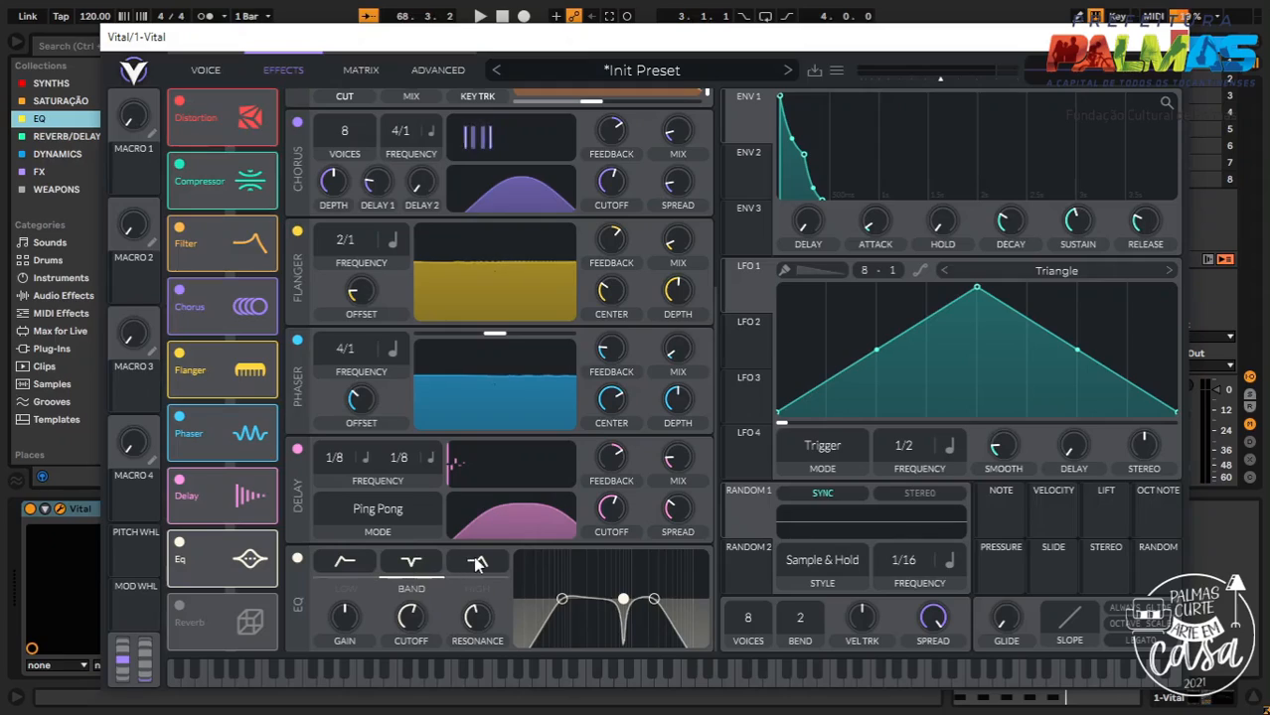
pyautogui.click(411, 562)
pyautogui.click(480, 563)
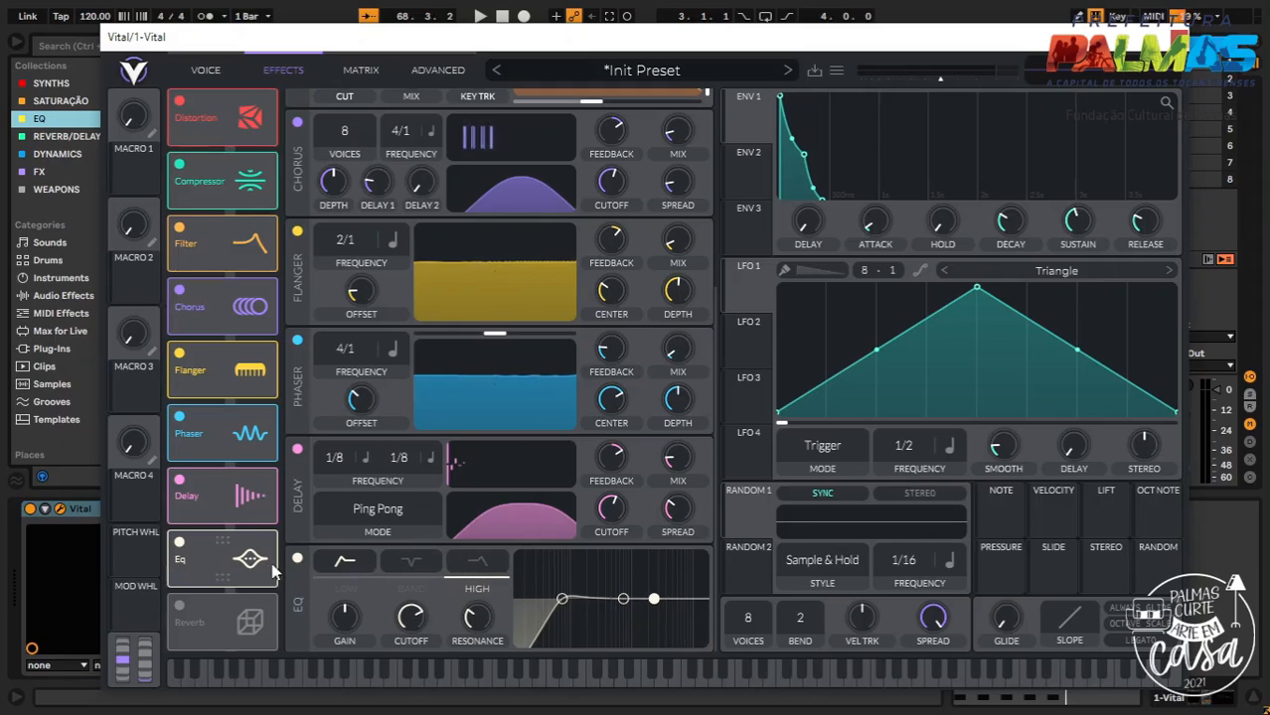
pyautogui.click(344, 564)
pyautogui.click(478, 561)
pyautogui.click(359, 563)
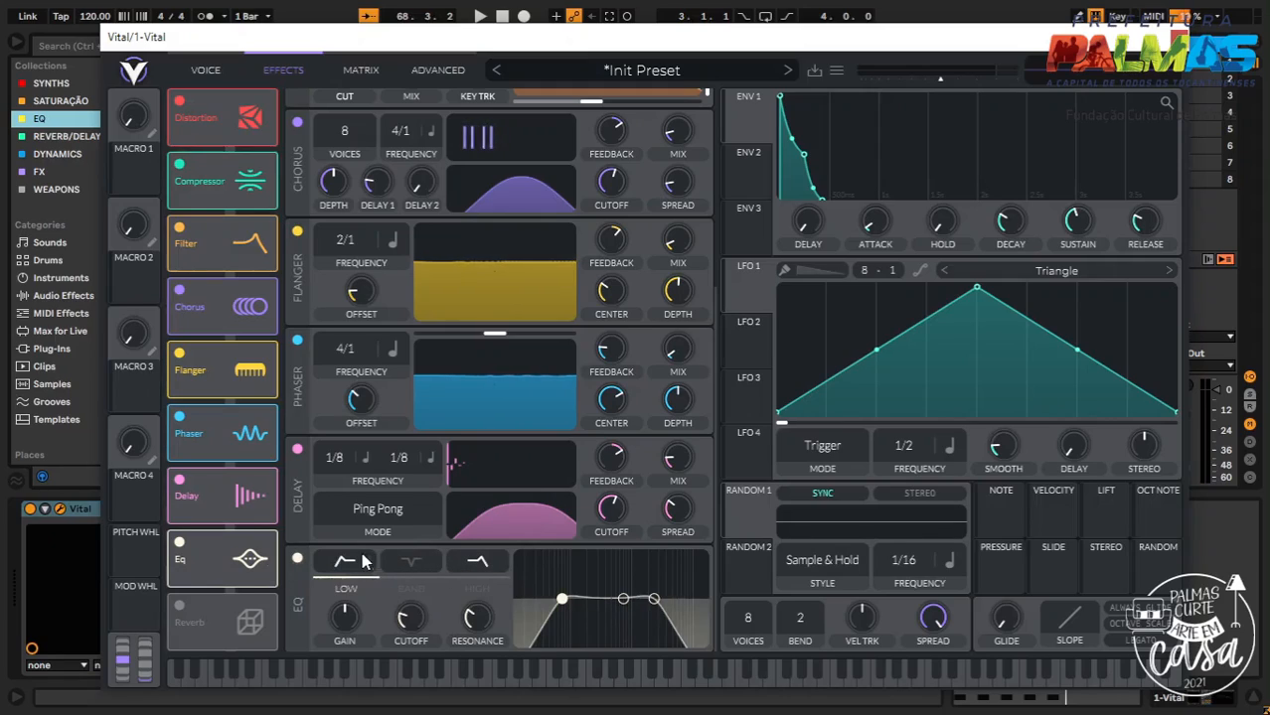
pyautogui.click(414, 562)
pyautogui.click(450, 566)
pyautogui.click(411, 564)
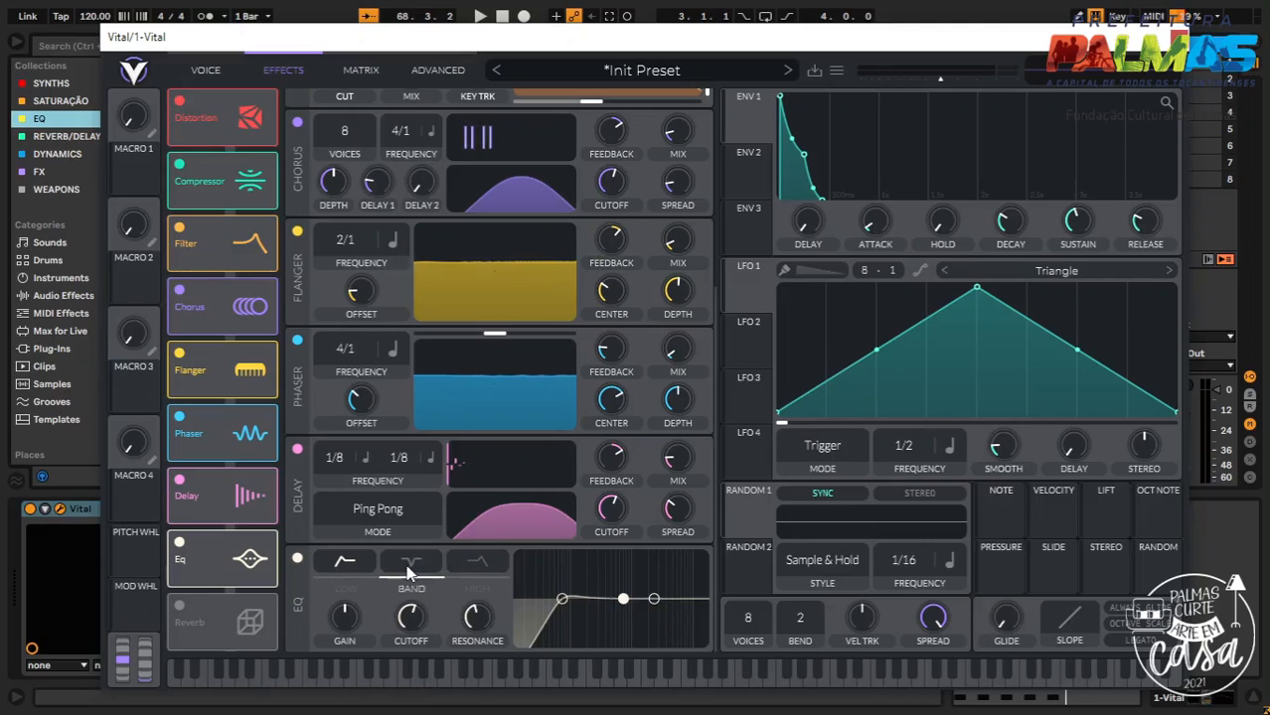
pyautogui.click(341, 565)
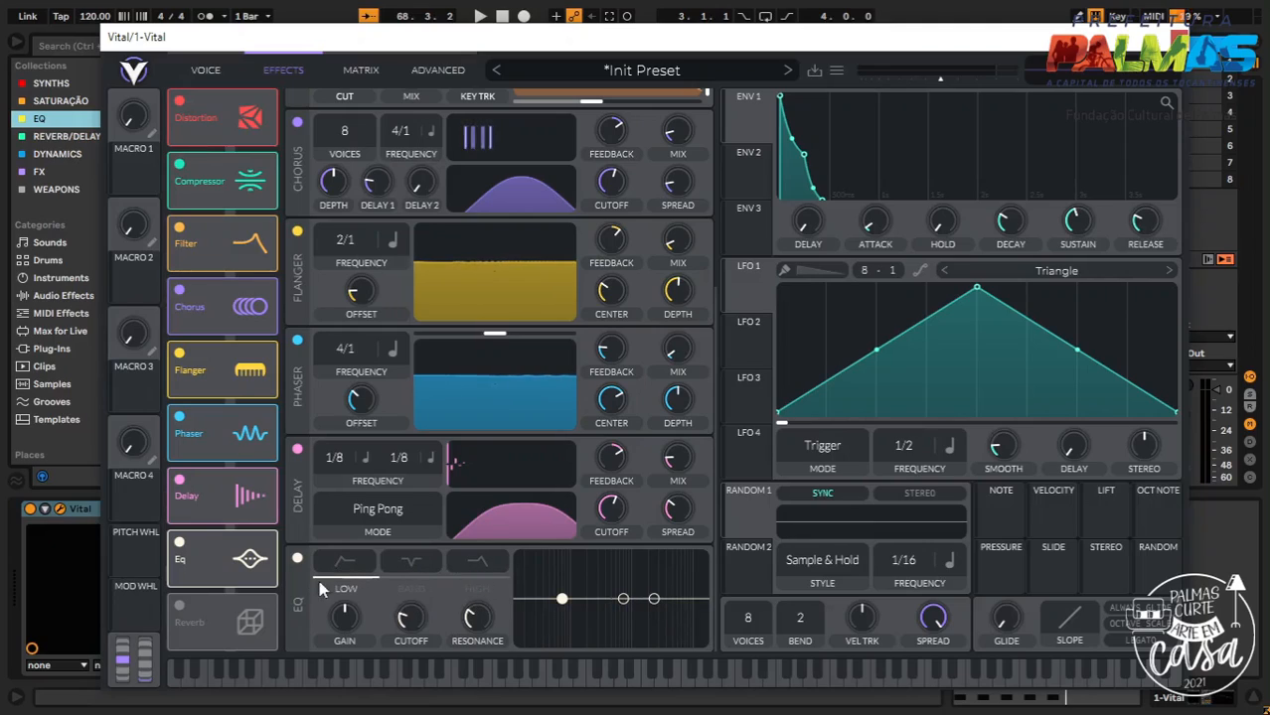
# Switch the EQ's low band to a low cut, raise its cutoff and slightly reduce its resonance
pyautogui.click(344, 564)
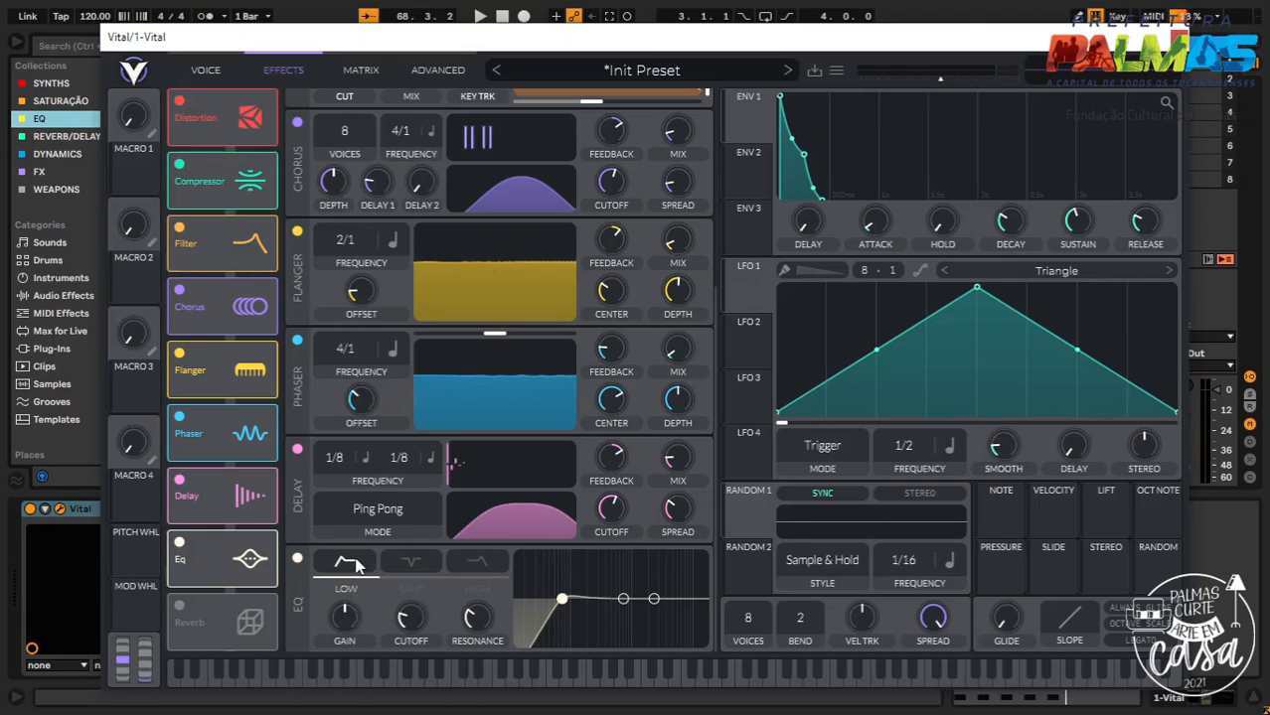
pyautogui.click(356, 564)
pyautogui.click(356, 565)
pyautogui.moveTo(410, 618)
pyautogui.moveTo(410, 618)
pyautogui.mouseDown()
pyautogui.moveTo(413, 582)
pyautogui.moveTo(413, 594)
pyautogui.mouseUp()
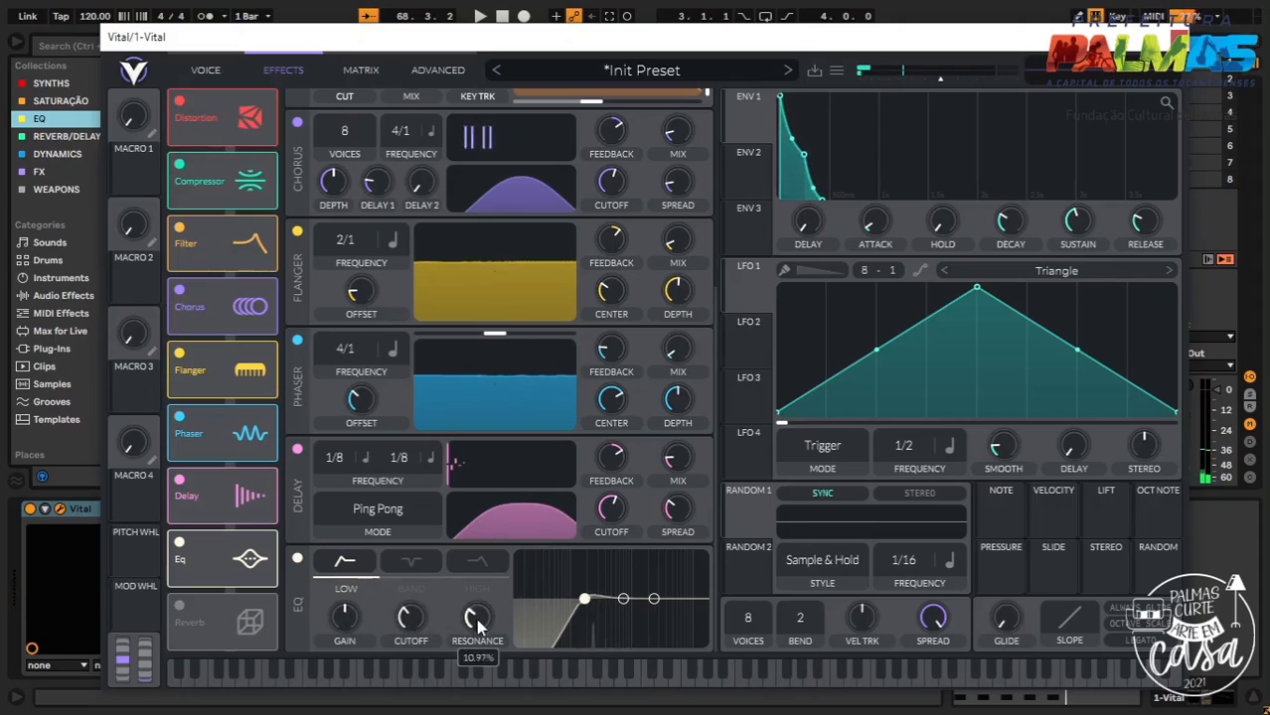
pyautogui.moveTo(475, 656)
pyautogui.moveTo(475, 656); pyautogui.dragTo(411, 608)
pyautogui.moveTo(414, 621)
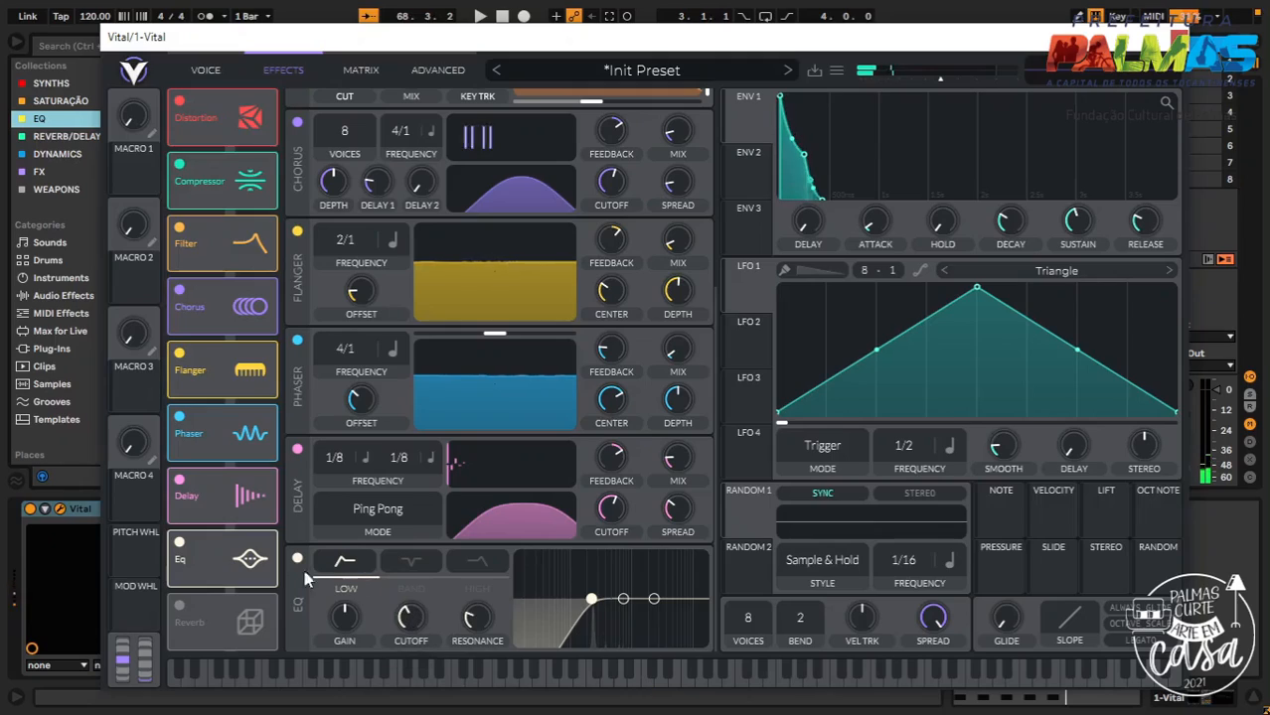
# Enable the Reverb effect and raise the cutoff of its low band
pyautogui.click(177, 606)
pyautogui.scroll(-2, 447, 431)
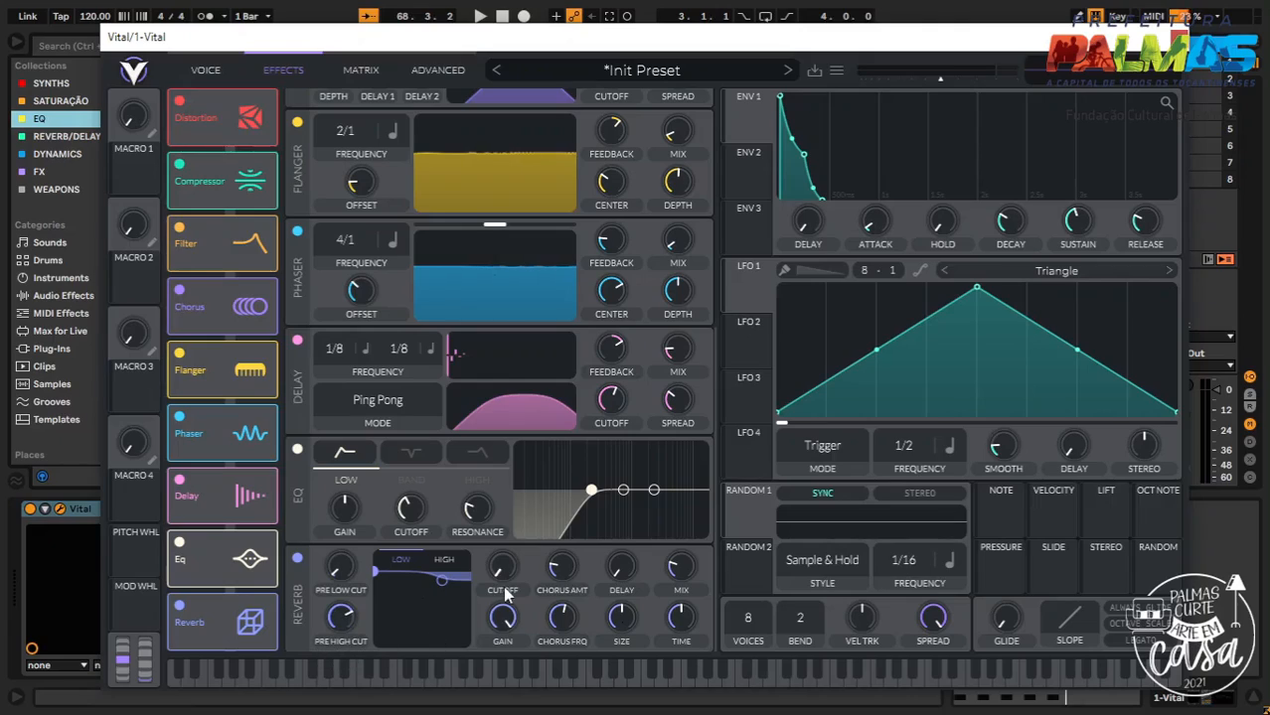
pyautogui.moveTo(507, 566); pyautogui.dragTo(503, 552)
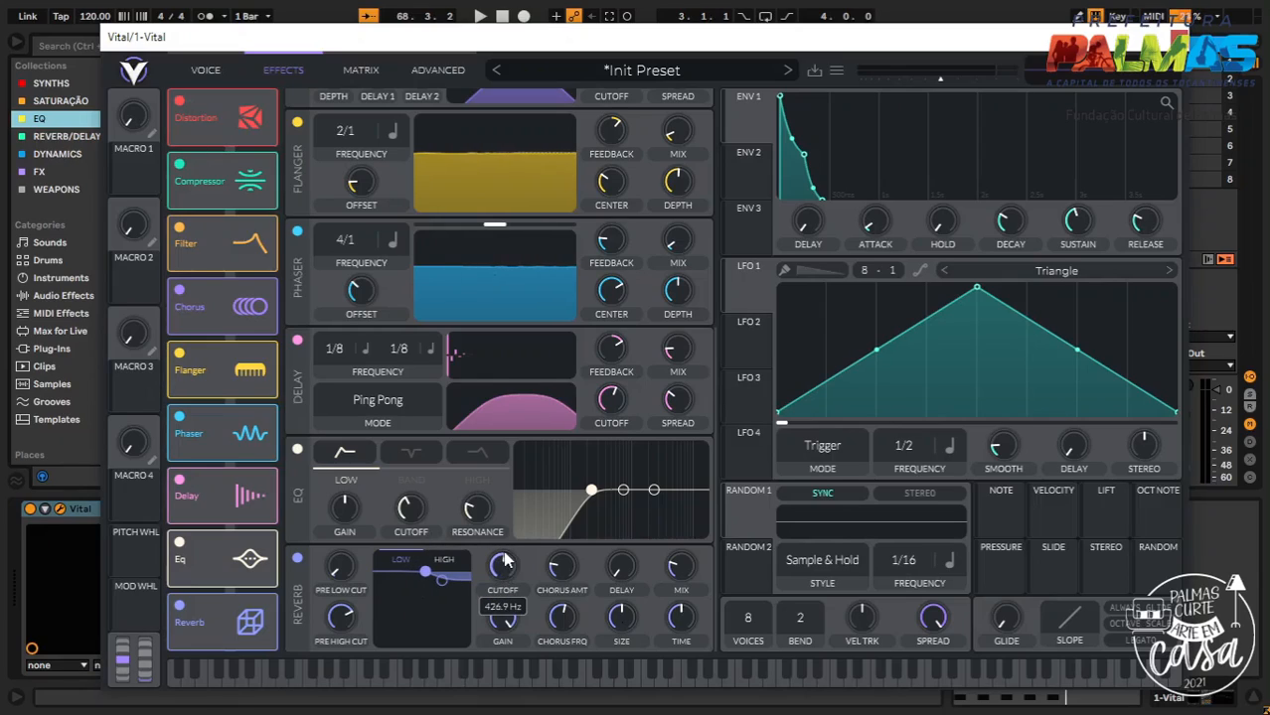
pyautogui.moveTo(503, 571); pyautogui.dragTo(506, 588)
# Turn the reverb's chorus amount down to zero and compare with the separate Chorus effect
pyautogui.scroll(-1, 508, 576)
pyautogui.scroll(-1, 504, 573)
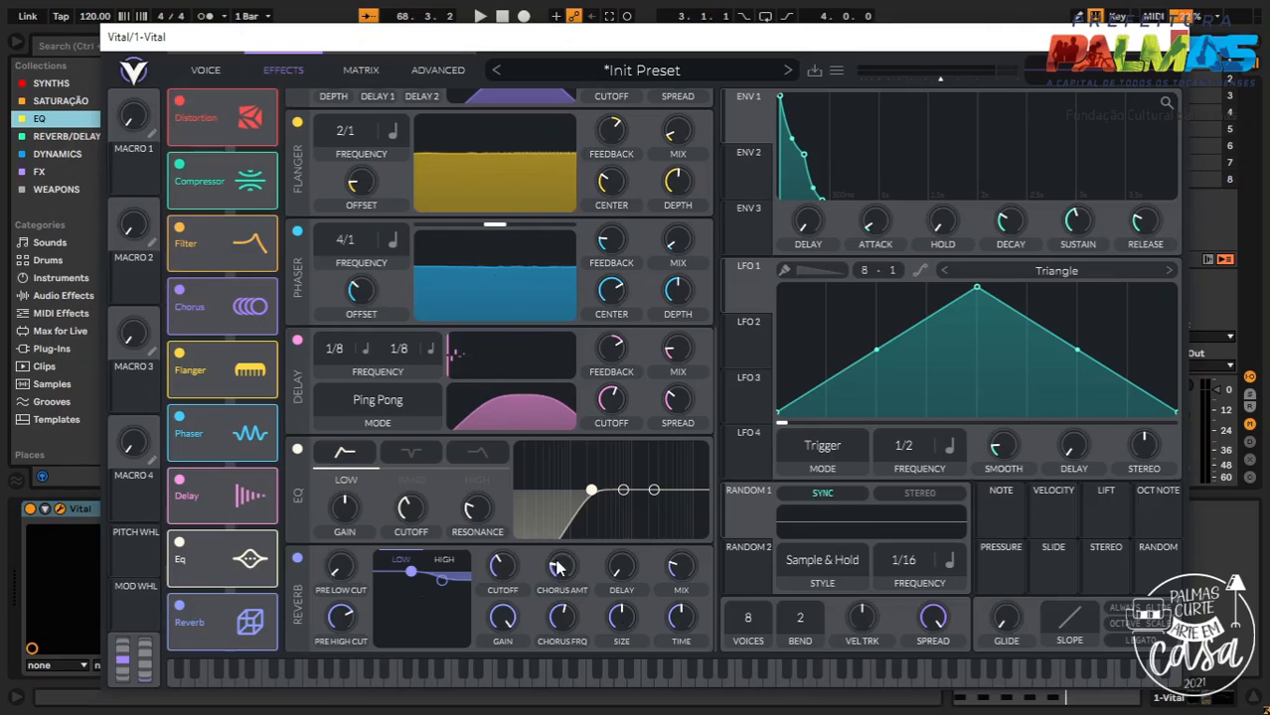
pyautogui.moveTo(563, 617)
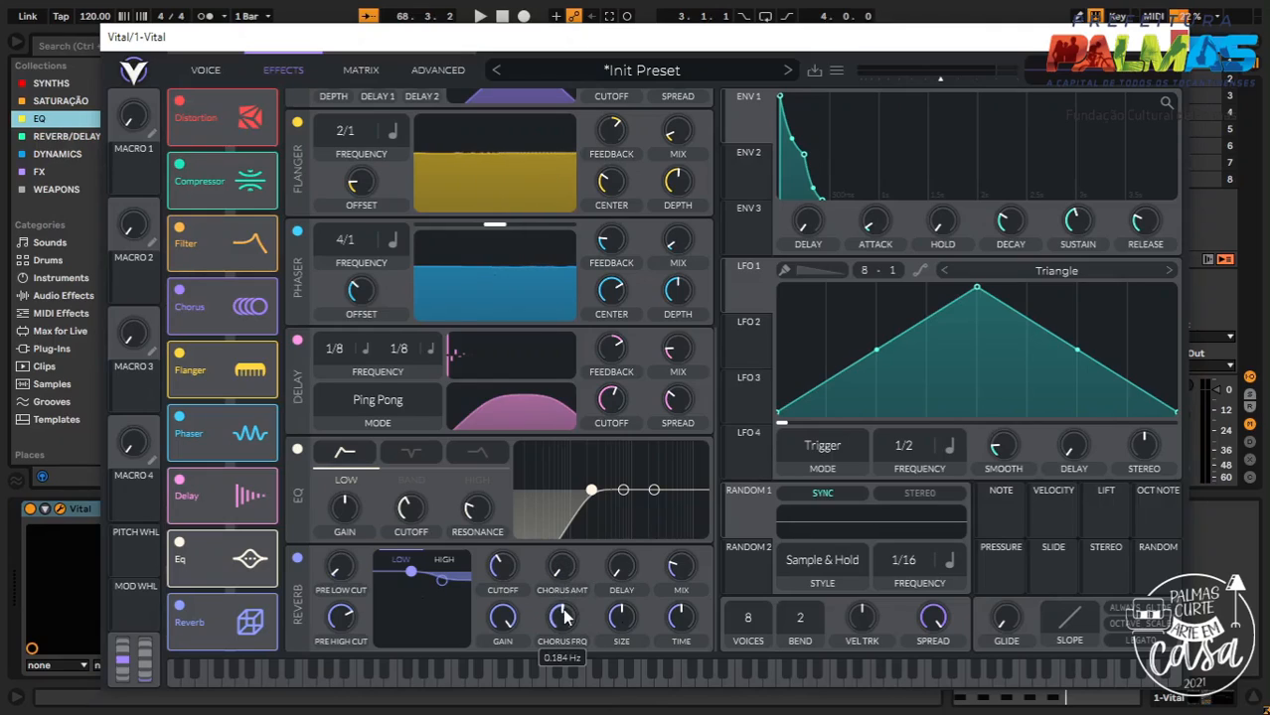
pyautogui.moveTo(569, 594)
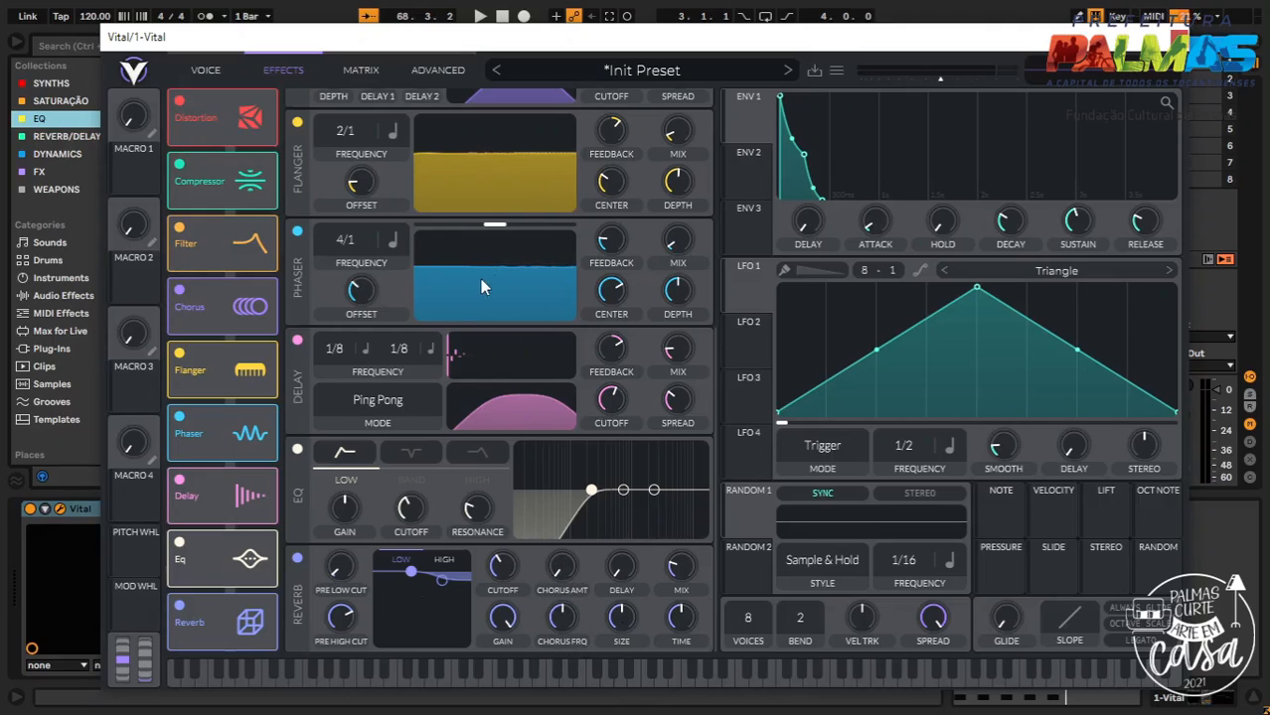
pyautogui.scroll(2, 479, 188)
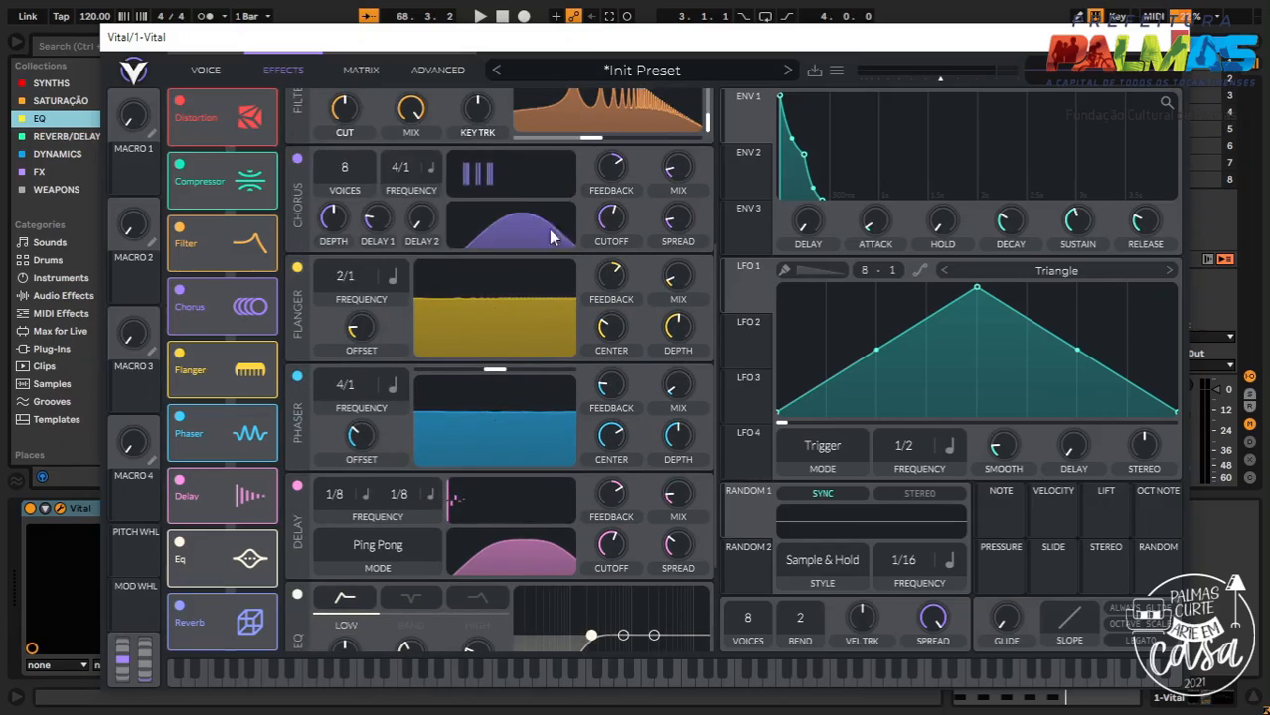
pyautogui.scroll(-2, 566, 298)
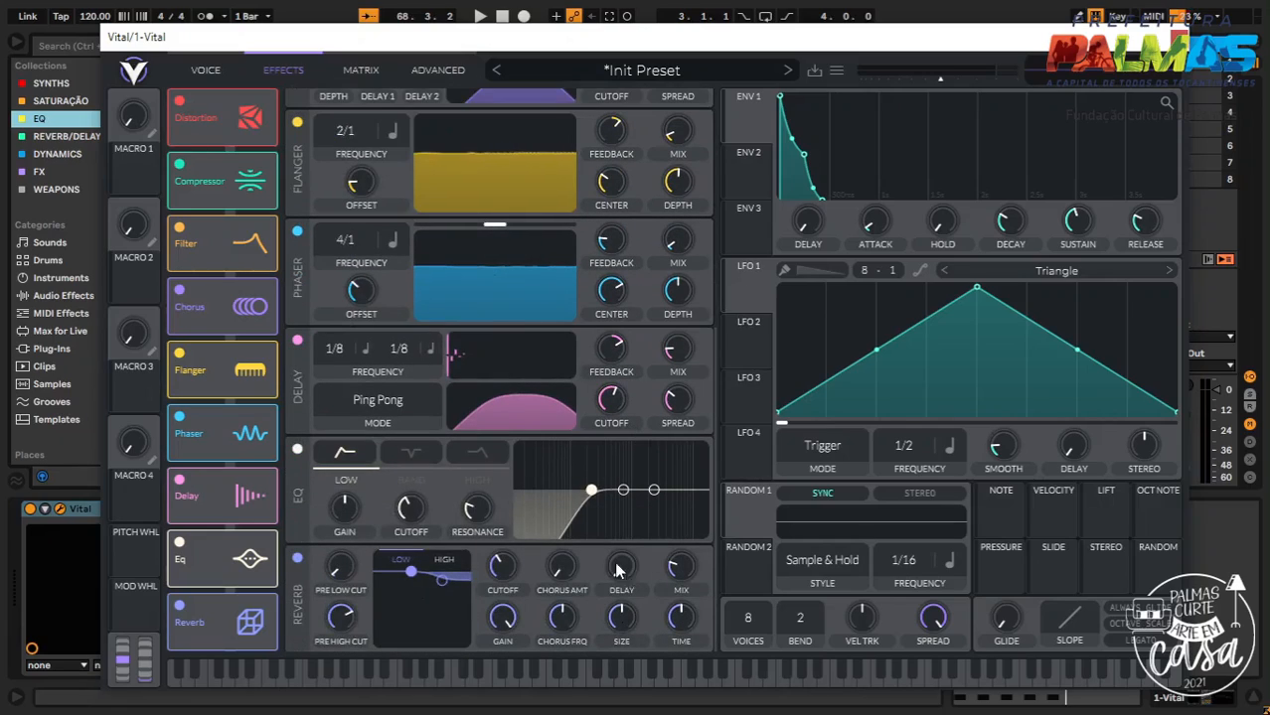
# Audition the reverb's low-band gain at minimum before restoring it to full, and set the reverb size to 41%
pyautogui.moveTo(621, 584)
pyautogui.moveTo(621, 620); pyautogui.dragTo(639, 588)
pyautogui.moveTo(511, 618); pyautogui.dragTo(500, 646)
pyautogui.moveTo(502, 596); pyautogui.dragTo(508, 644)
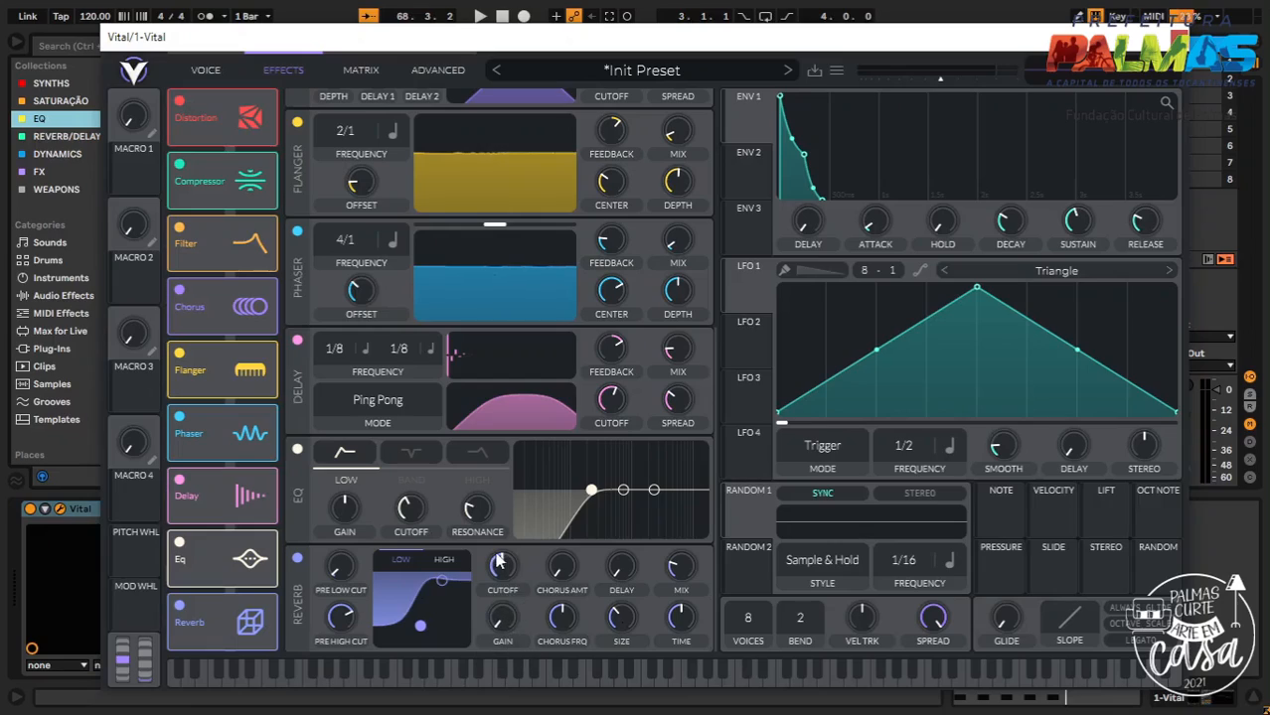
pyautogui.moveTo(494, 577); pyautogui.dragTo(499, 596)
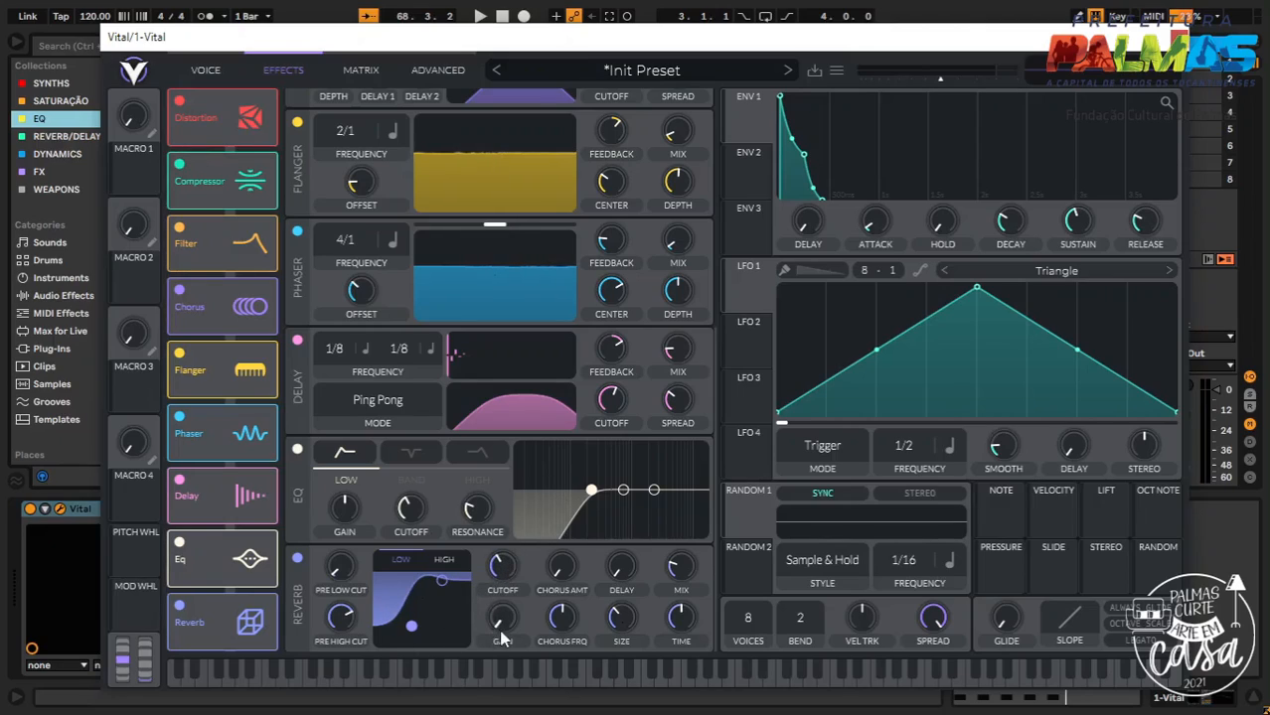
pyautogui.scroll(5, 500, 620)
pyautogui.moveTo(485, 629)
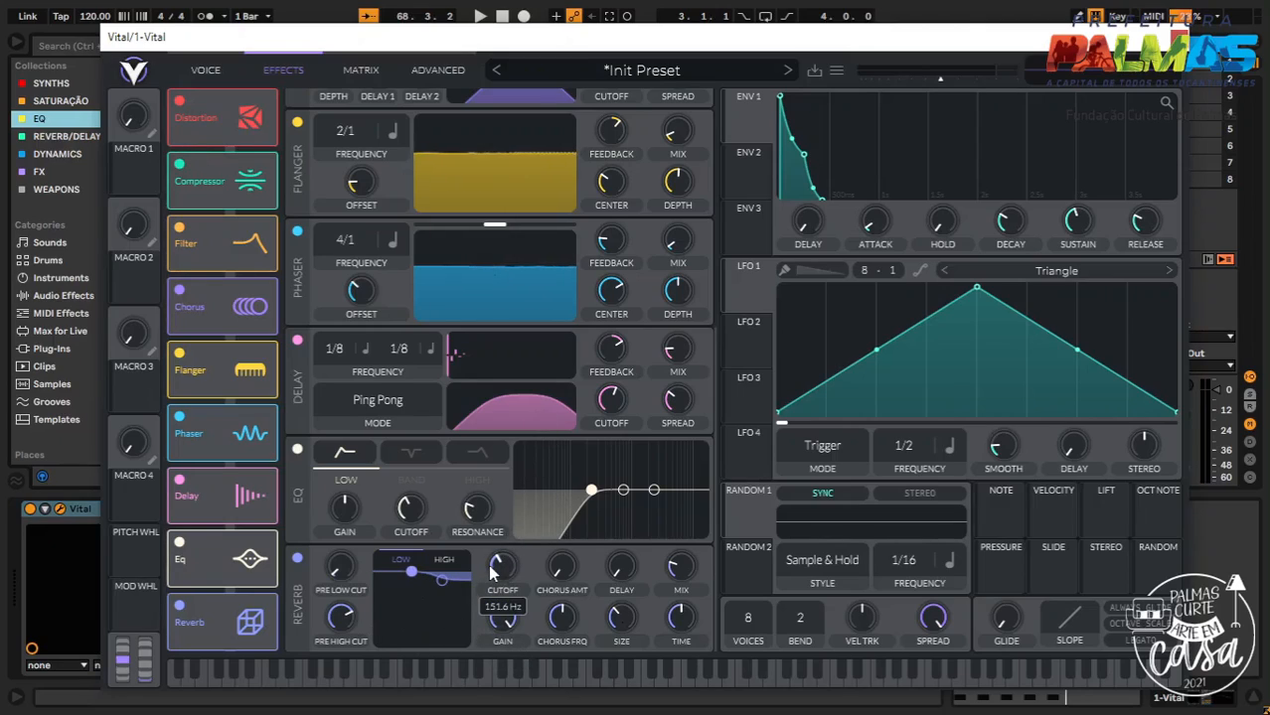
pyautogui.scroll(2, 507, 619)
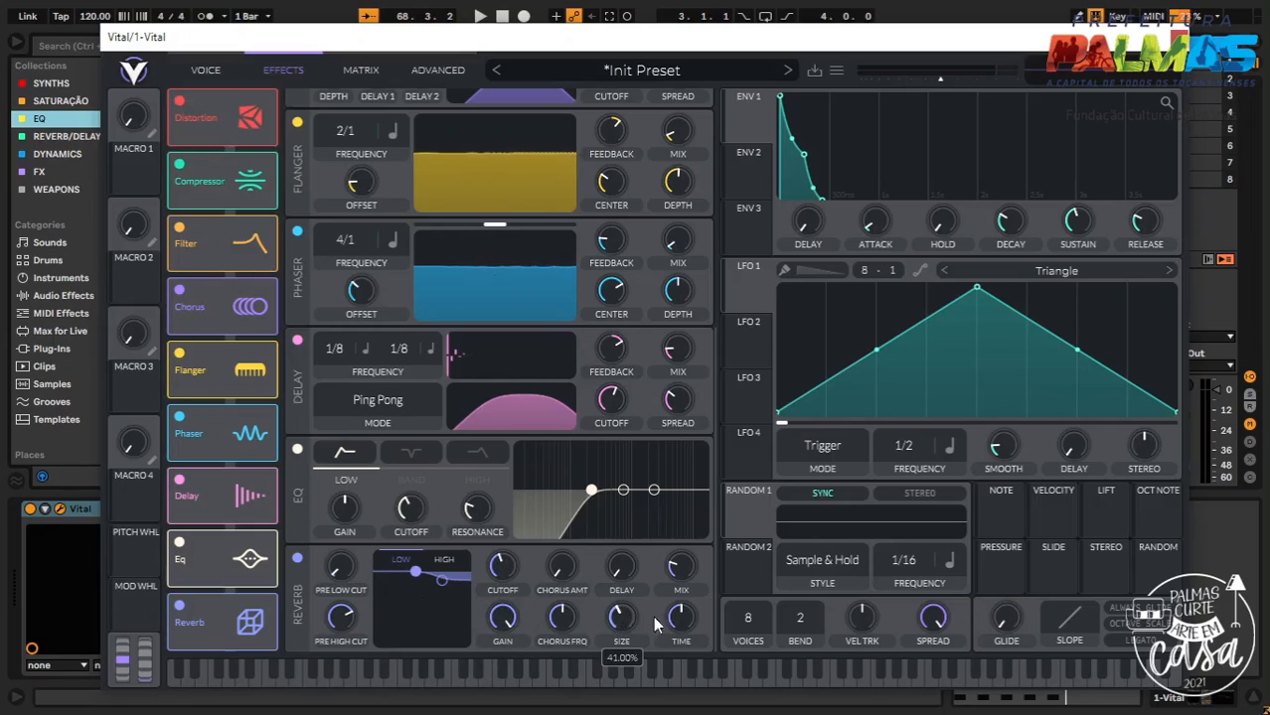
# Audition the reverb's mix at high and low levels, leaving it just under half, and adjust the time and size
pyautogui.moveTo(683, 617)
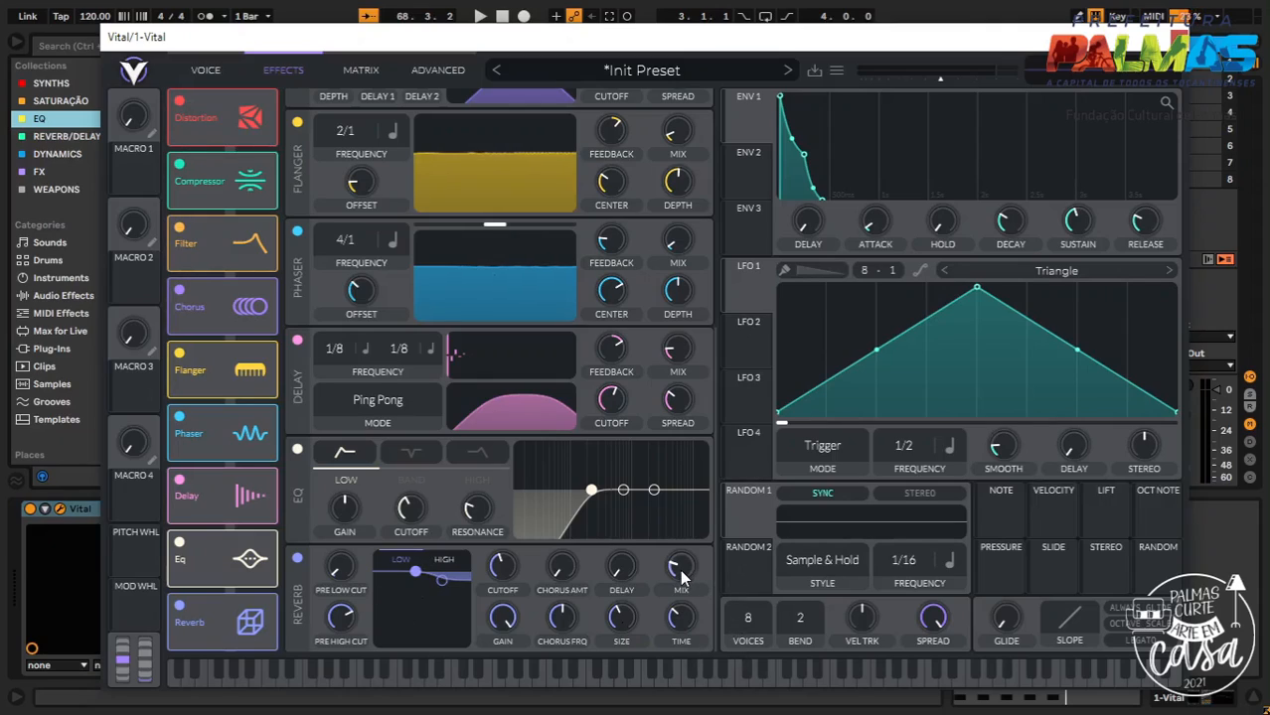
pyautogui.moveTo(680, 569); pyautogui.dragTo(696, 516)
pyautogui.moveTo(679, 572)
pyautogui.moveTo(680, 608); pyautogui.dragTo(697, 182)
pyautogui.moveTo(680, 566); pyautogui.dragTo(676, 587)
pyautogui.moveTo(685, 554)
pyautogui.moveTo(692, 485); pyautogui.dragTo(691, 481)
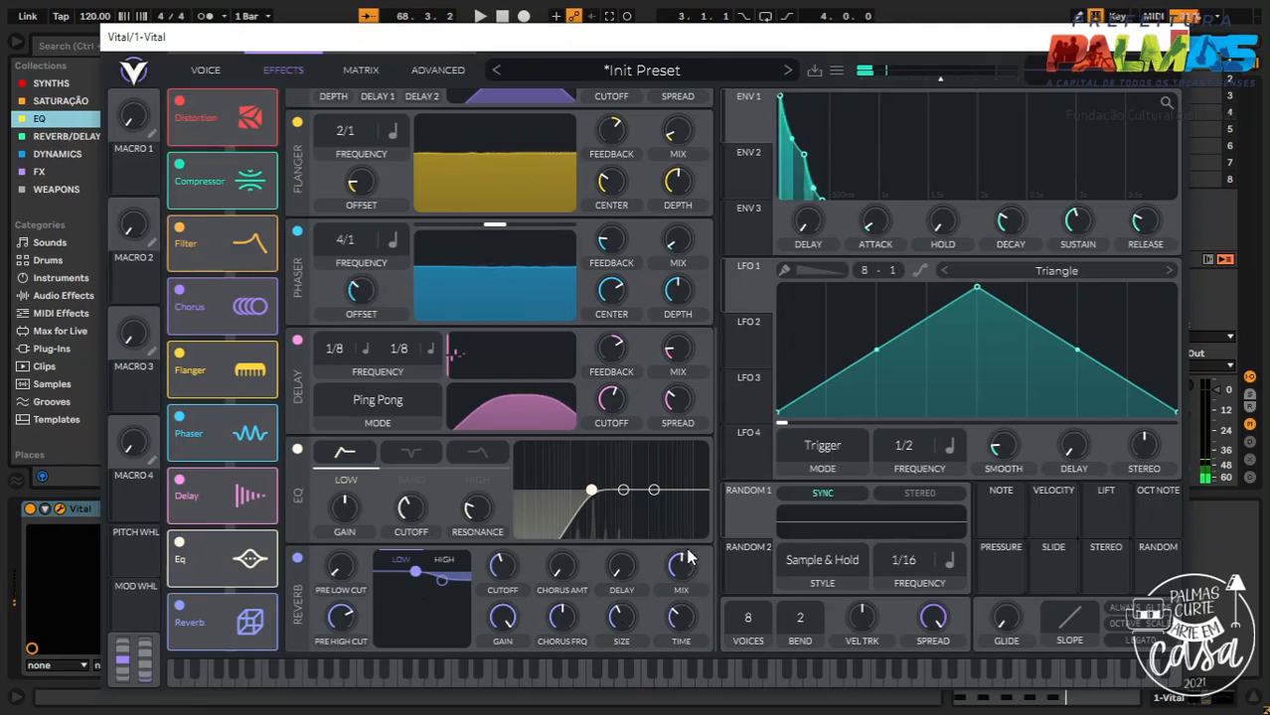
pyautogui.moveTo(680, 573); pyautogui.dragTo(678, 574)
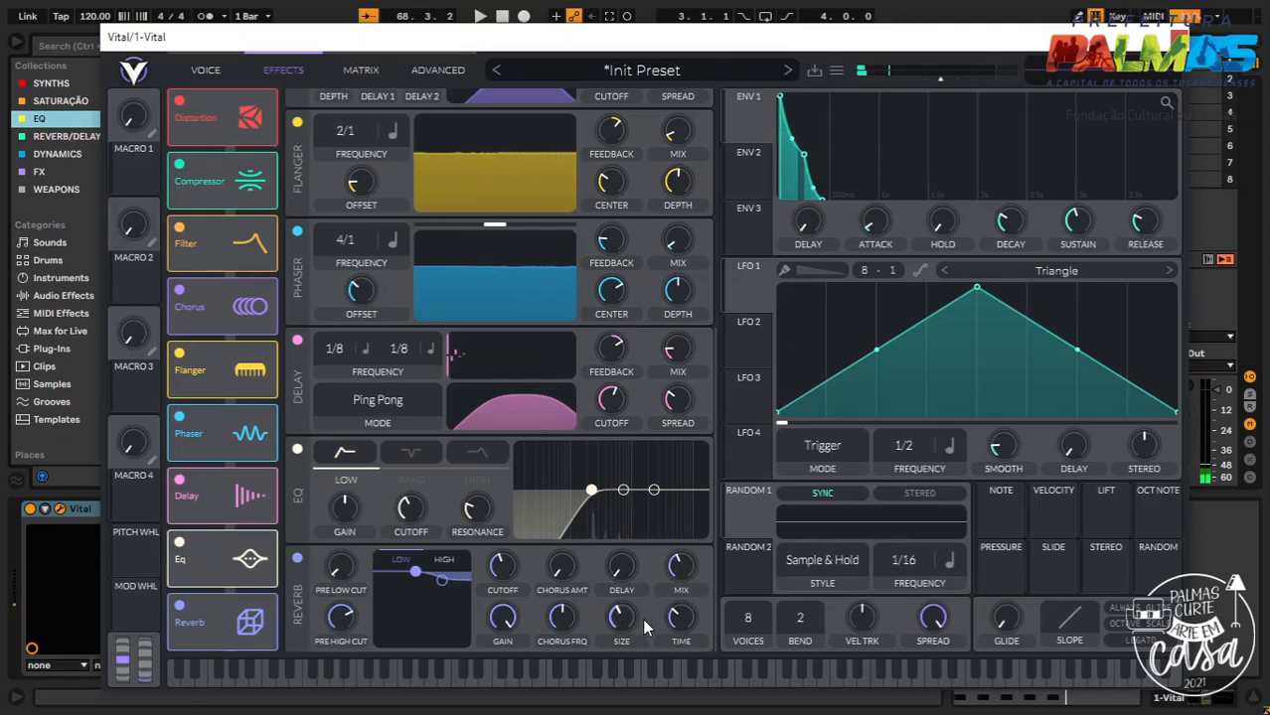
pyautogui.moveTo(680, 632)
pyautogui.moveTo(680, 632)
pyautogui.mouseDown()
pyautogui.moveTo(689, 614)
pyautogui.moveTo(682, 650)
pyautogui.moveTo(684, 630)
pyautogui.mouseUp()
# Lower the gain of the reverb's low band to about half and readjust its cutoff
pyautogui.moveTo(504, 568)
pyautogui.mouseDown()
pyautogui.moveTo(503, 647)
pyautogui.moveTo(505, 554)
pyautogui.mouseUp()
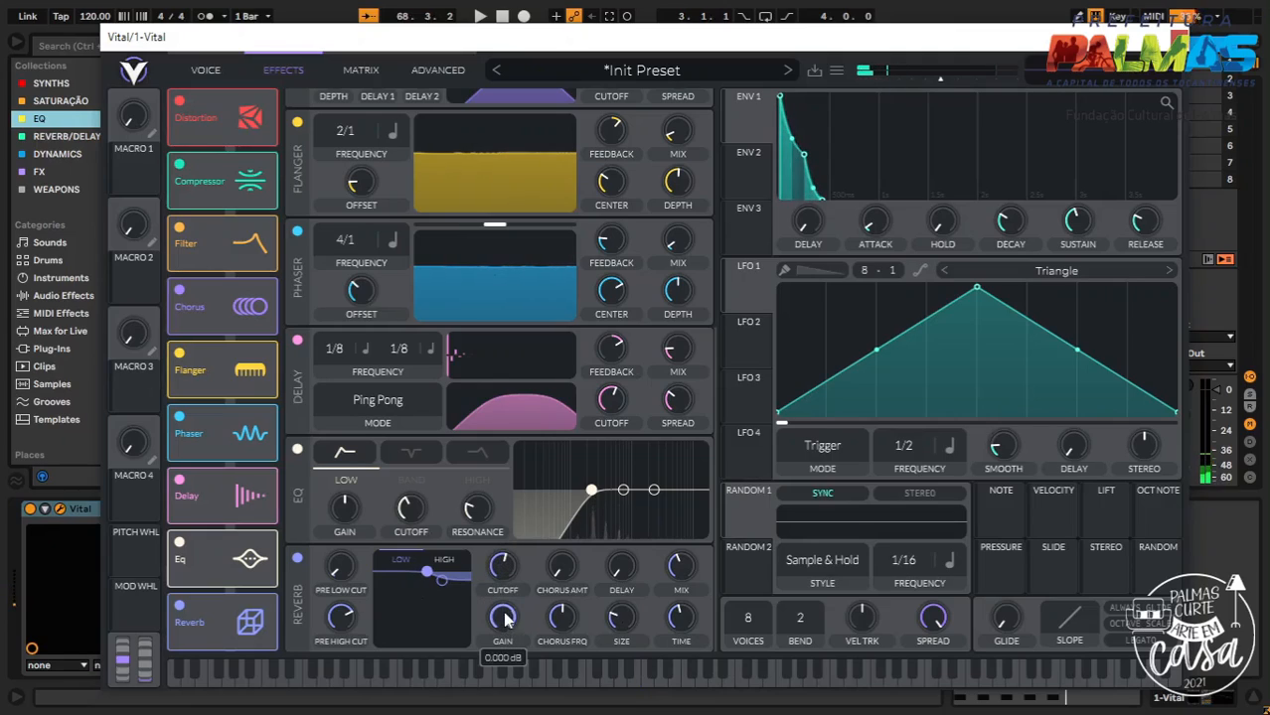
pyautogui.moveTo(502, 617)
pyautogui.mouseDown()
pyautogui.moveTo(500, 636)
pyautogui.moveTo(500, 572)
pyautogui.moveTo(506, 632)
pyautogui.moveTo(503, 586)
pyautogui.moveTo(499, 615)
pyautogui.mouseUp()
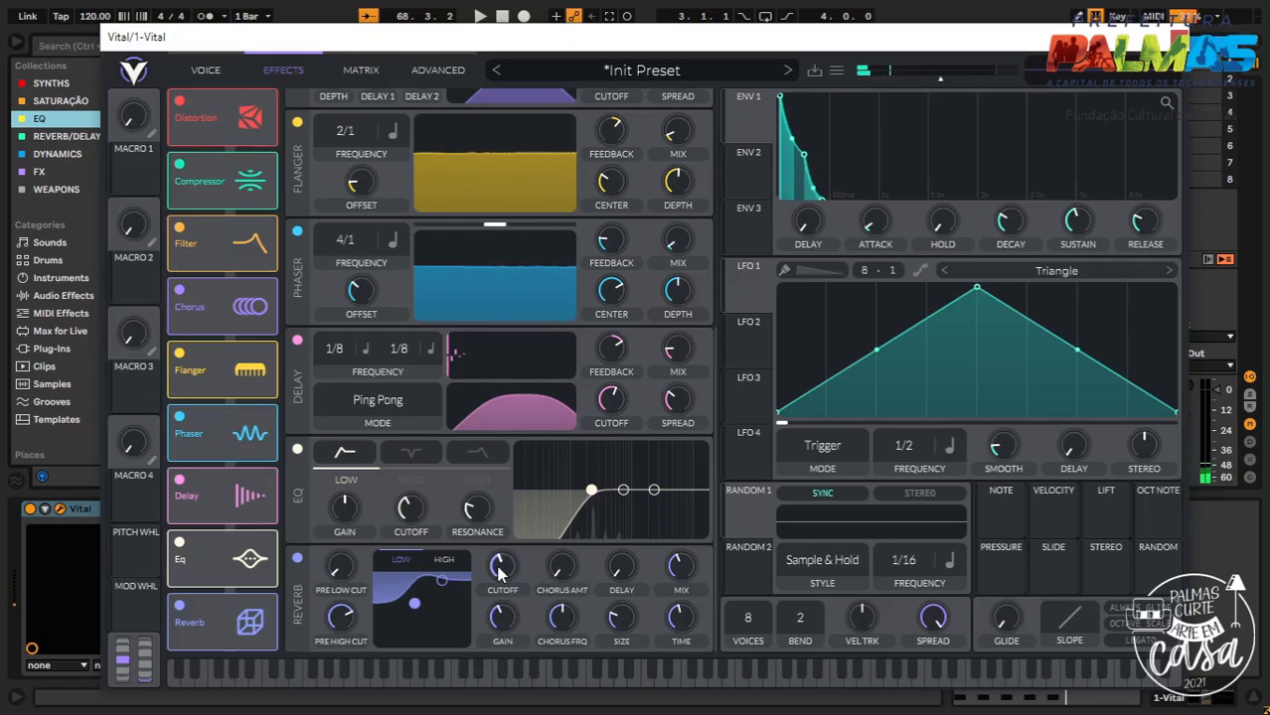
pyautogui.moveTo(499, 561); pyautogui.dragTo(499, 568)
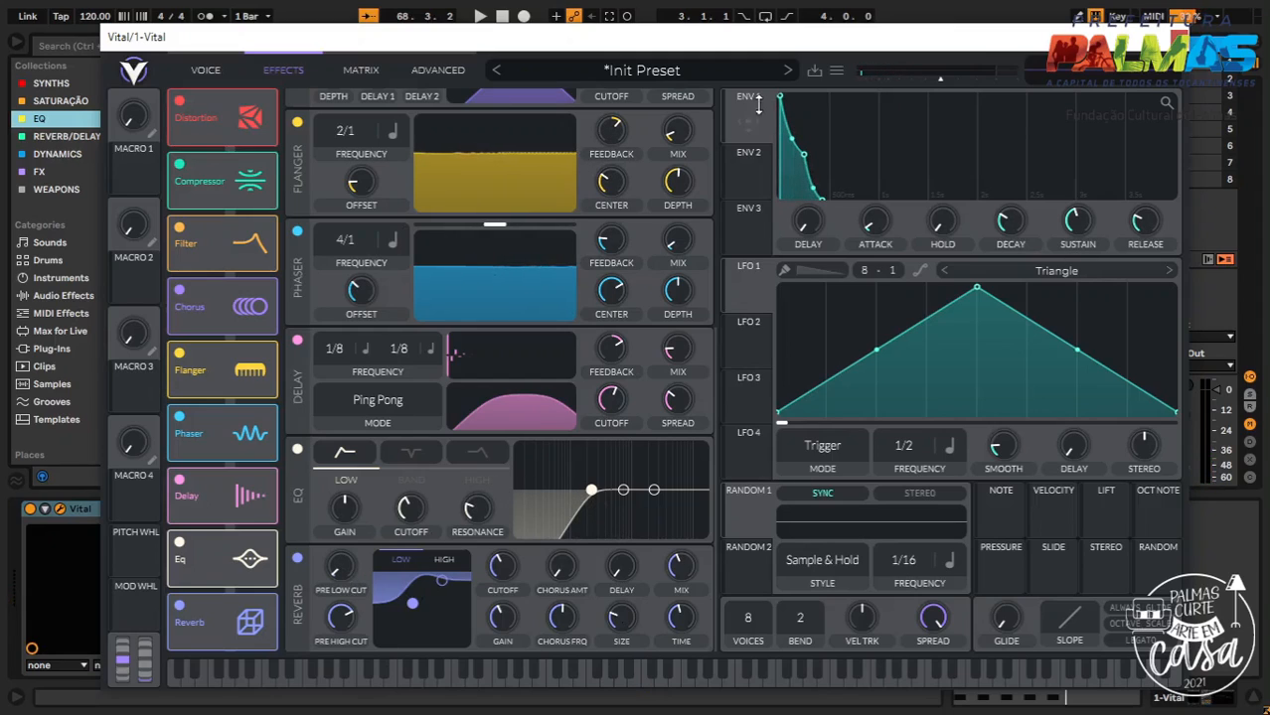
# Move the Vital window aside, launch the clip on the Vital track, and move the window back up
pyautogui.moveTo(707, 37); pyautogui.dragTo(671, 216)
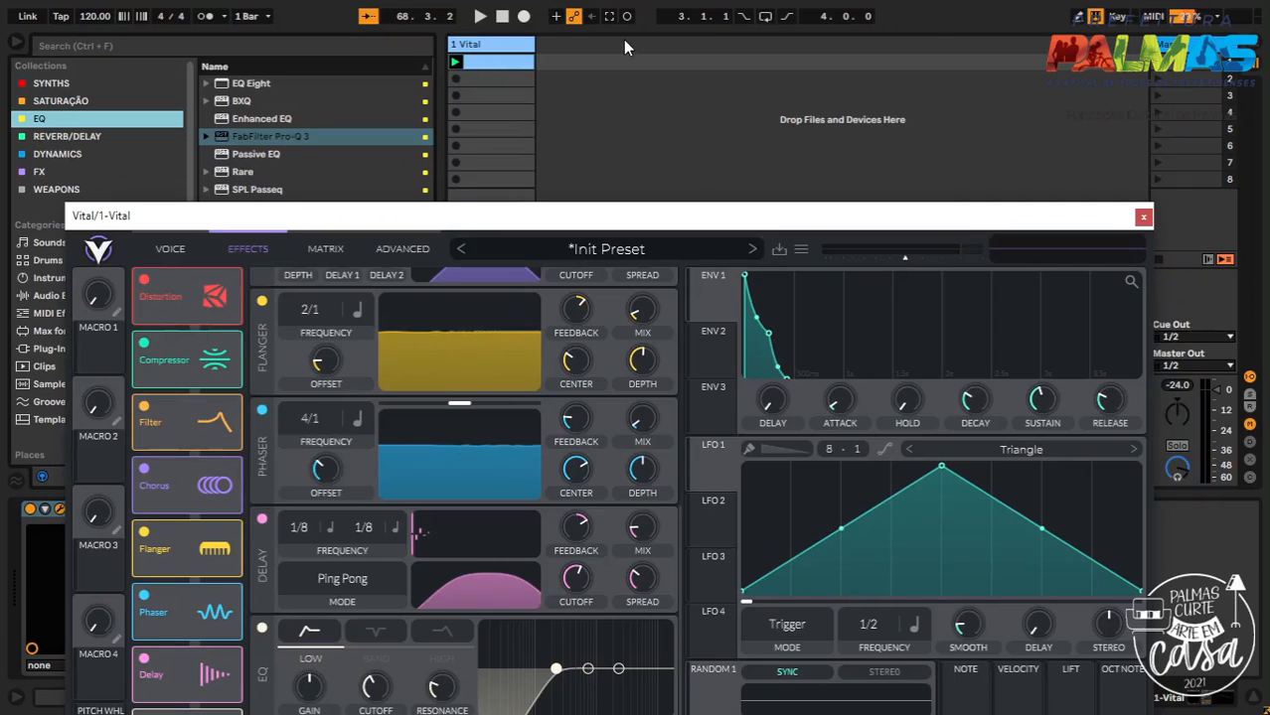
pyautogui.click(452, 64)
pyautogui.moveTo(630, 225); pyautogui.dragTo(660, 45)
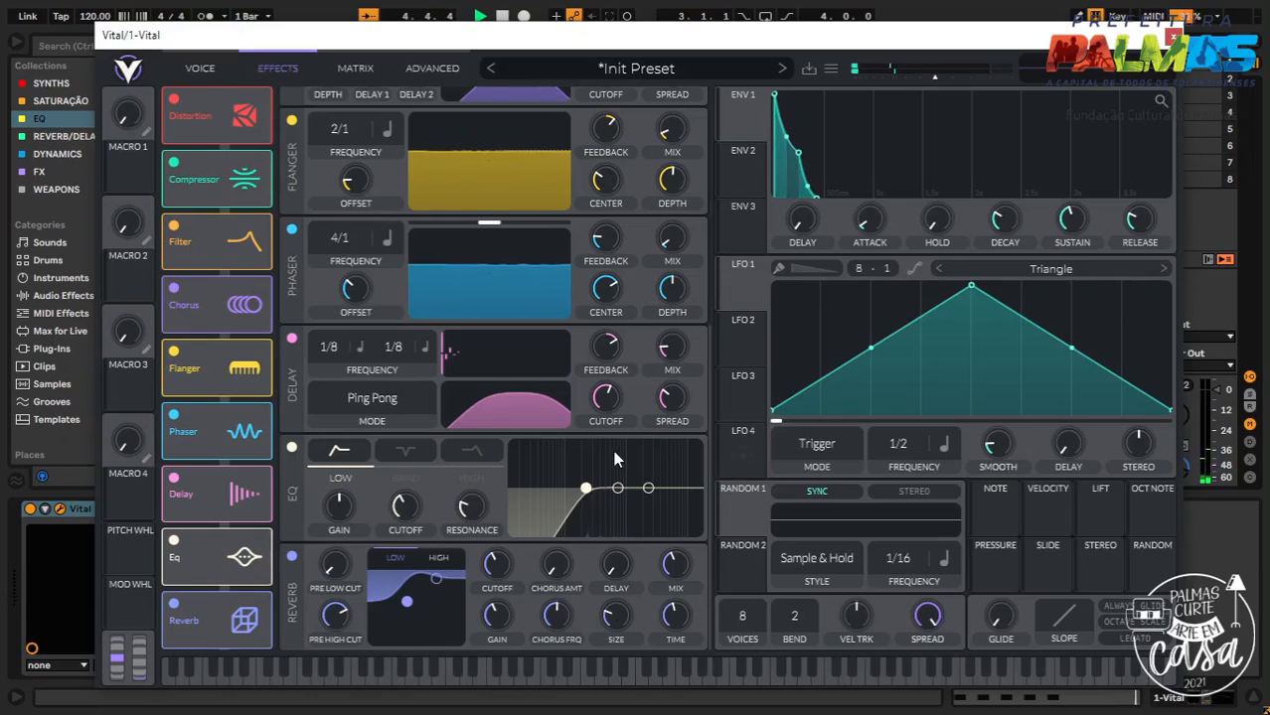
# Stop the clip playback, moving the Vital window down to reach the session view and back up over it
pyautogui.scroll(5, 642, 454)
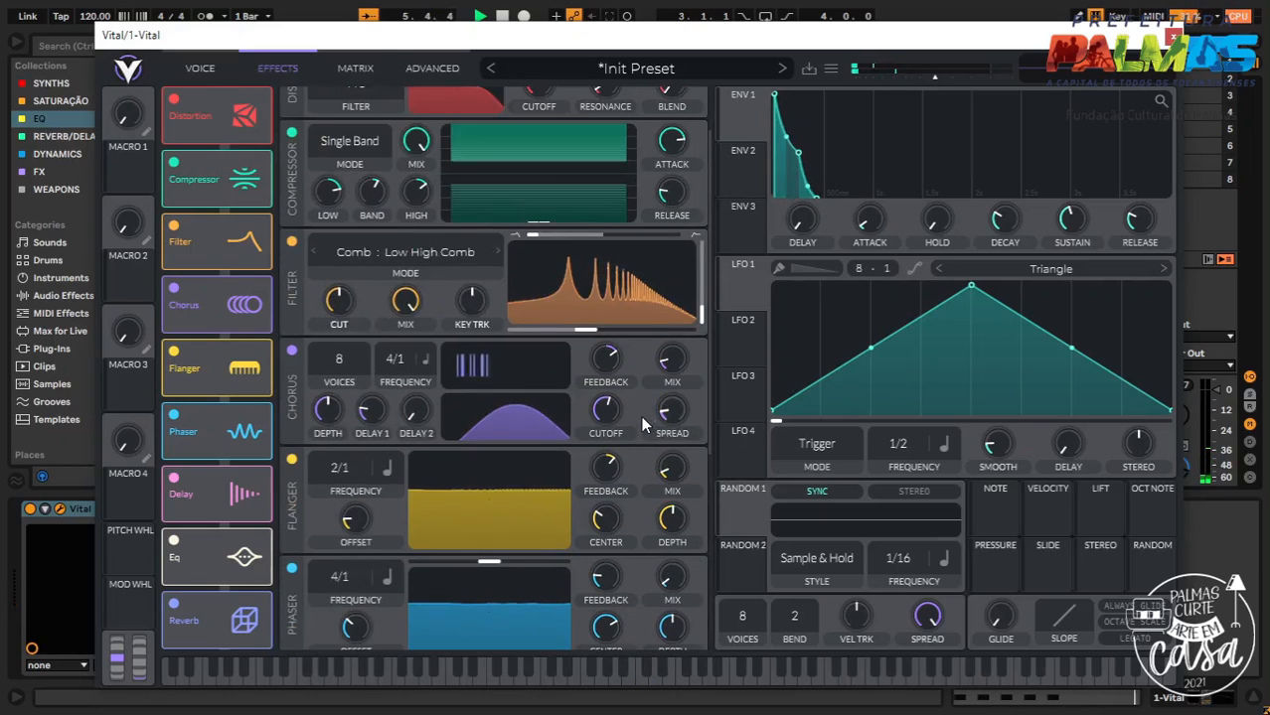
pyautogui.scroll(2, 641, 415)
pyautogui.moveTo(858, 35); pyautogui.dragTo(829, 241)
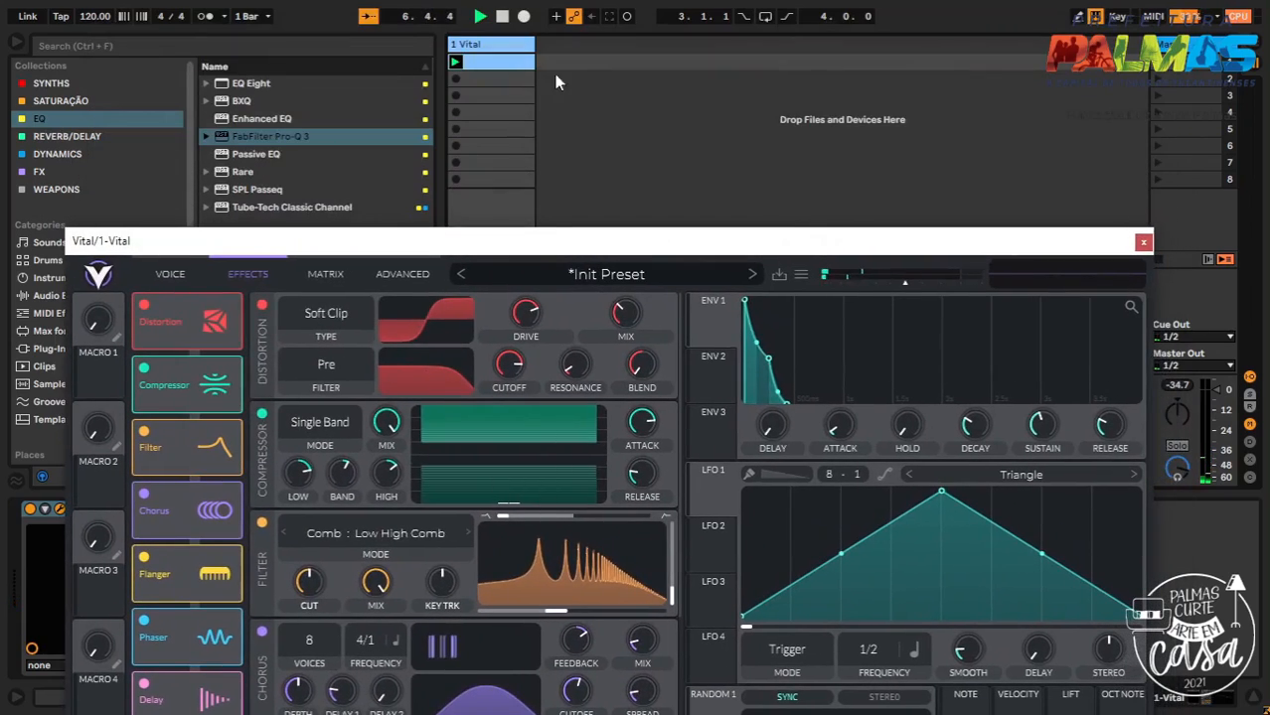
pyautogui.click(531, 97)
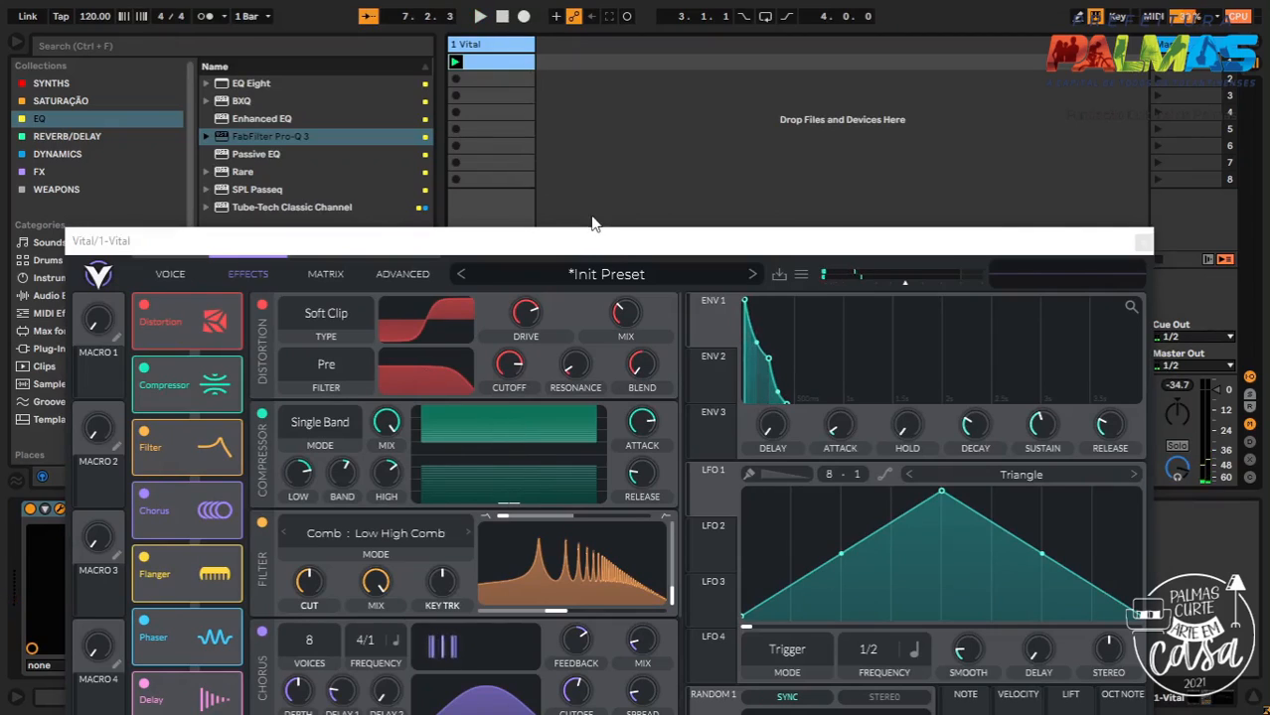
pyautogui.moveTo(594, 238); pyautogui.dragTo(644, 18)
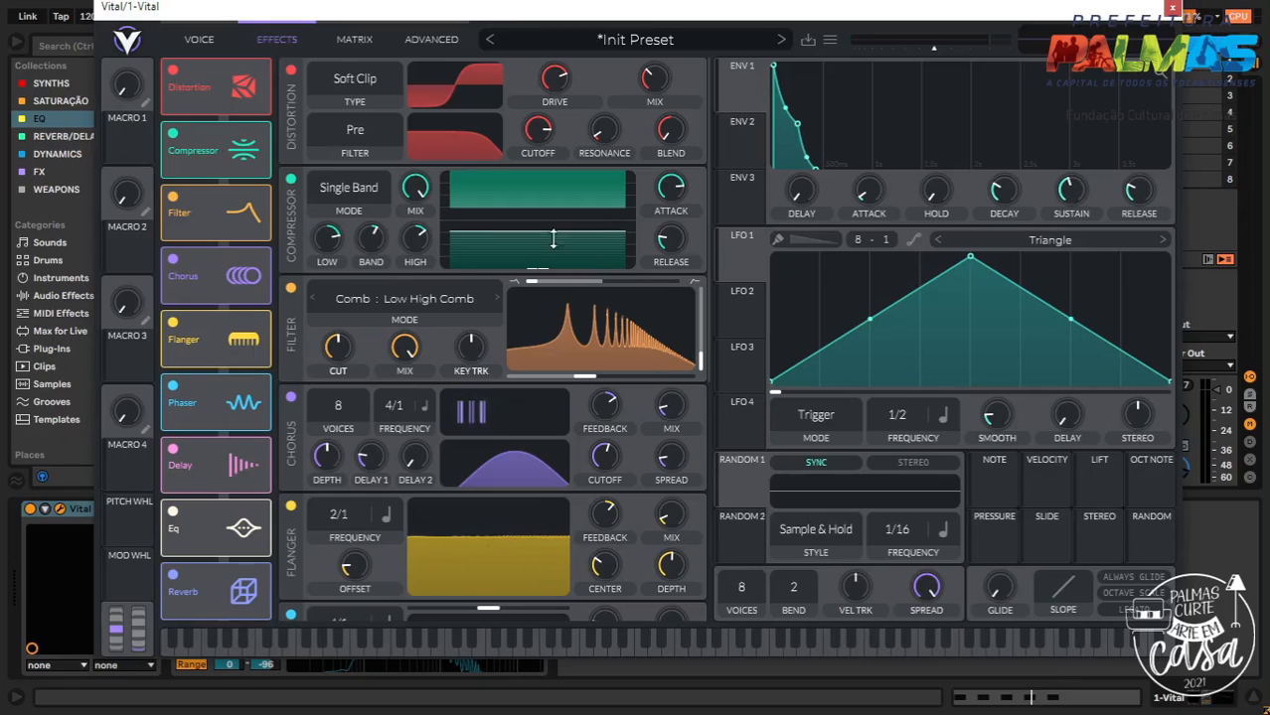
# Review the full effects chain from distortion to reverb, checking the oscillator and filter settings briefly in between
pyautogui.scroll(-5, 507, 254)
pyautogui.click(204, 39)
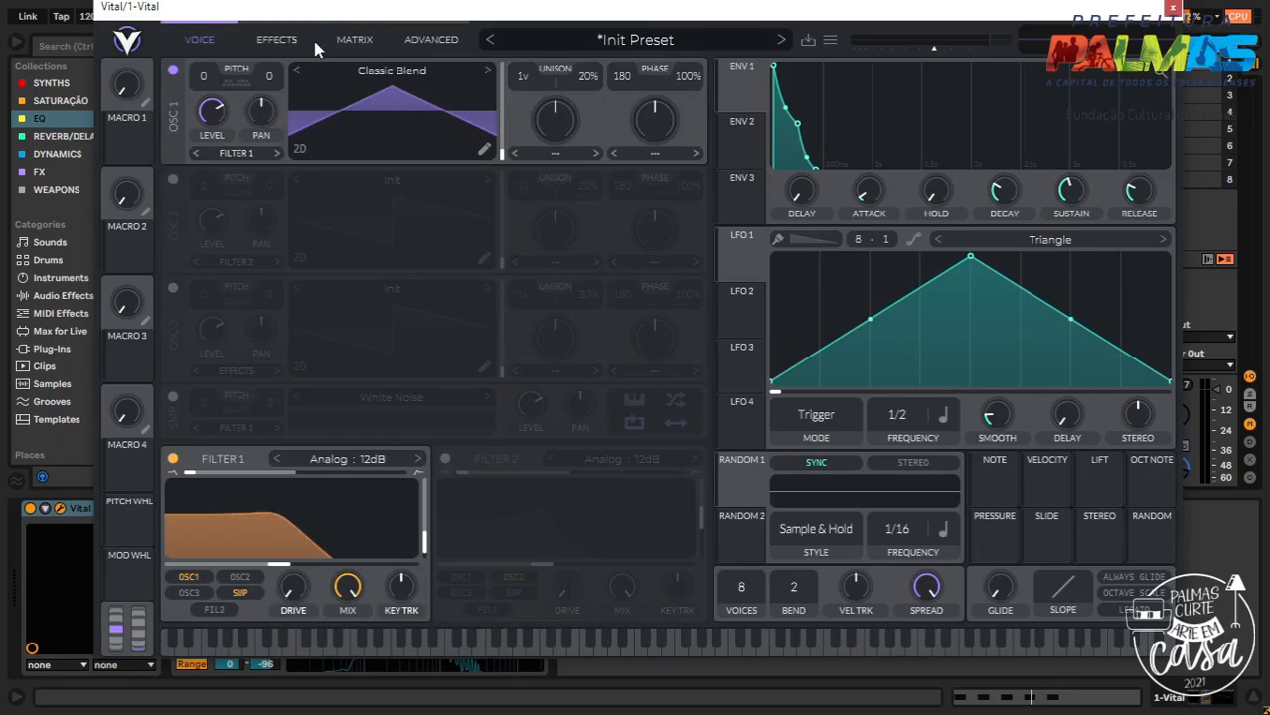
pyautogui.click(293, 40)
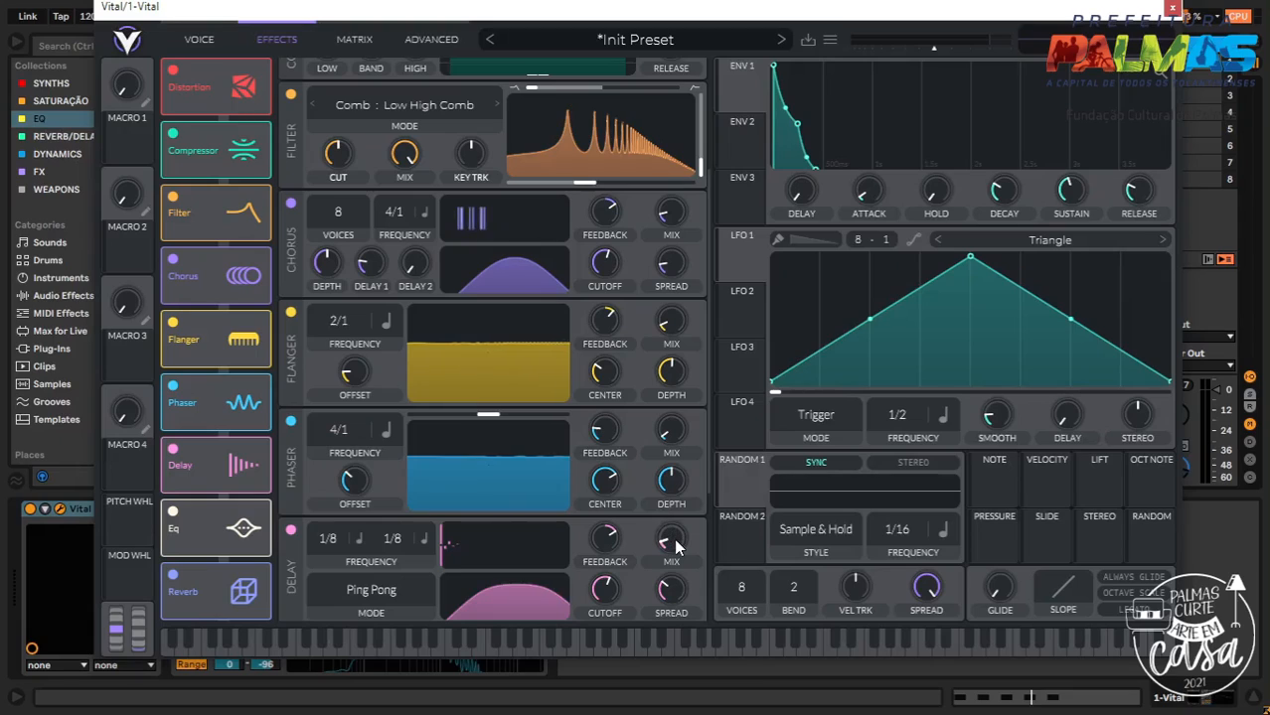
pyautogui.scroll(-3, 677, 497)
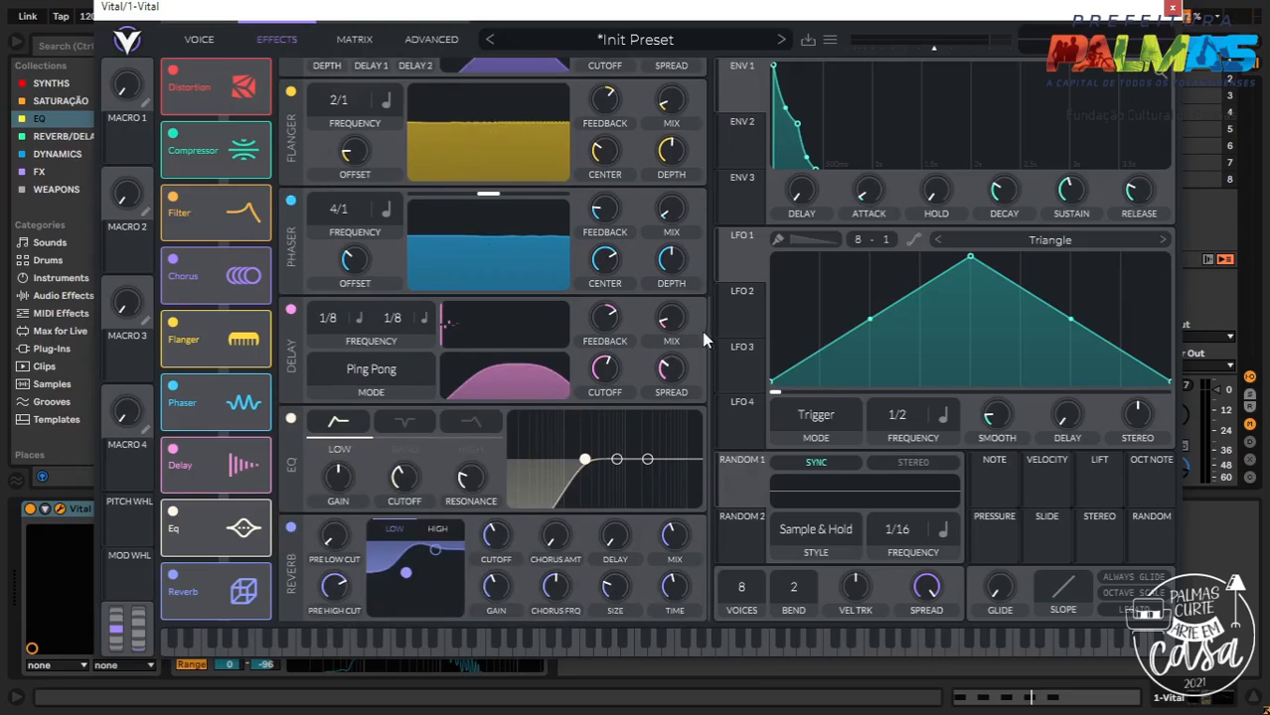
pyautogui.moveTo(687, 310)
pyautogui.scroll(6, 678, 330)
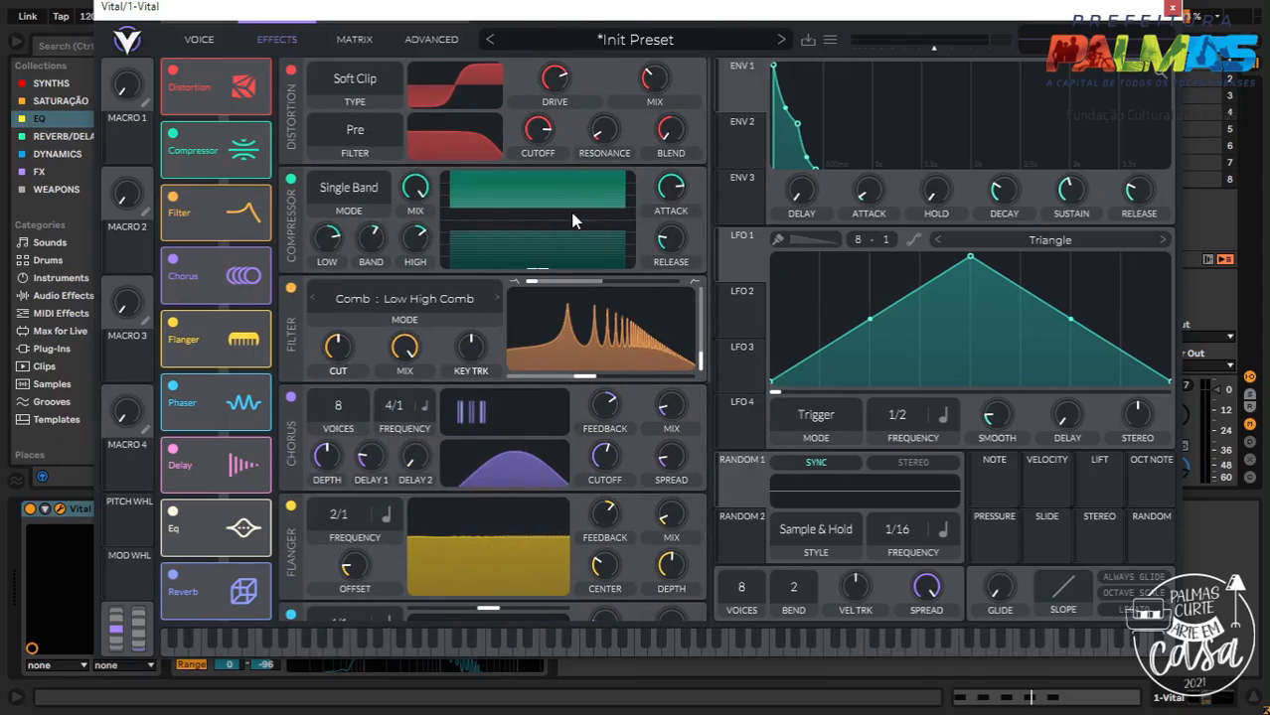
pyautogui.scroll(-2, 608, 149)
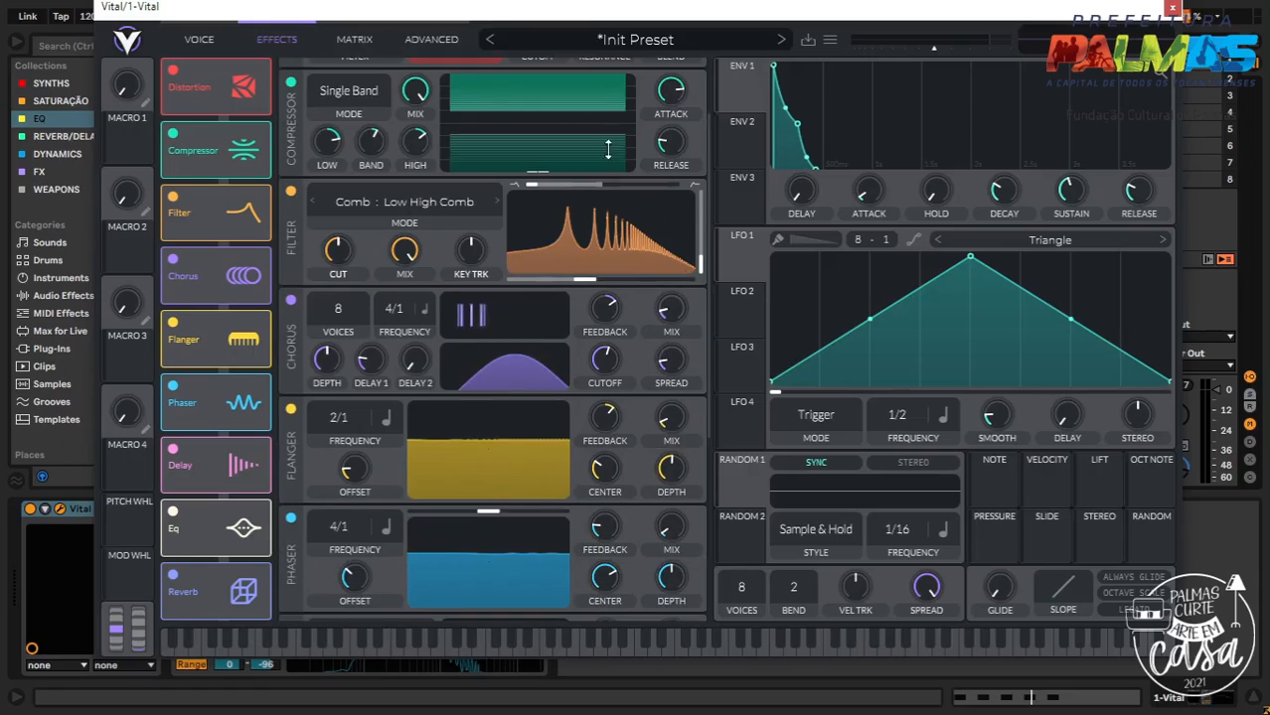
pyautogui.scroll(-3, 692, 357)
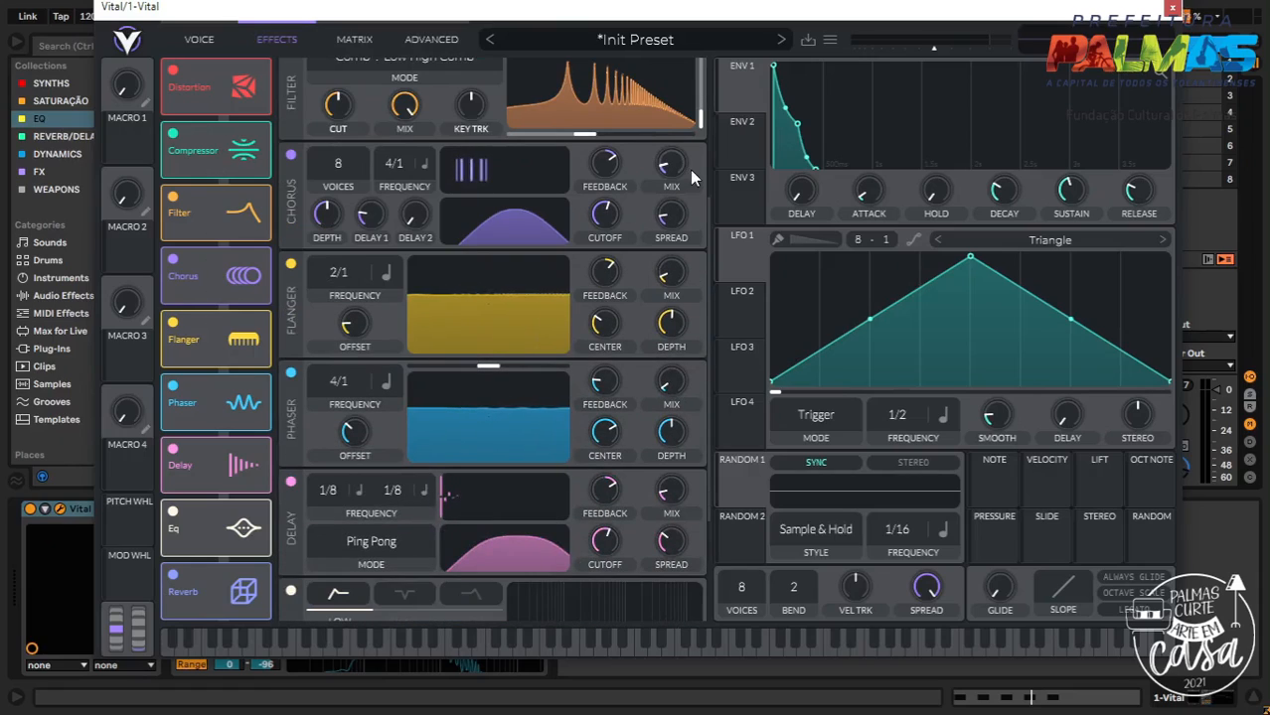
pyautogui.scroll(-2, 661, 388)
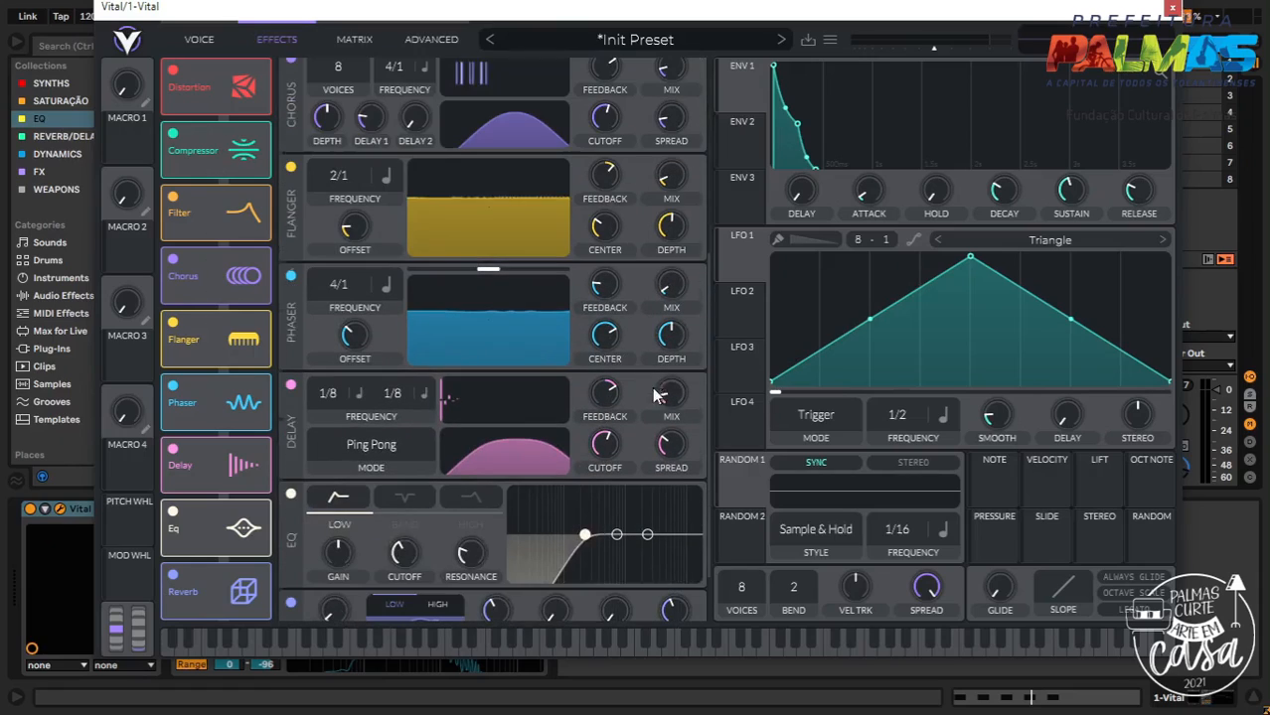
pyautogui.scroll(-2, 636, 377)
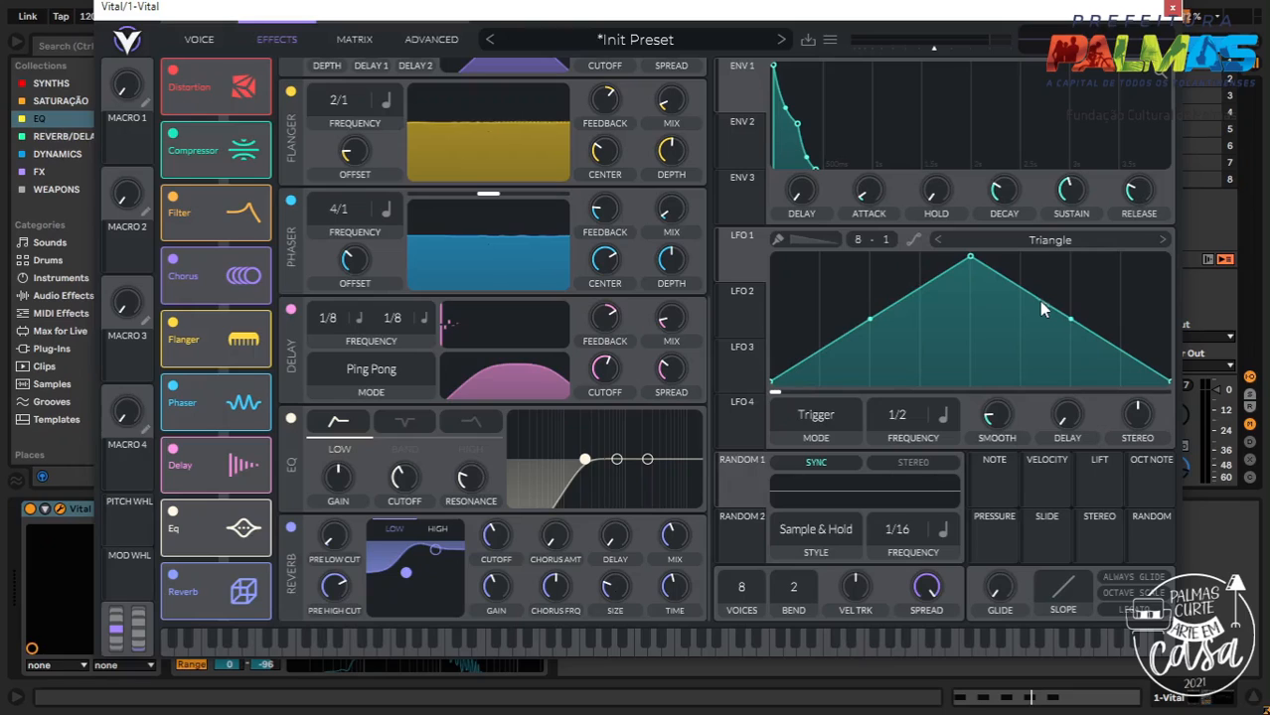
# Reposition the Vital window slightly and show the oscillator and filter settings
pyautogui.moveTo(784, 22); pyautogui.dragTo(780, 62)
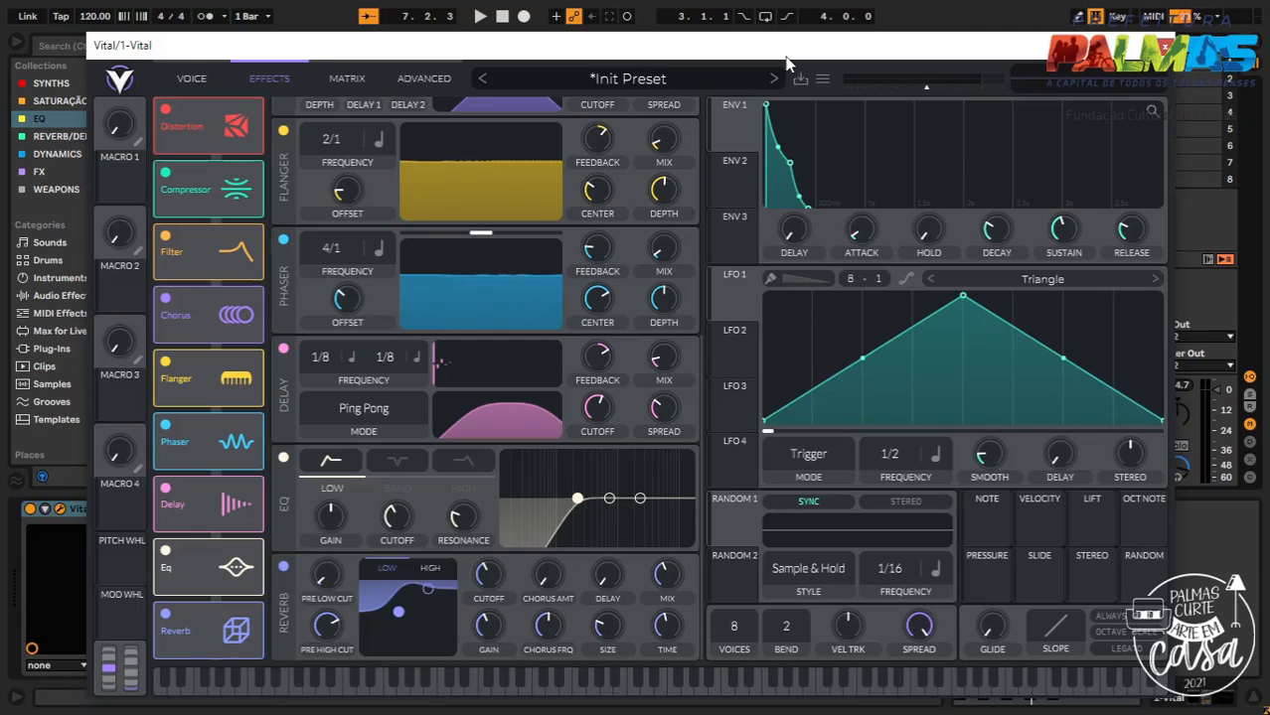
pyautogui.moveTo(786, 53); pyautogui.dragTo(795, 27)
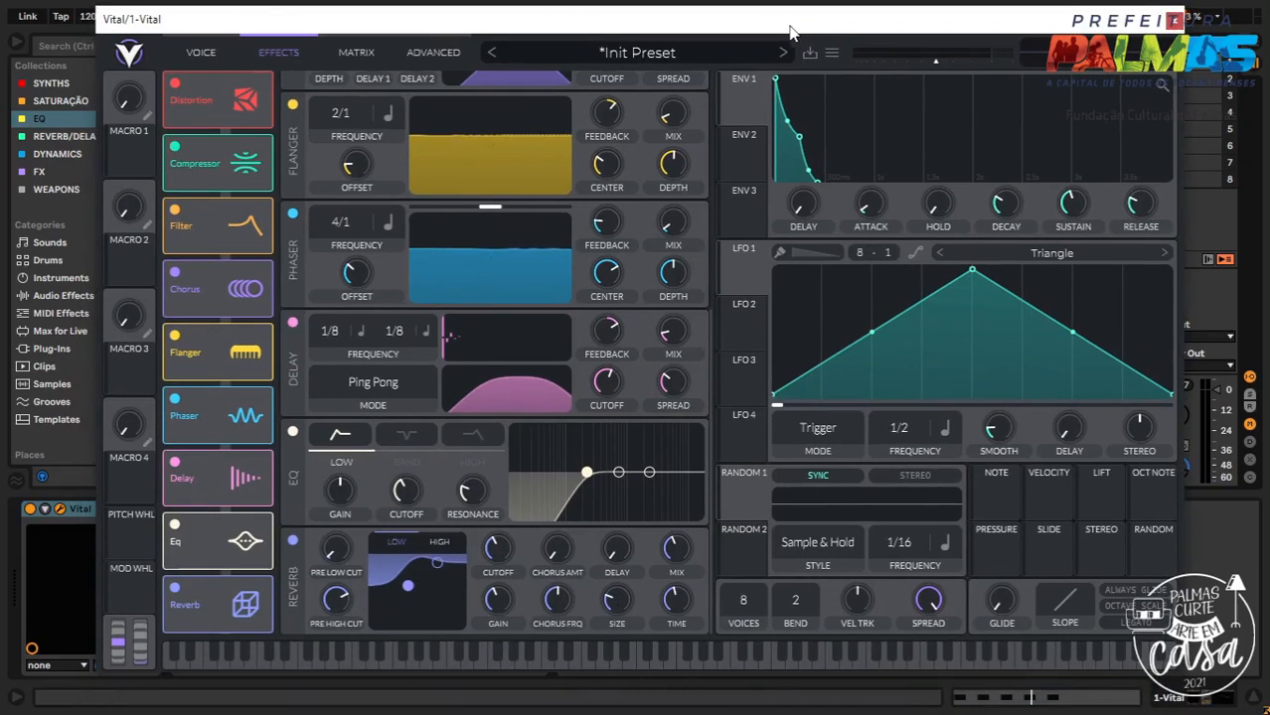
pyautogui.click(199, 60)
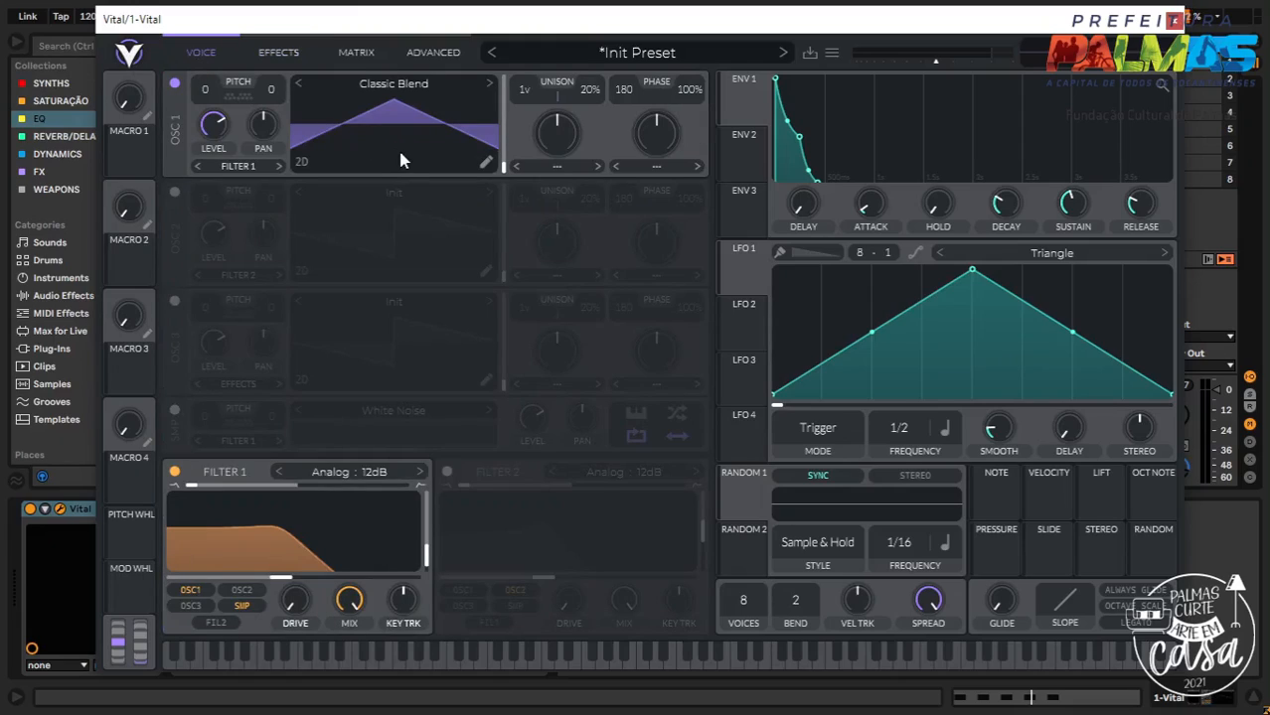